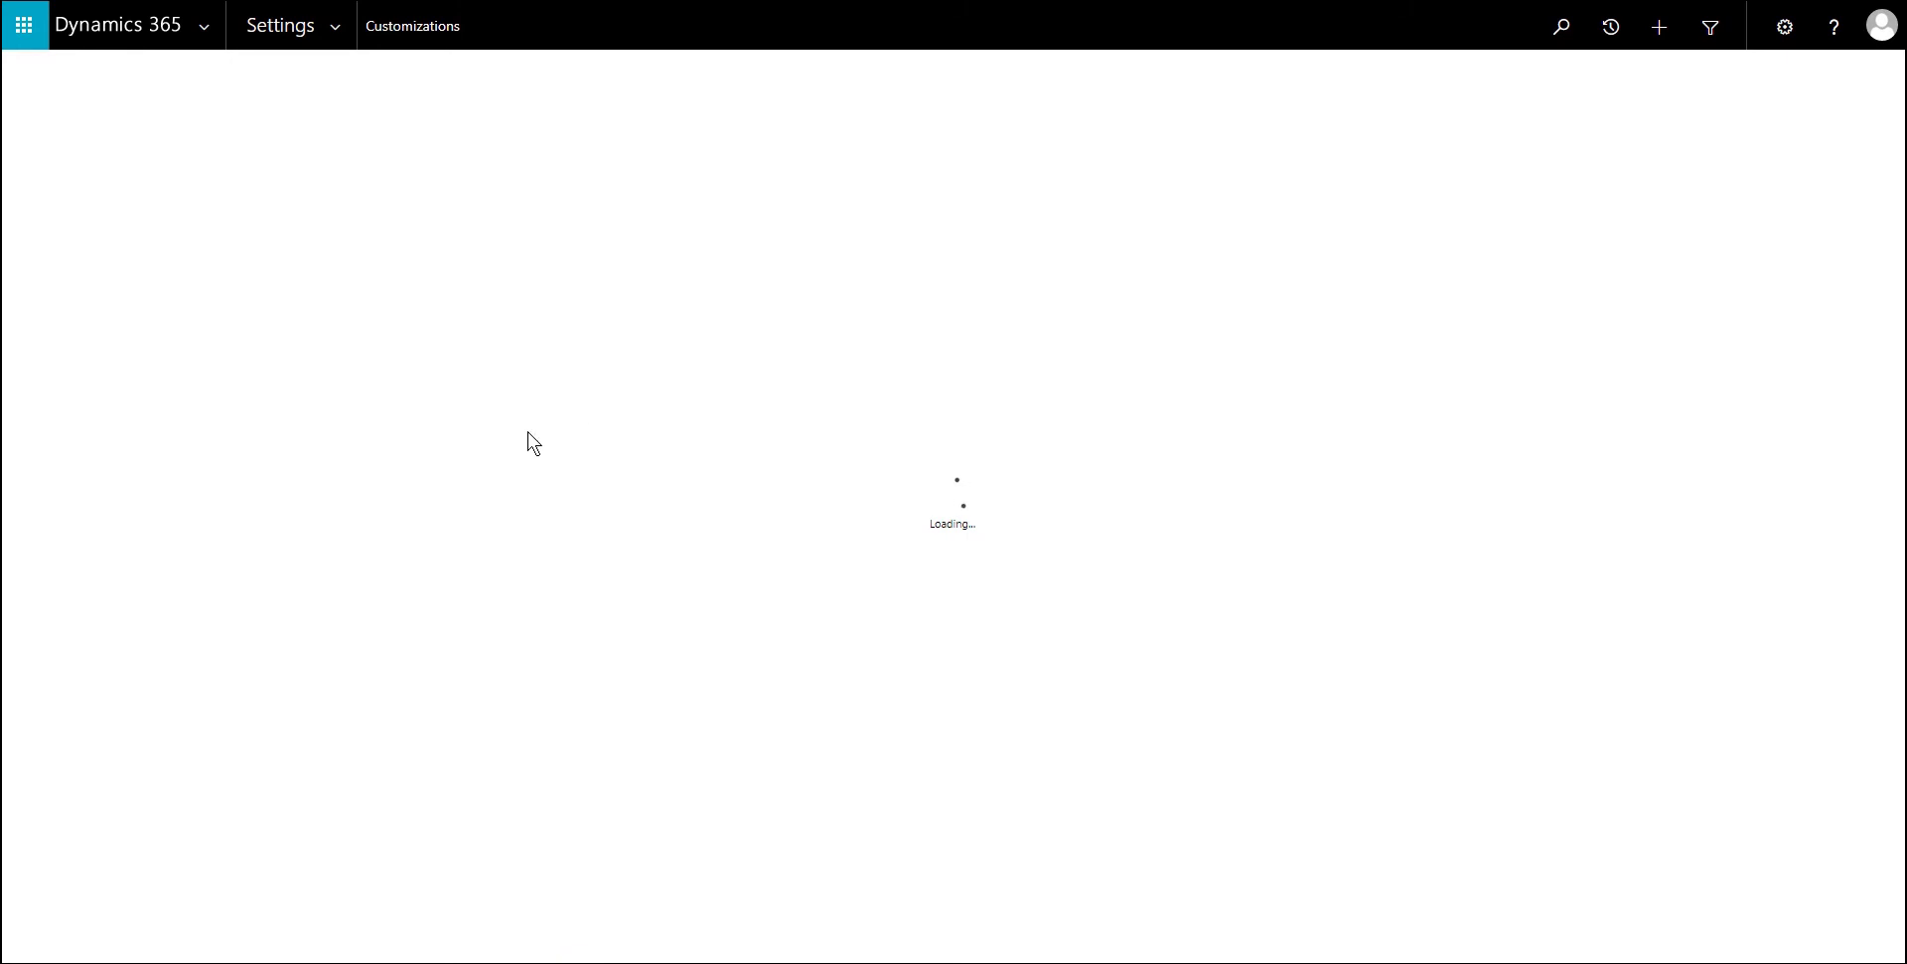
Create a new publisher with the display name Blackfin Cloud Services and the prefix bf, and save it
{"action": "left_click", "coordinate": [72, 175]}
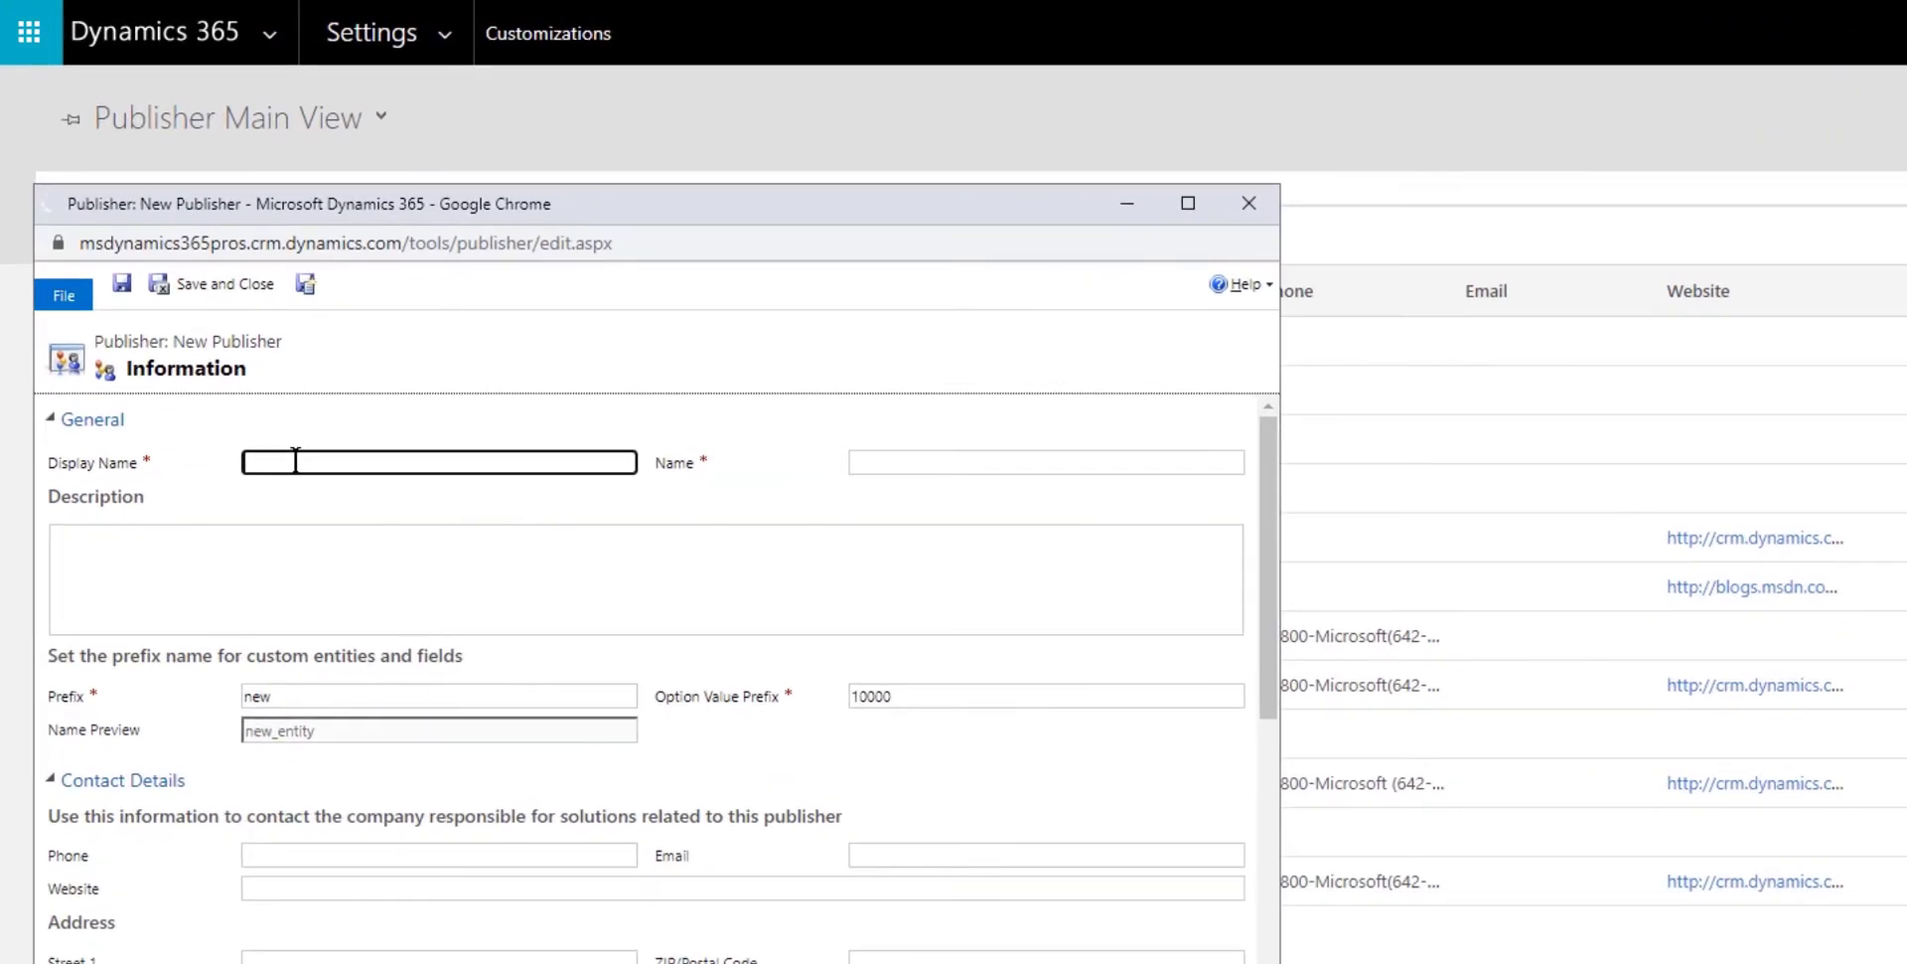
{"action": "type", "text": "Blackfin Cloud Services"}
{"action": "left_click", "coordinate": [344, 695]}
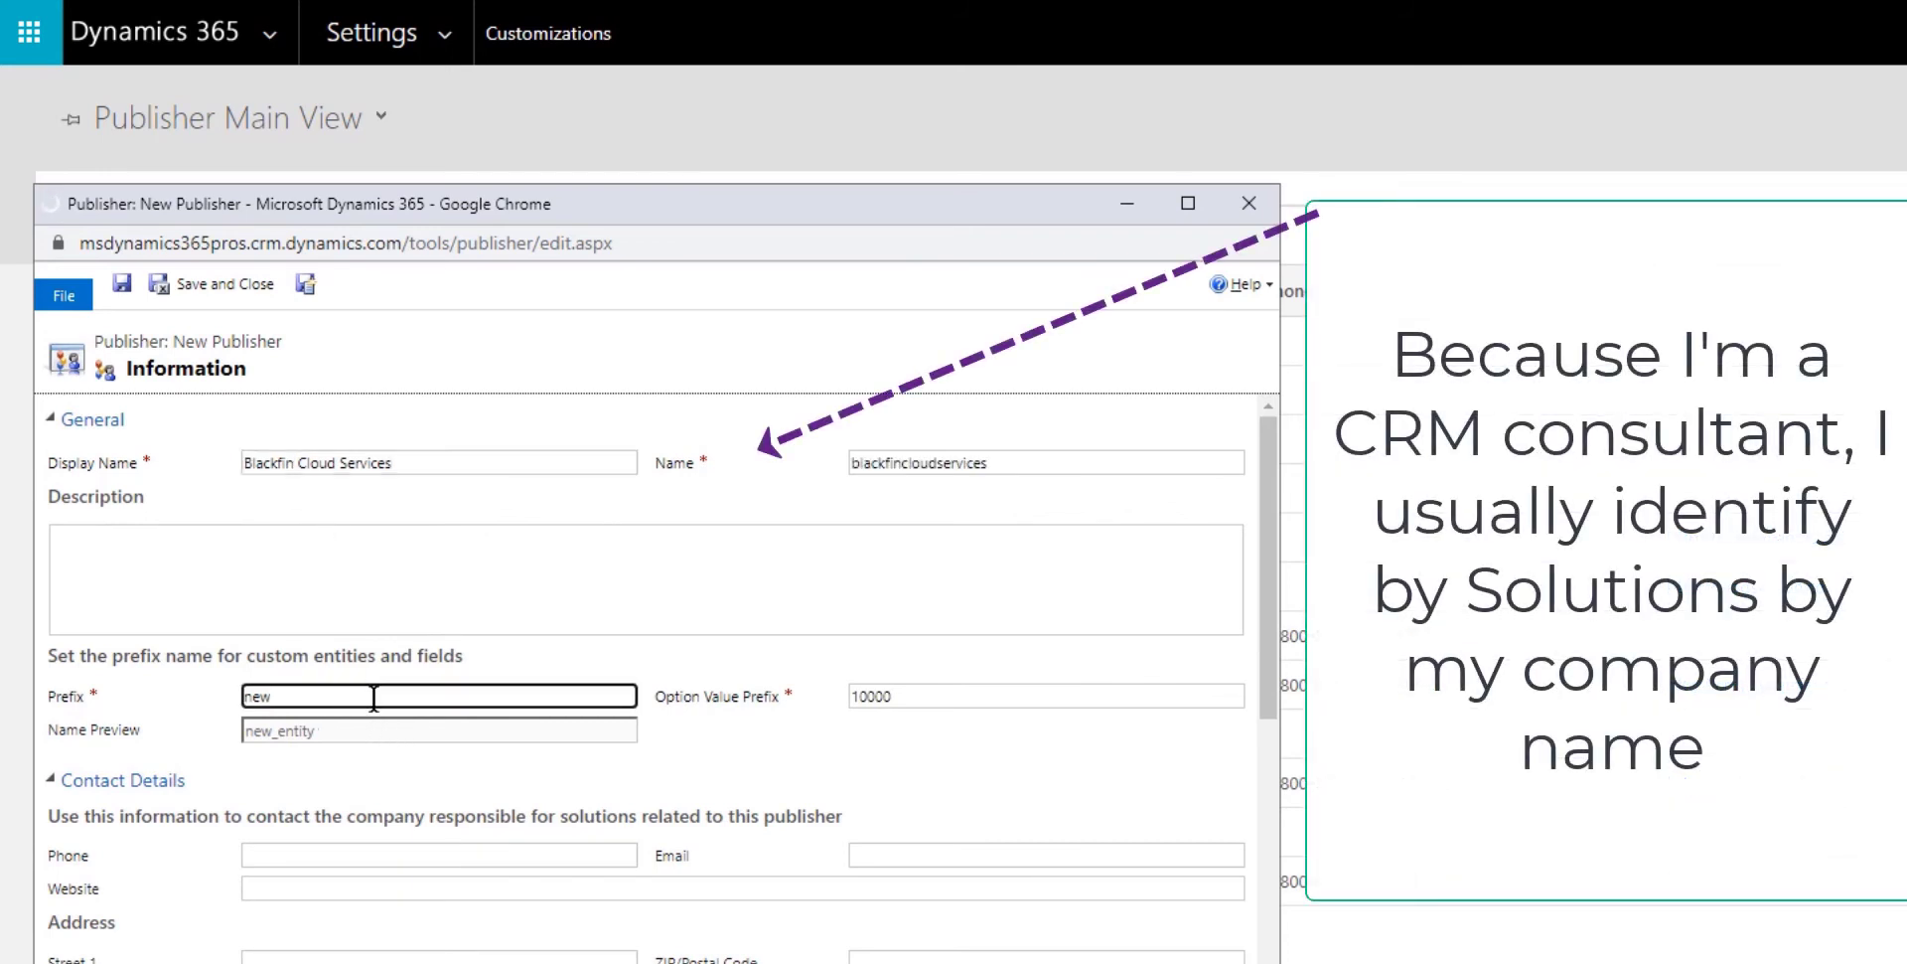
{"action": "left_click", "coordinate": [106, 693]}
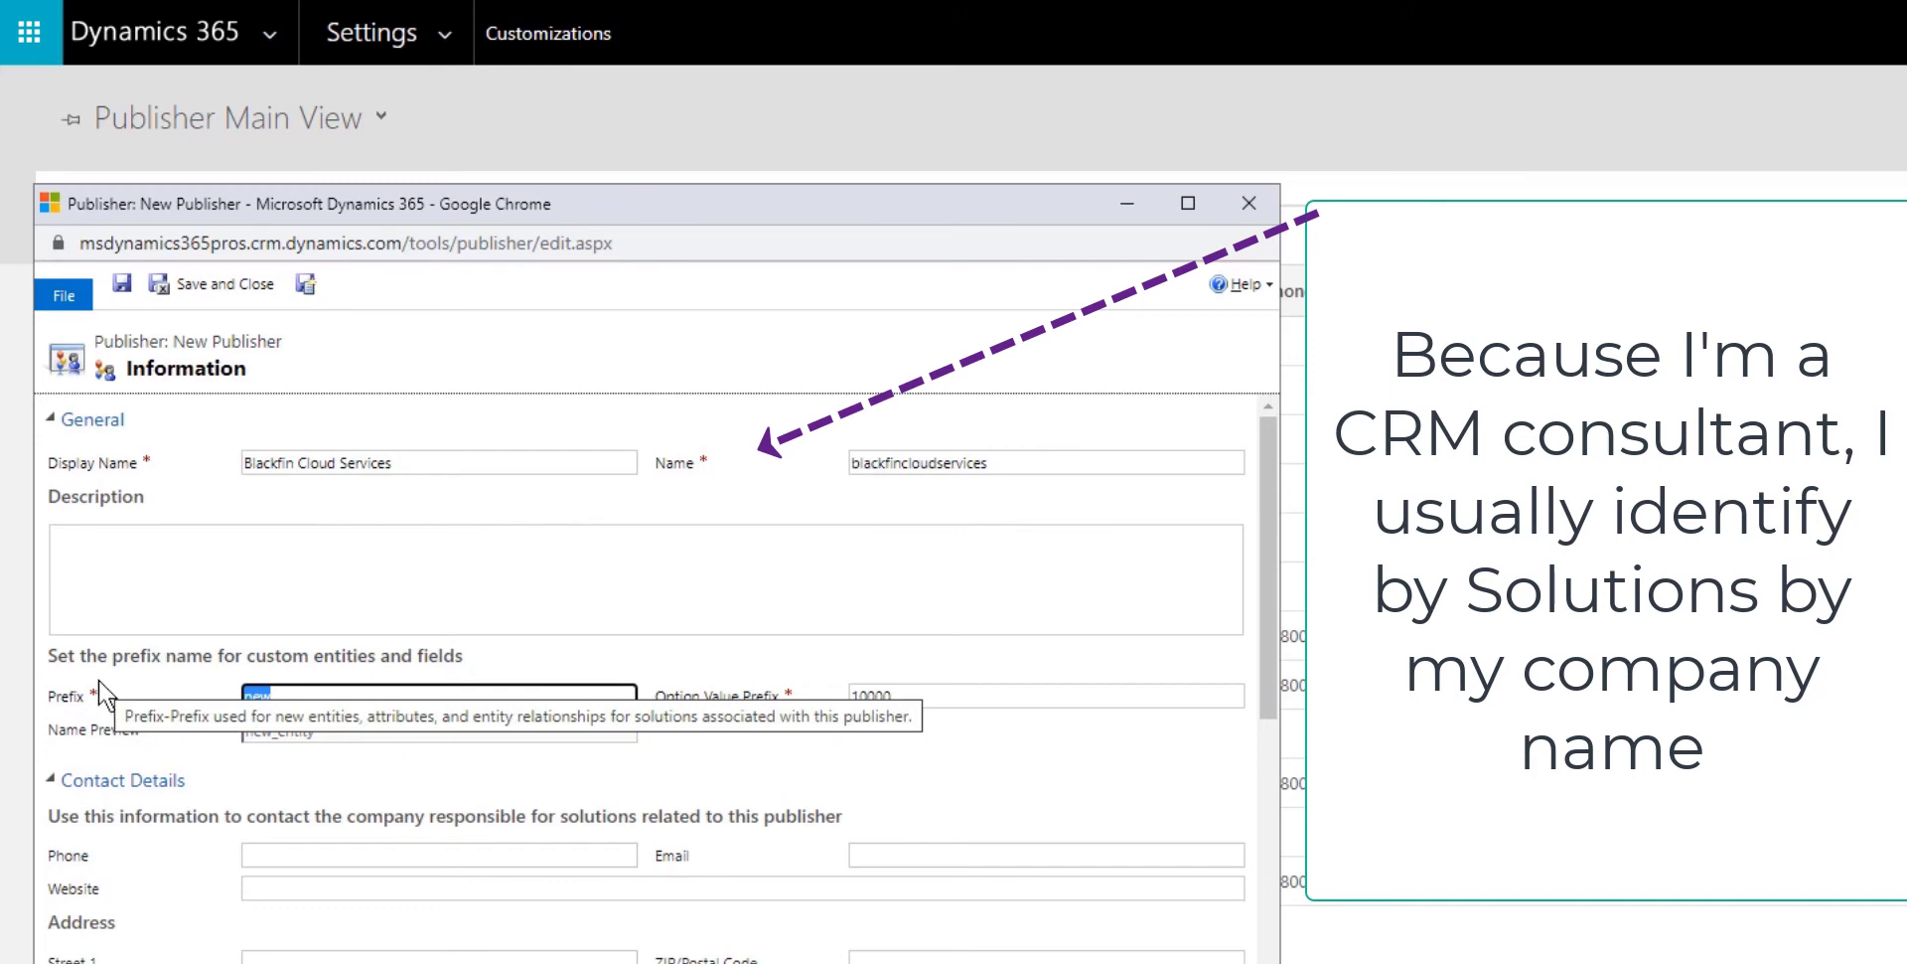
{"action": "type", "text": "bf"}
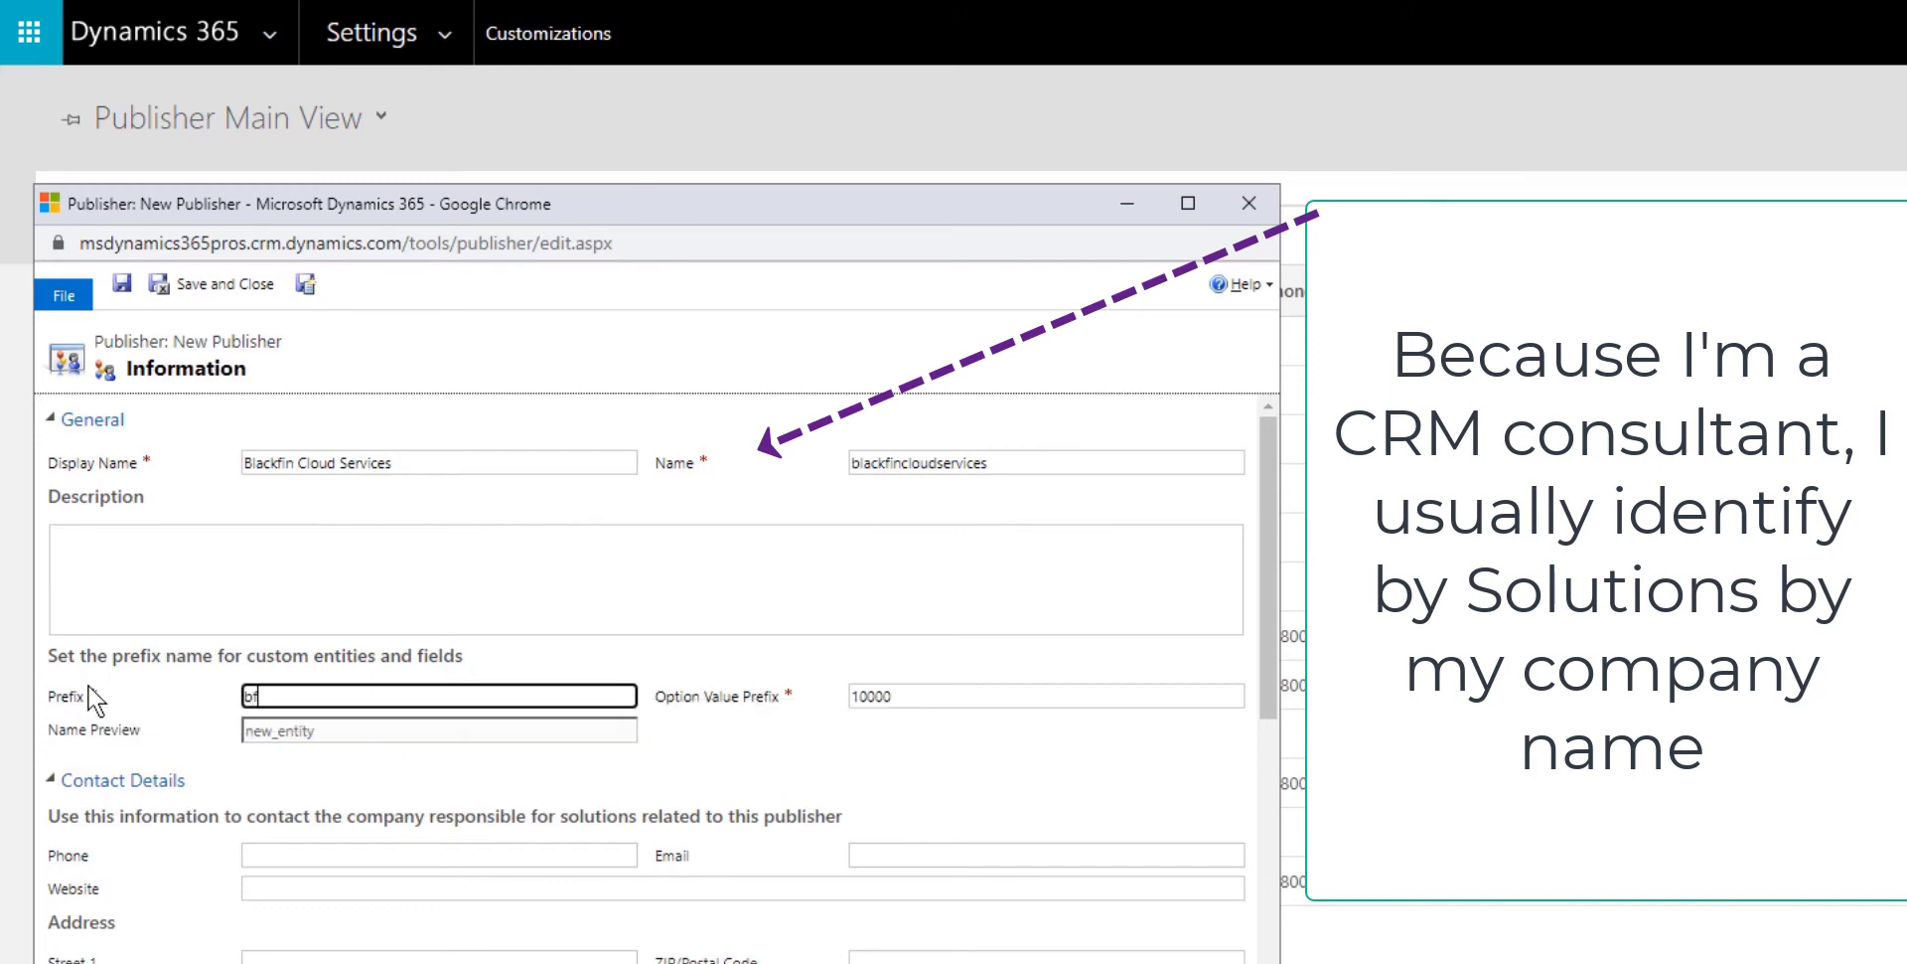
{"action": "left_click", "coordinate": [318, 731]}
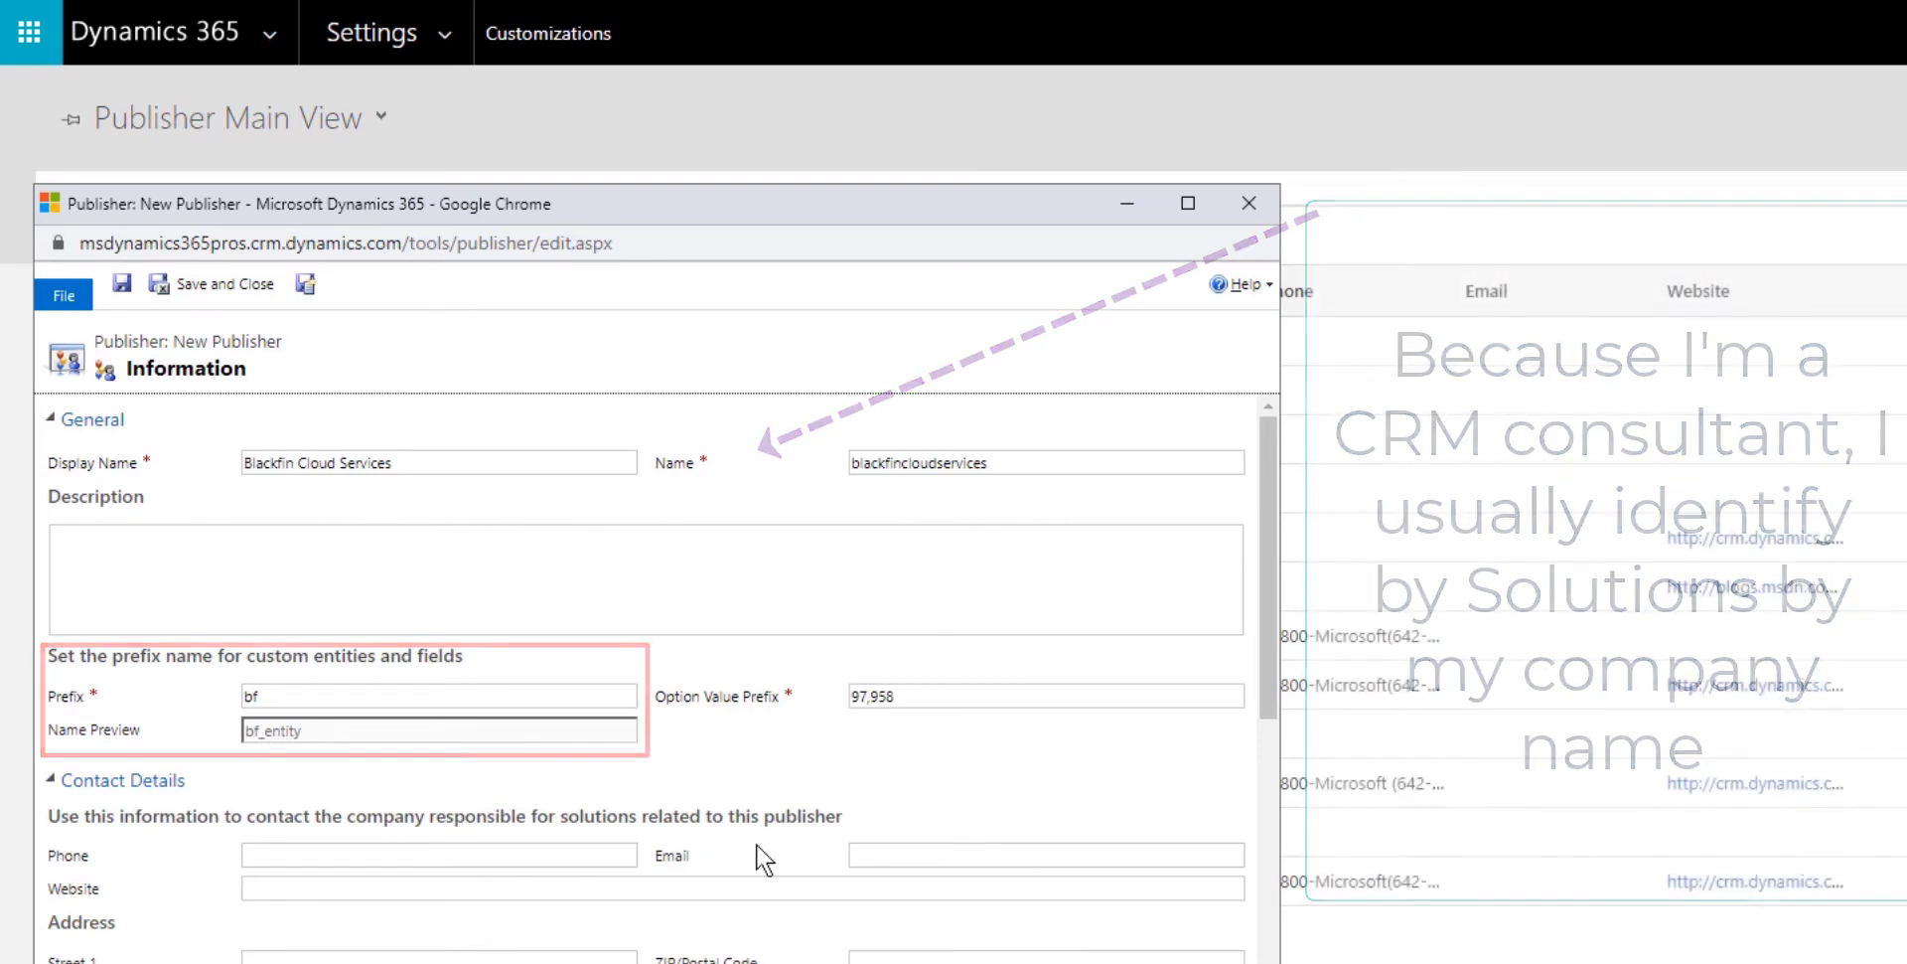
{"action": "left_click", "coordinate": [243, 288]}
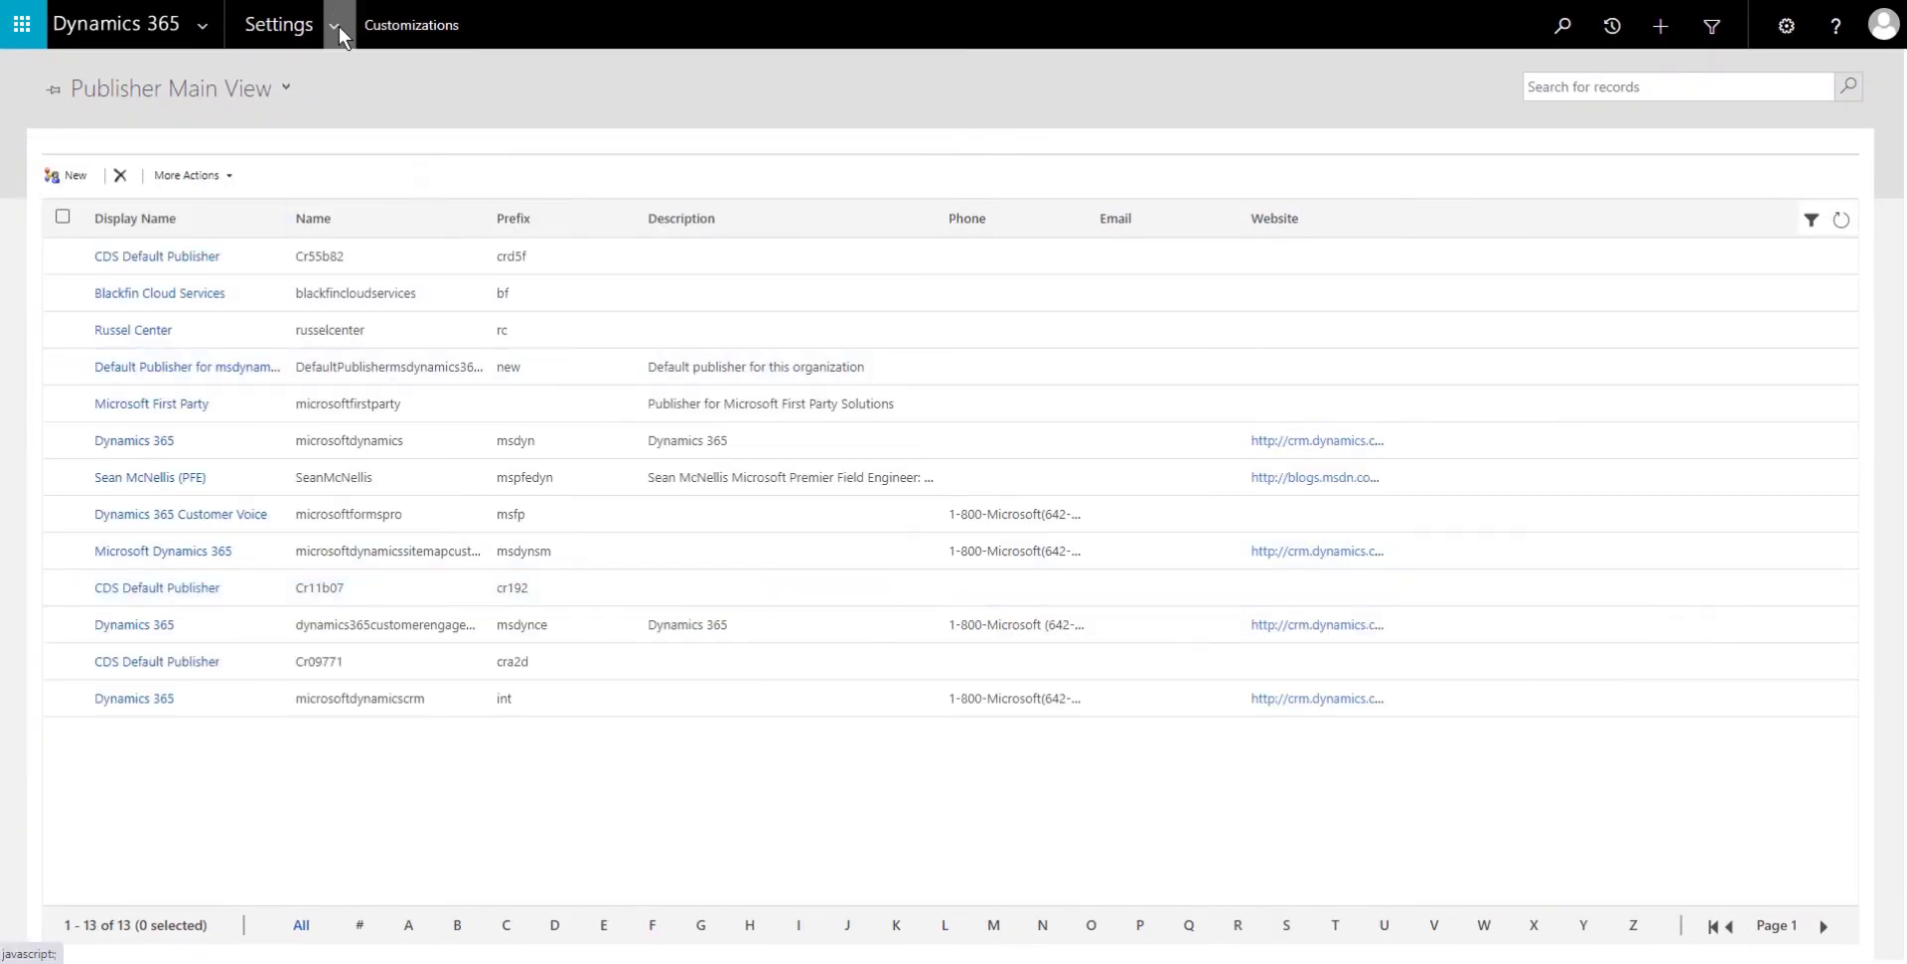
Start a new solution from the solutions list and give it the display name BF Ongoing Changes
{"action": "left_click", "coordinate": [338, 26]}
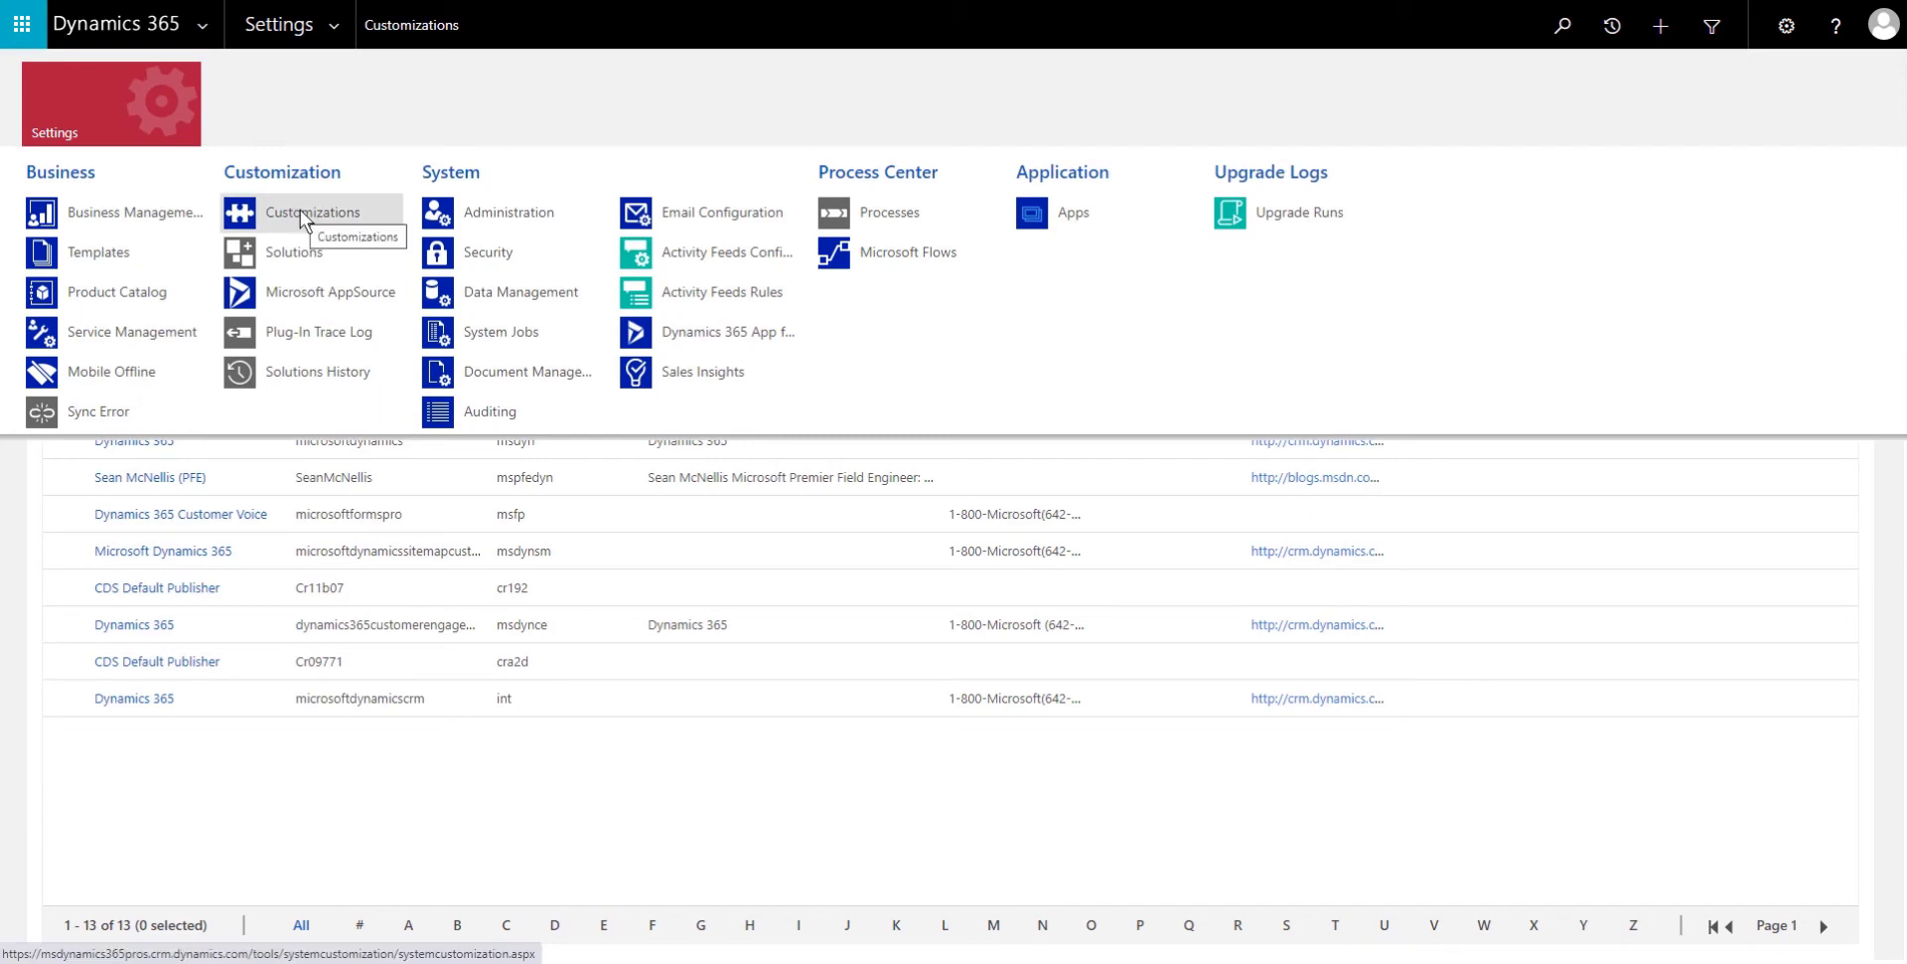
{"action": "left_click", "coordinate": [290, 254]}
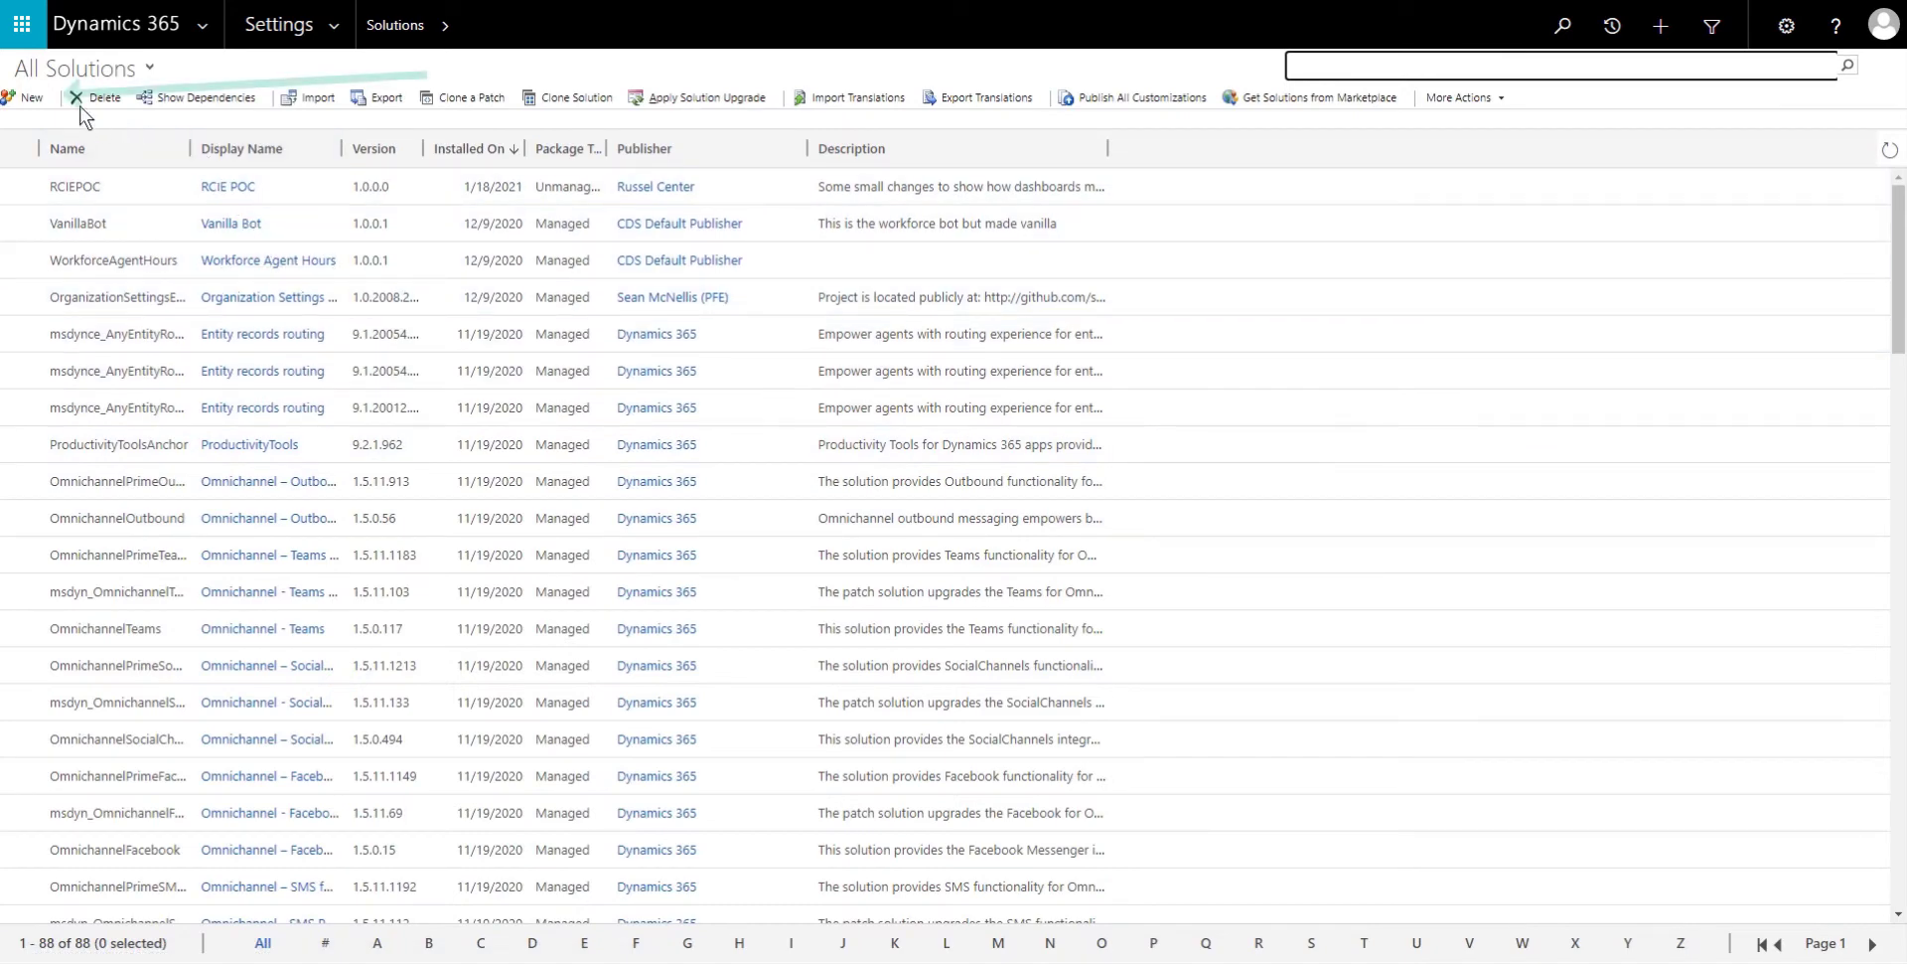
{"action": "left_click", "coordinate": [30, 98]}
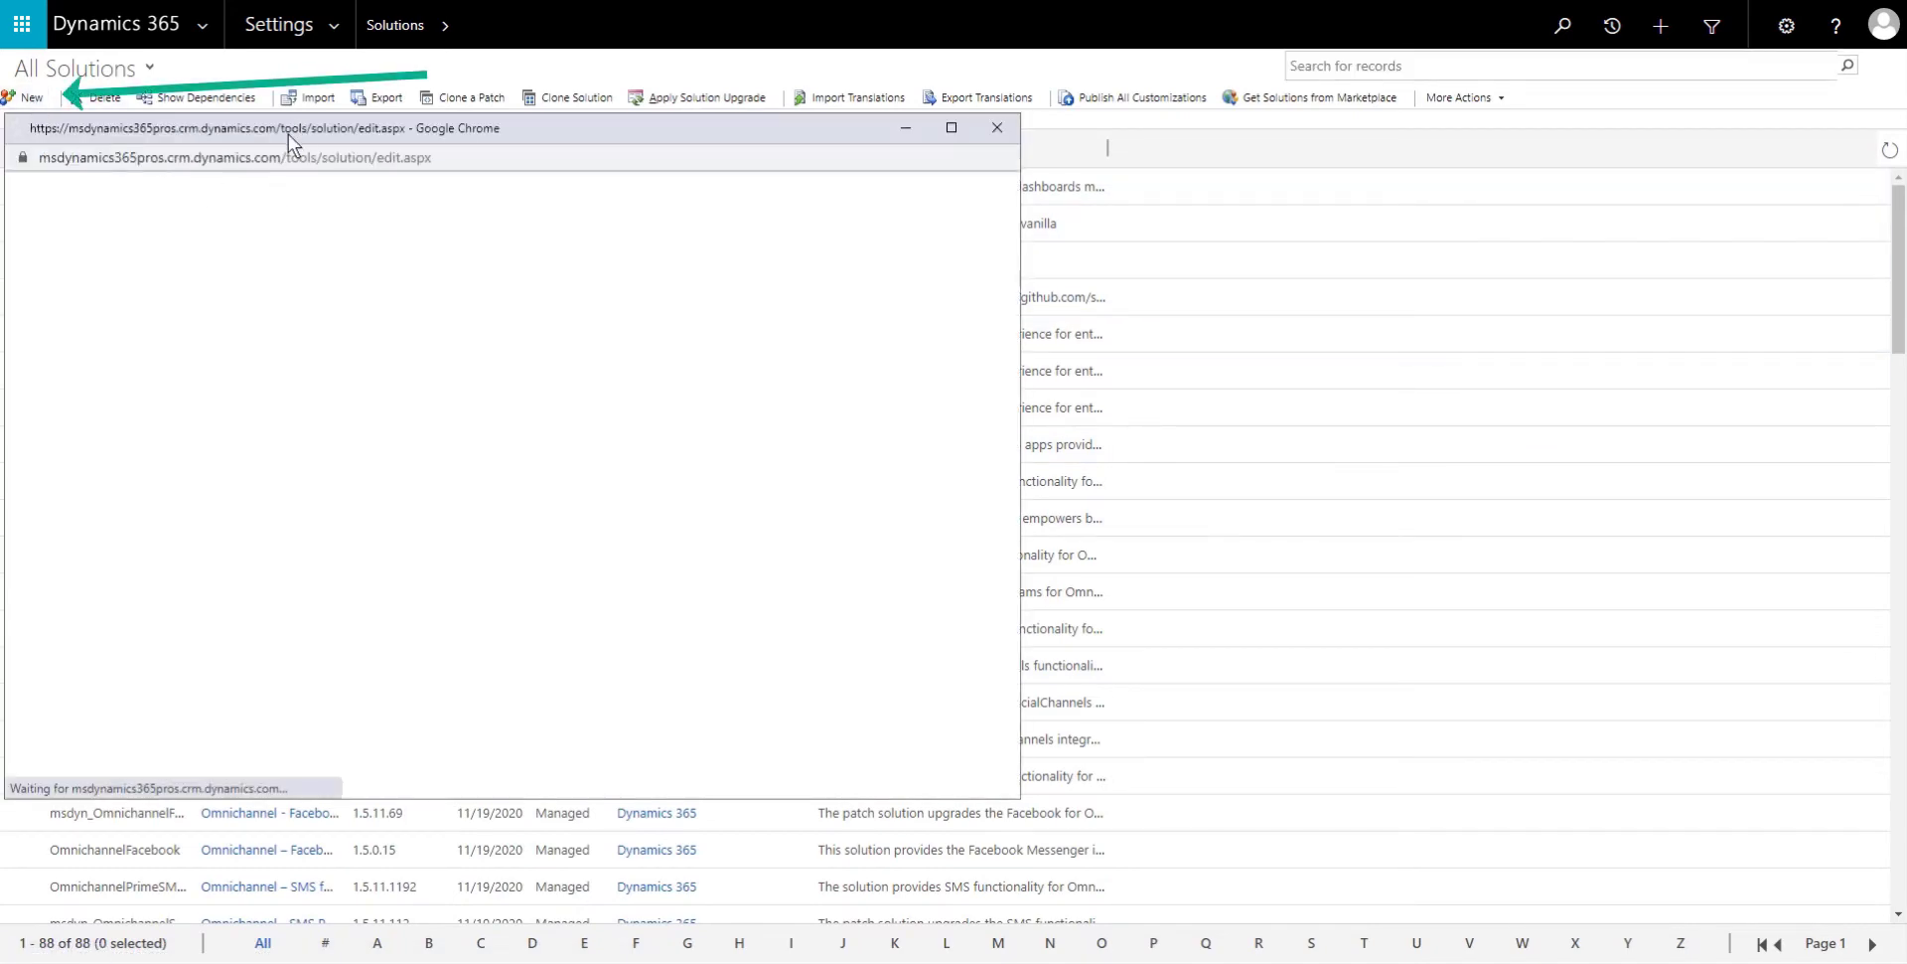
{"action": "left_click_drag", "start_coordinate": [296, 133], "coordinate": [398, 135]}
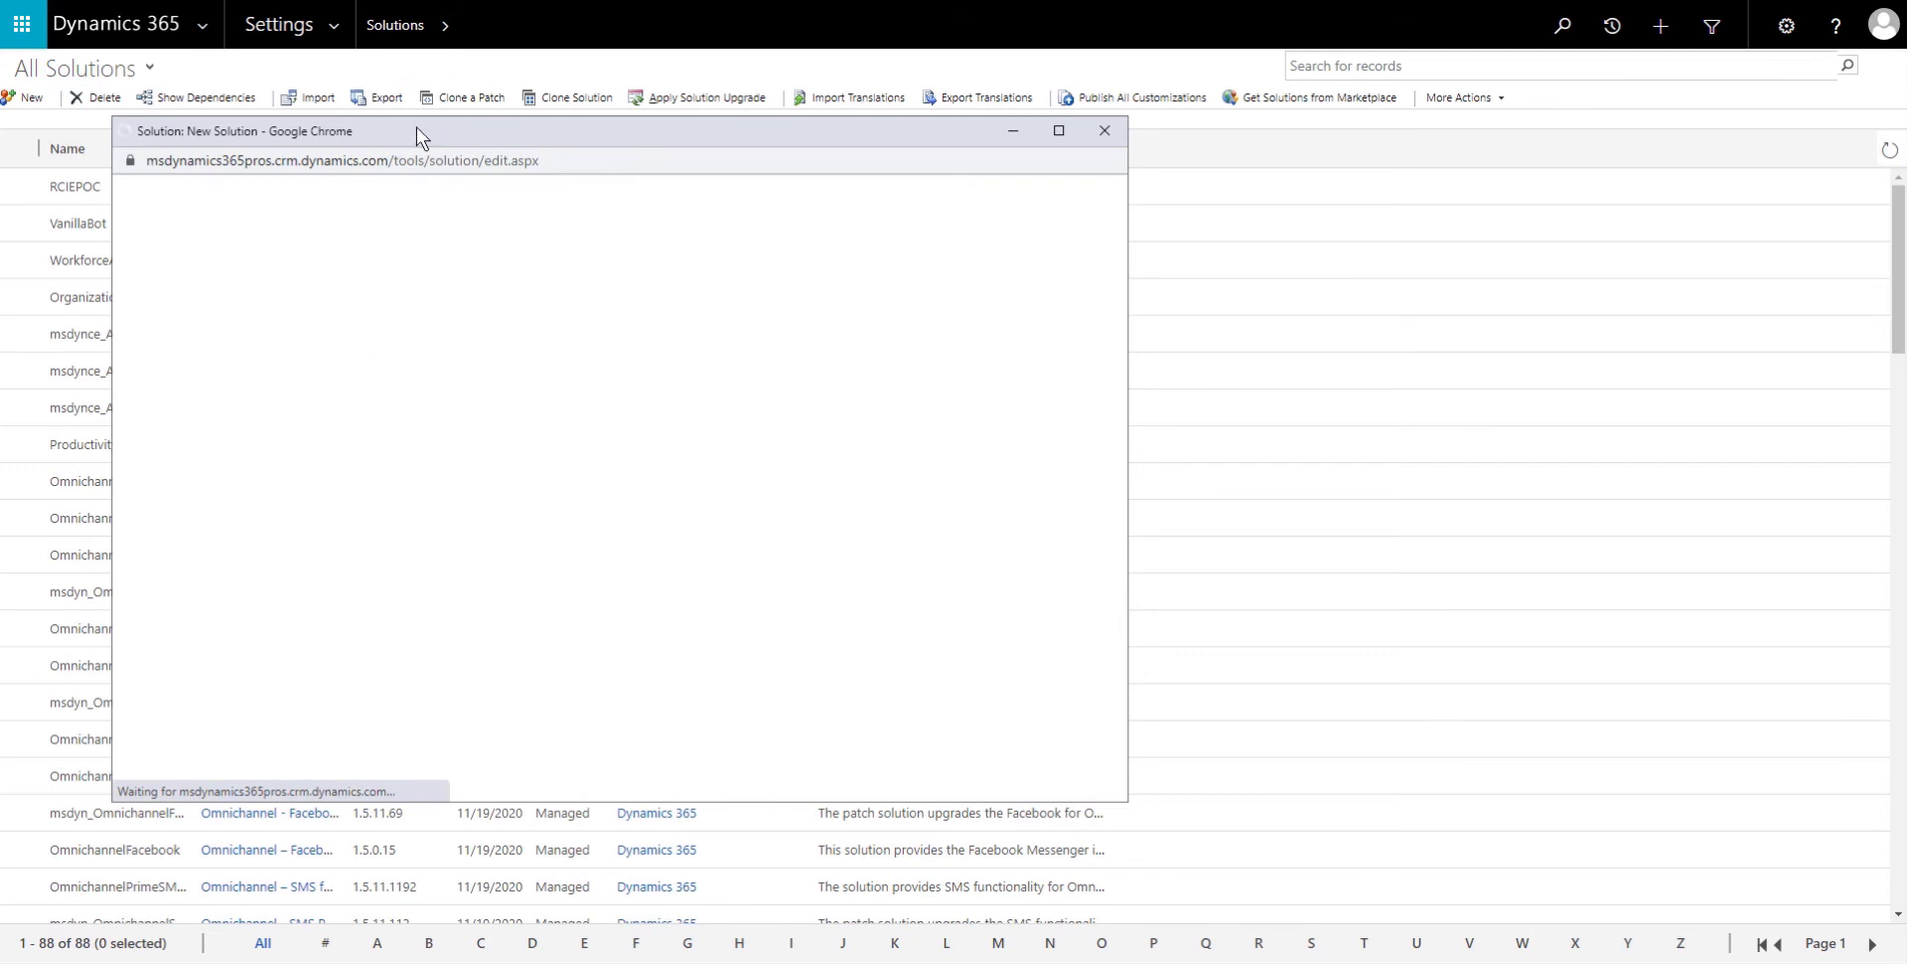
{"action": "left_click_drag", "start_coordinate": [415, 129], "coordinate": [429, 128]}
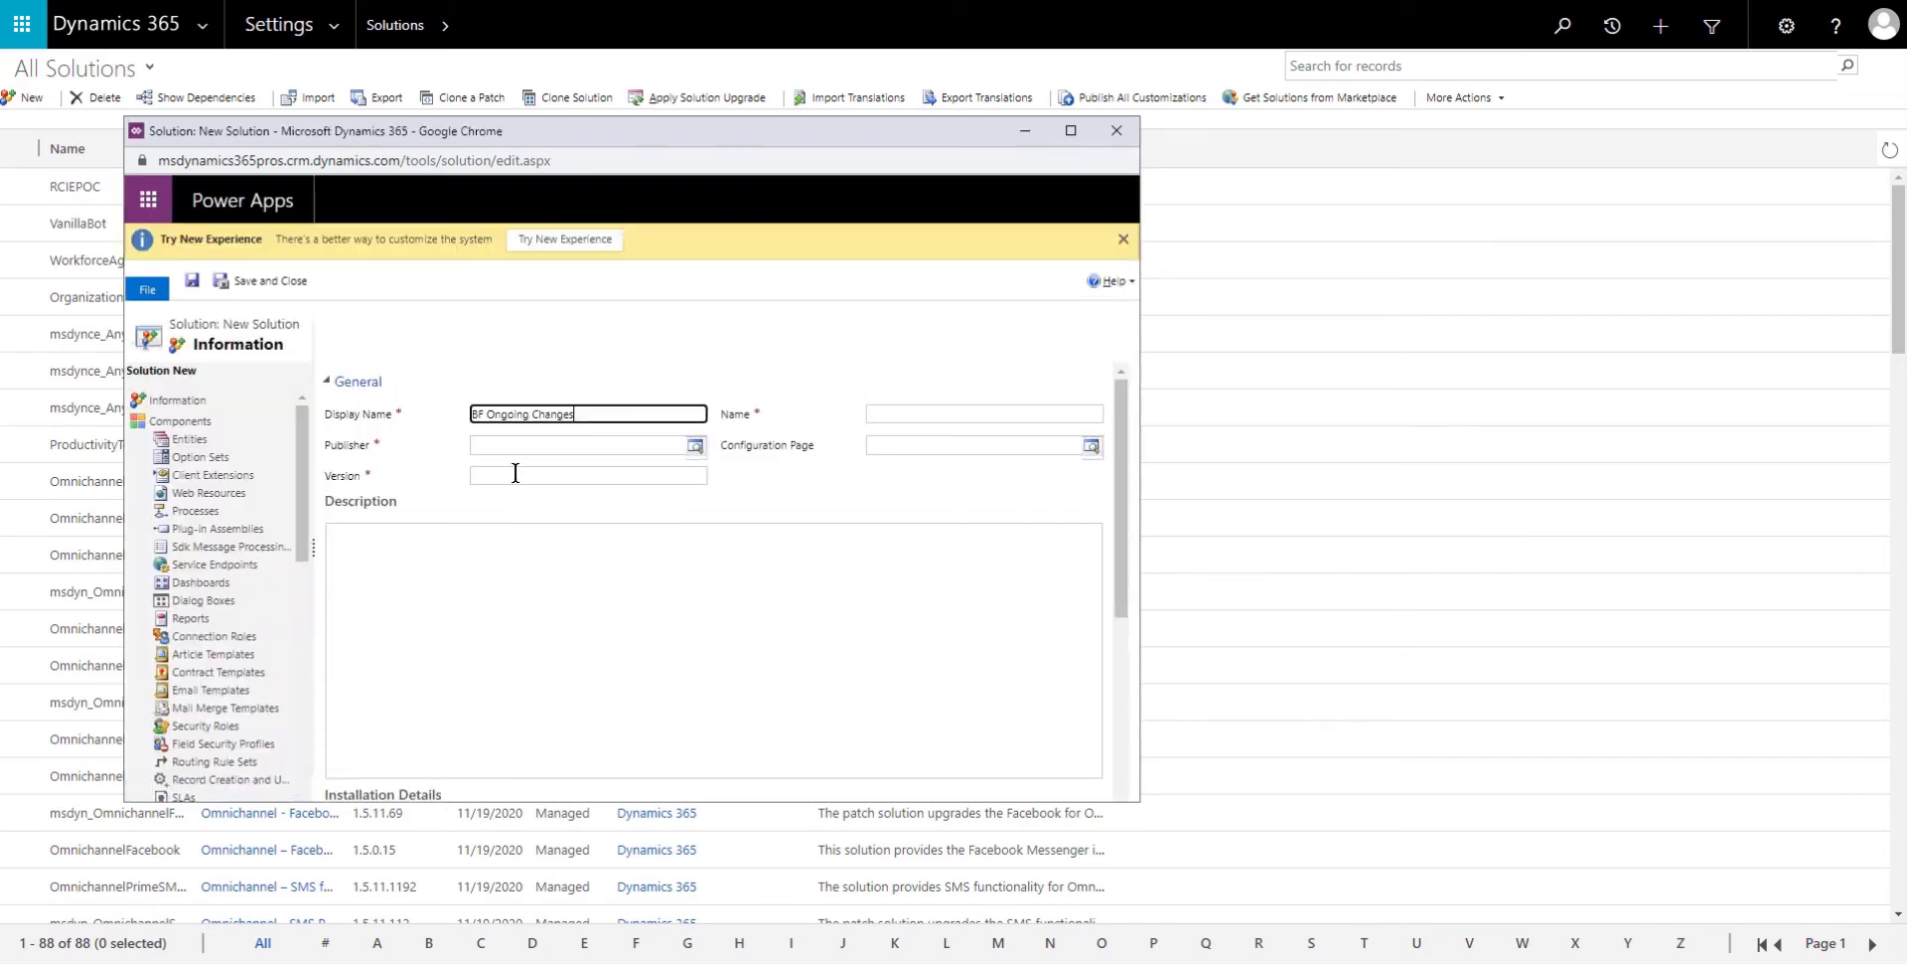
{"action": "left_click", "coordinate": [515, 474]}
Set the solution's publisher to Blackfin Cloud Services and its version to 1.0.0.0, and save the solution
{"action": "left_click", "coordinate": [513, 444]}
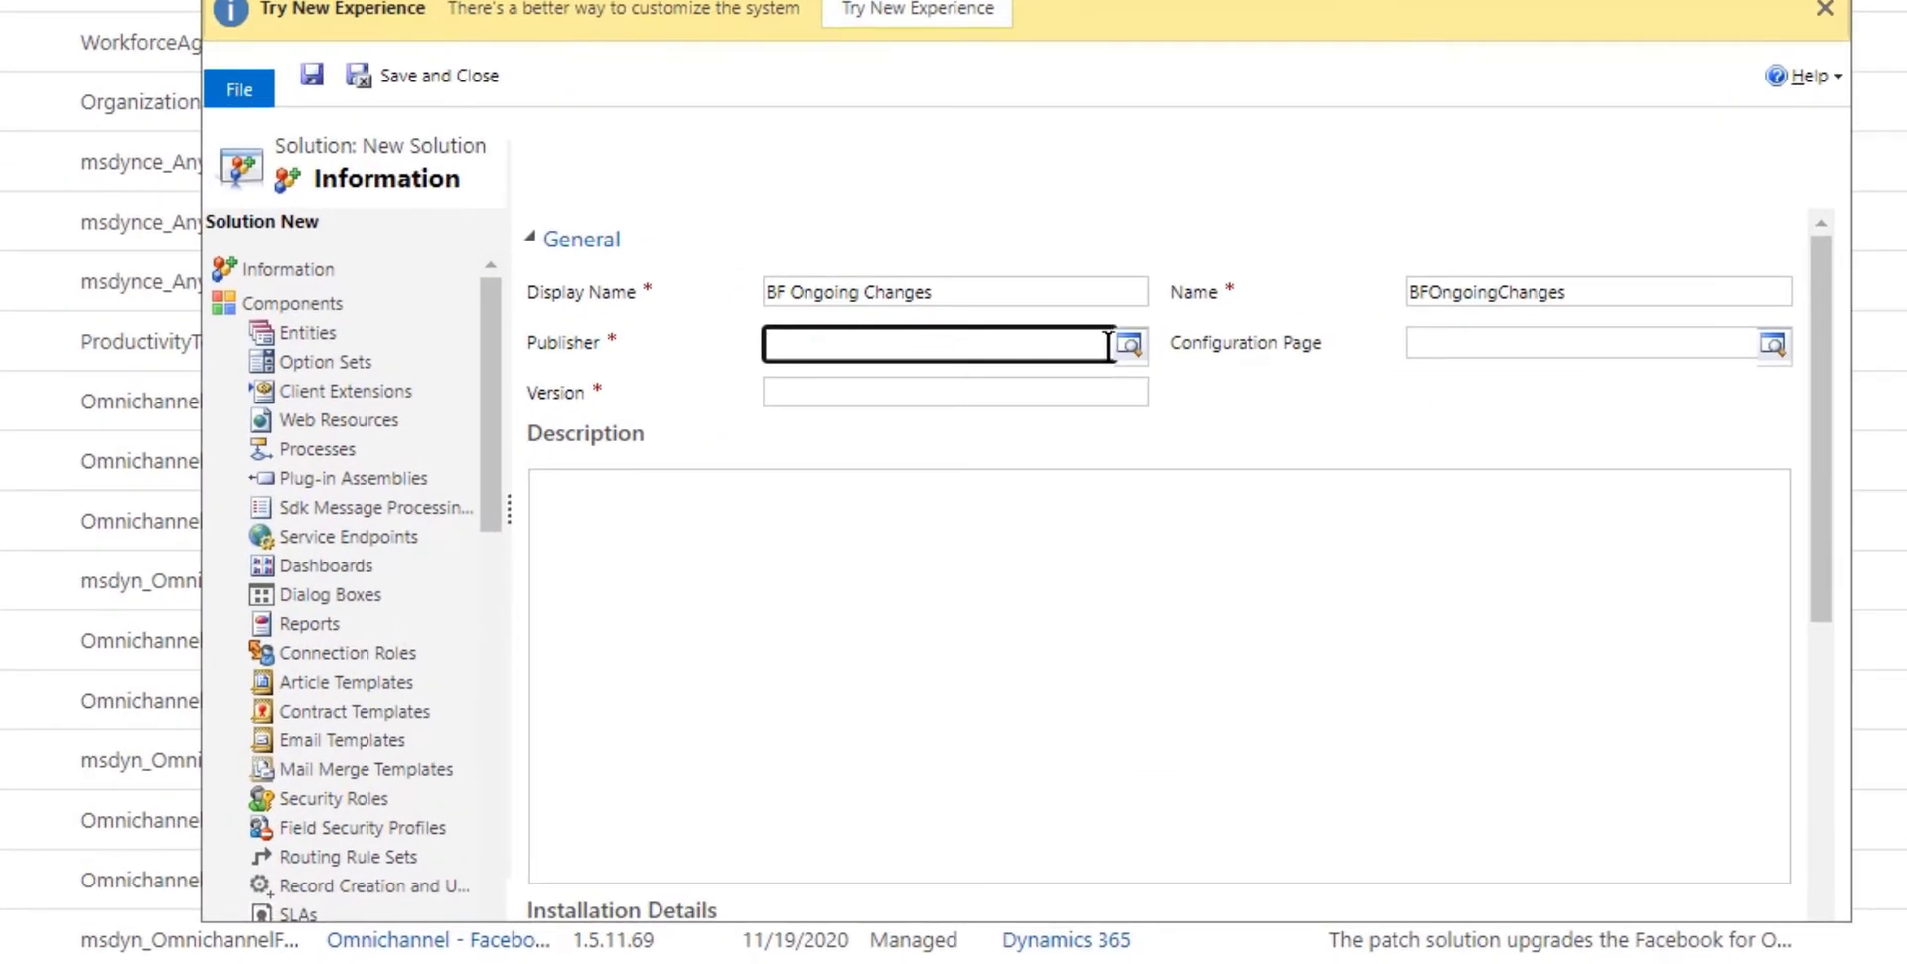
{"action": "left_click", "coordinate": [1129, 344]}
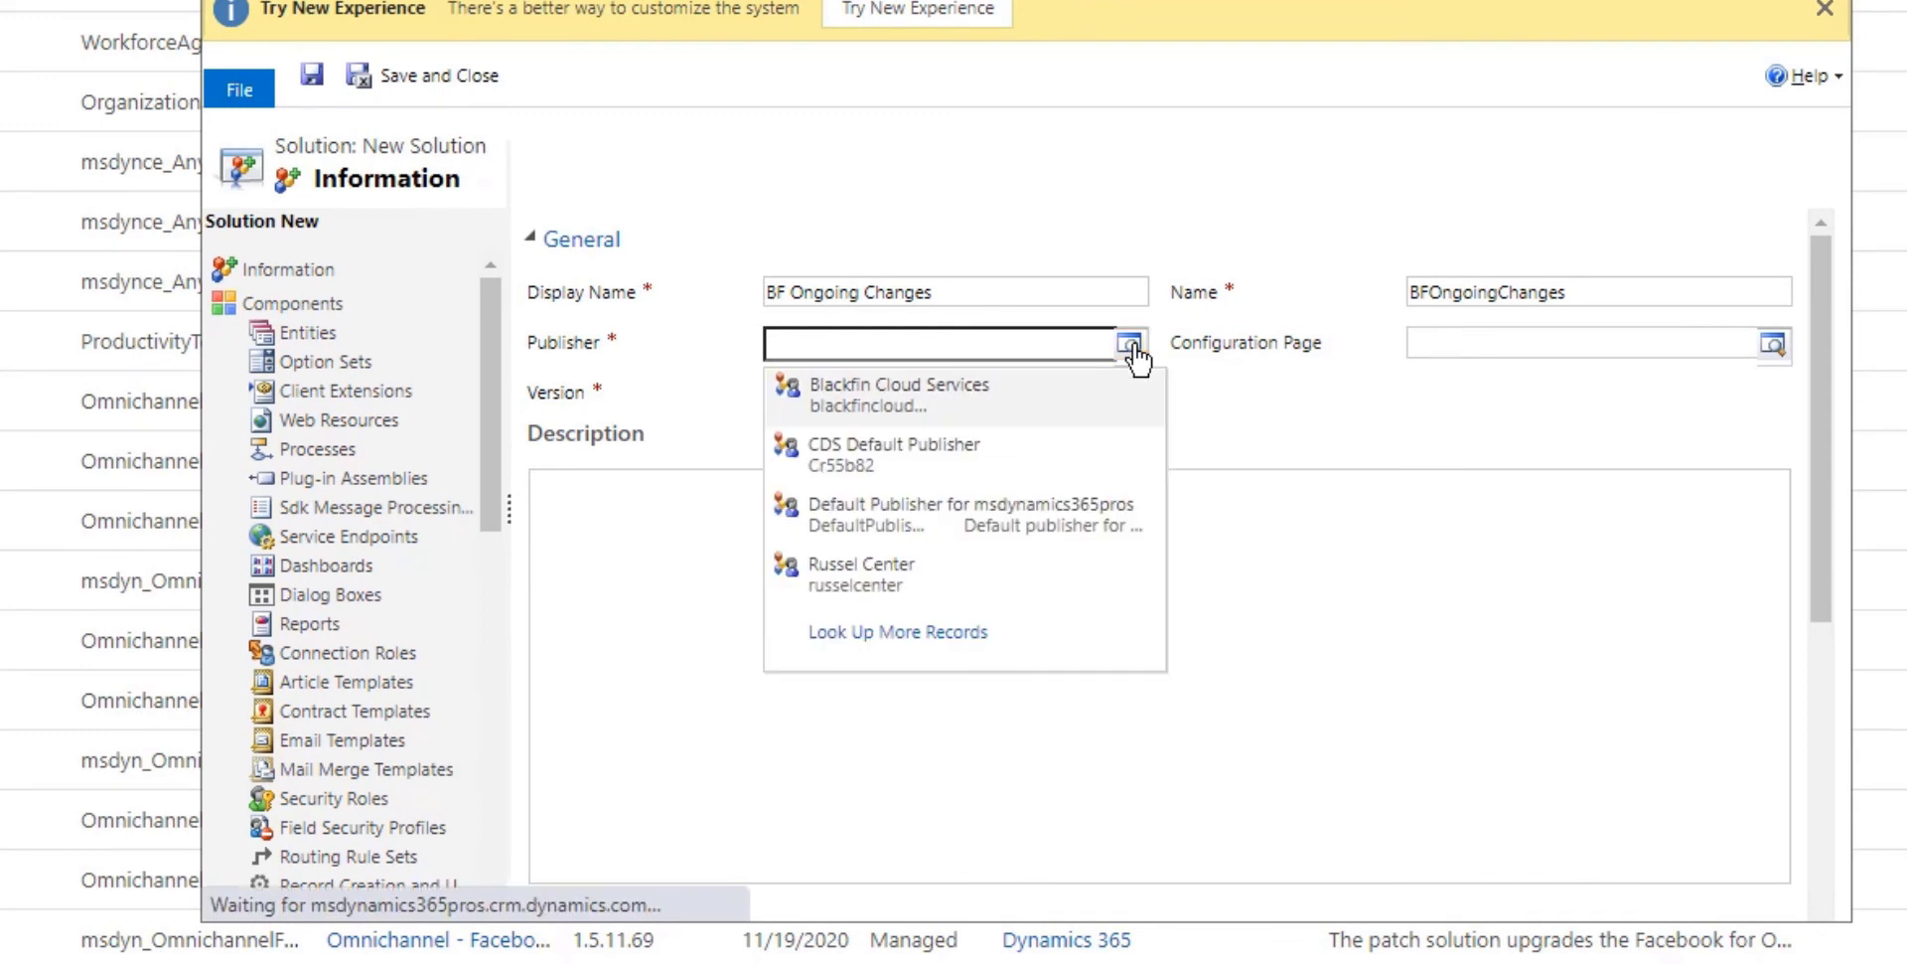
{"action": "left_click", "coordinate": [934, 402]}
{"action": "left_click", "coordinate": [795, 387]}
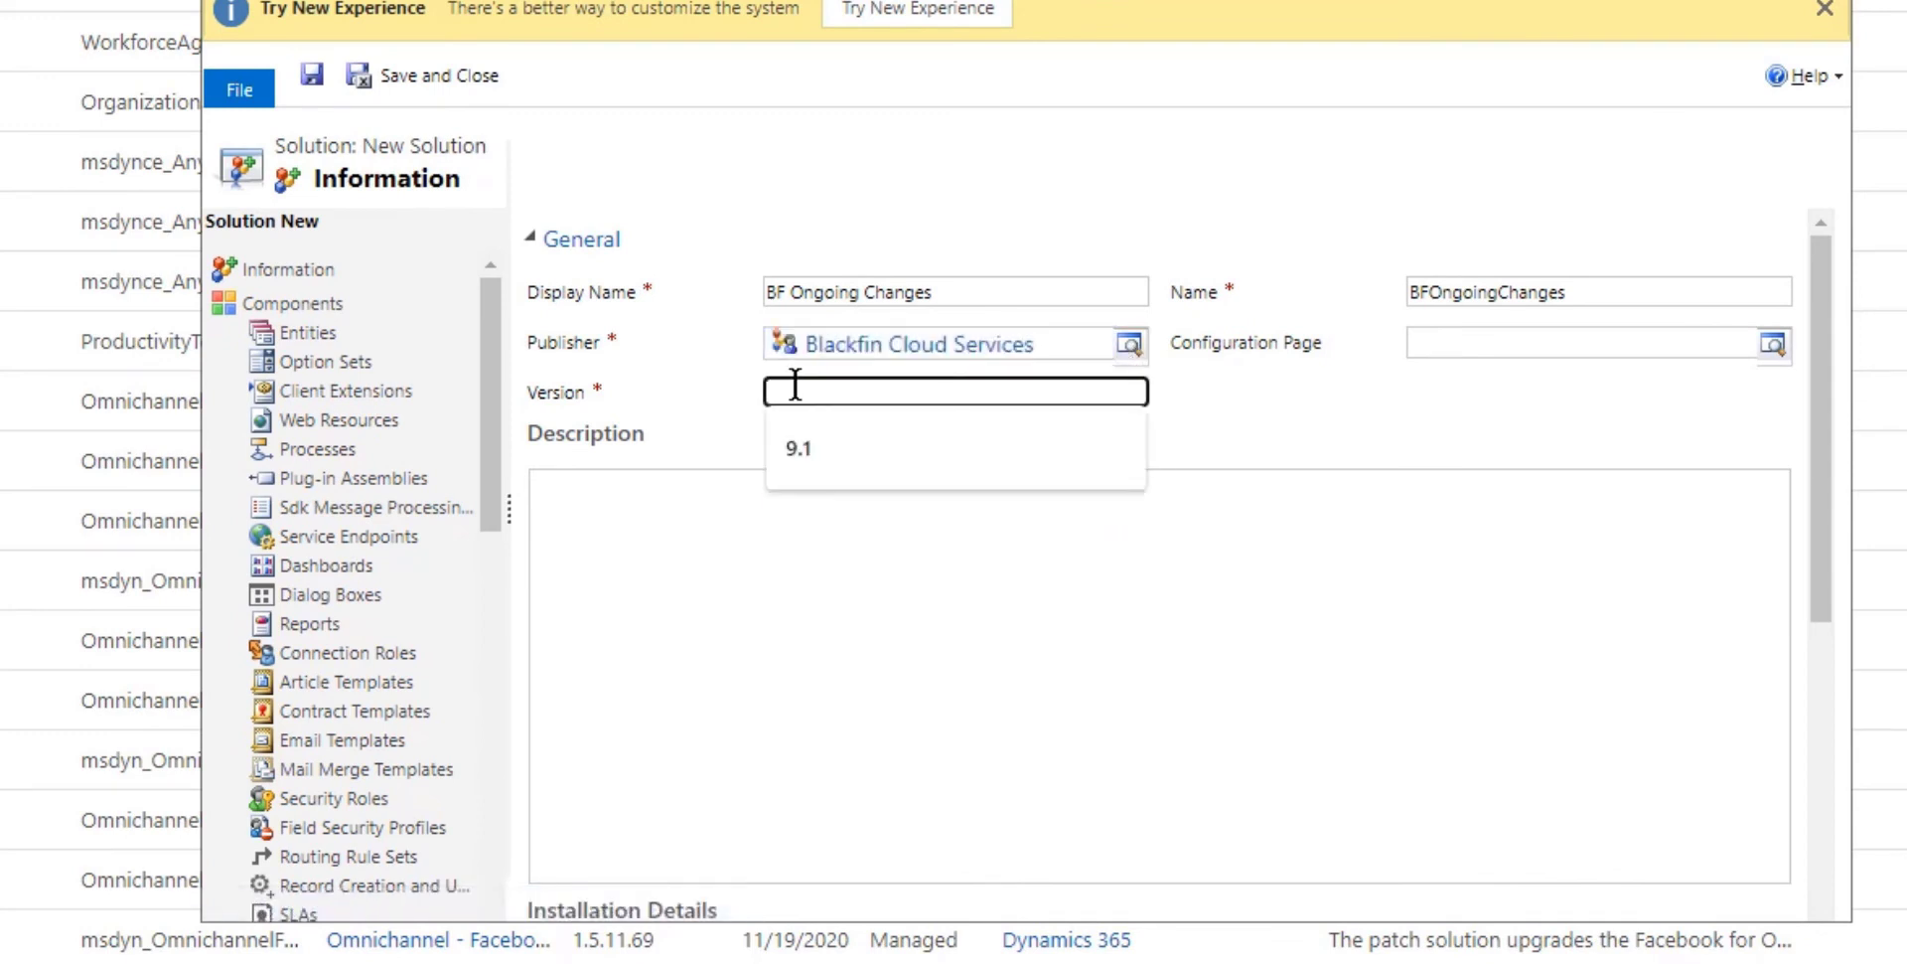
{"action": "type", "text": "1.0.0.0"}
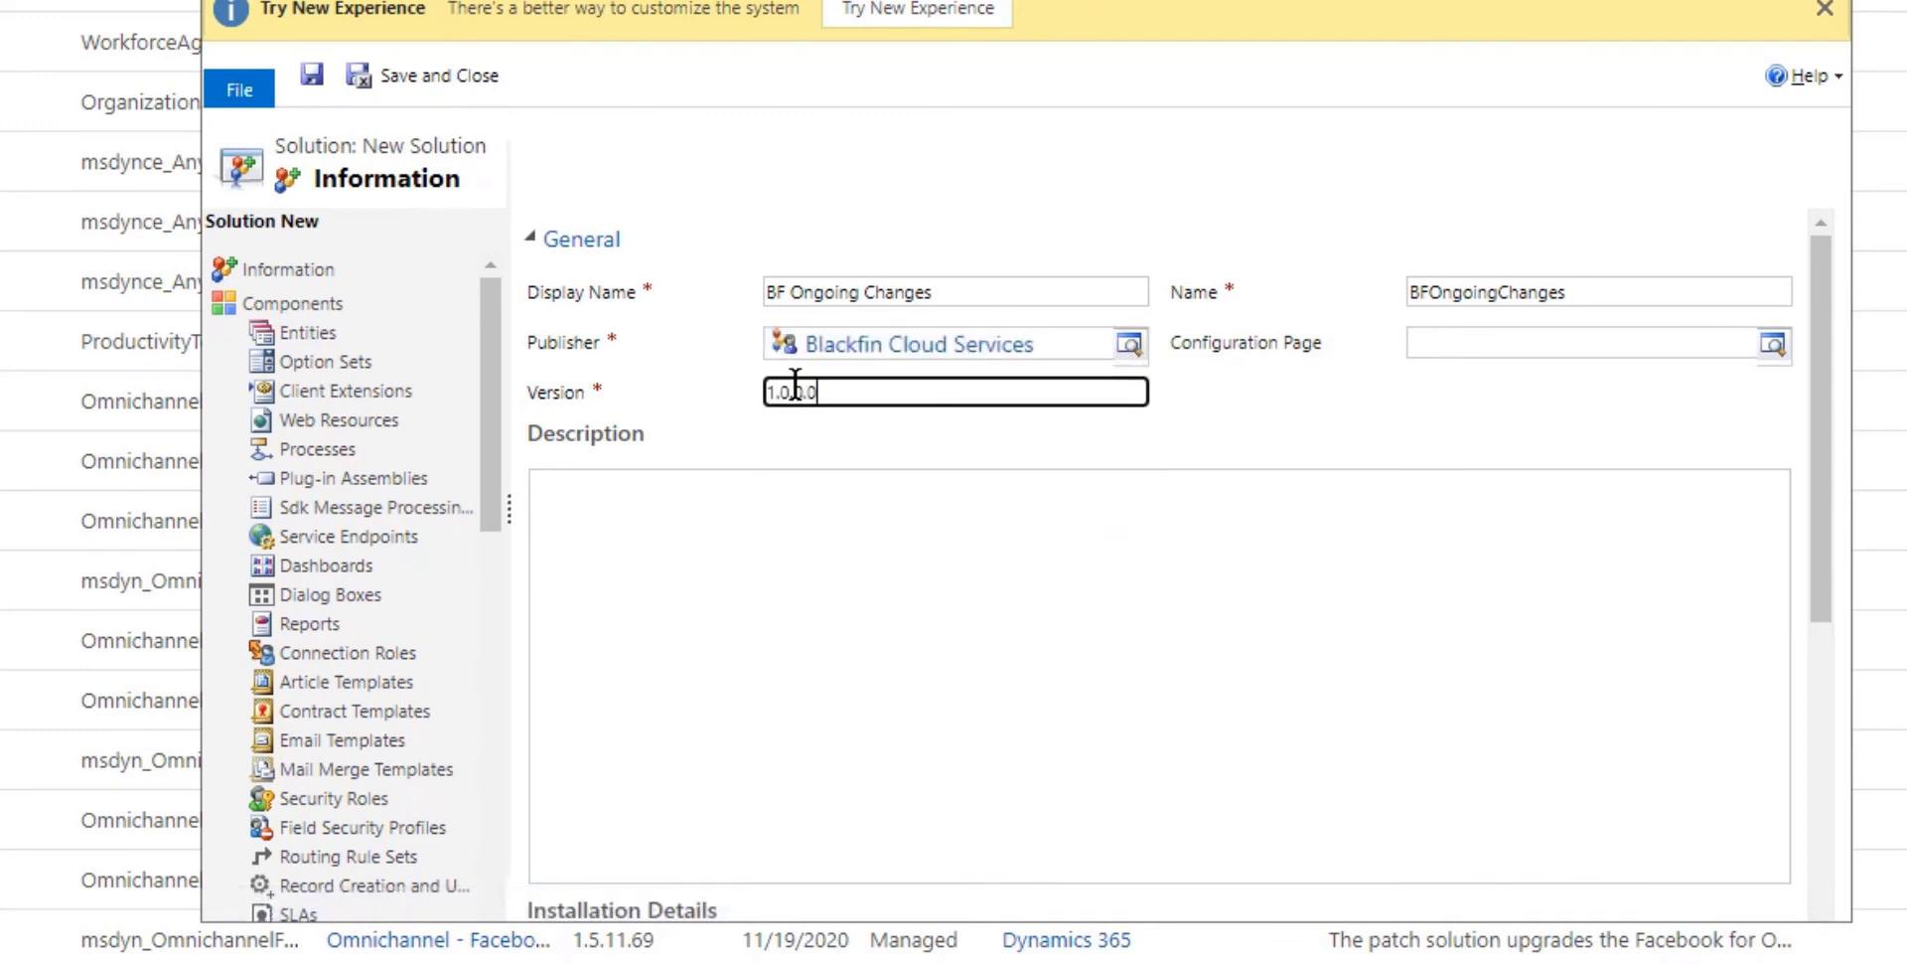
{"action": "key", "text": "Tab"}
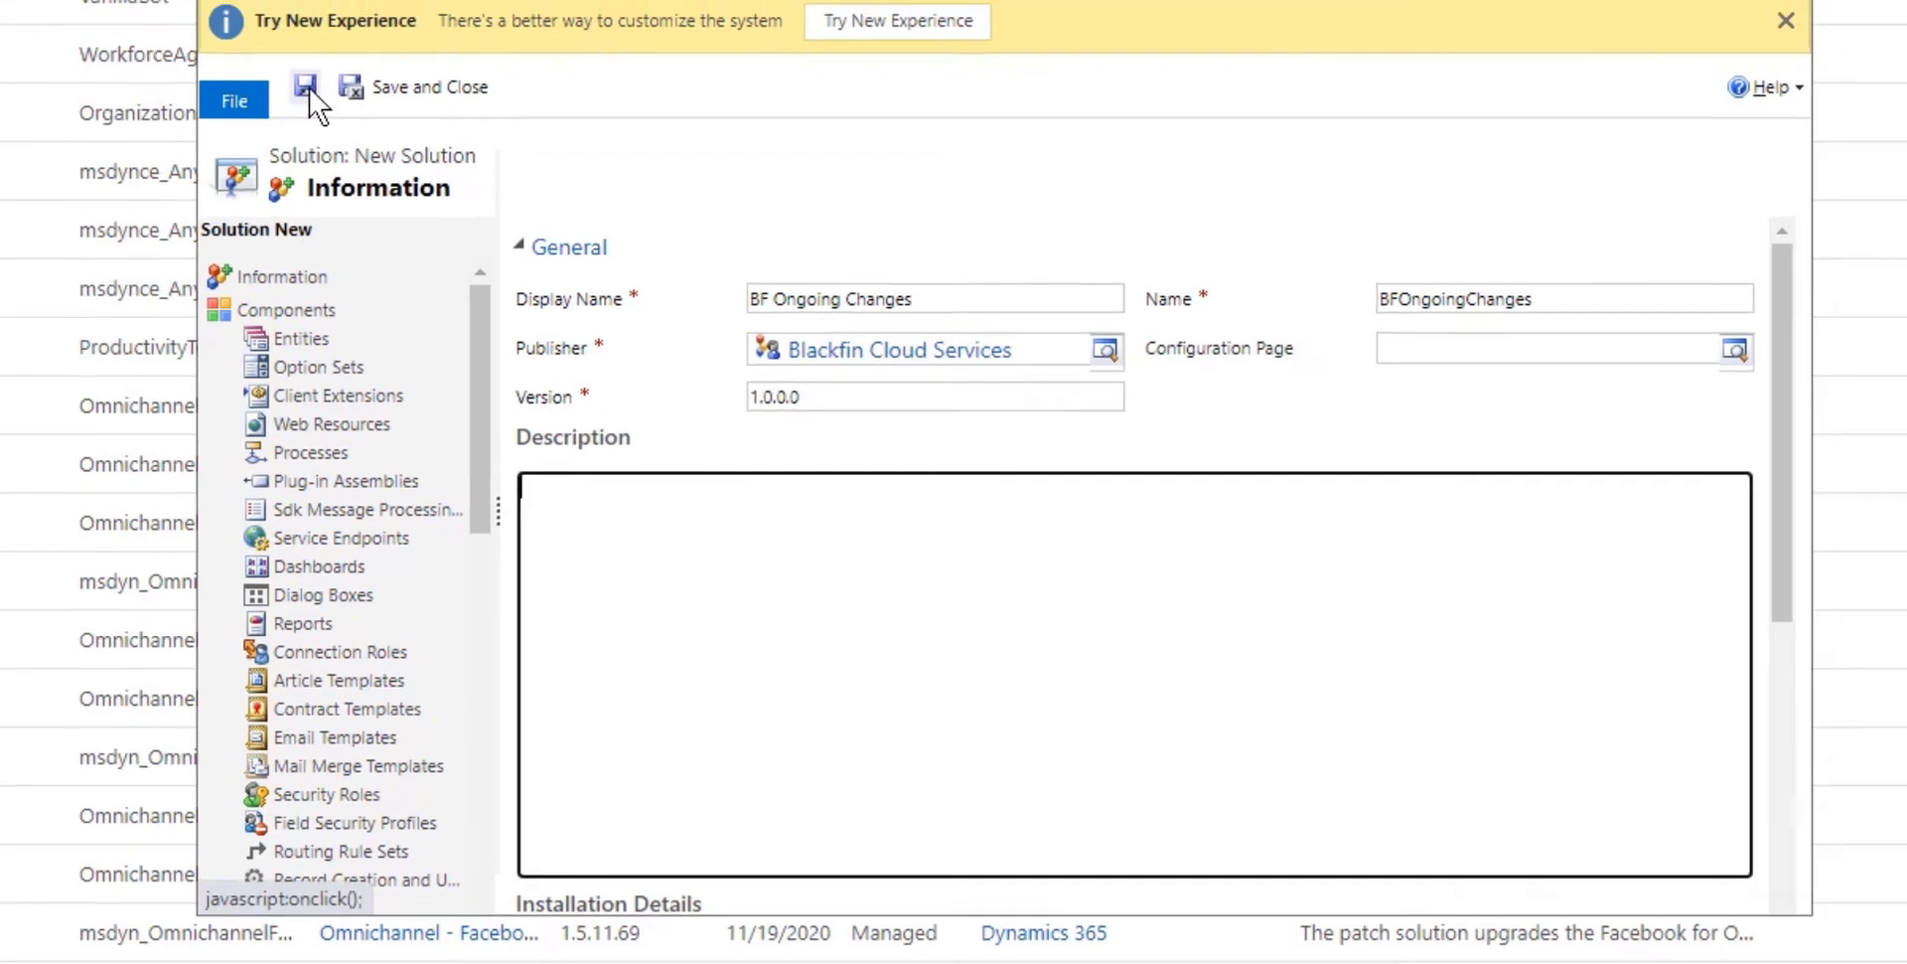
{"action": "left_click", "coordinate": [310, 74]}
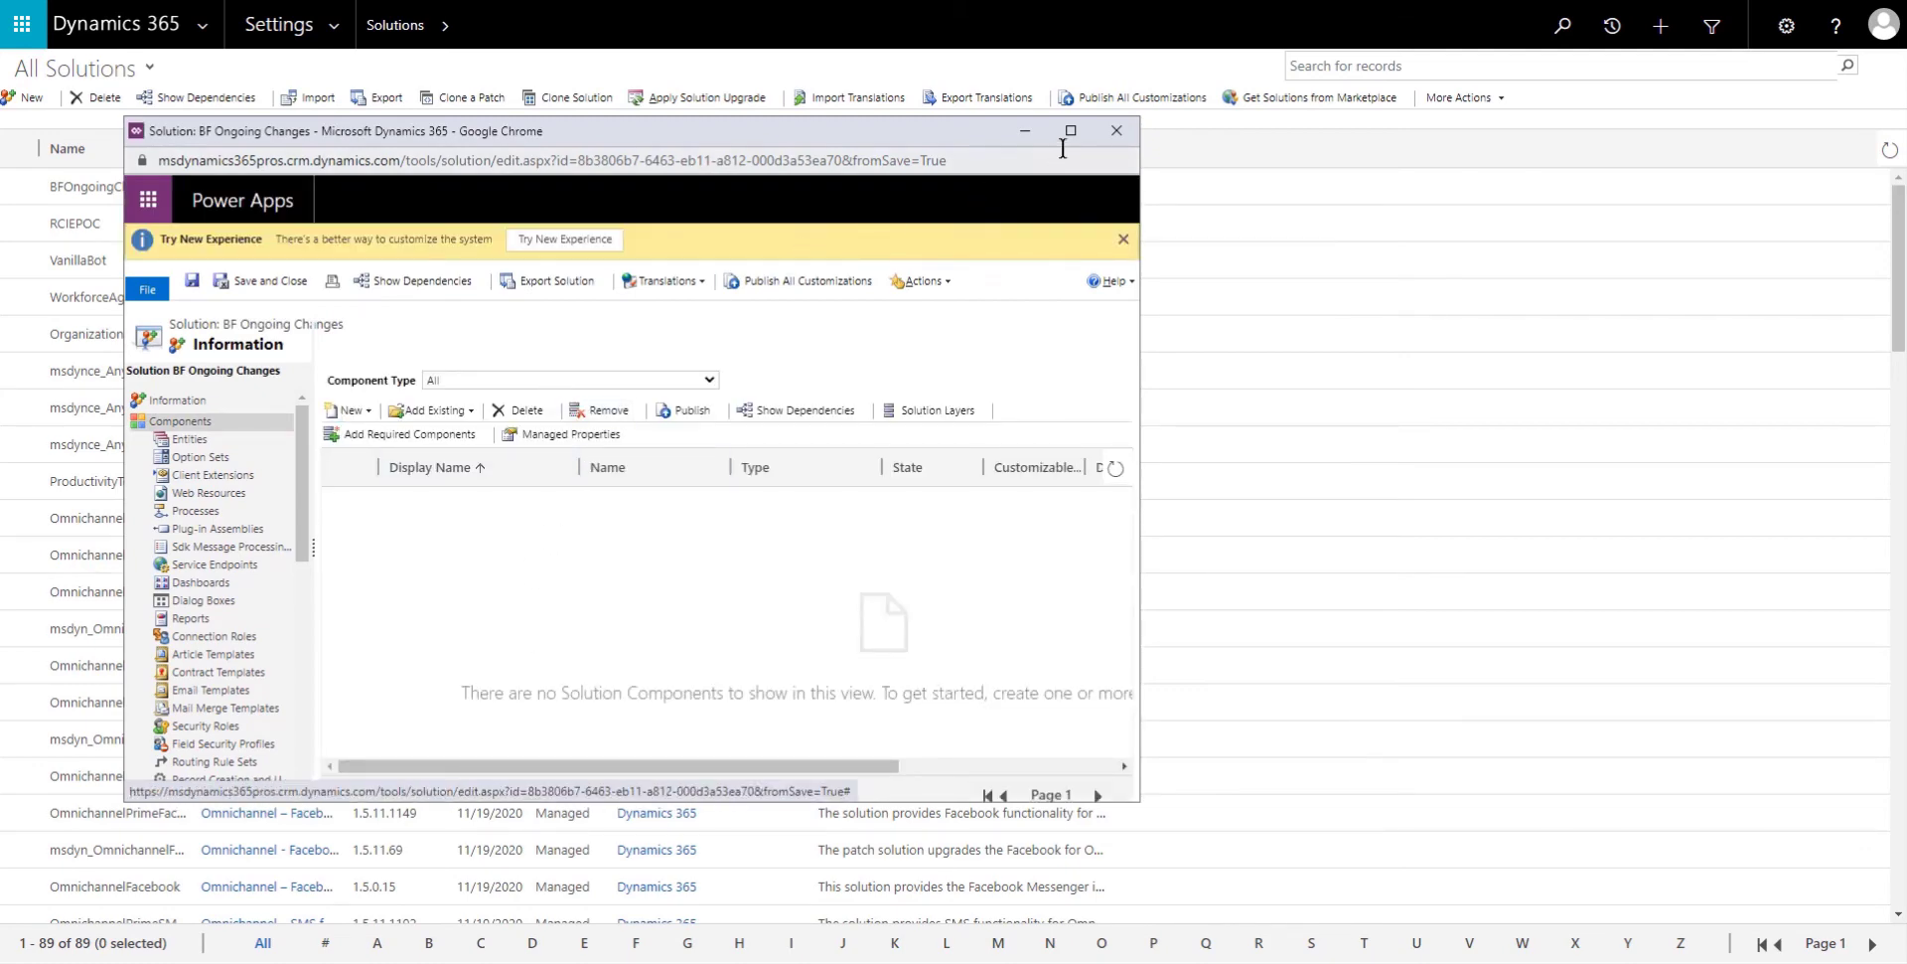
Close the solution window, reopen the BF Ongoing Changes solution from the solutions list, and enlarge its window
{"action": "left_click", "coordinate": [1117, 130]}
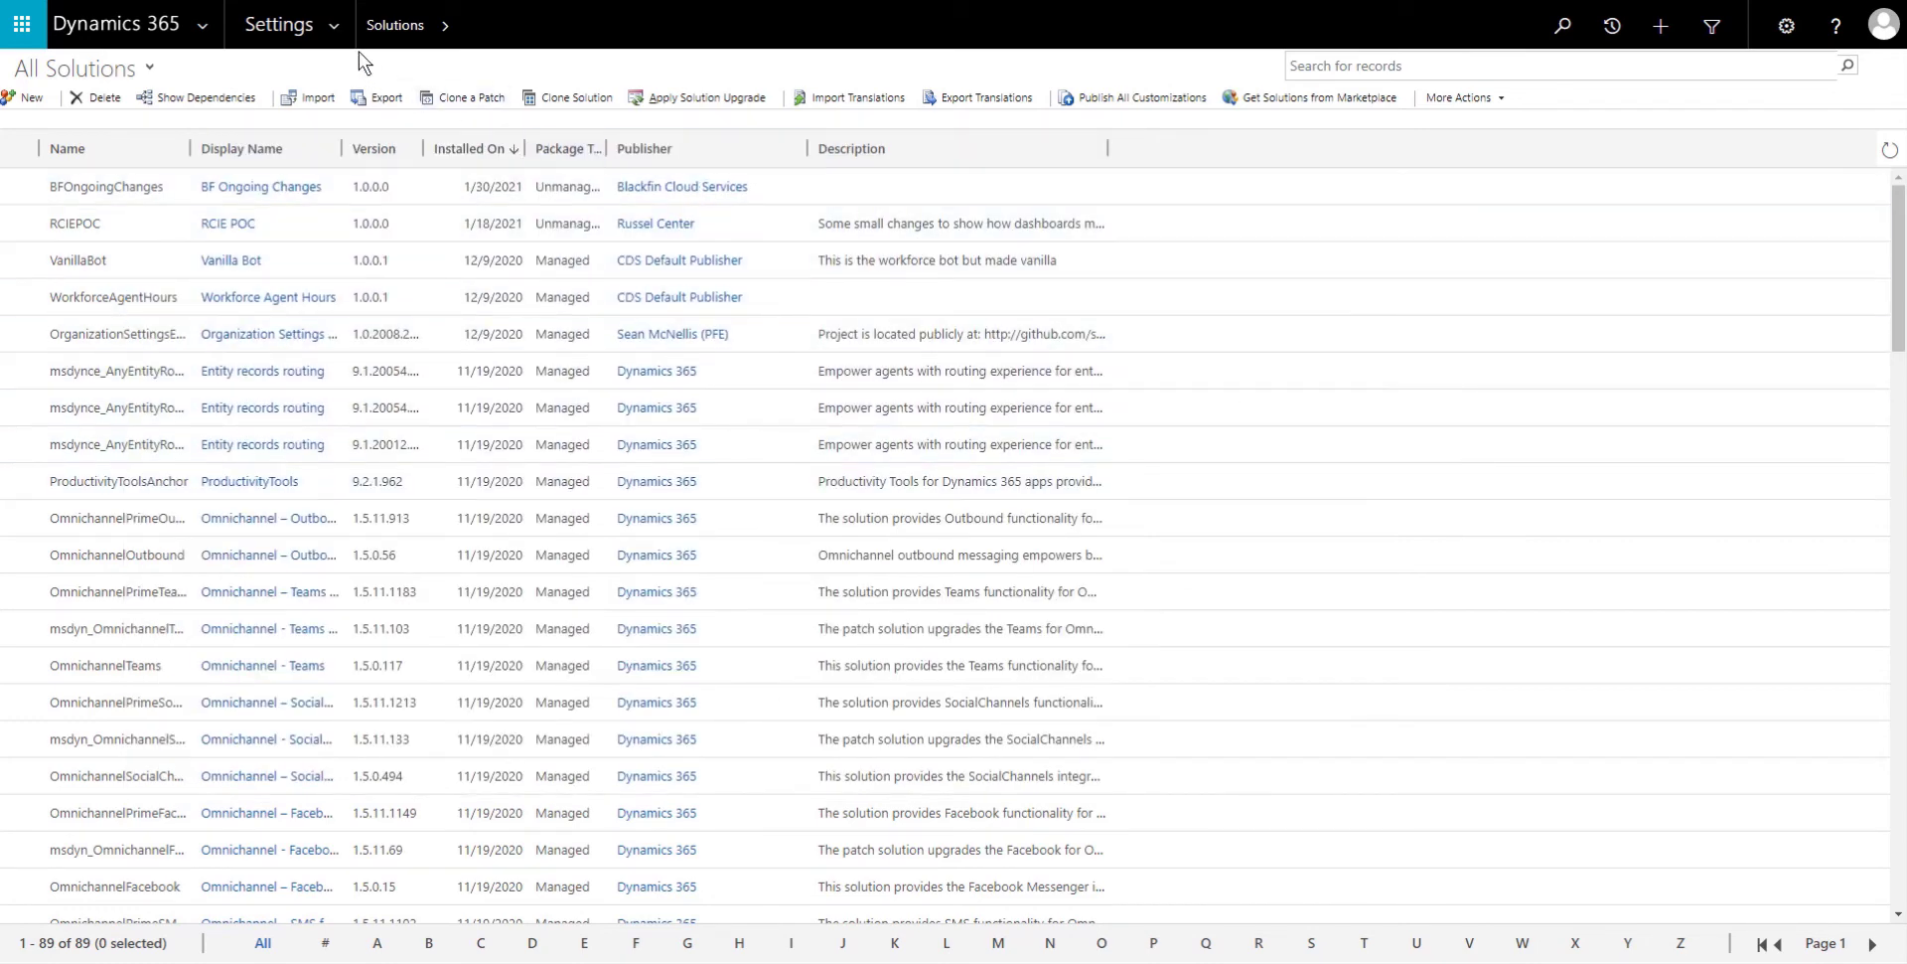
{"action": "left_click", "coordinate": [338, 23]}
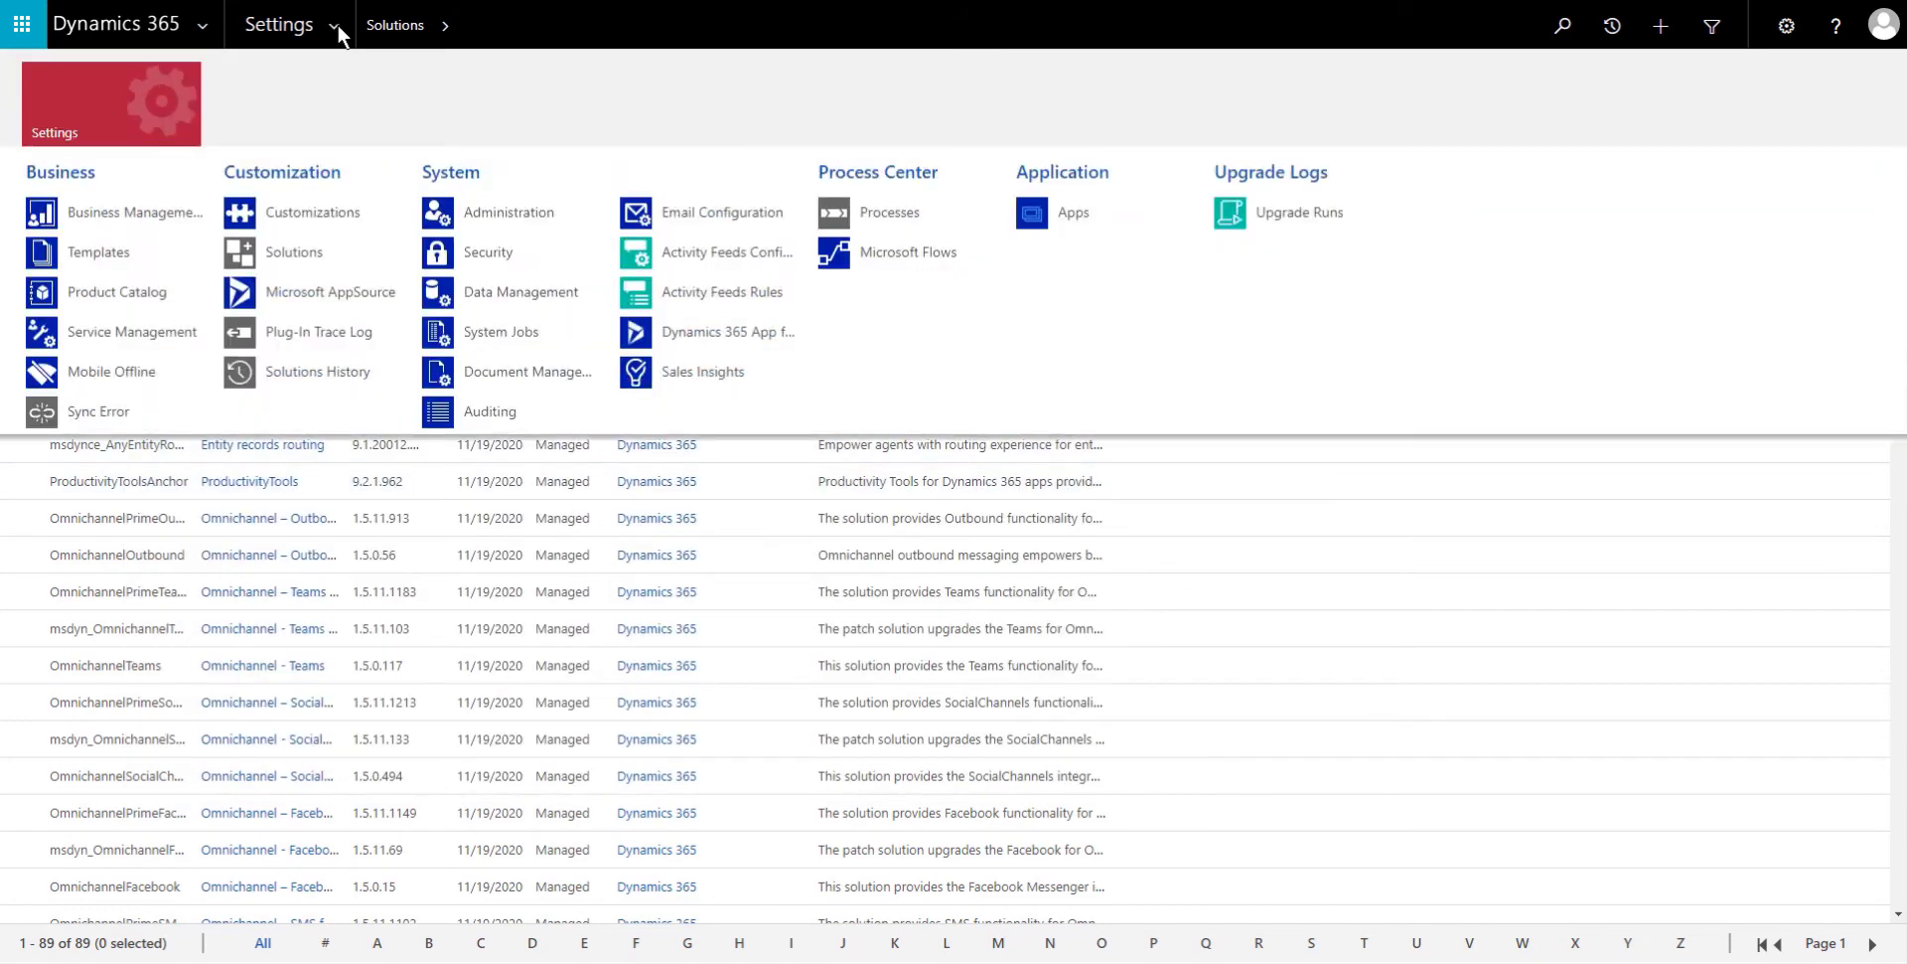
{"action": "left_click", "coordinate": [295, 252]}
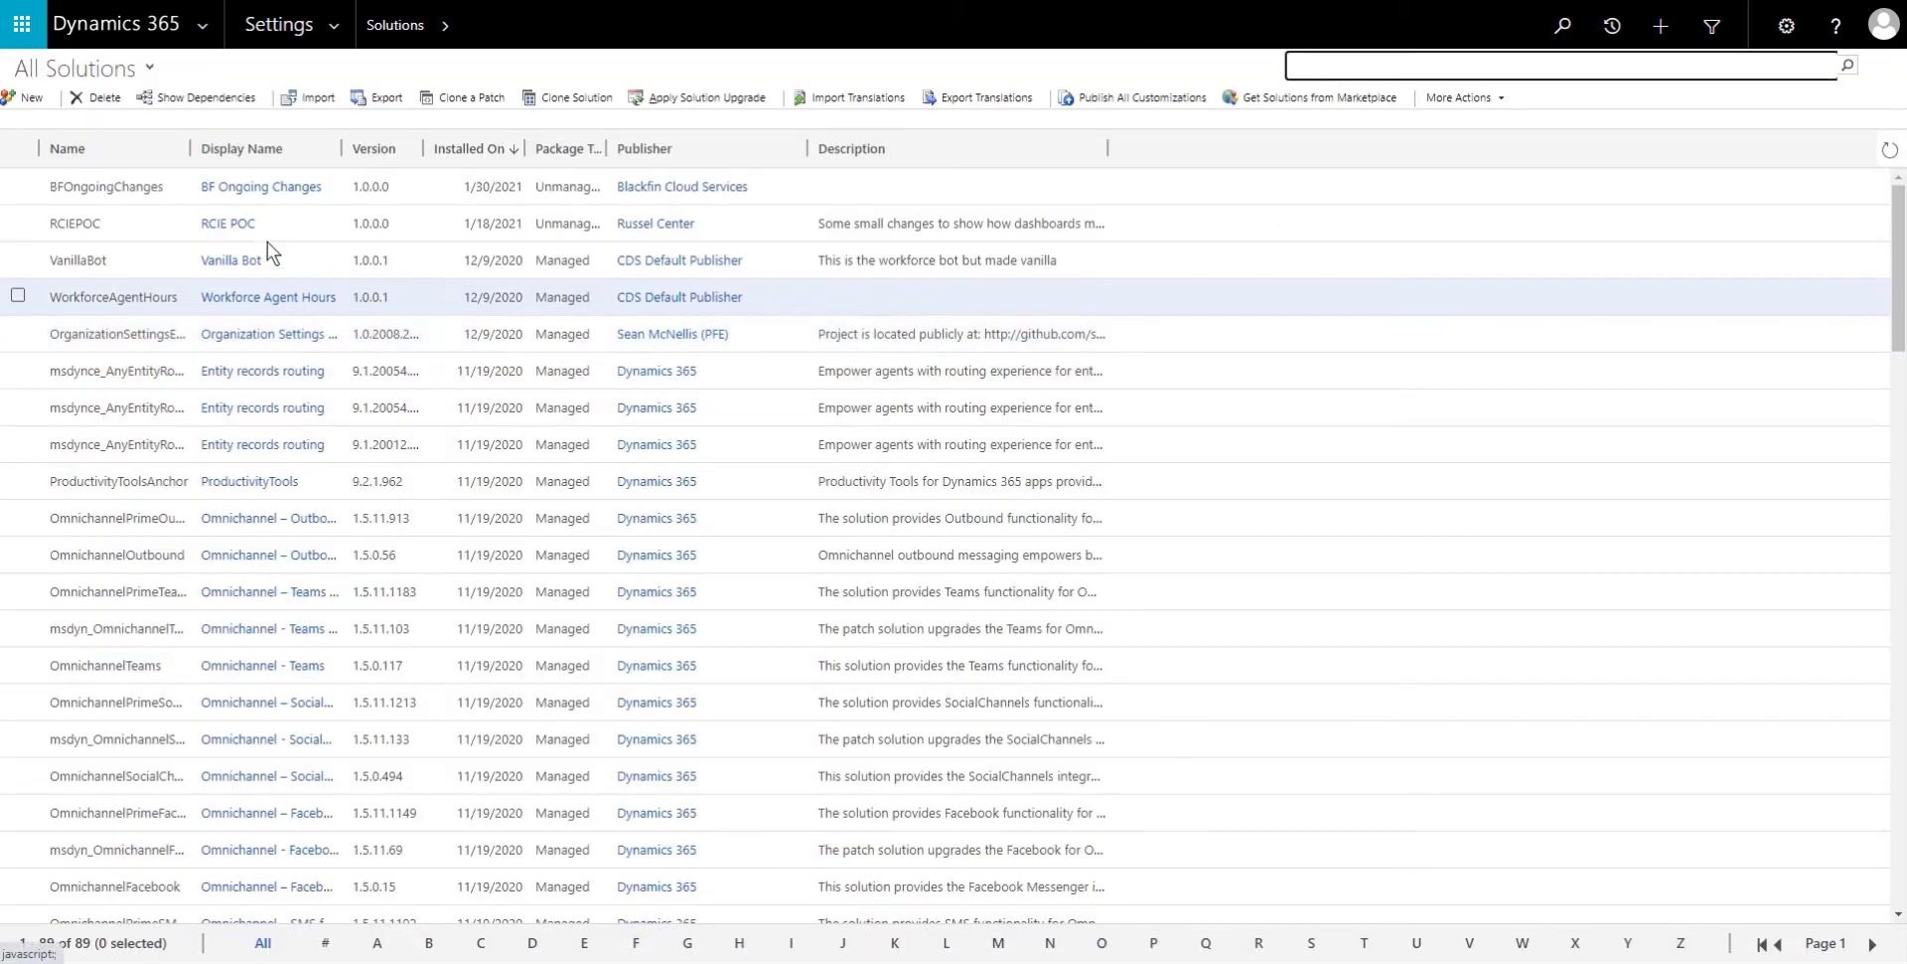
{"action": "left_click", "coordinate": [239, 187]}
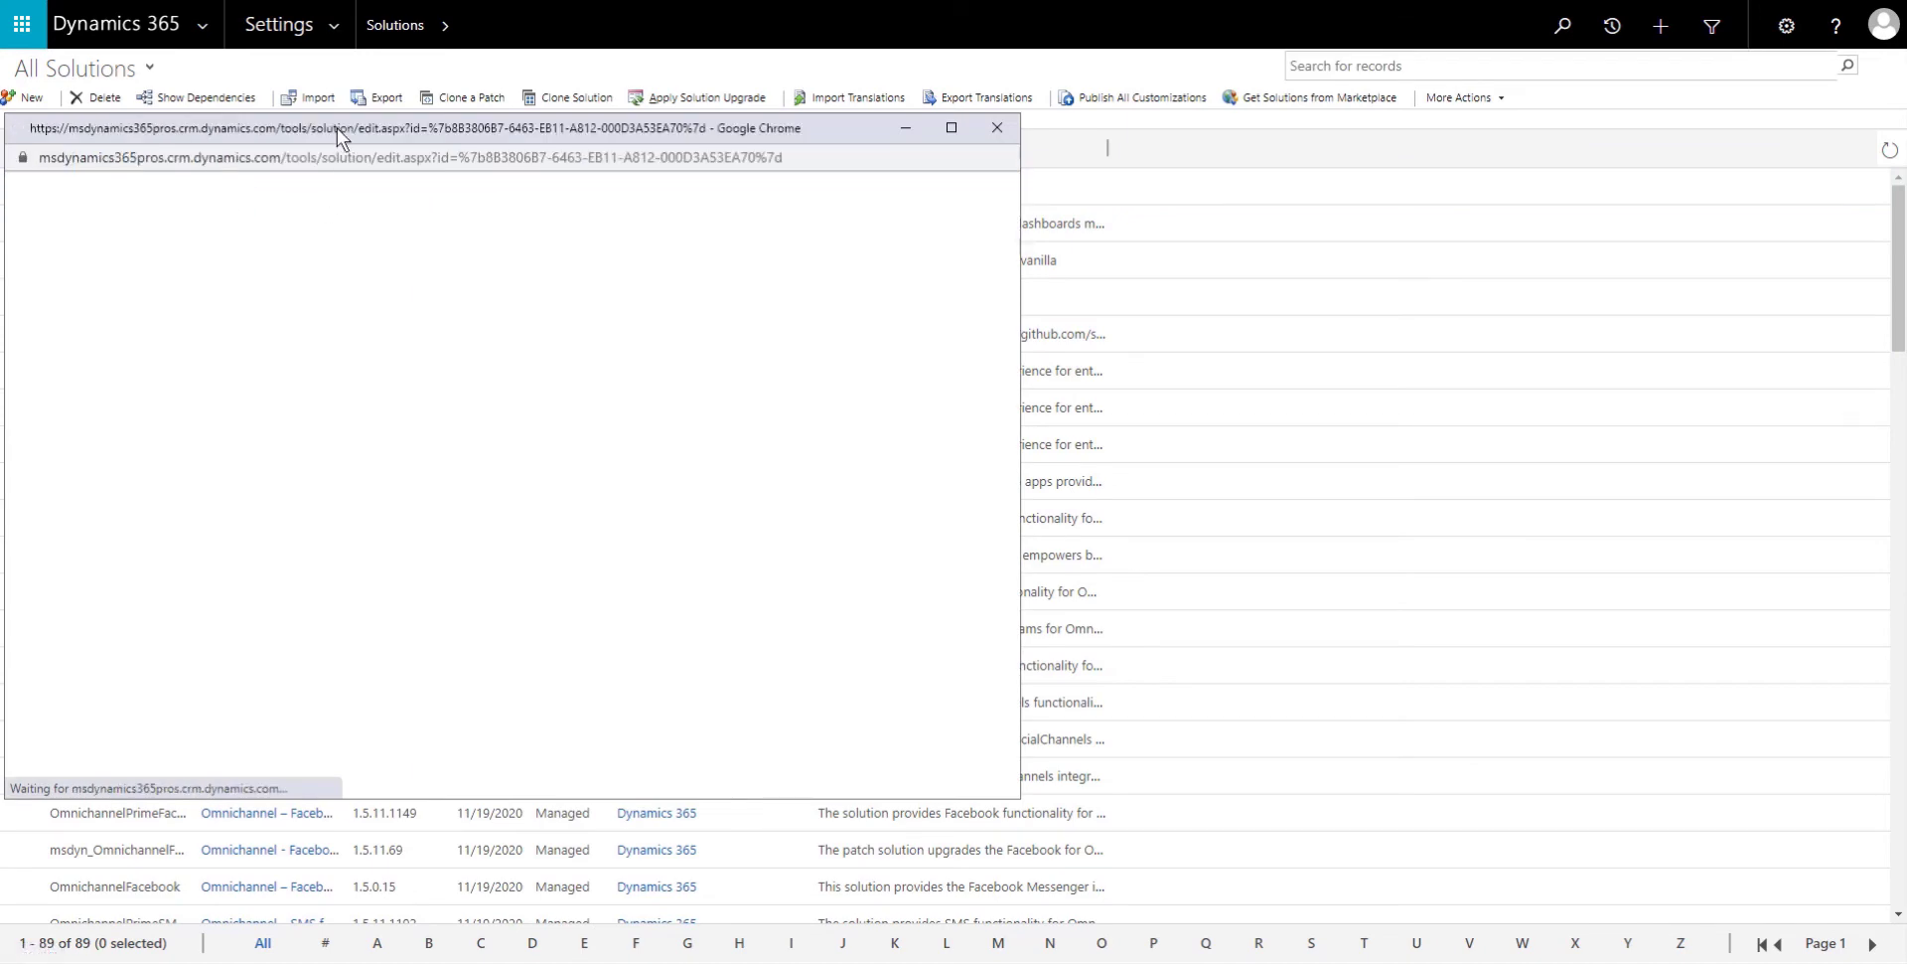
{"action": "left_click_drag", "start_coordinate": [337, 127], "coordinate": [450, 44]}
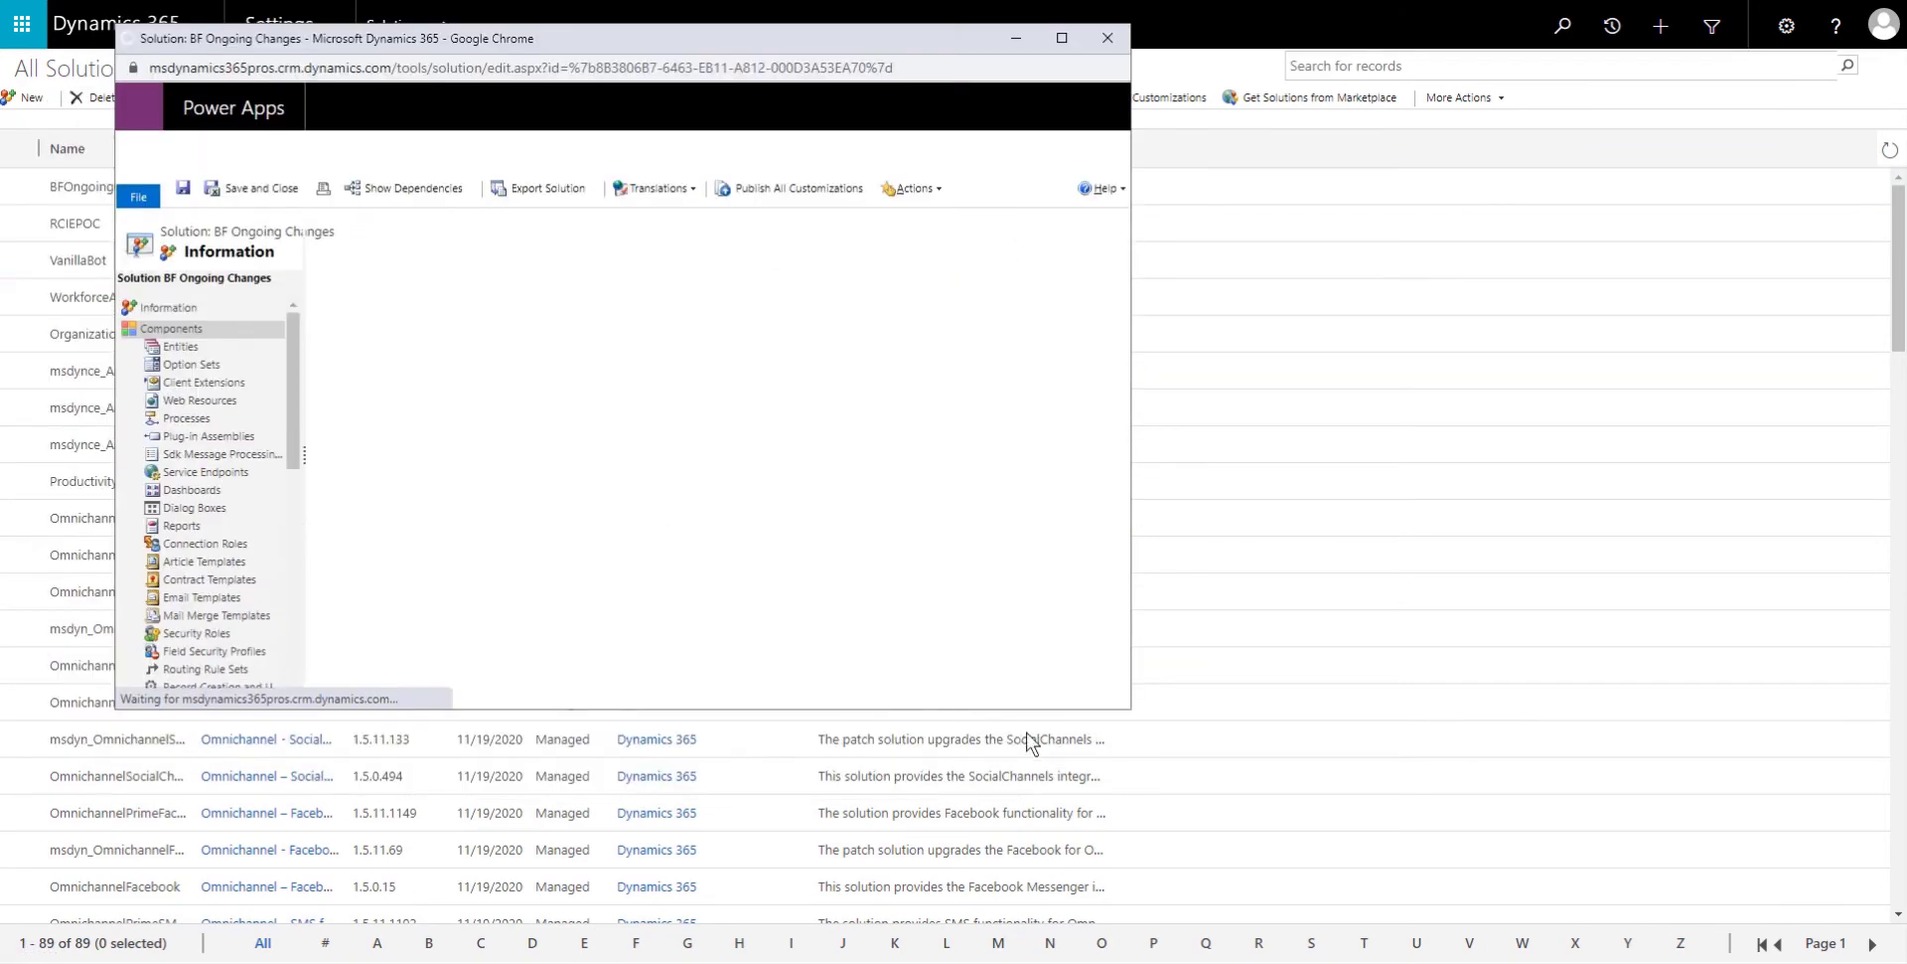
{"action": "left_click_drag", "start_coordinate": [1127, 711], "coordinate": [1237, 916]}
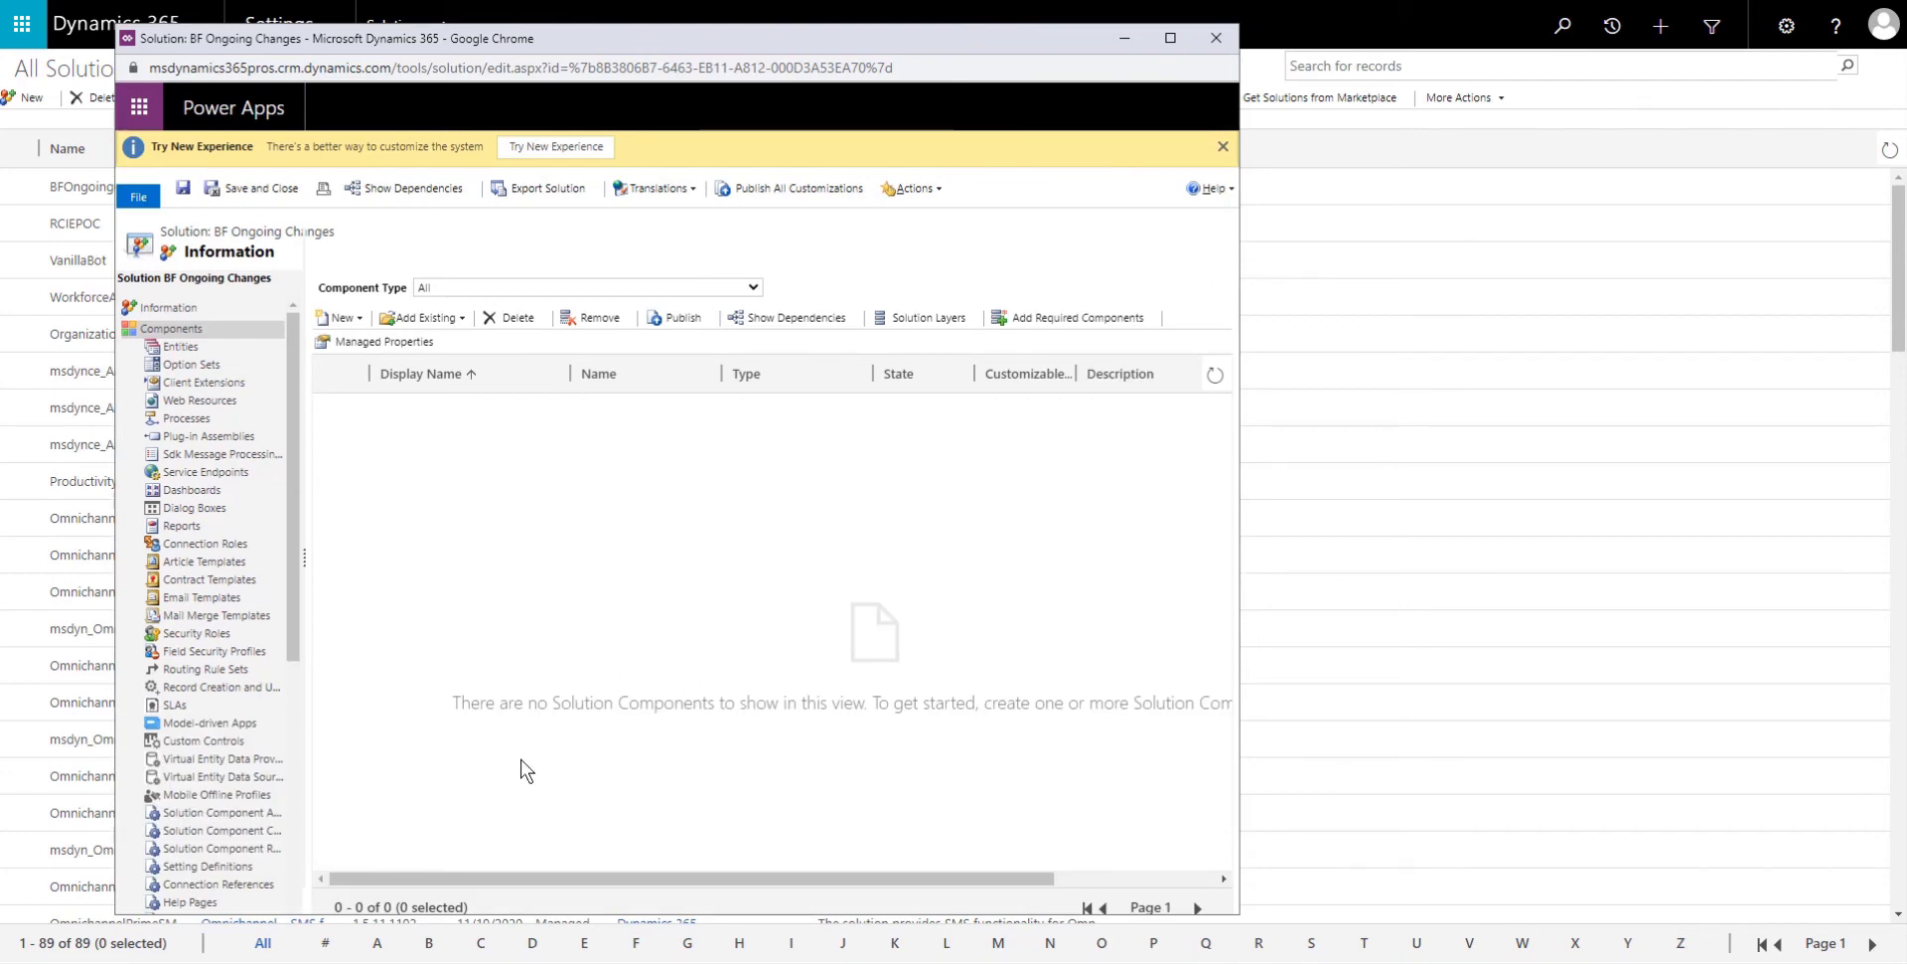
Choose the existing Opportunity Line entity as a component to add to the BF Ongoing Changes solution
{"action": "left_click", "coordinate": [427, 318]}
{"action": "left_click", "coordinate": [738, 462]}
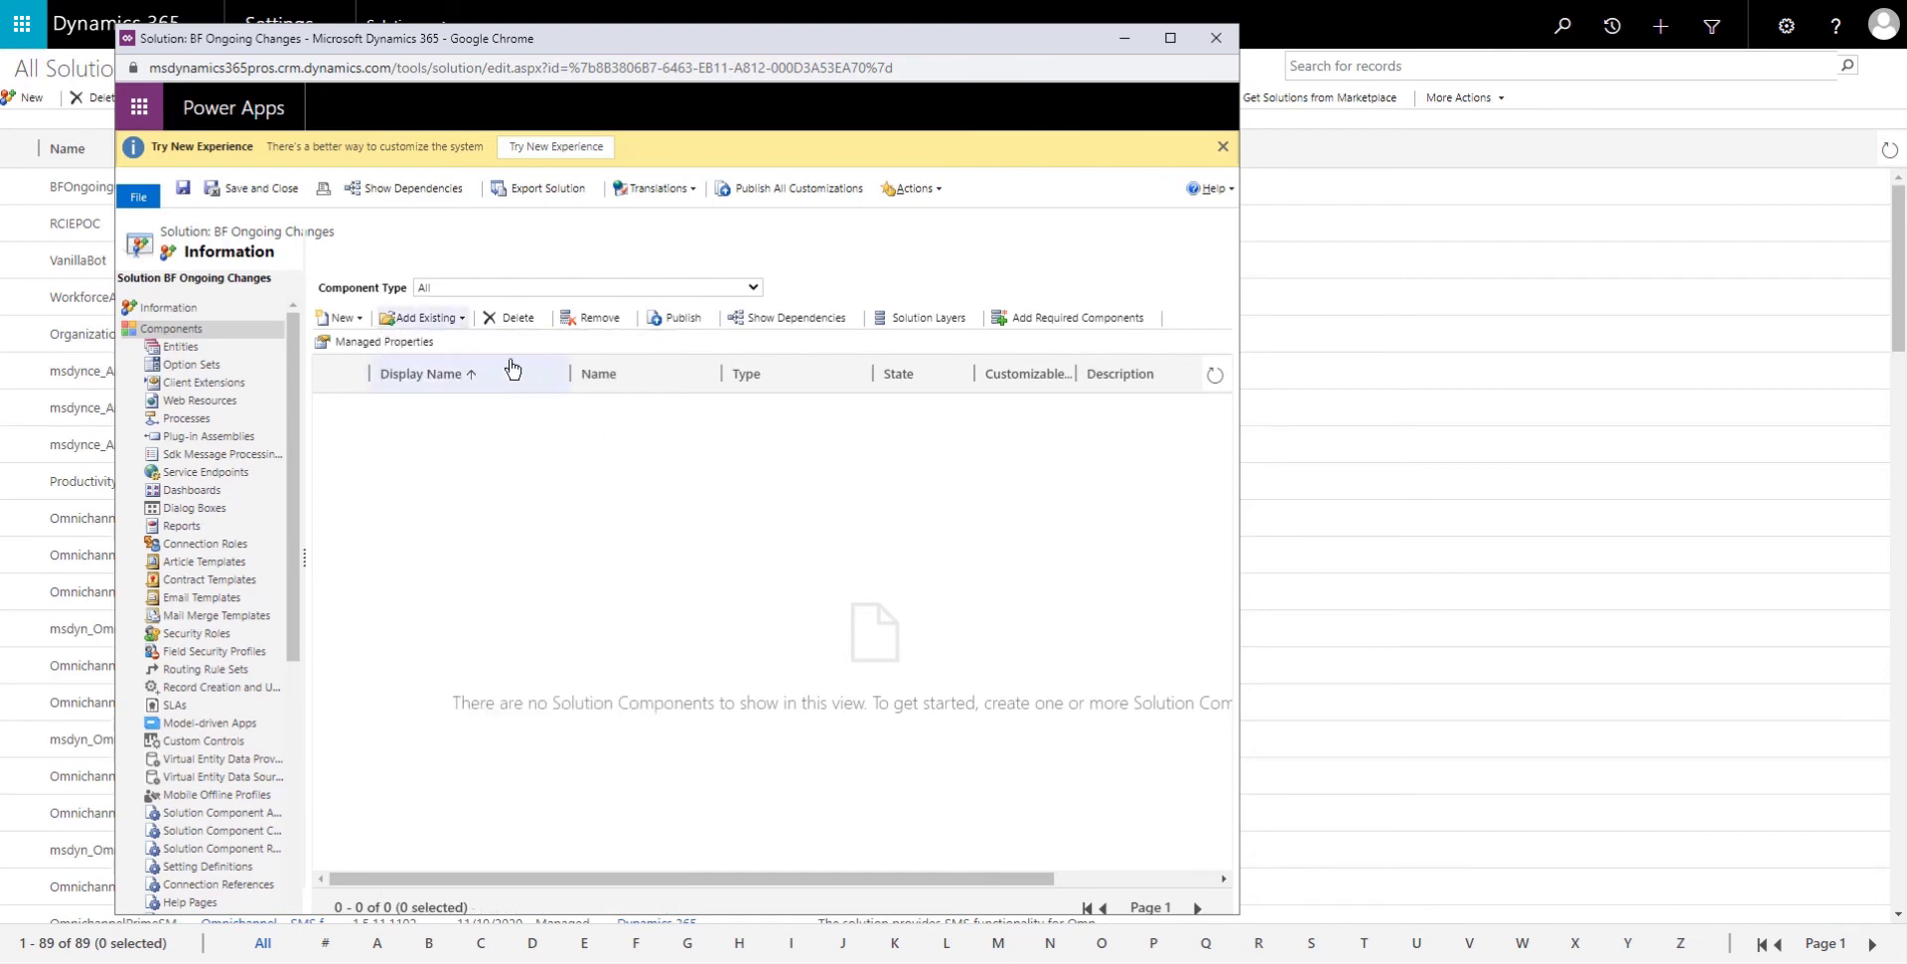
{"action": "left_click", "coordinate": [462, 320]}
{"action": "left_click", "coordinate": [427, 344]}
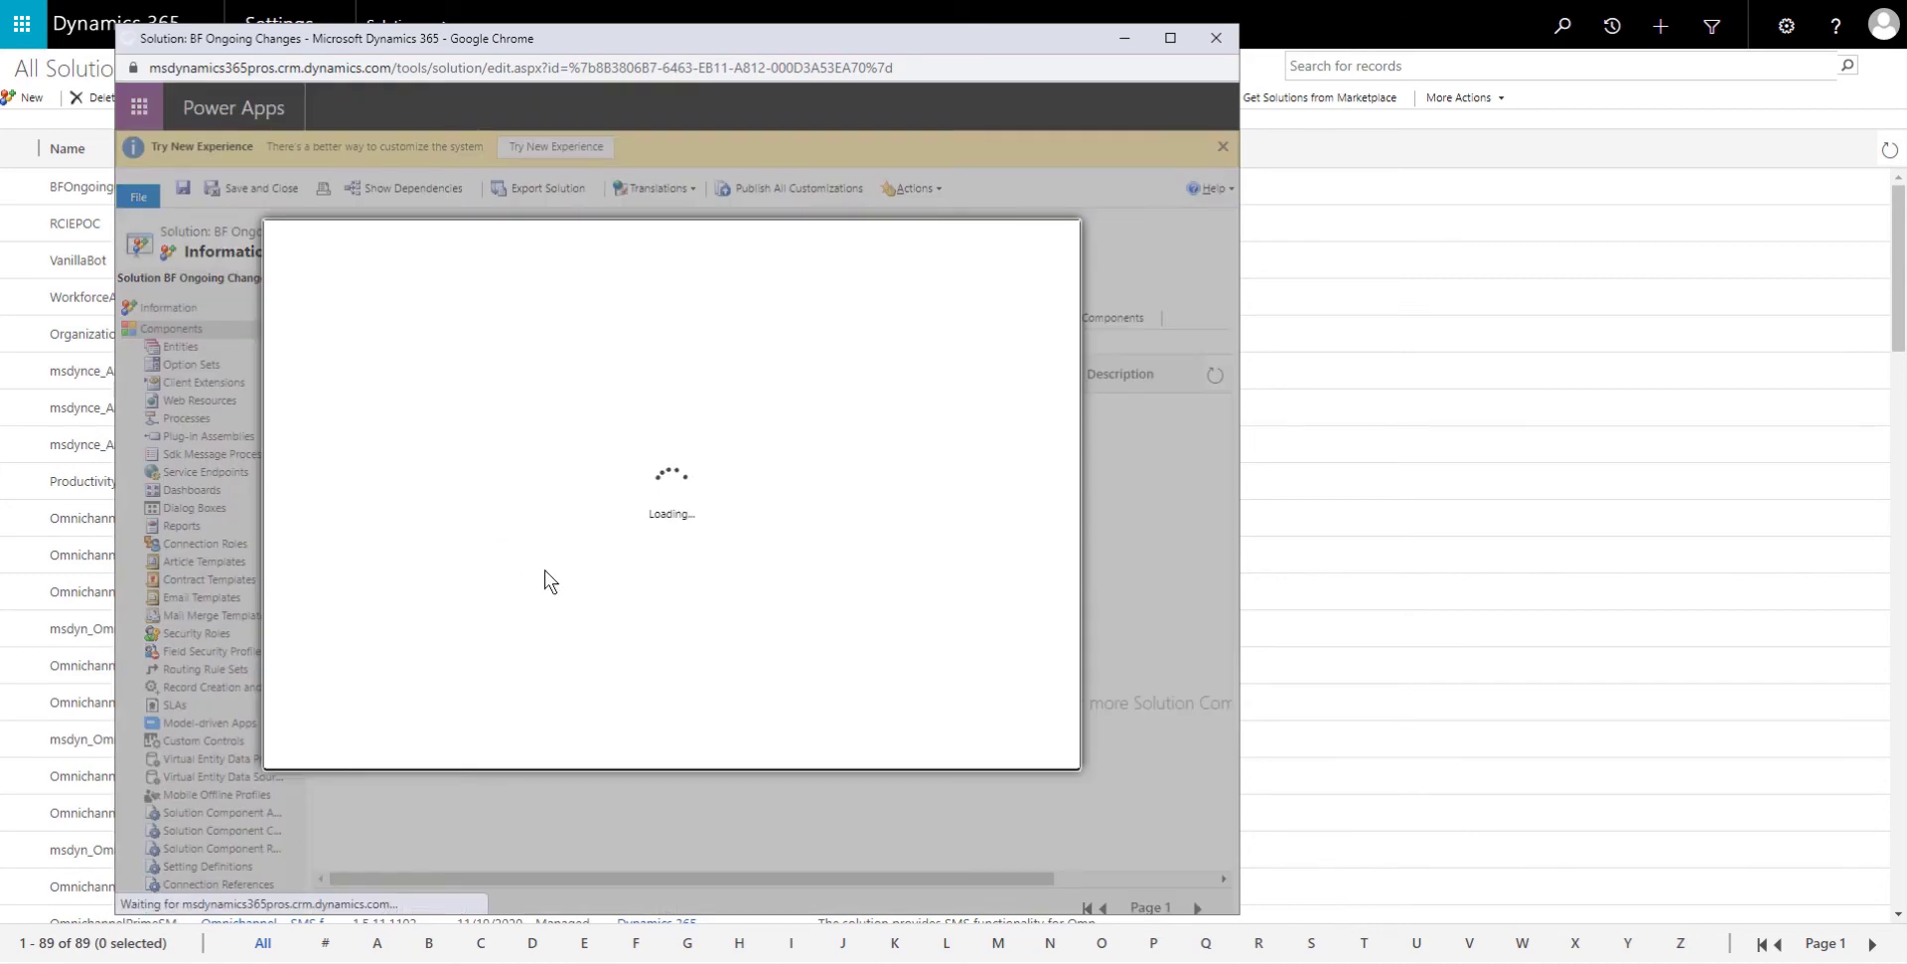
{"action": "left_click_drag", "start_coordinate": [1039, 437], "coordinate": [1029, 523]}
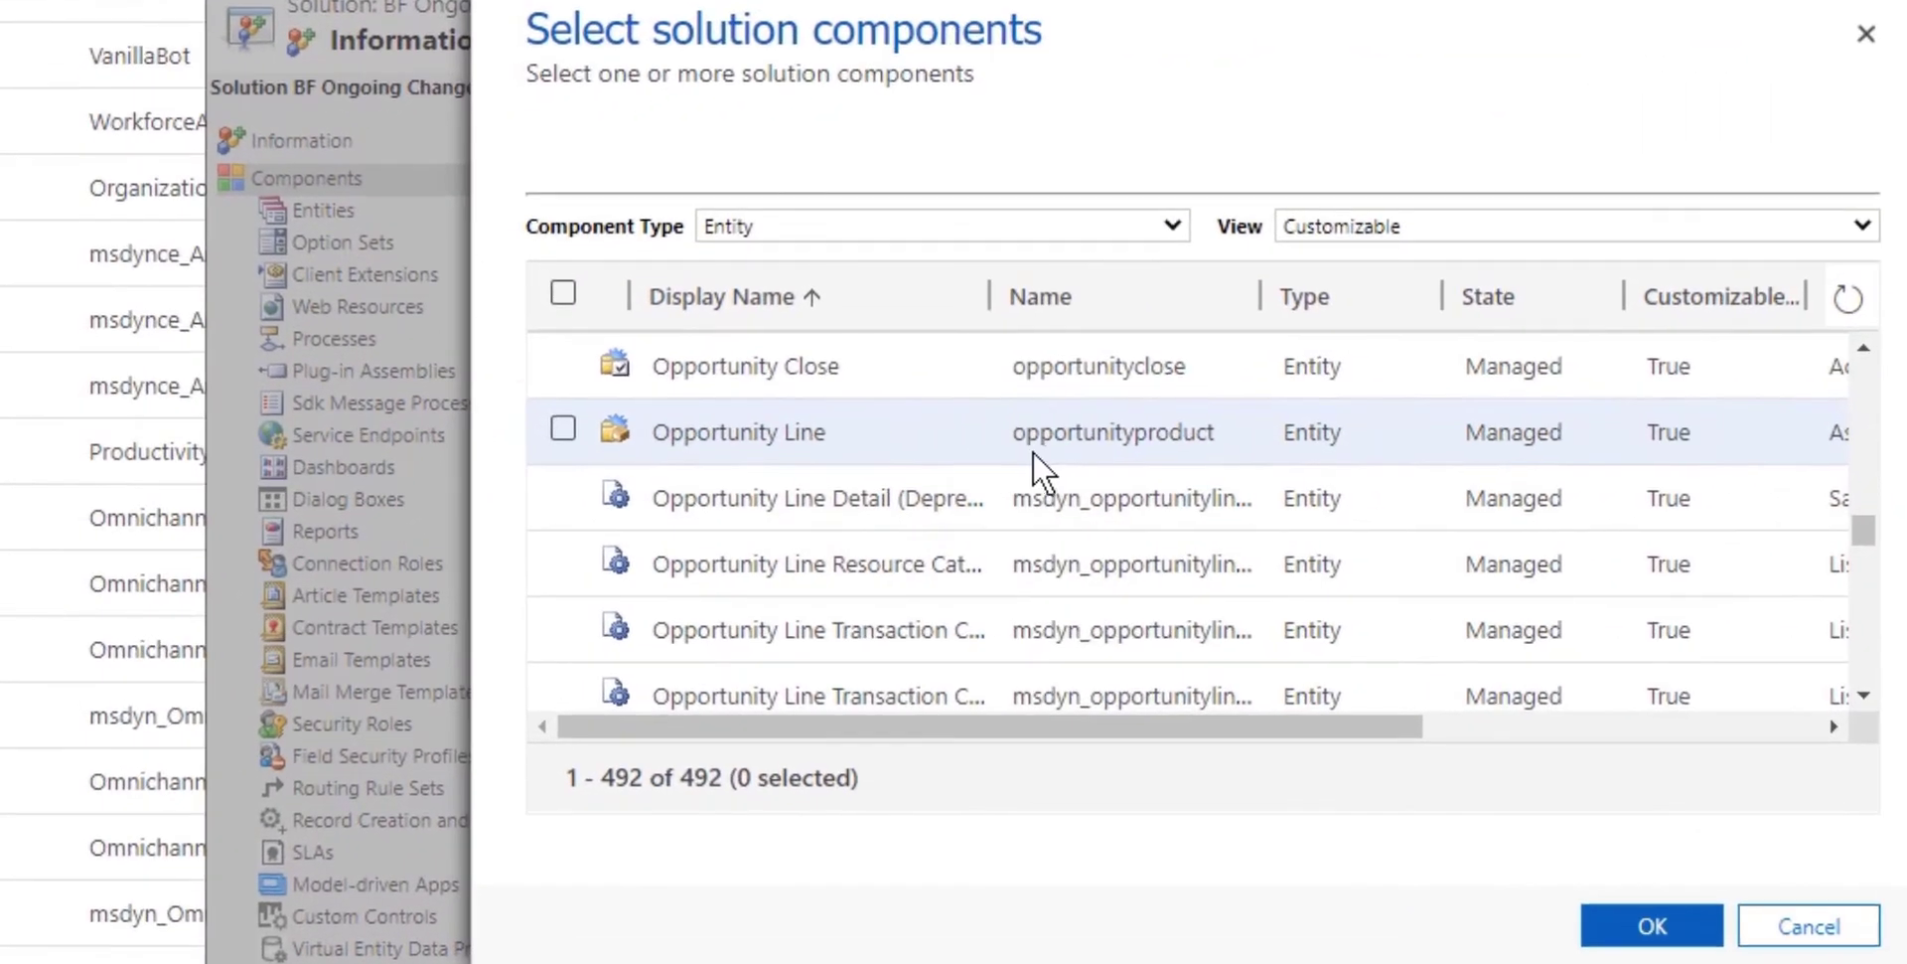
{"action": "left_click", "coordinate": [795, 454]}
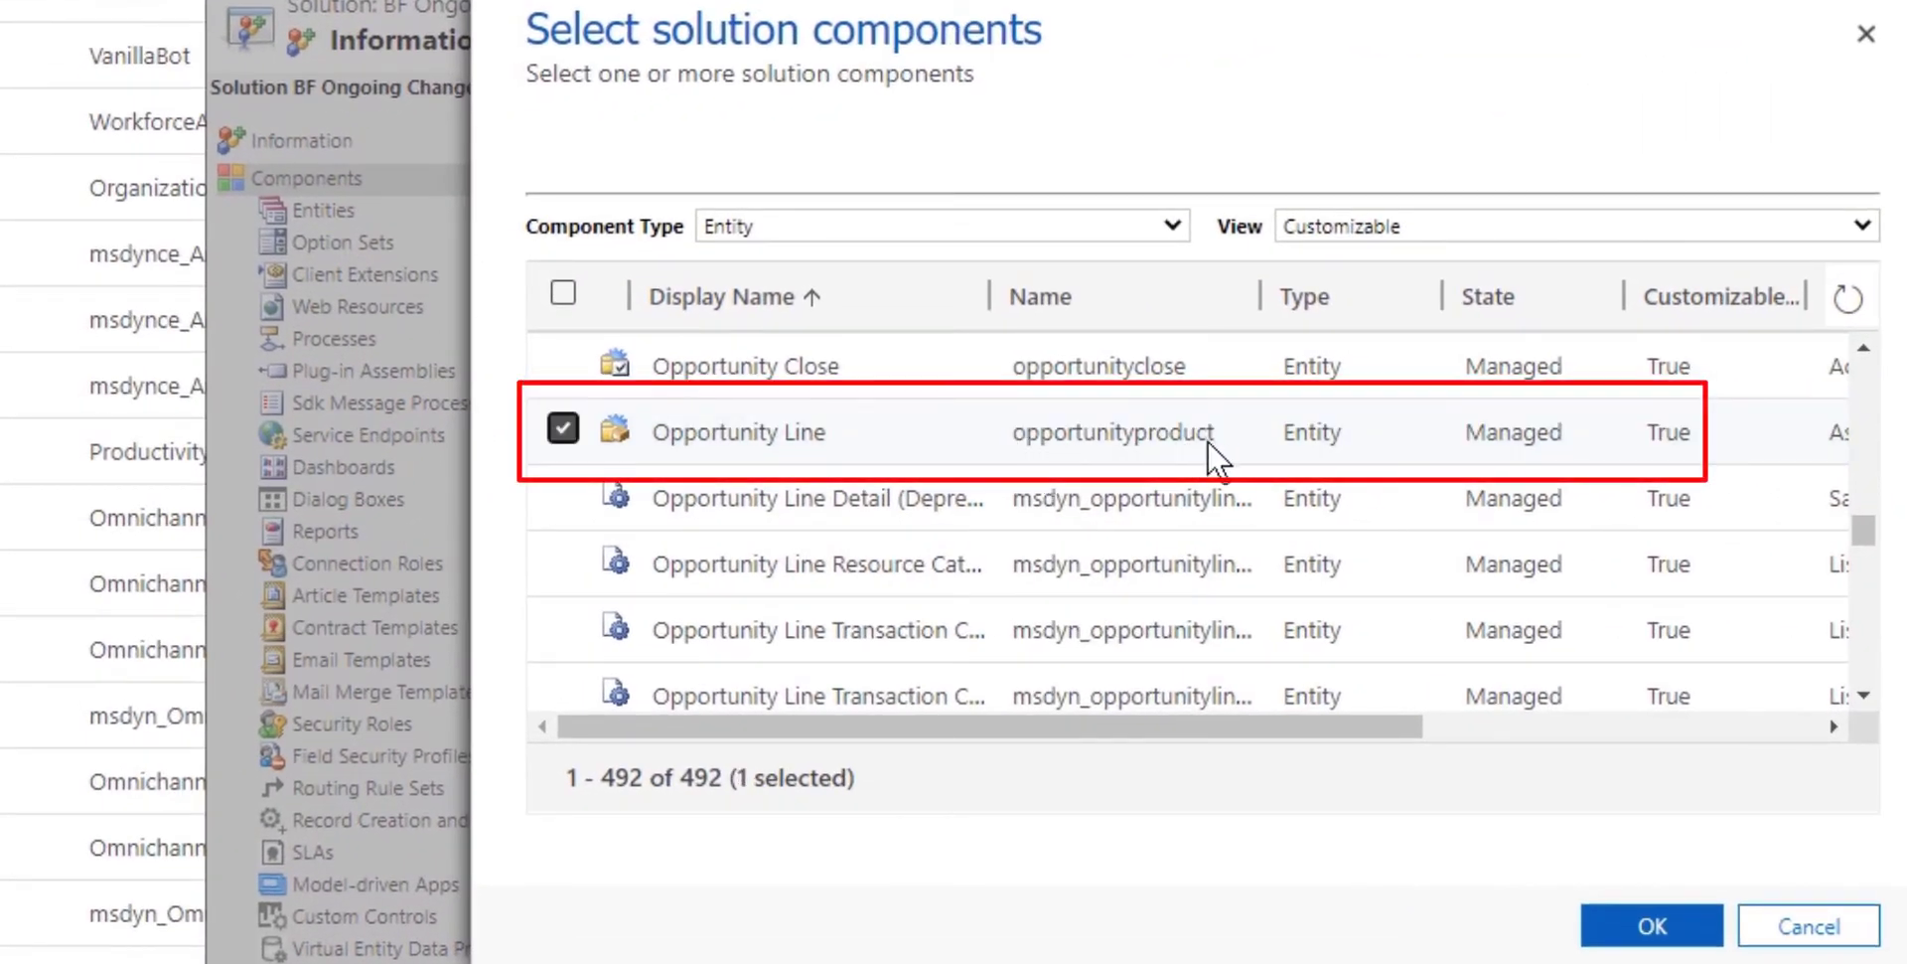
{"action": "left_click", "coordinate": [1657, 937]}
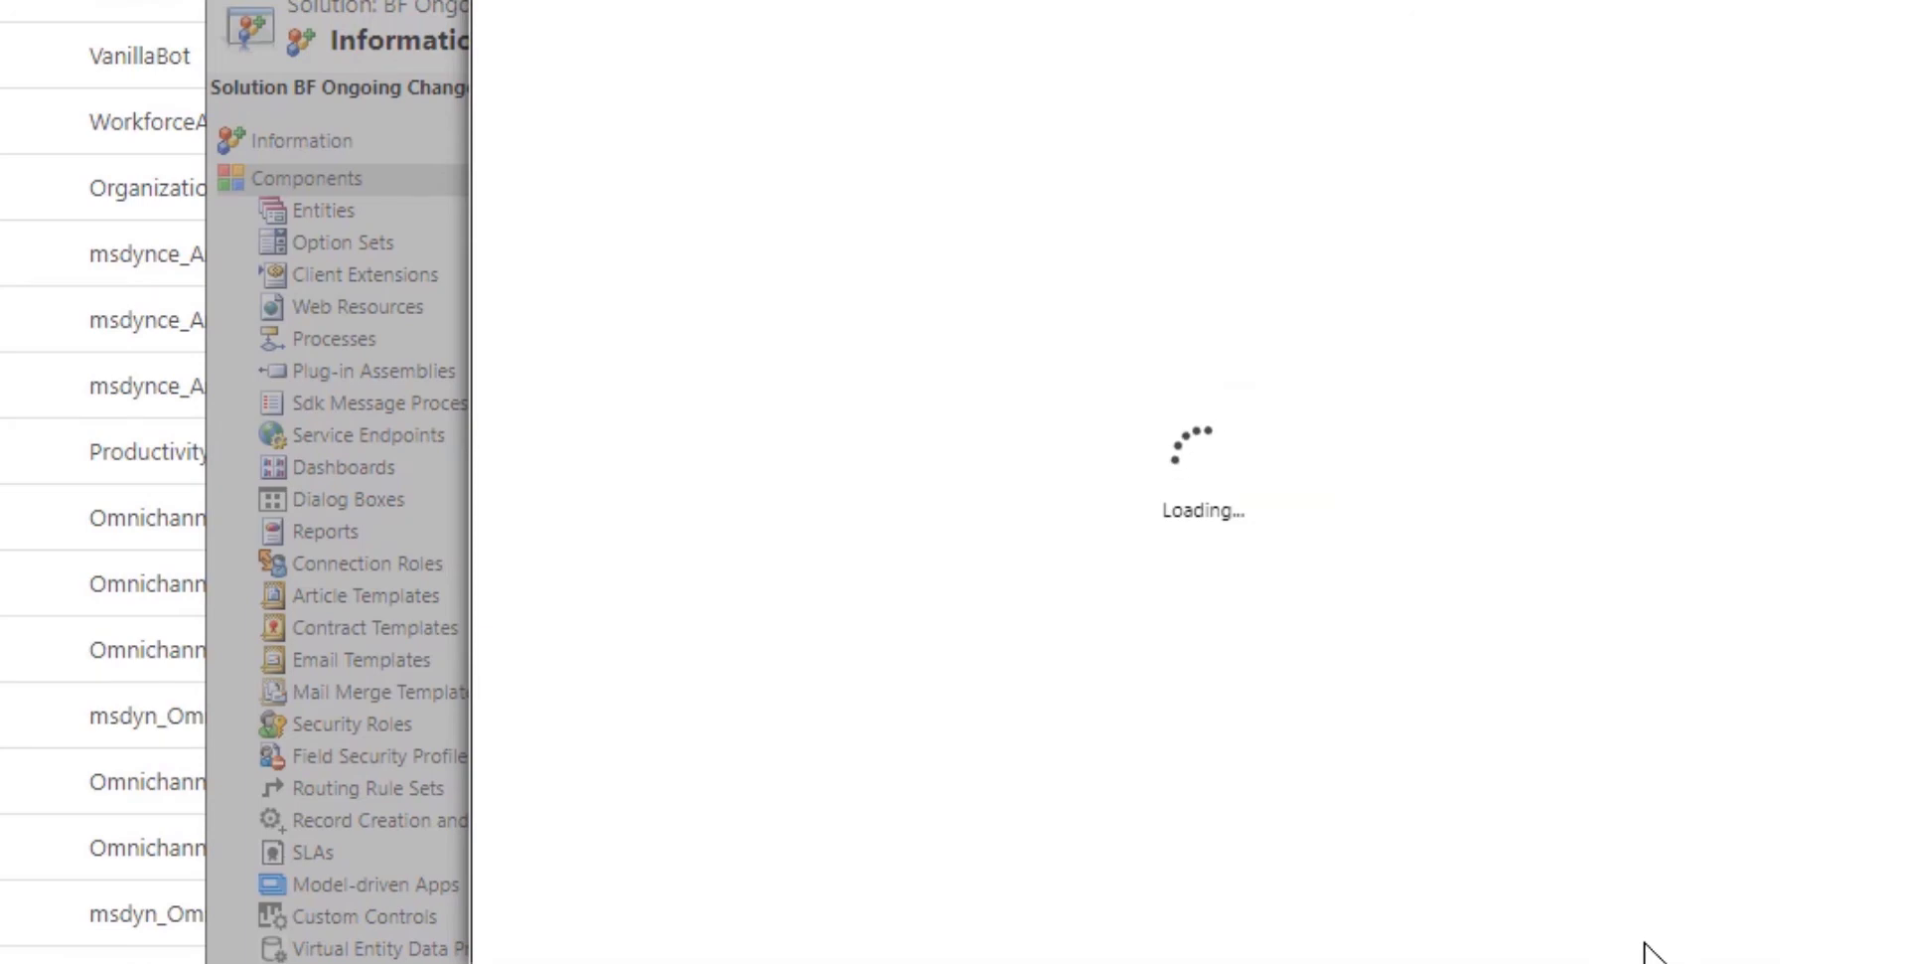
Include Opportunity Line's OpportunityProduct main form and All Opportunity Products view, and finish adding the entity with its required components
{"action": "left_click_drag", "start_coordinate": [1708, 84], "coordinate": [1860, 206]}
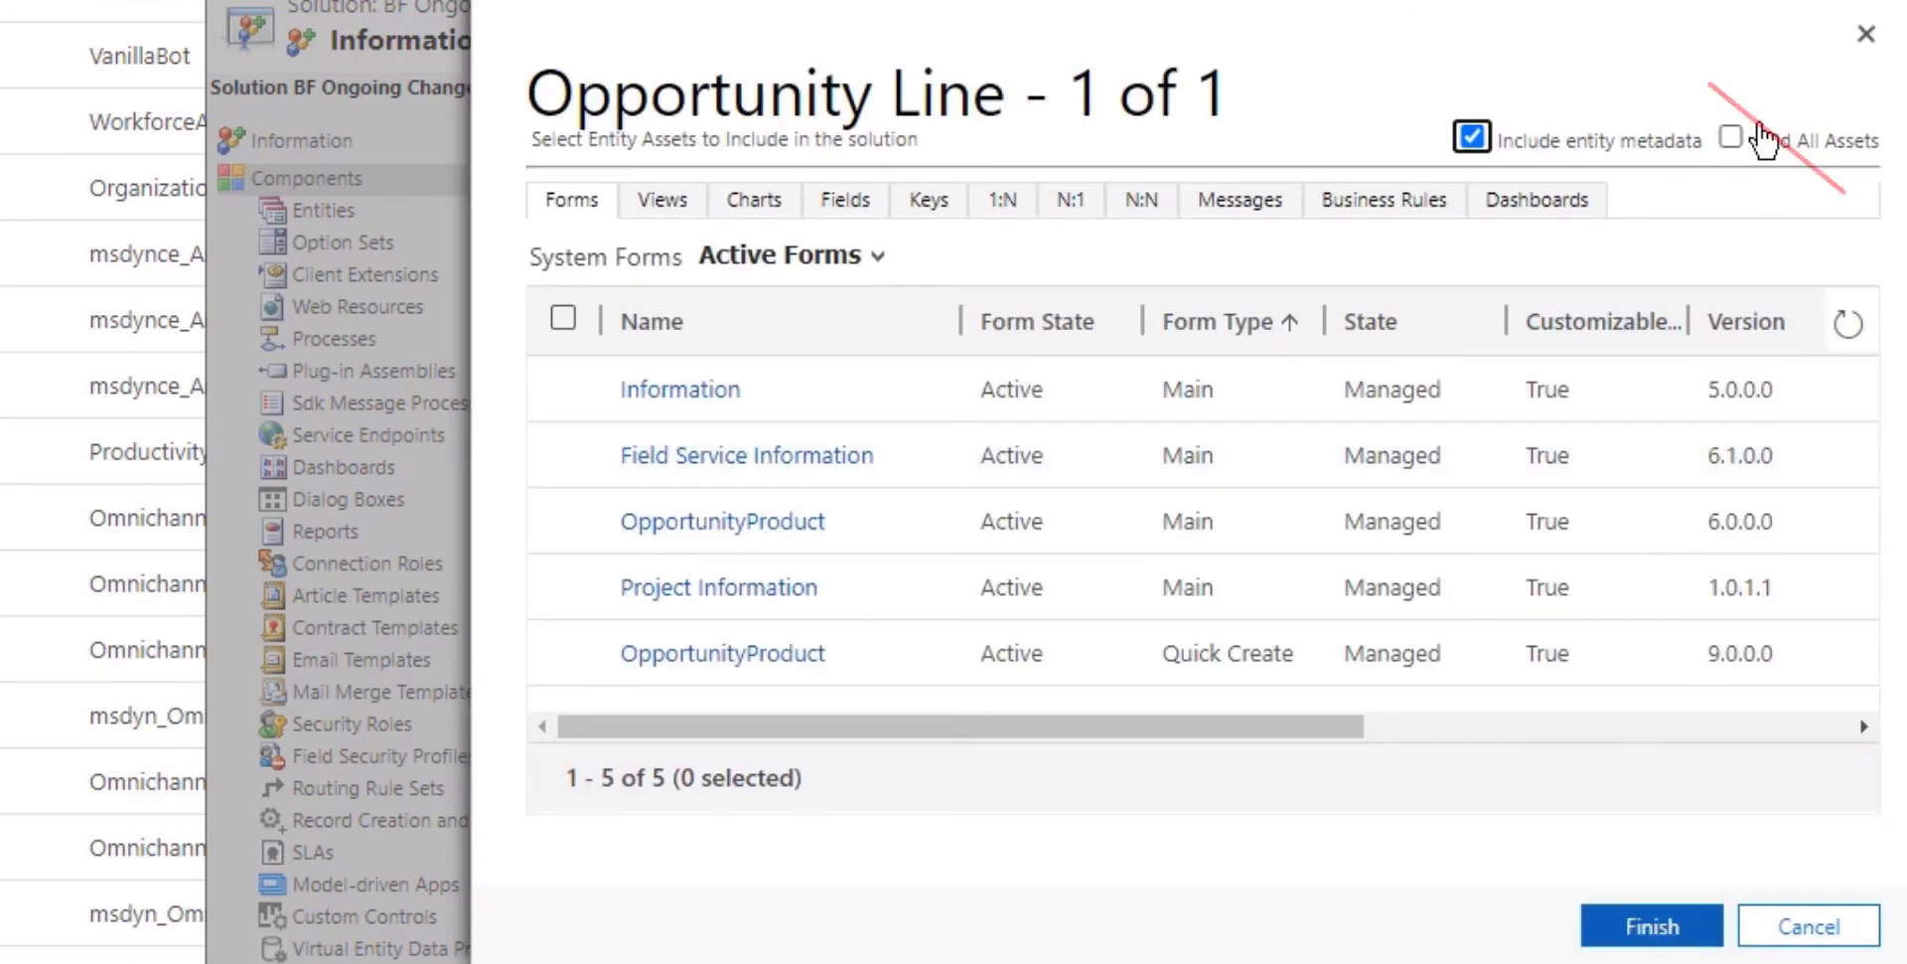
{"action": "left_click_drag", "start_coordinate": [1860, 83], "coordinate": [1709, 206]}
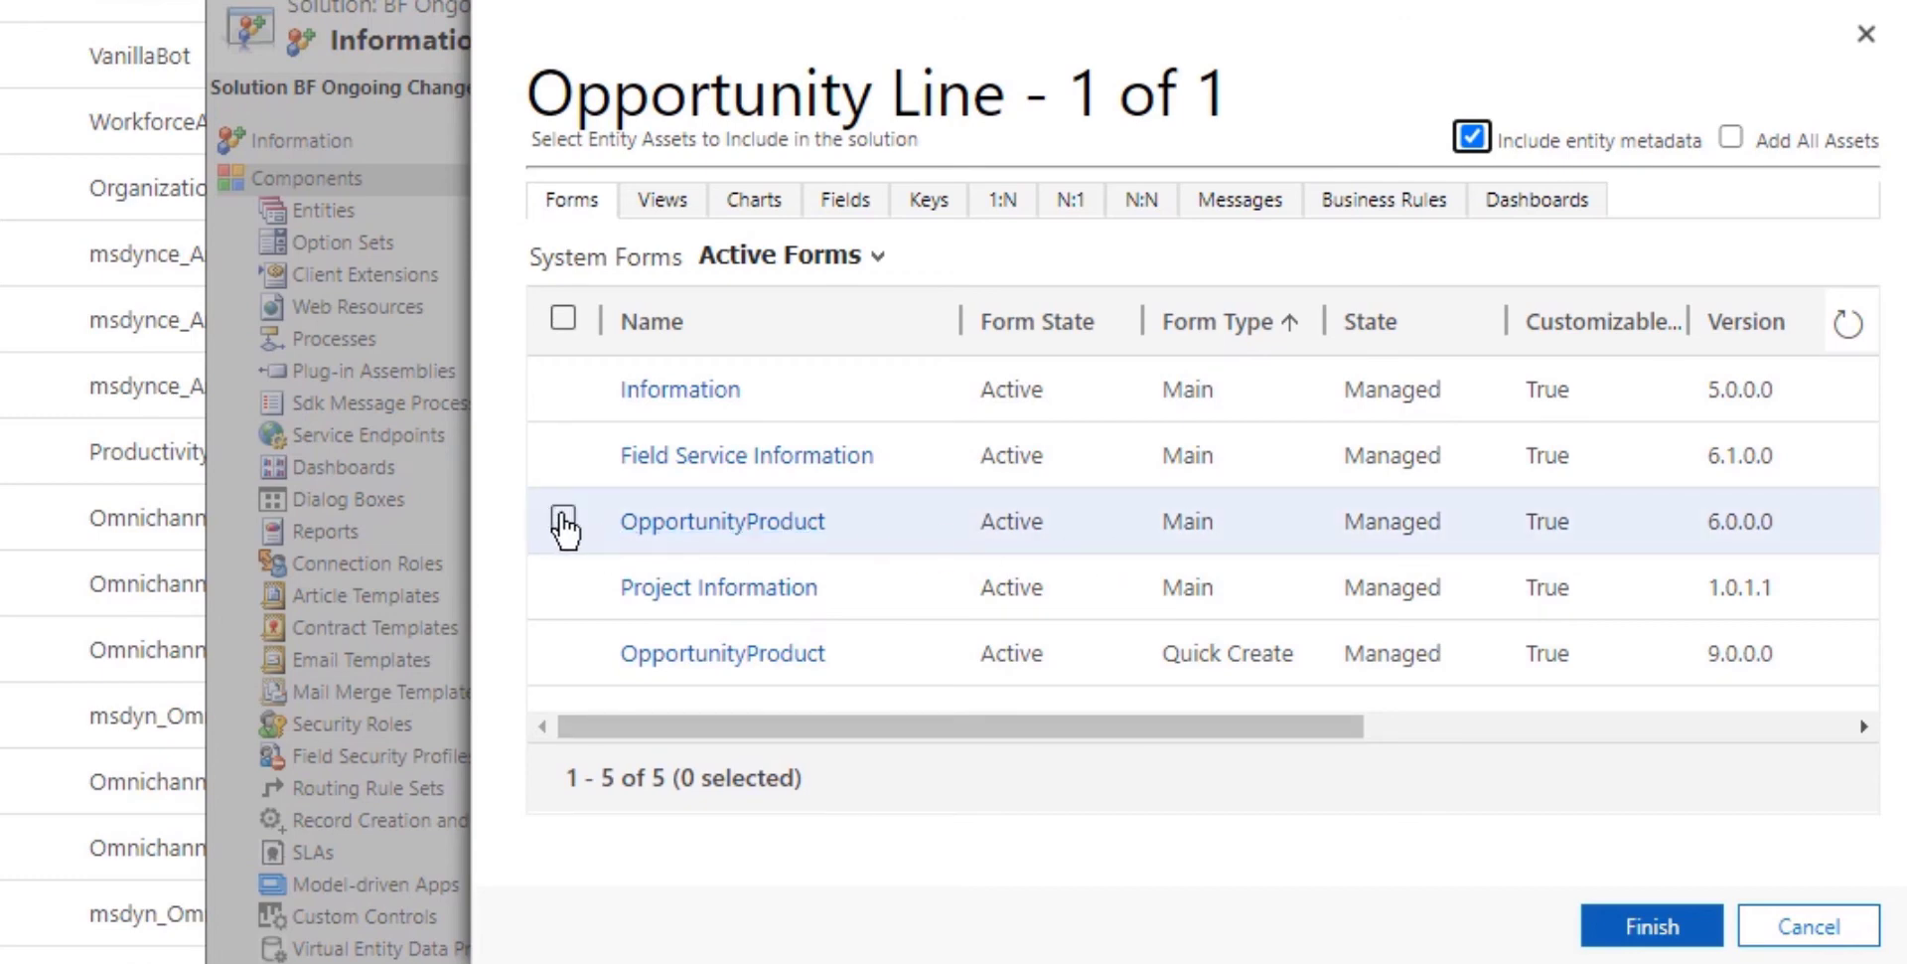
{"action": "left_click", "coordinate": [563, 519]}
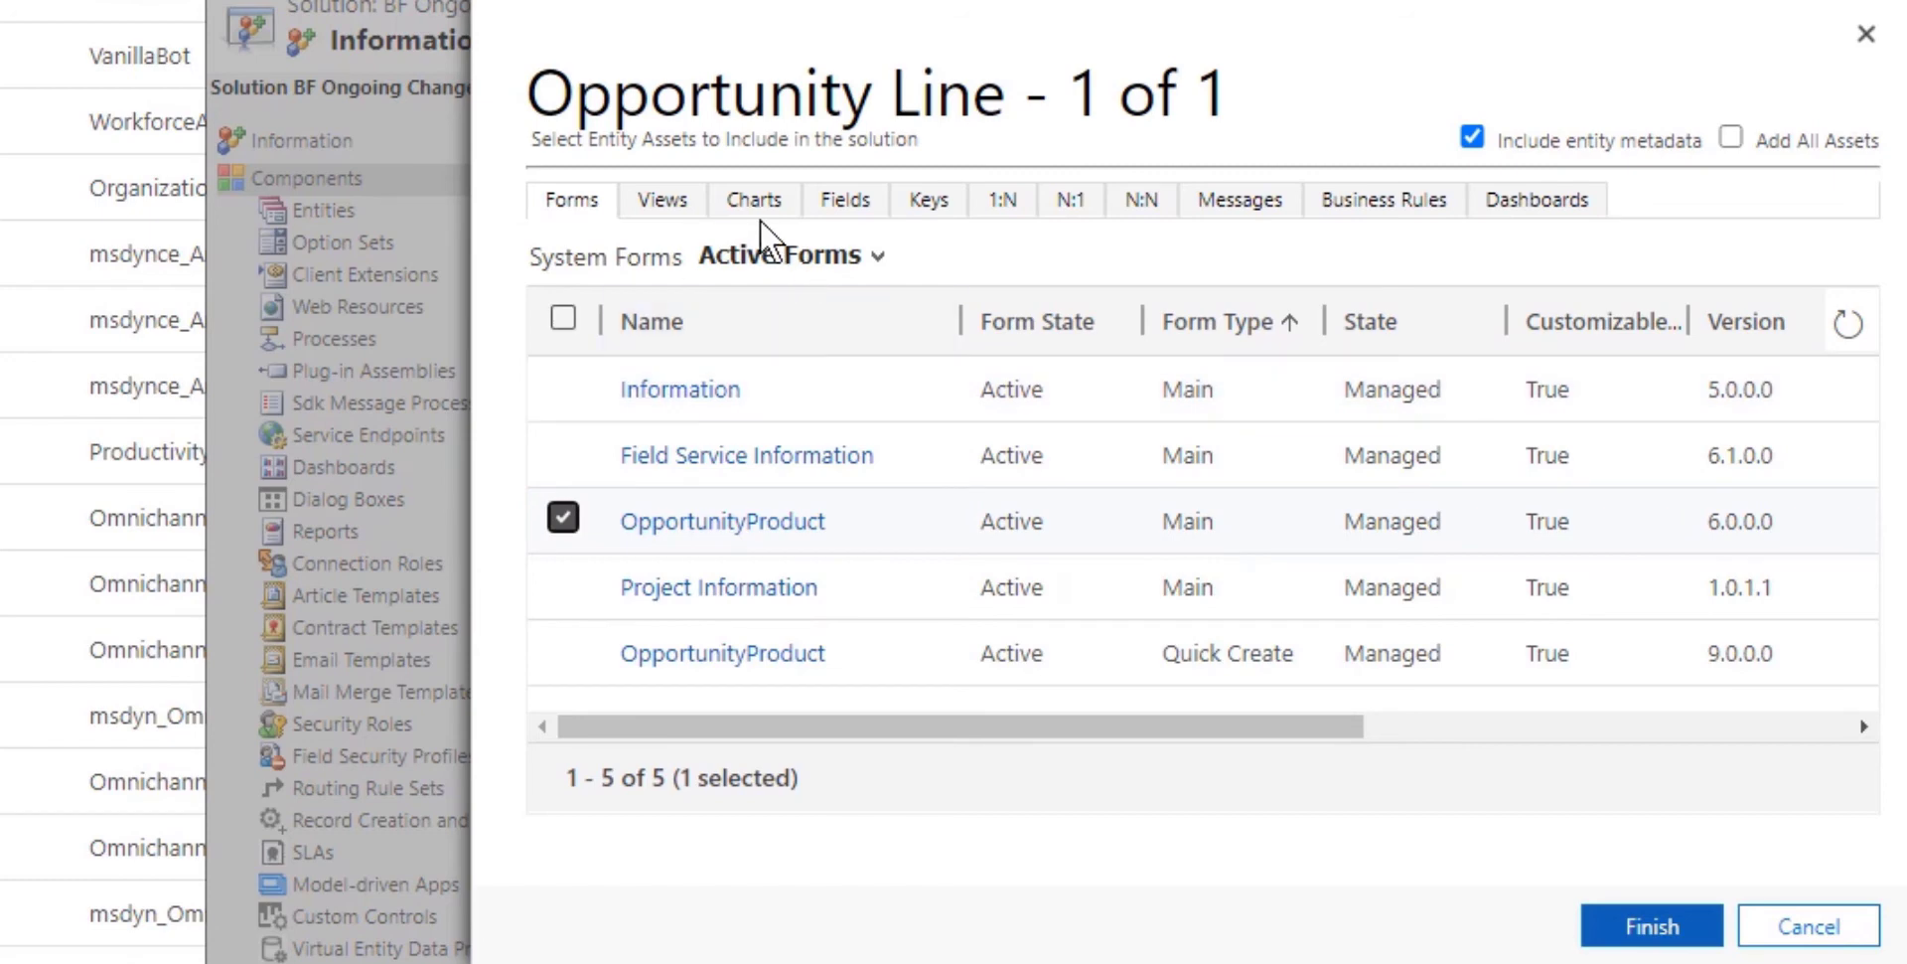
{"action": "left_click", "coordinate": [667, 203]}
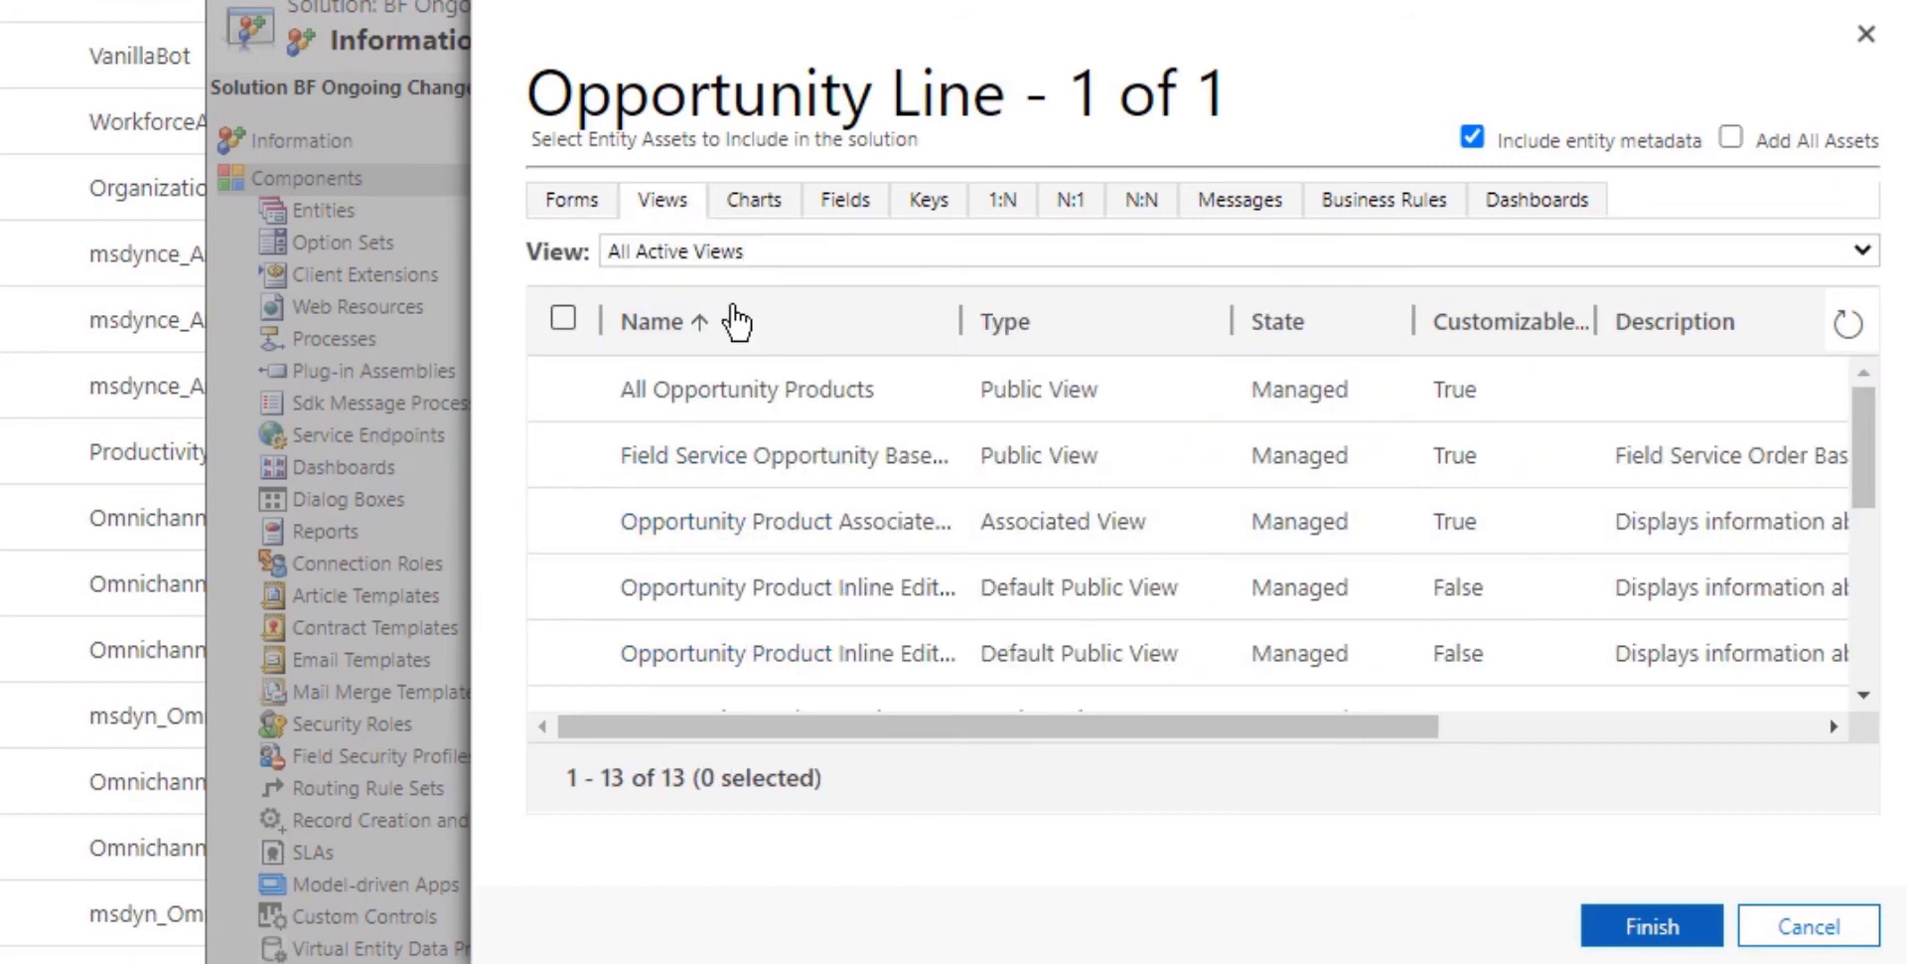
{"action": "left_click", "coordinate": [564, 386]}
{"action": "left_click", "coordinate": [593, 205]}
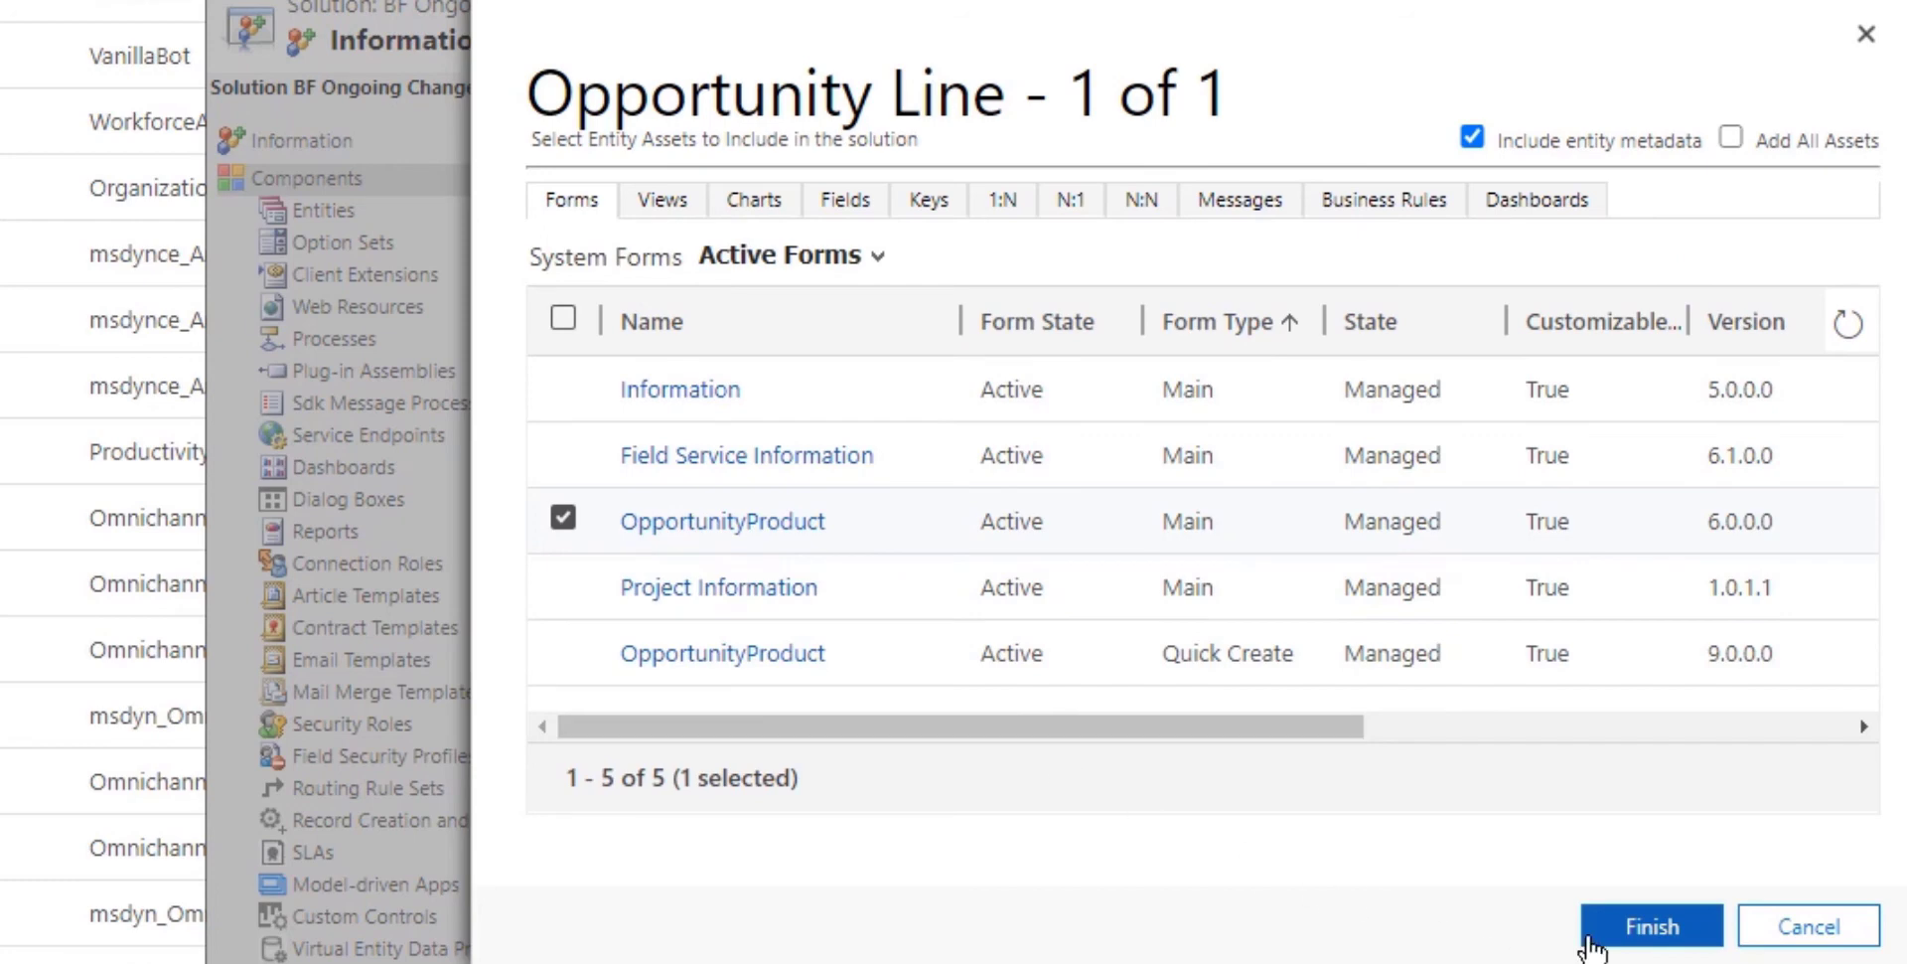
{"action": "left_click", "coordinate": [1657, 924]}
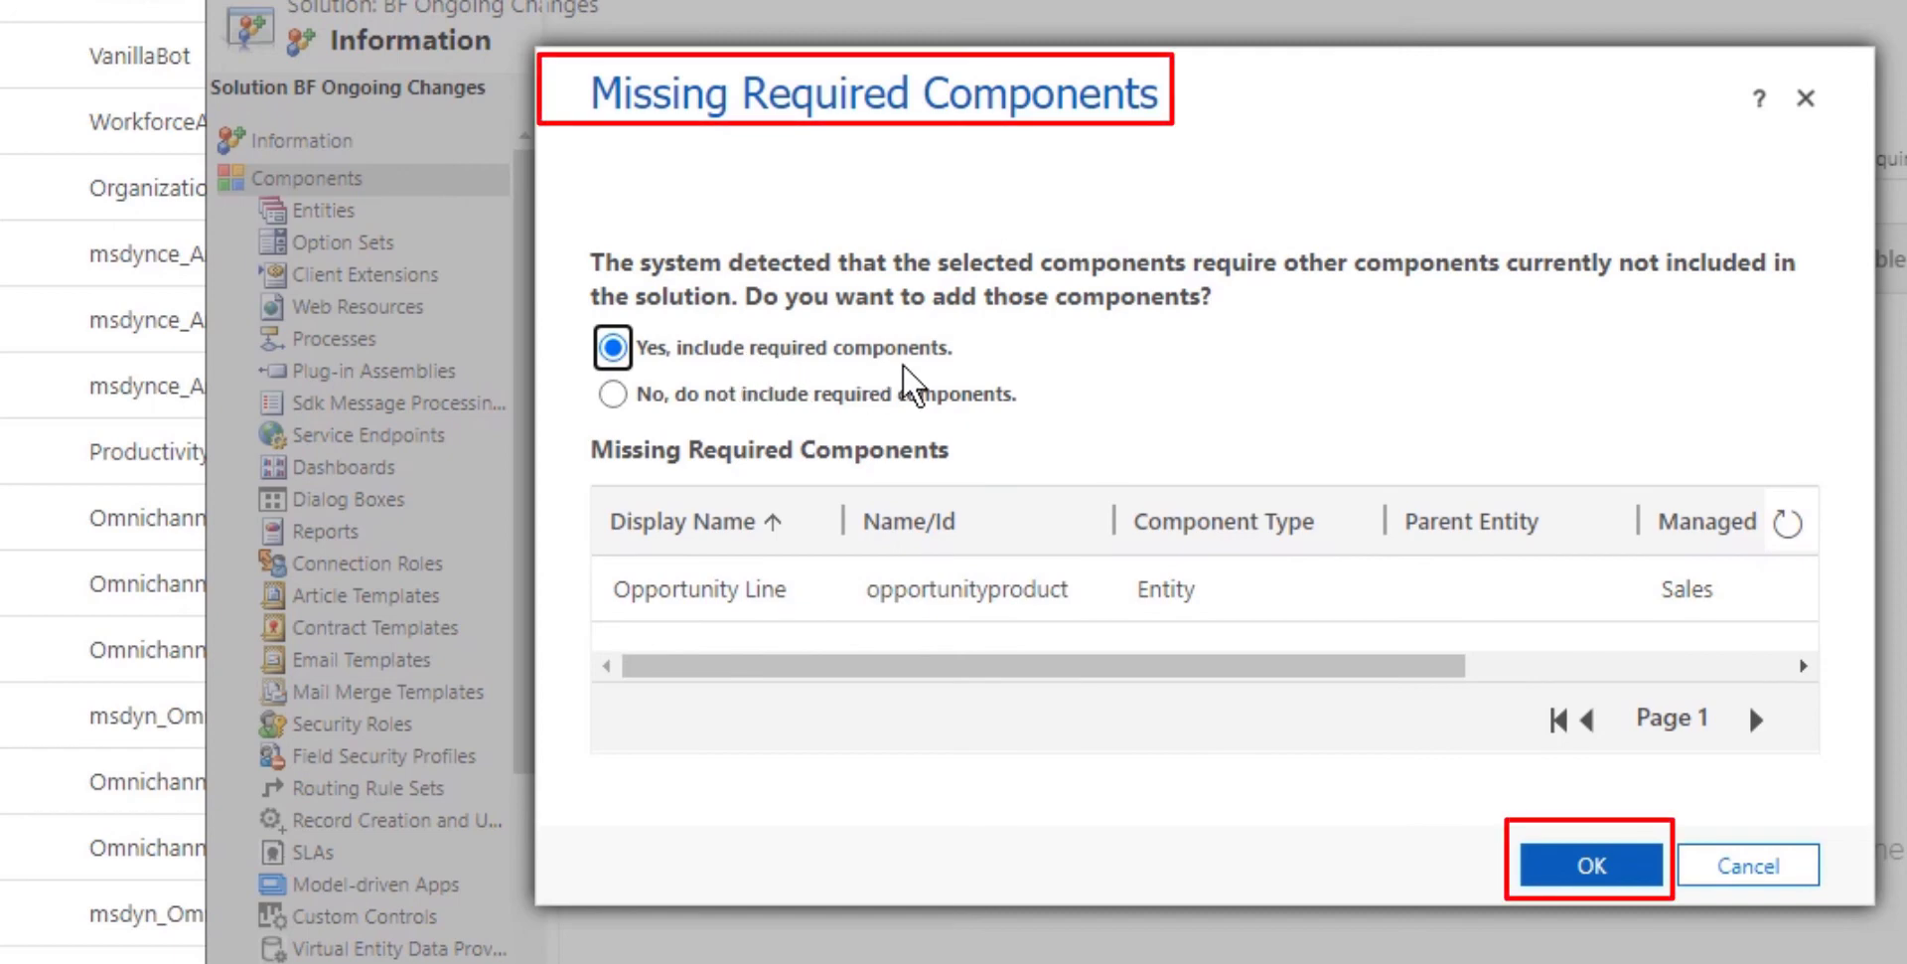
{"action": "left_click", "coordinate": [1600, 873]}
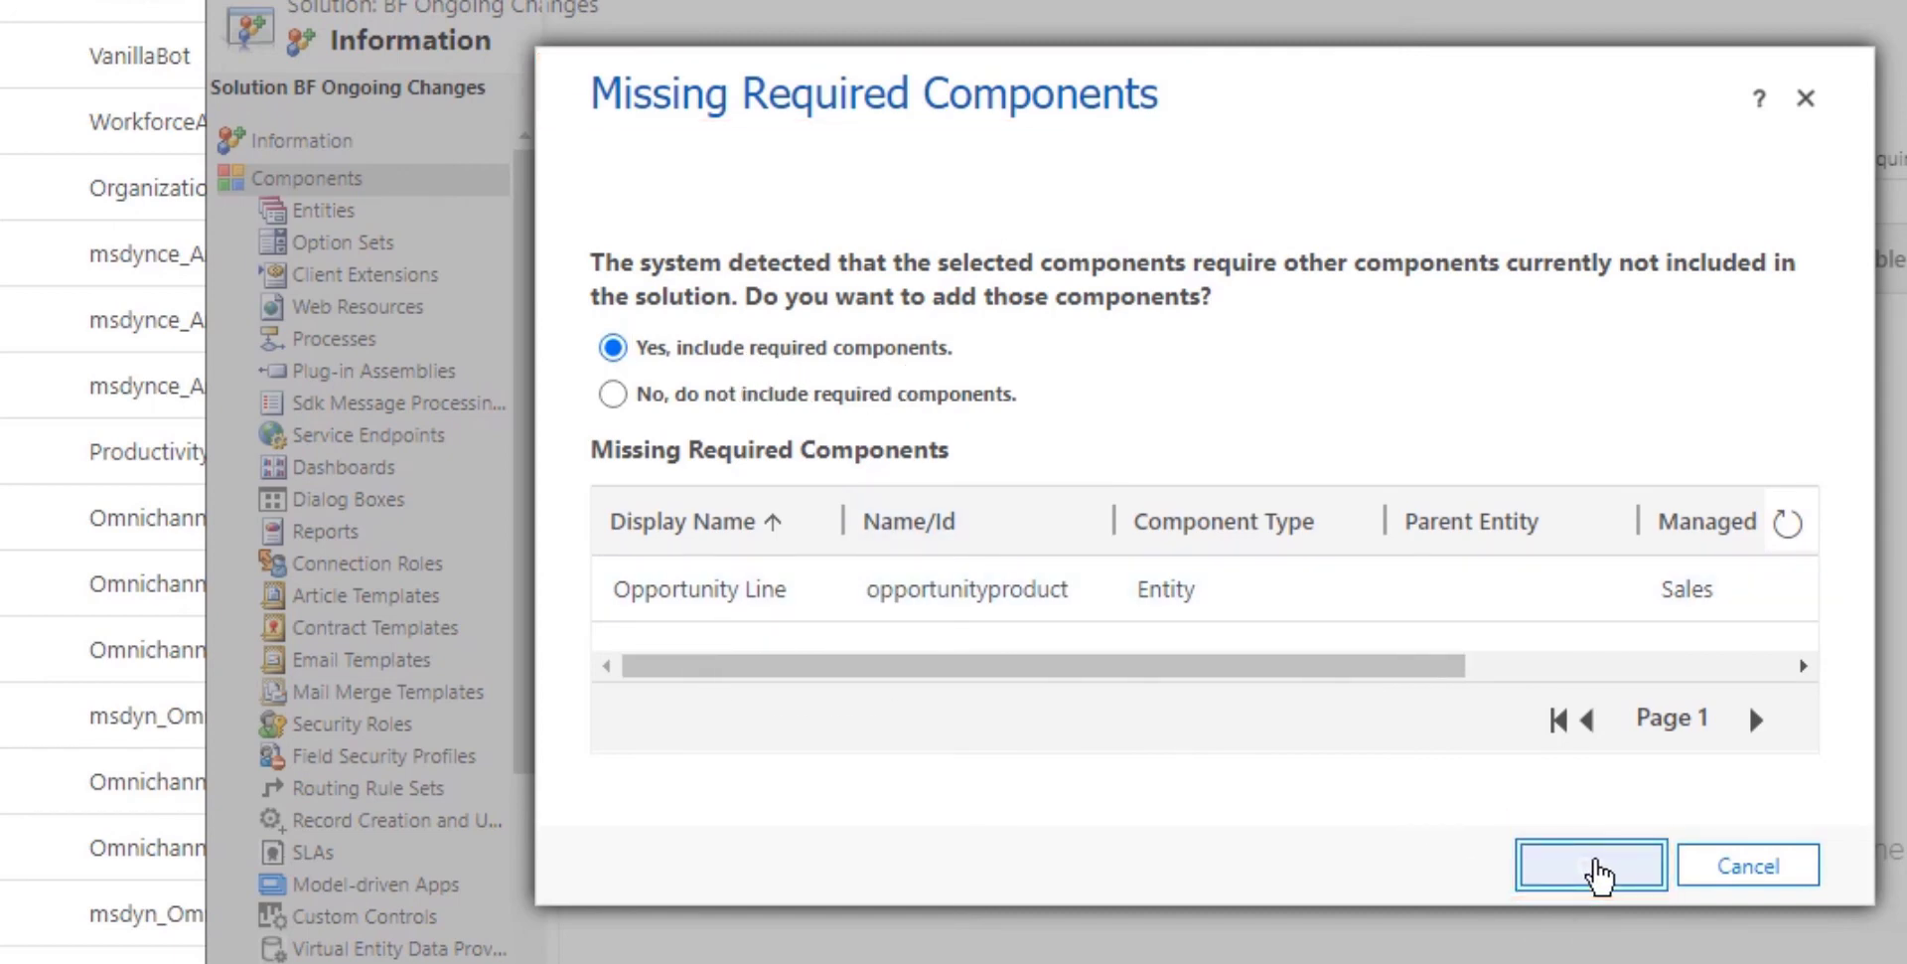
Confirm including the missing required components, and open the Opportunity Line entity's OpportunityProduct main form for editing
{"action": "left_click", "coordinate": [1599, 867]}
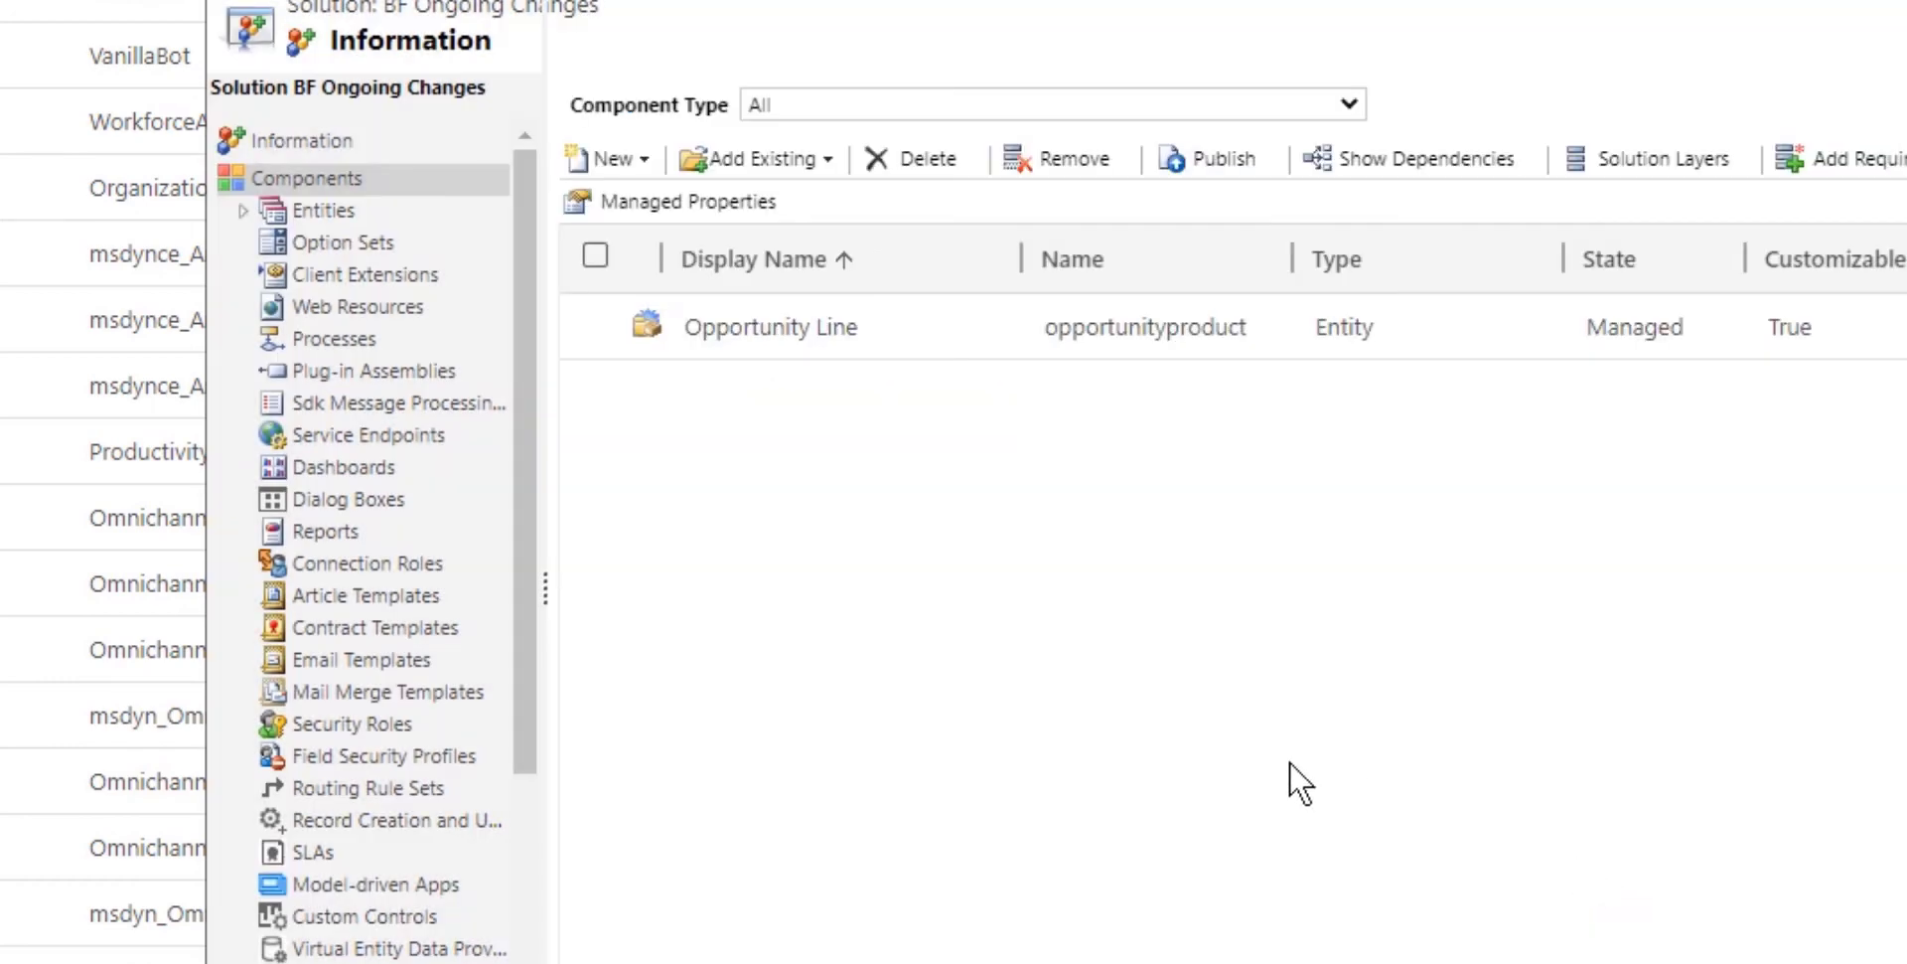
{"action": "left_click", "coordinate": [242, 212]}
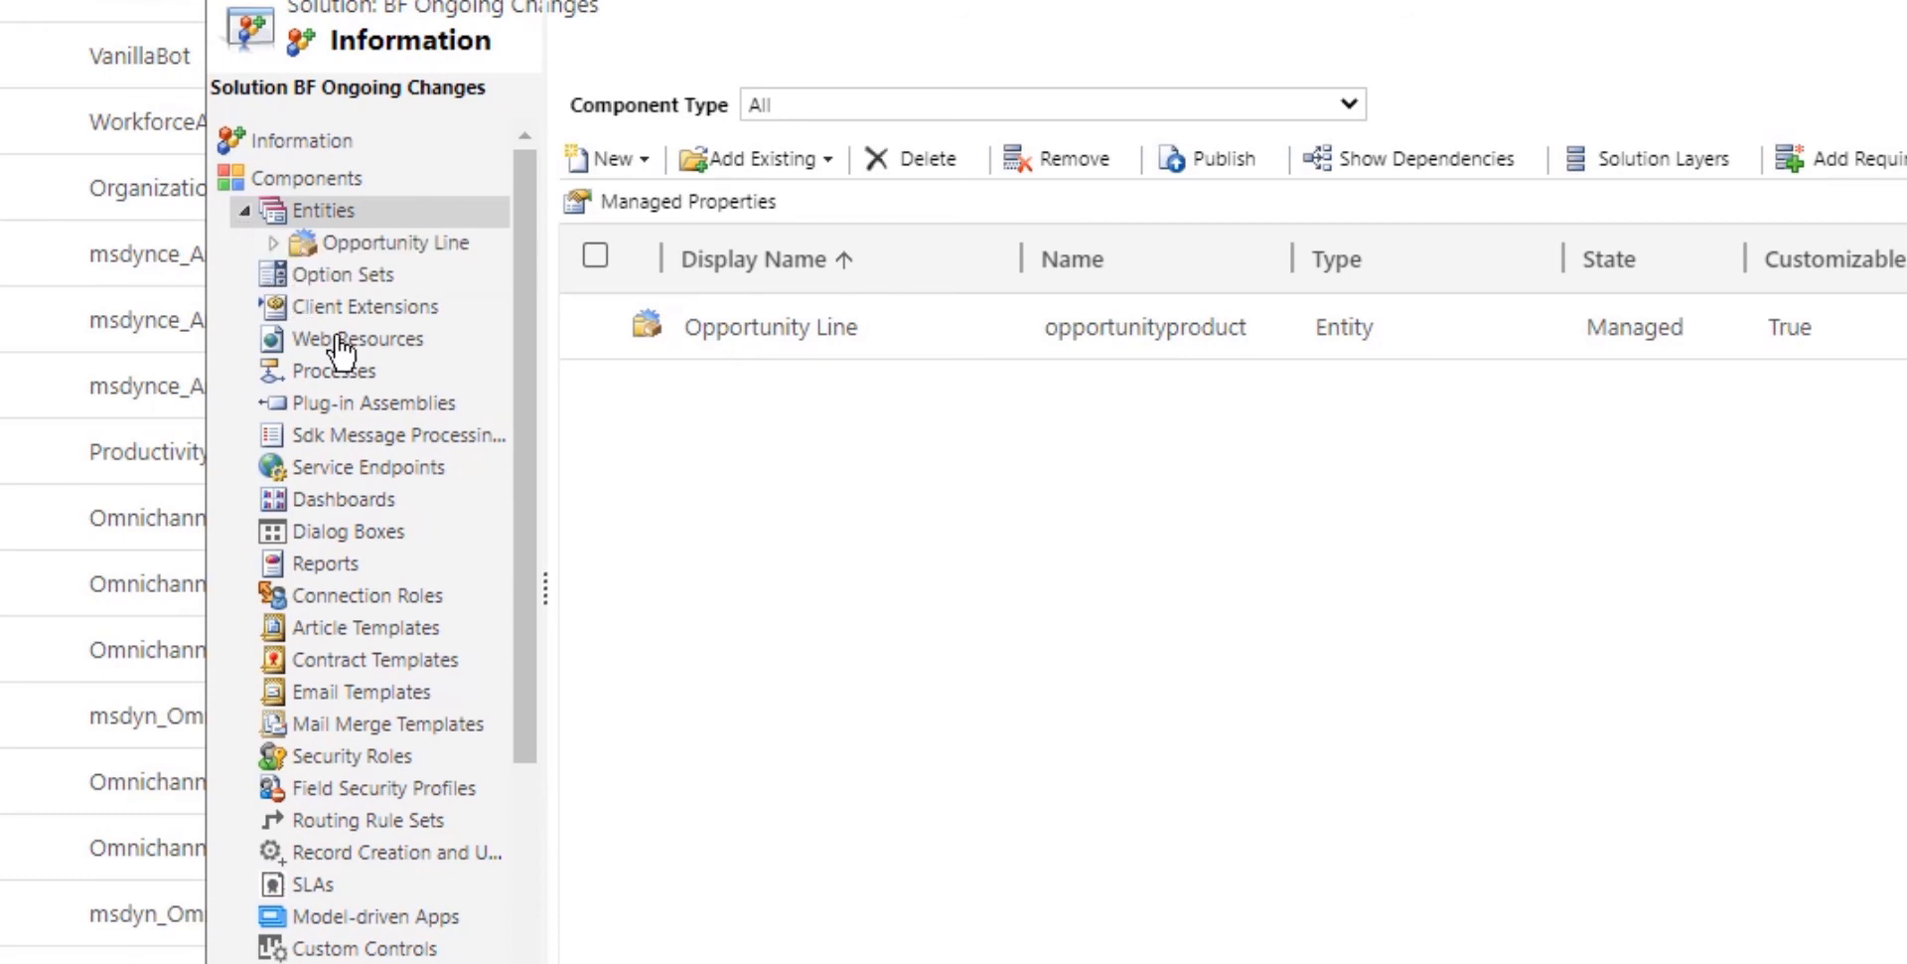
{"action": "left_click", "coordinate": [273, 244]}
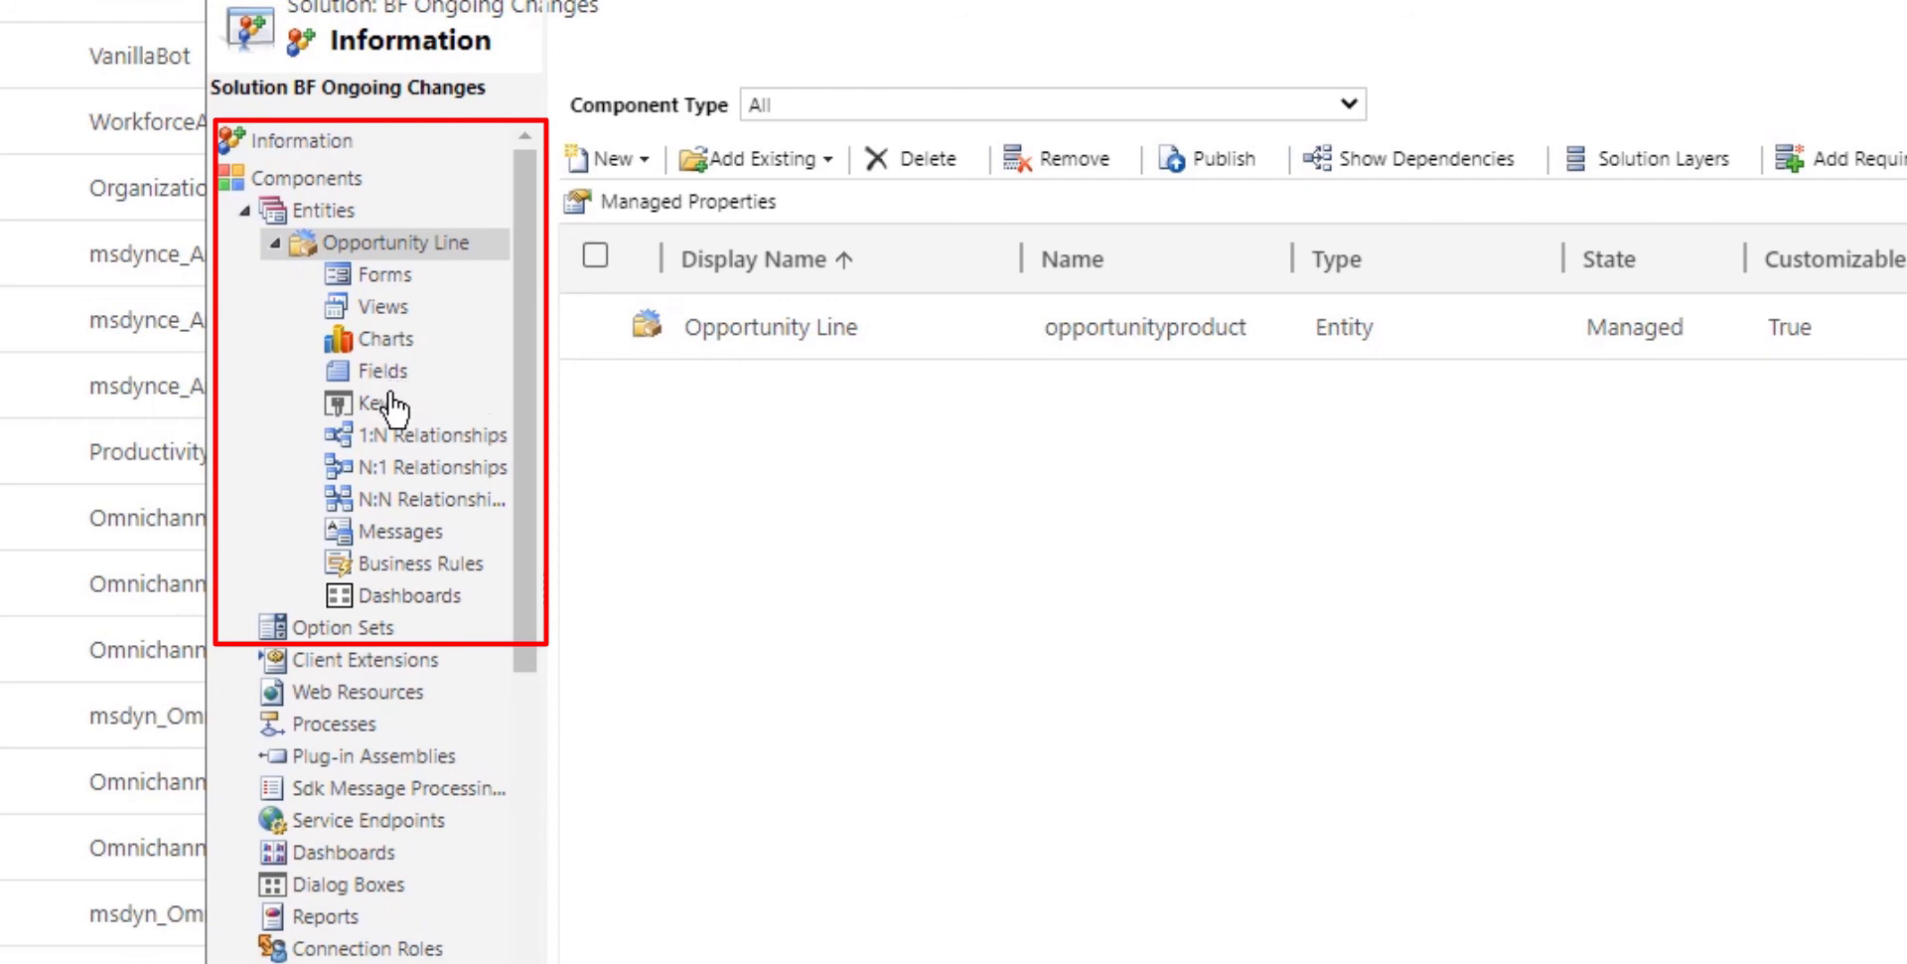
{"action": "left_click", "coordinate": [394, 286]}
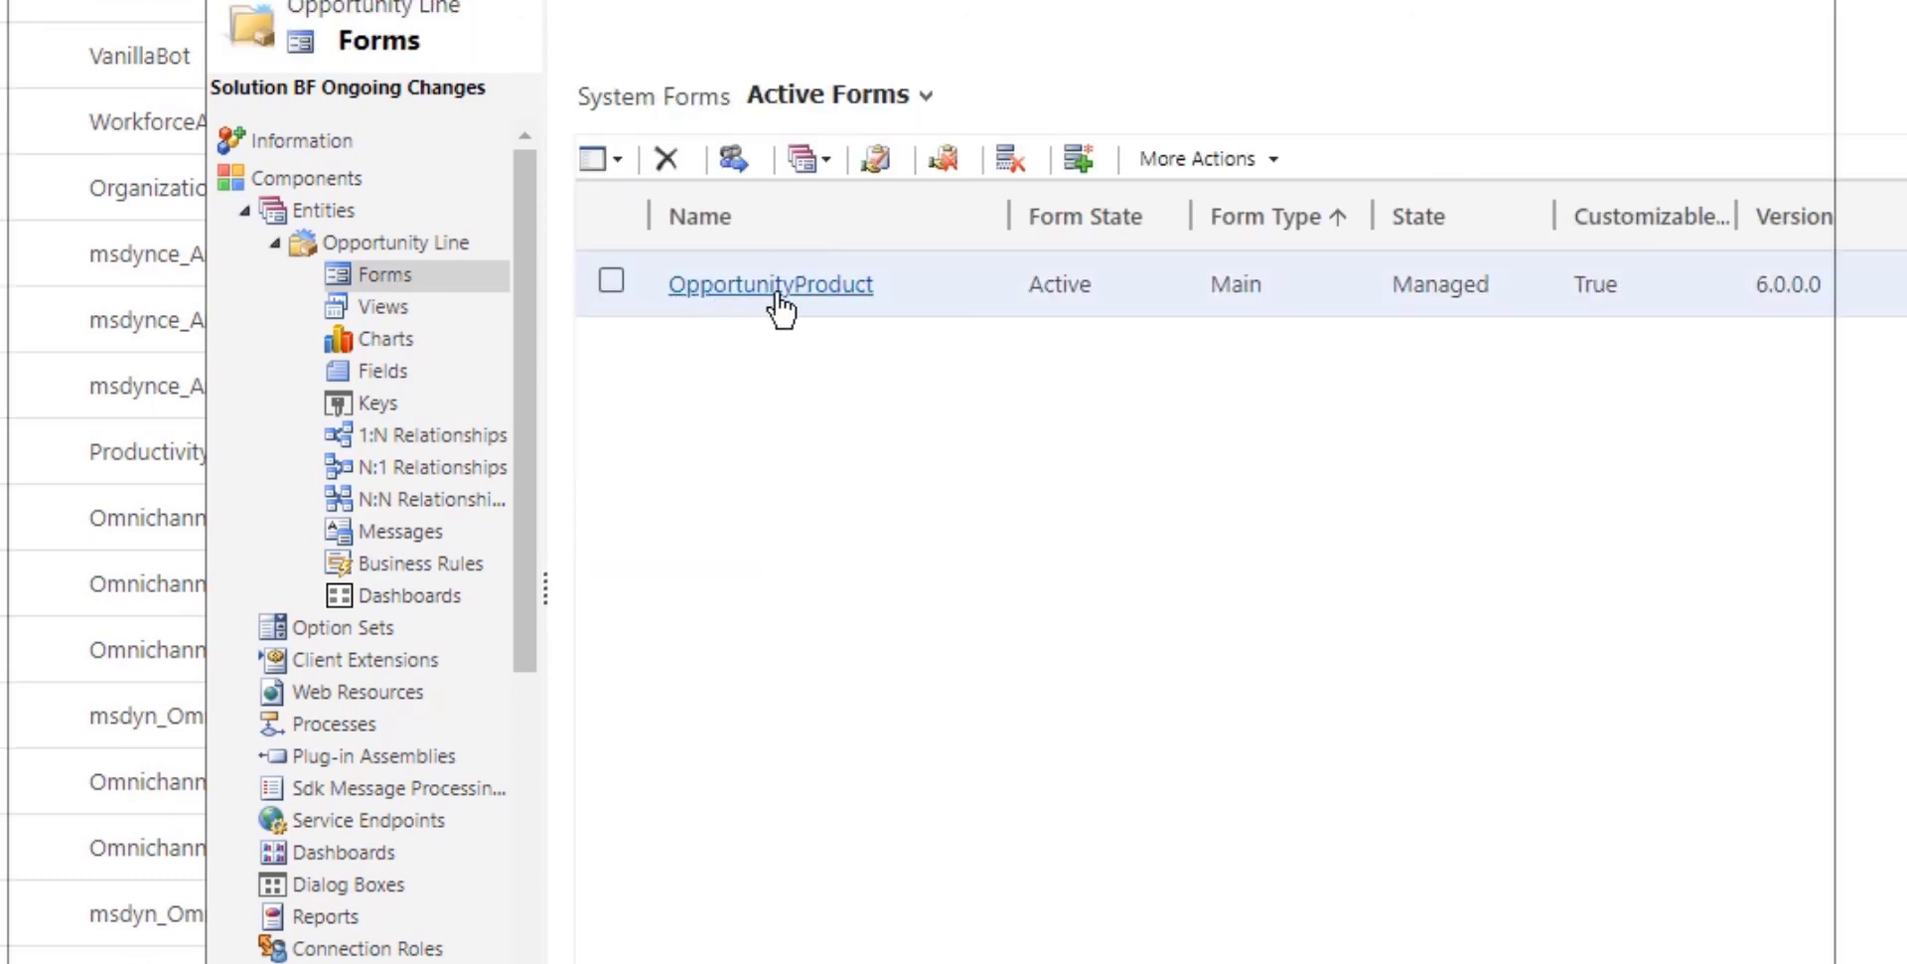
{"action": "left_click", "coordinate": [779, 294]}
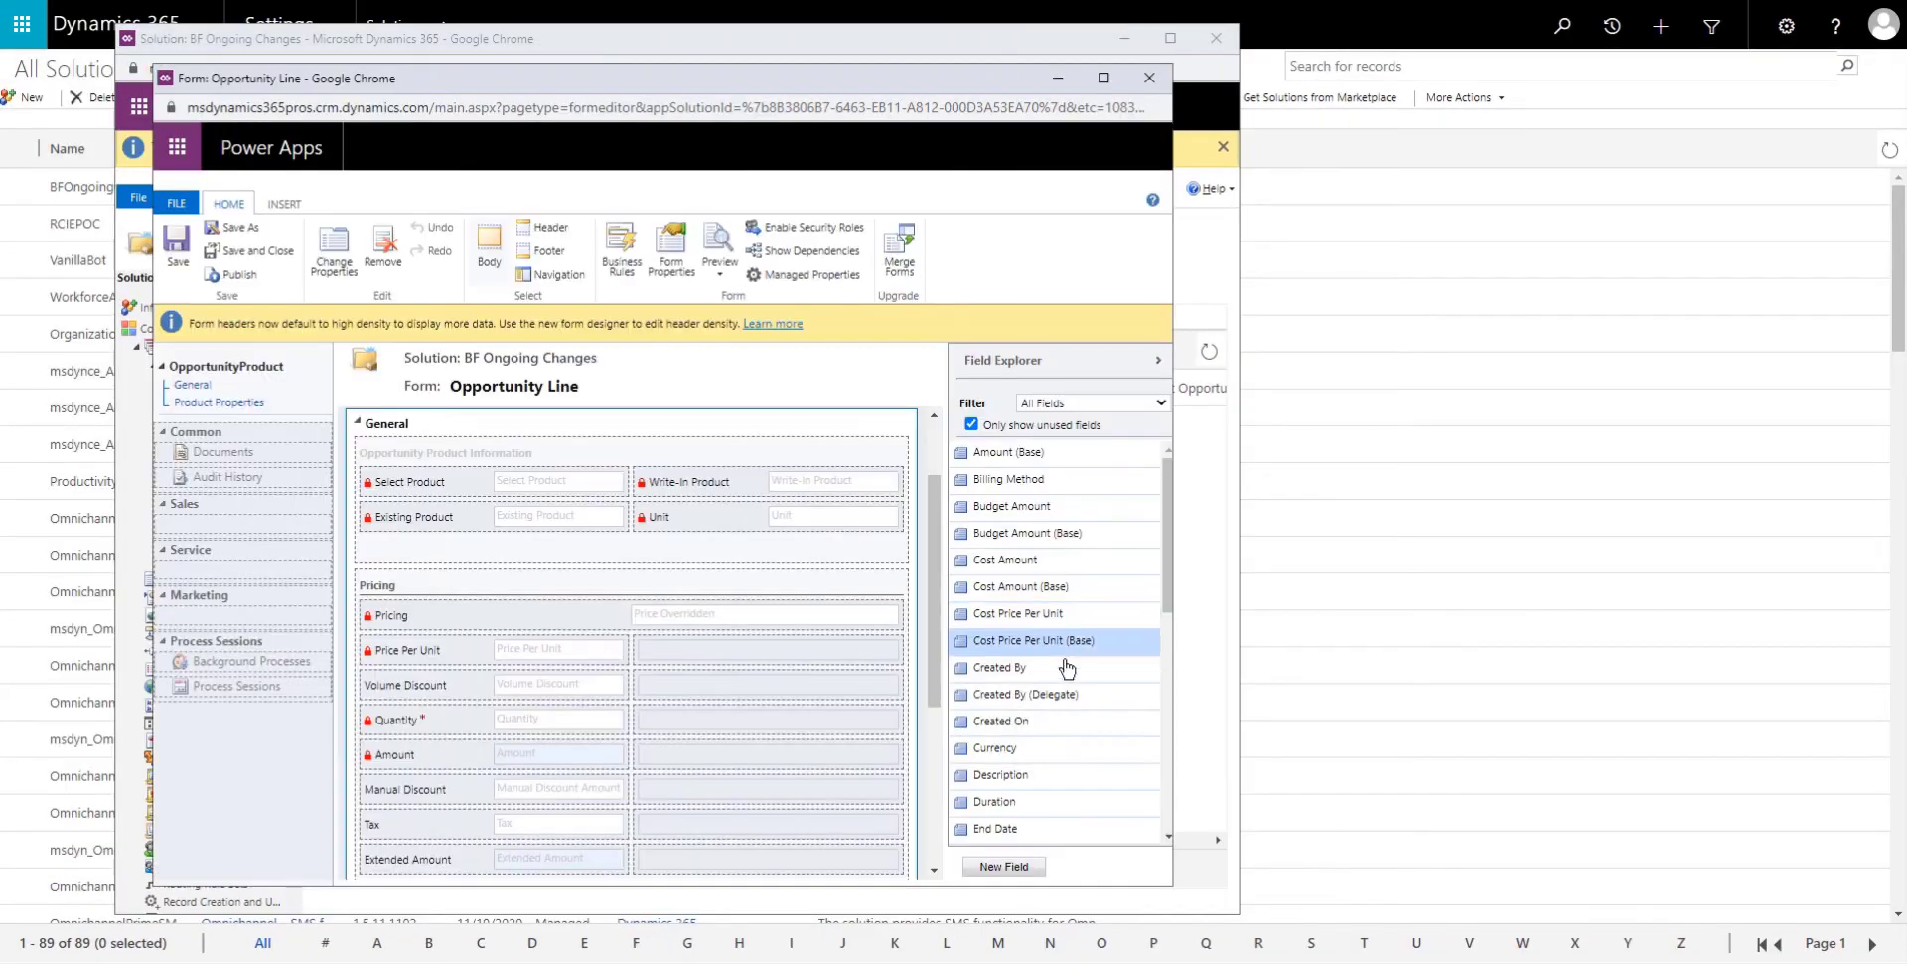
Create a Cost field for Opportunity Line with data type Currency and auditing disabled, save it, and start another new field
{"action": "left_click", "coordinate": [1003, 868]}
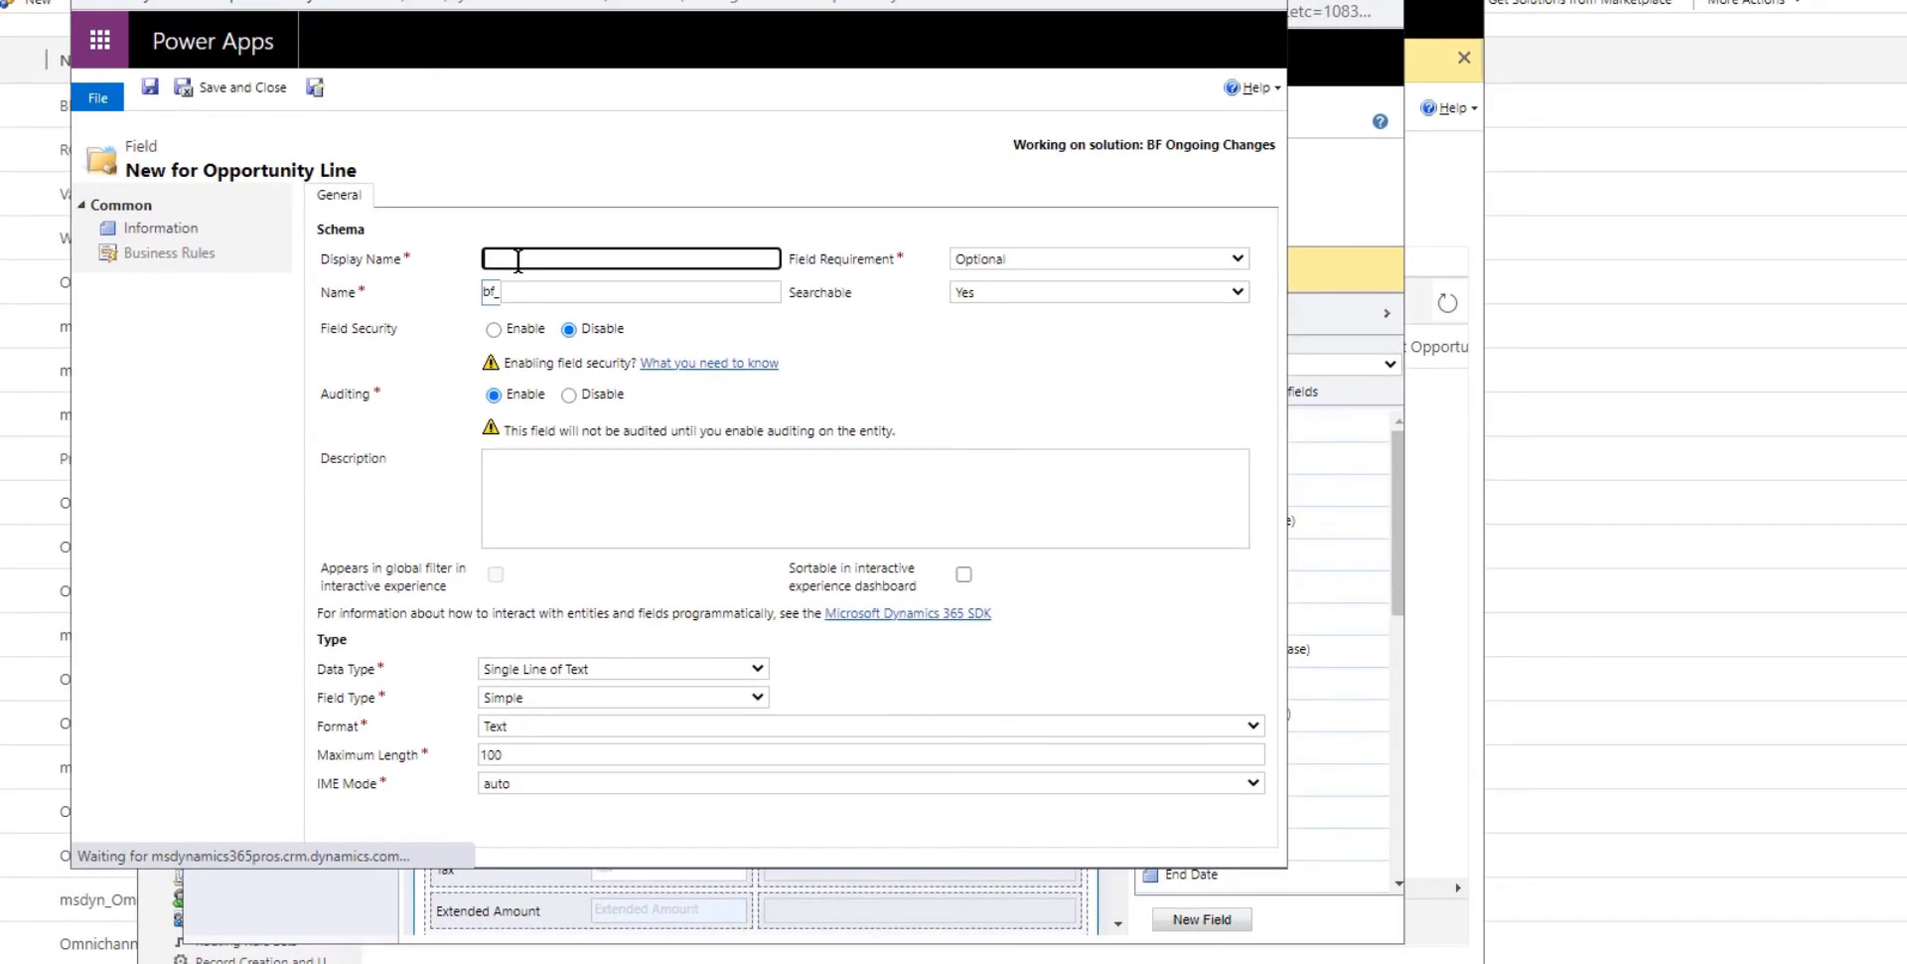
{"action": "left_click", "coordinate": [518, 259]}
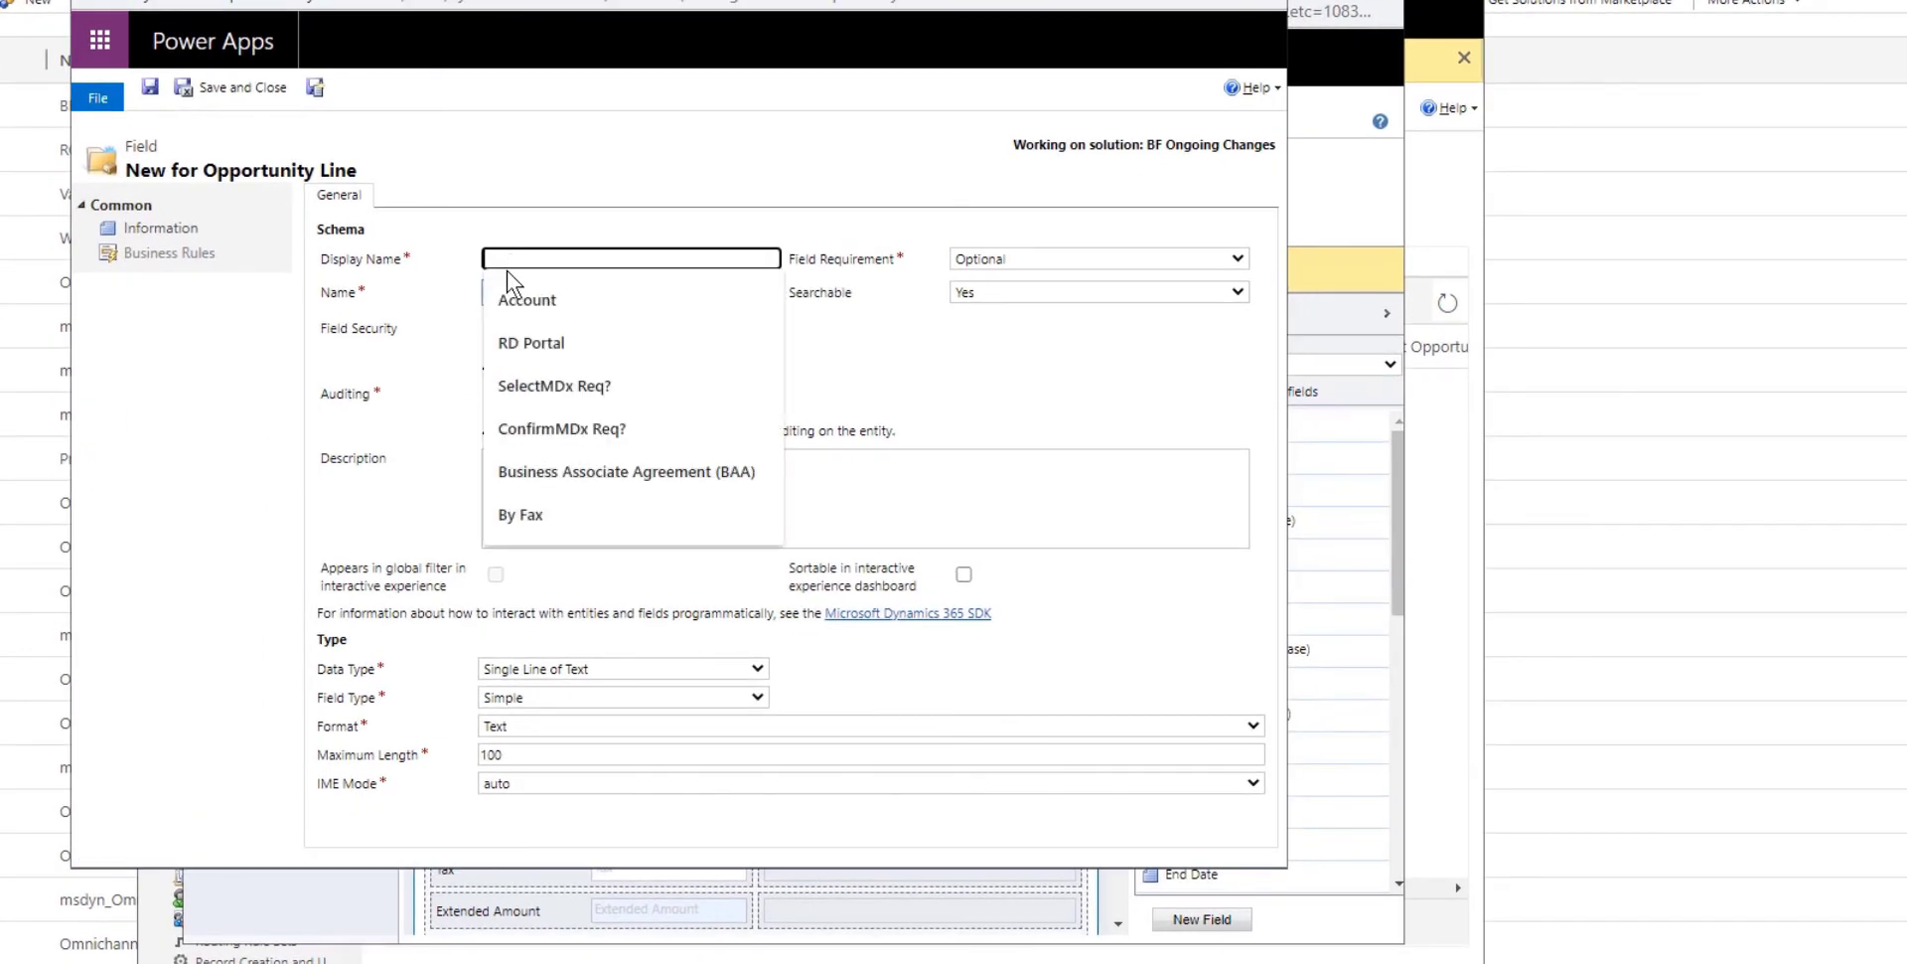
{"action": "type", "text": "Cost"}
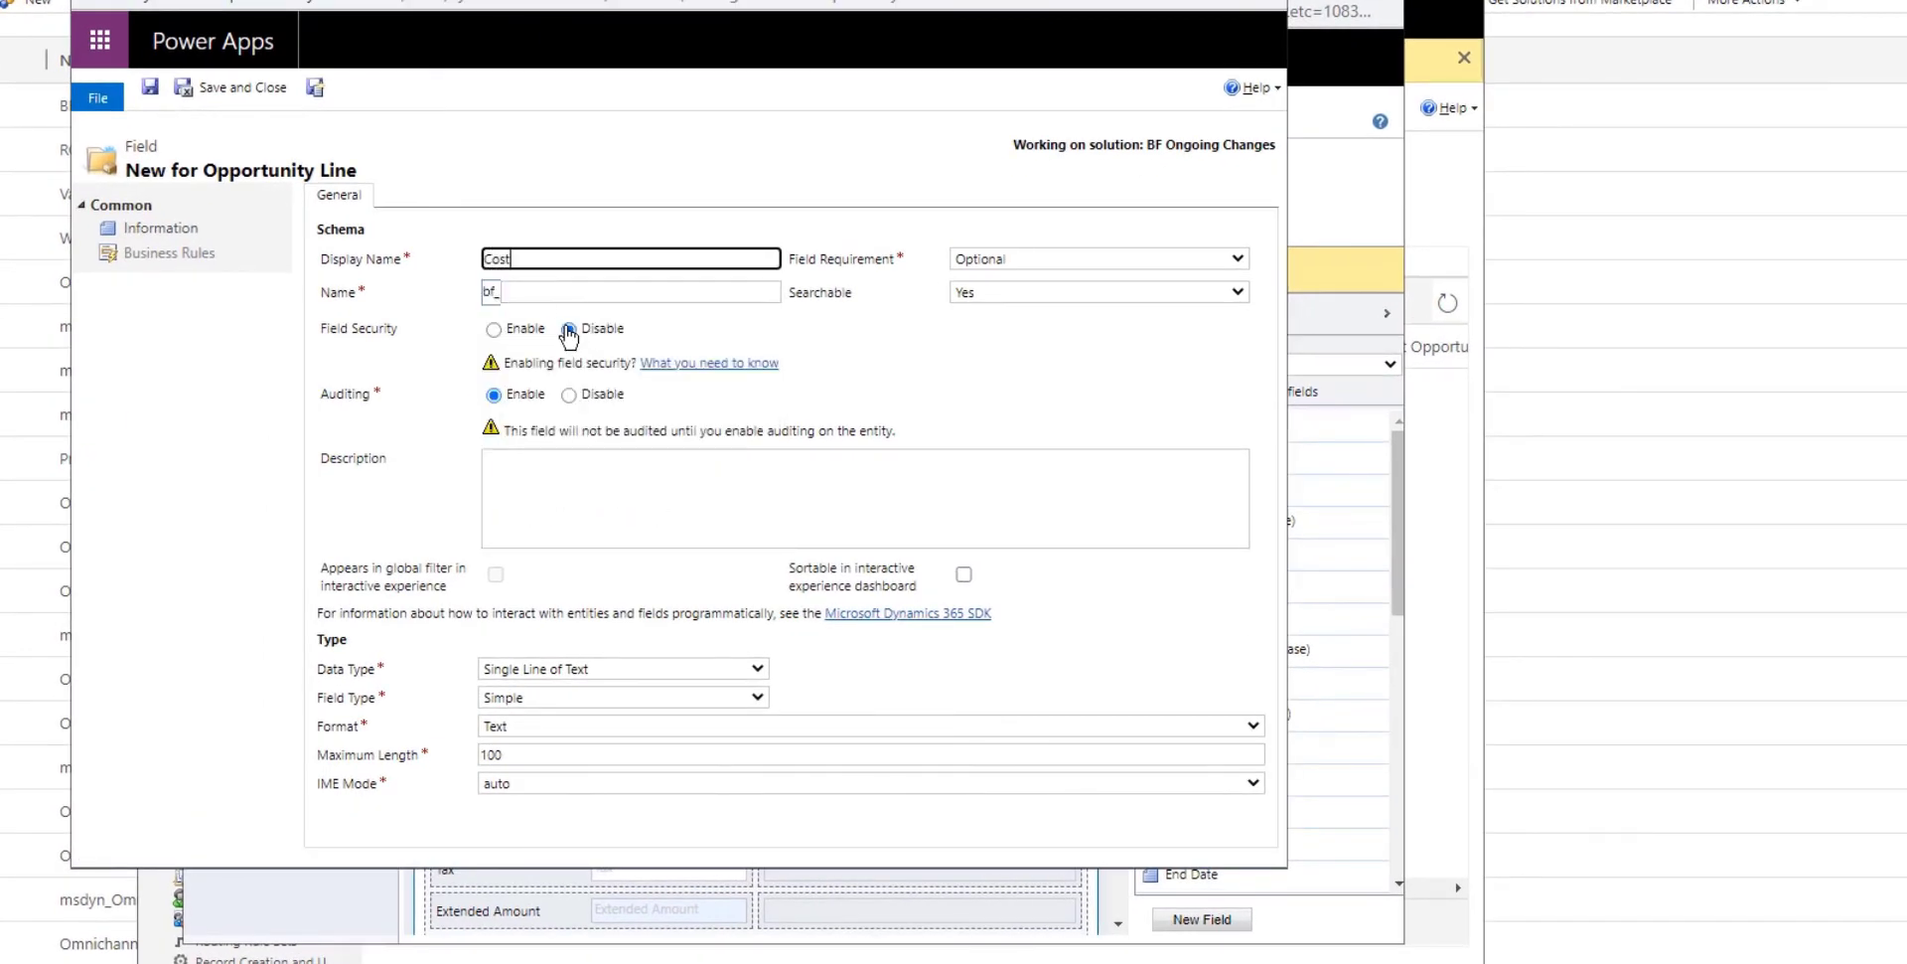
{"action": "left_click", "coordinate": [518, 669]}
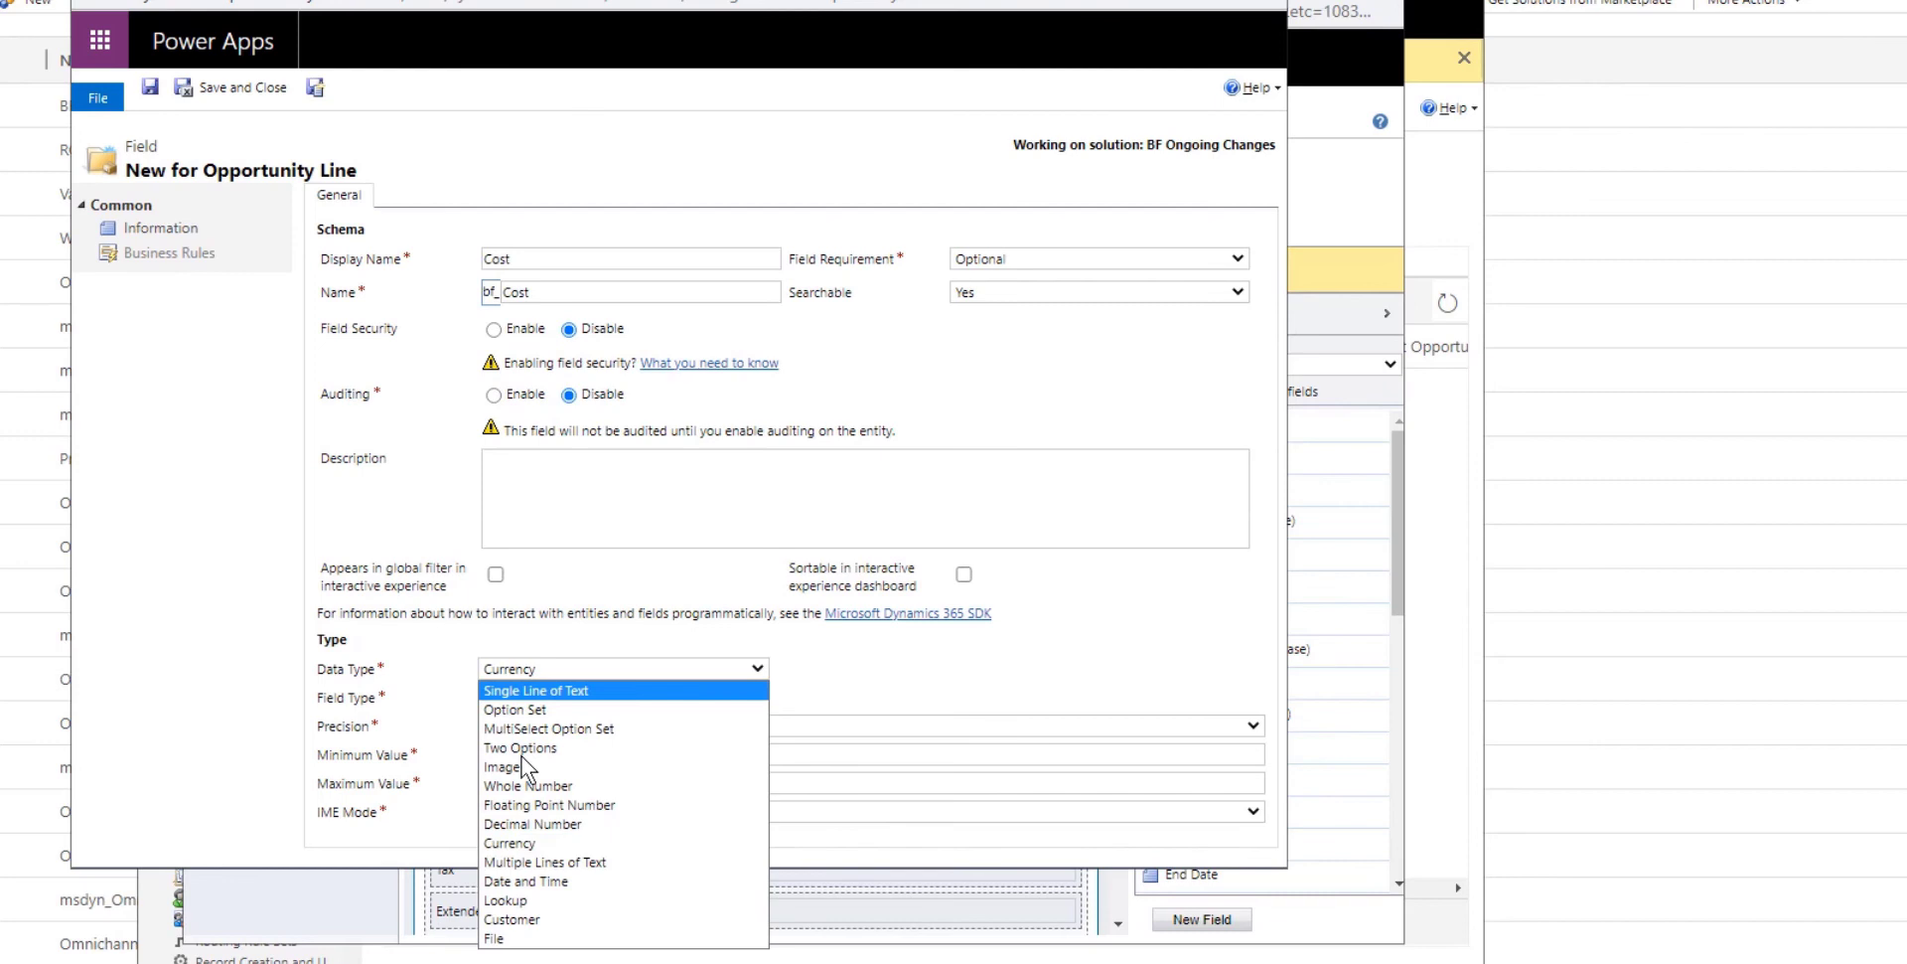
{"action": "left_click", "coordinate": [518, 842]}
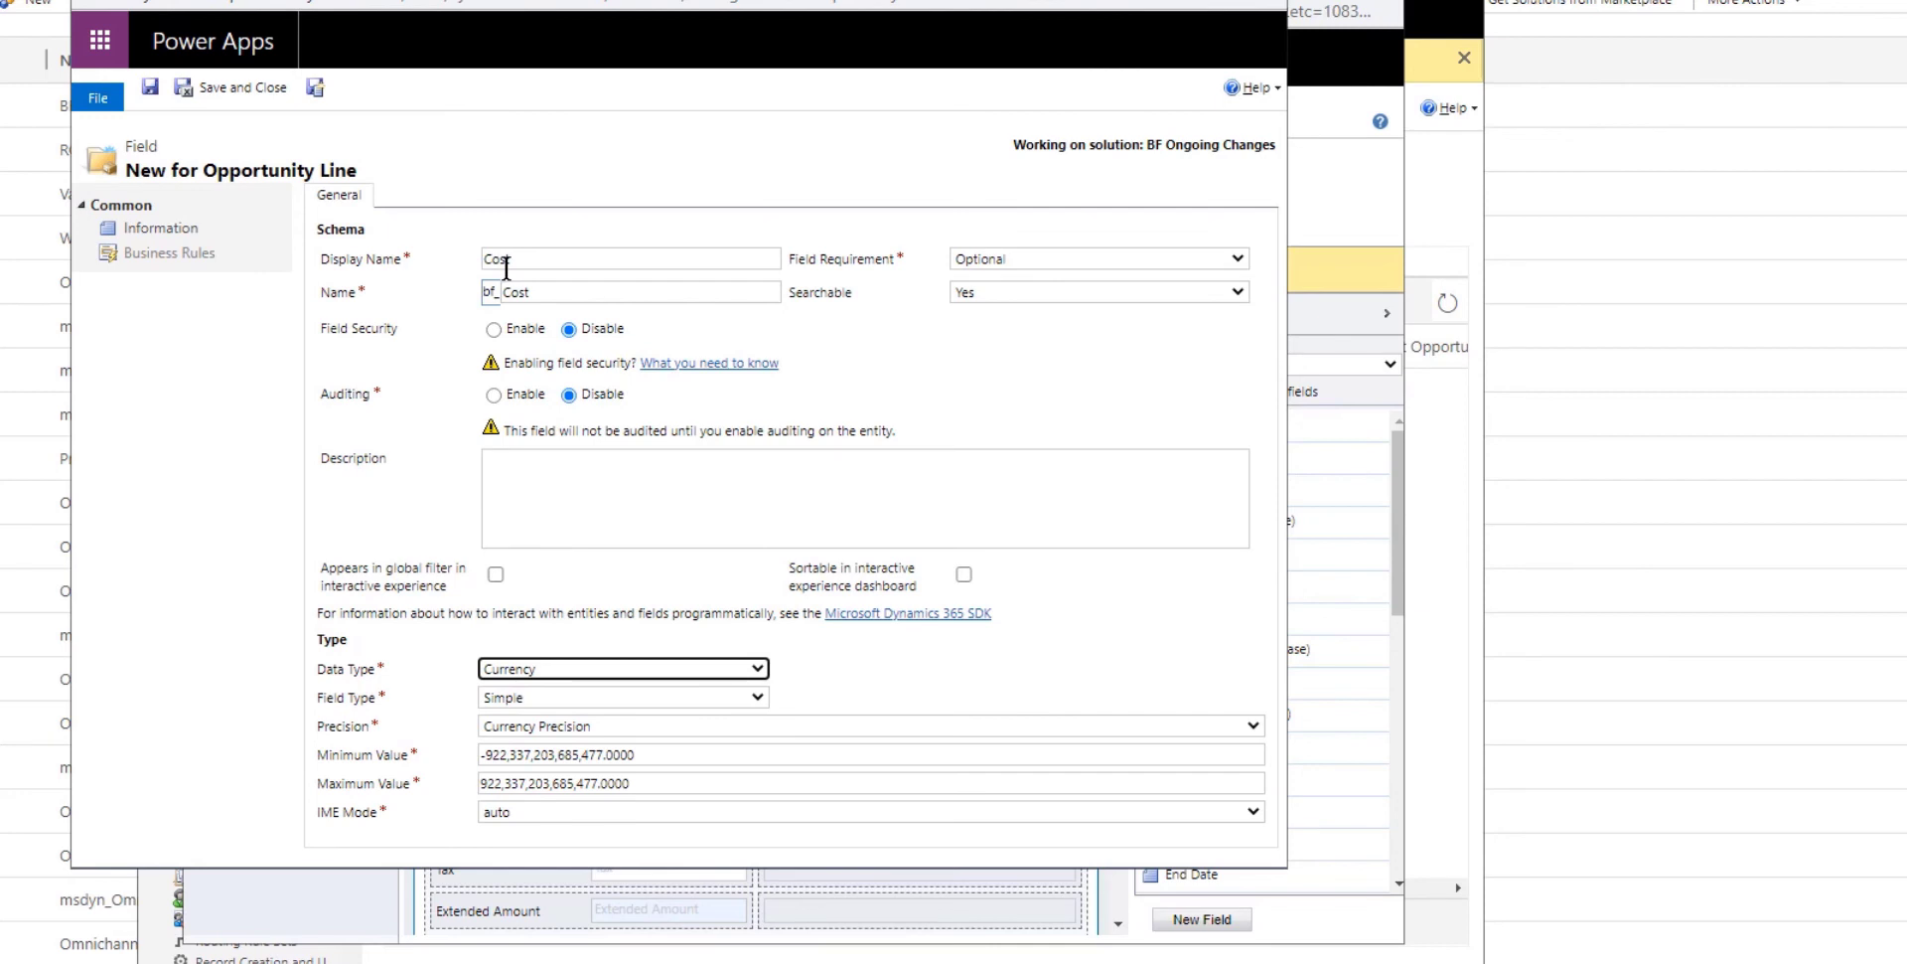
{"action": "left_click", "coordinate": [316, 88]}
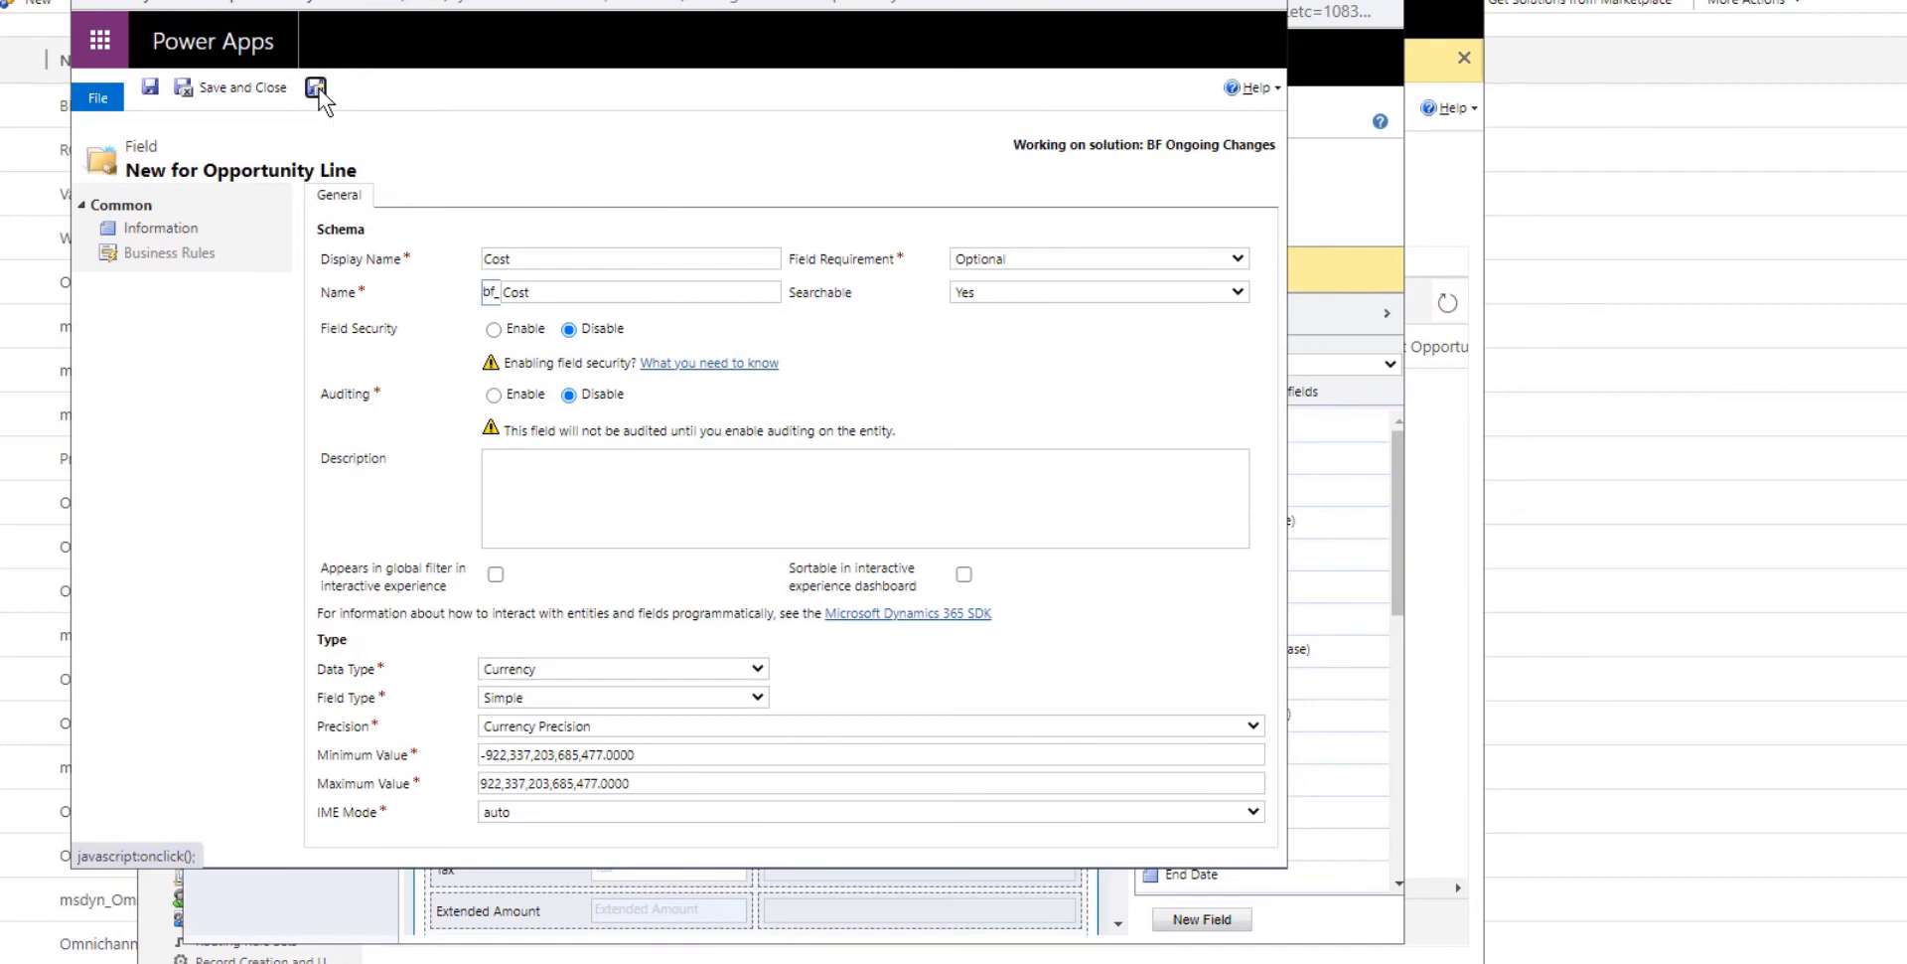
Name the new Opportunity Line field Ext Cost, with data type Currency and field type Calculated
{"action": "left_click", "coordinate": [533, 259]}
{"action": "type", "text": "Ext"}
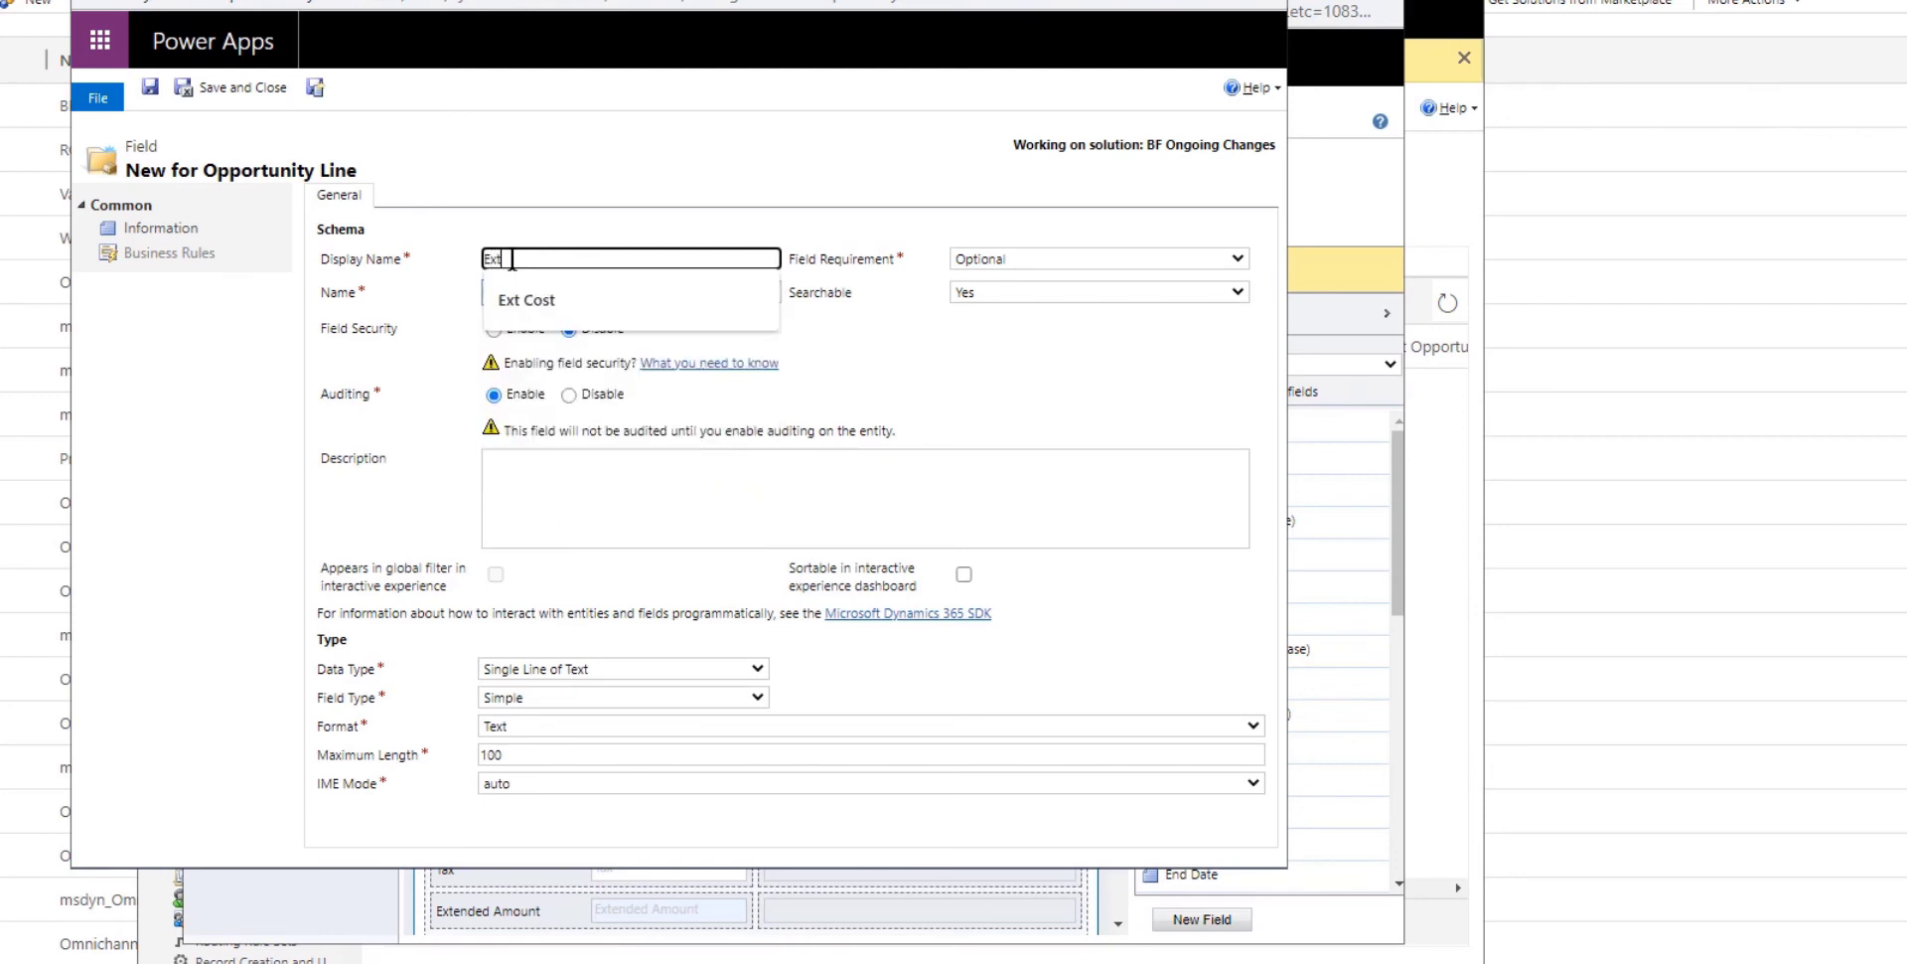
{"action": "type", "text": " Cost"}
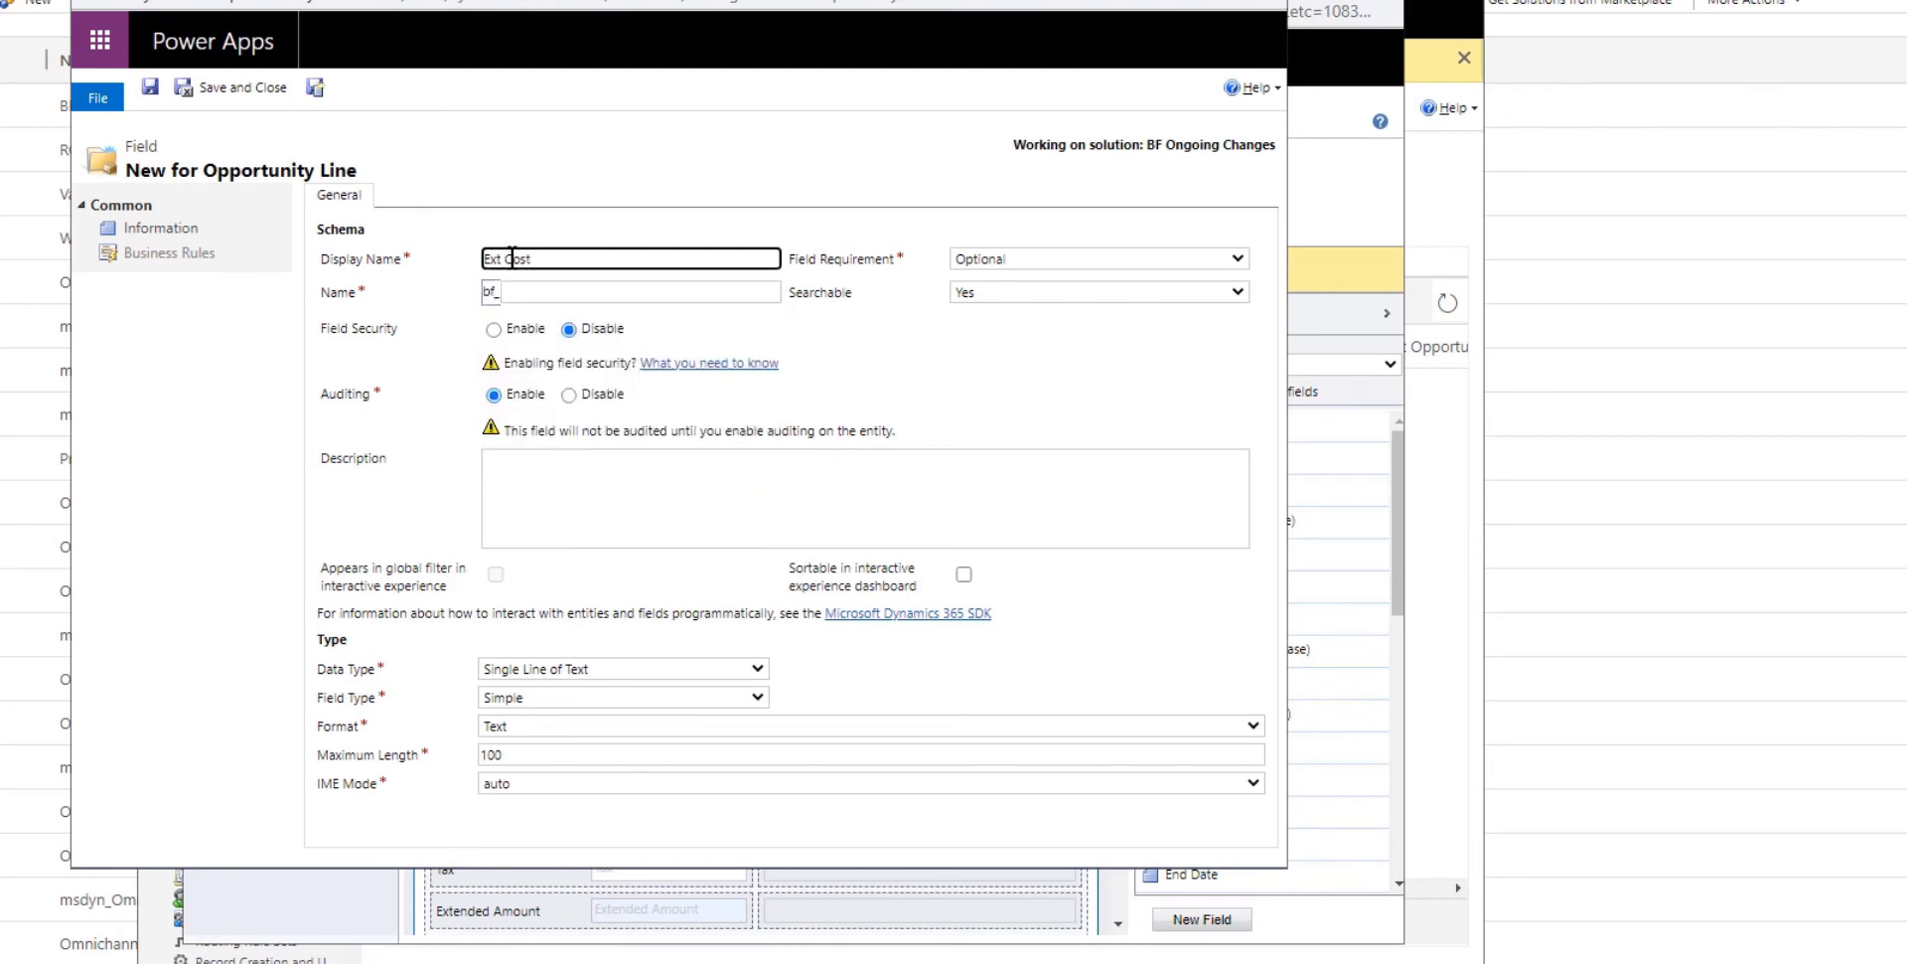
{"action": "left_click", "coordinate": [575, 671]}
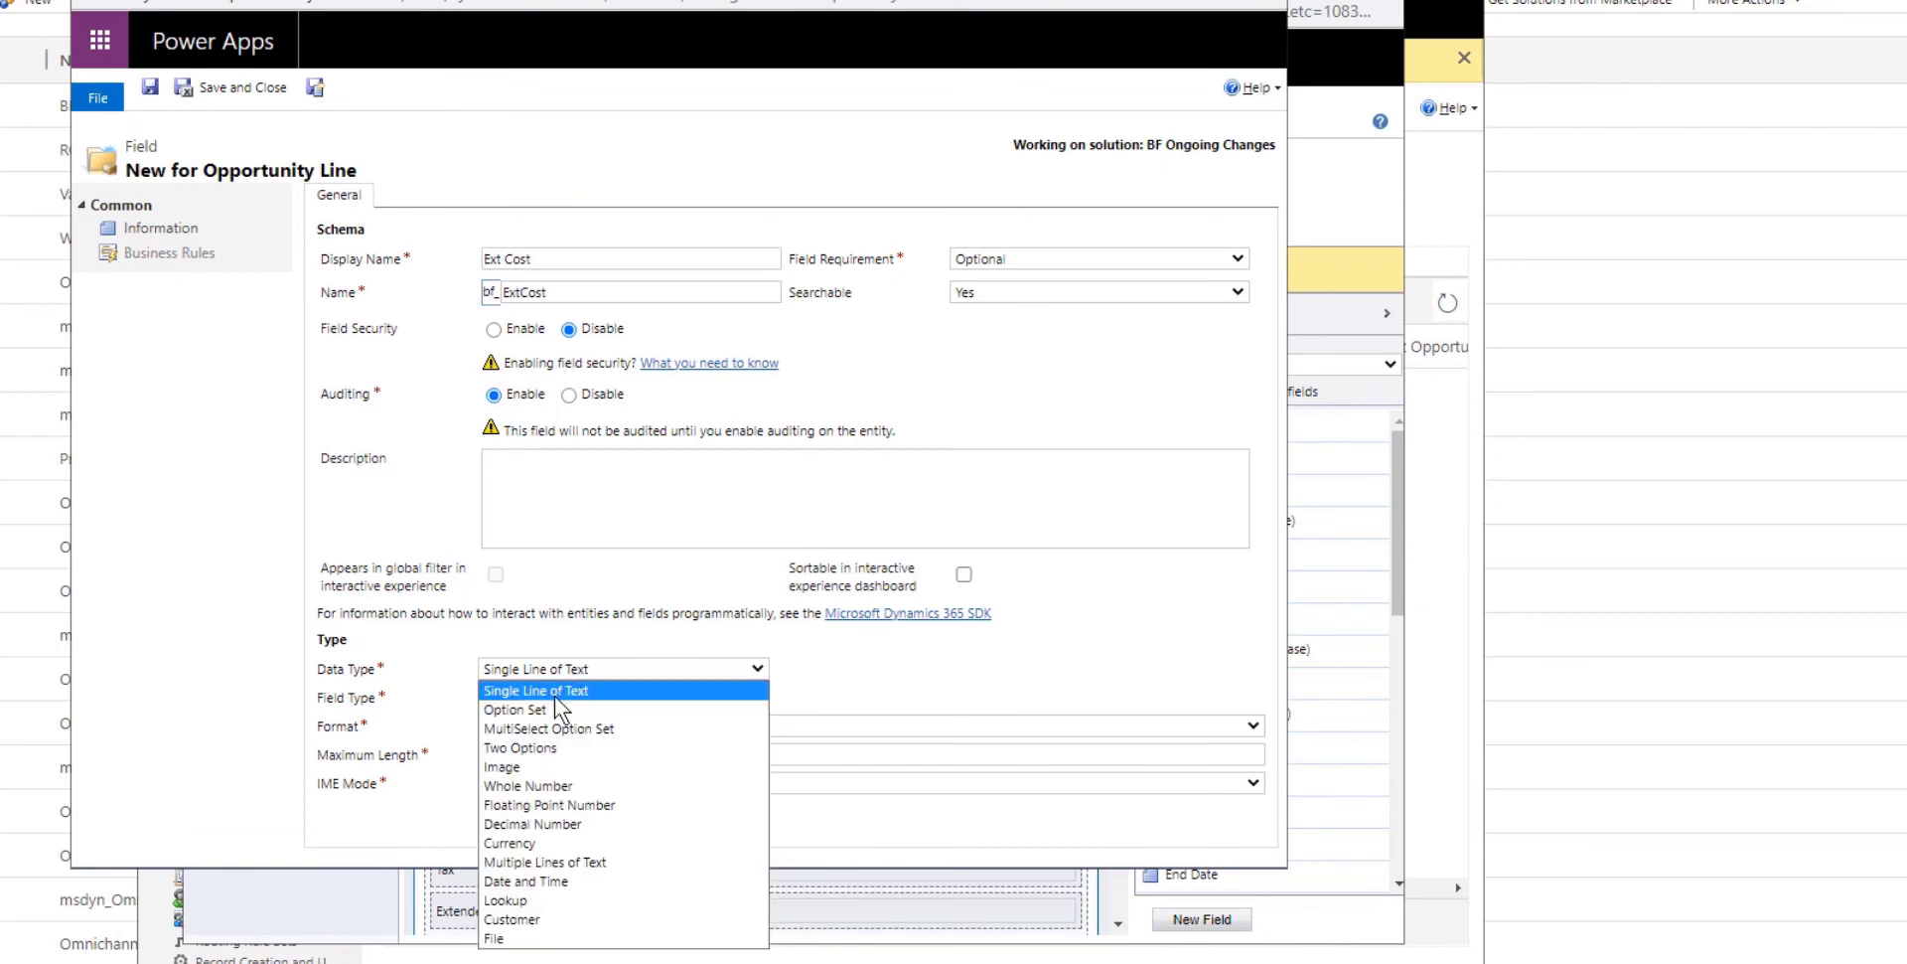
{"action": "left_click", "coordinate": [523, 842]}
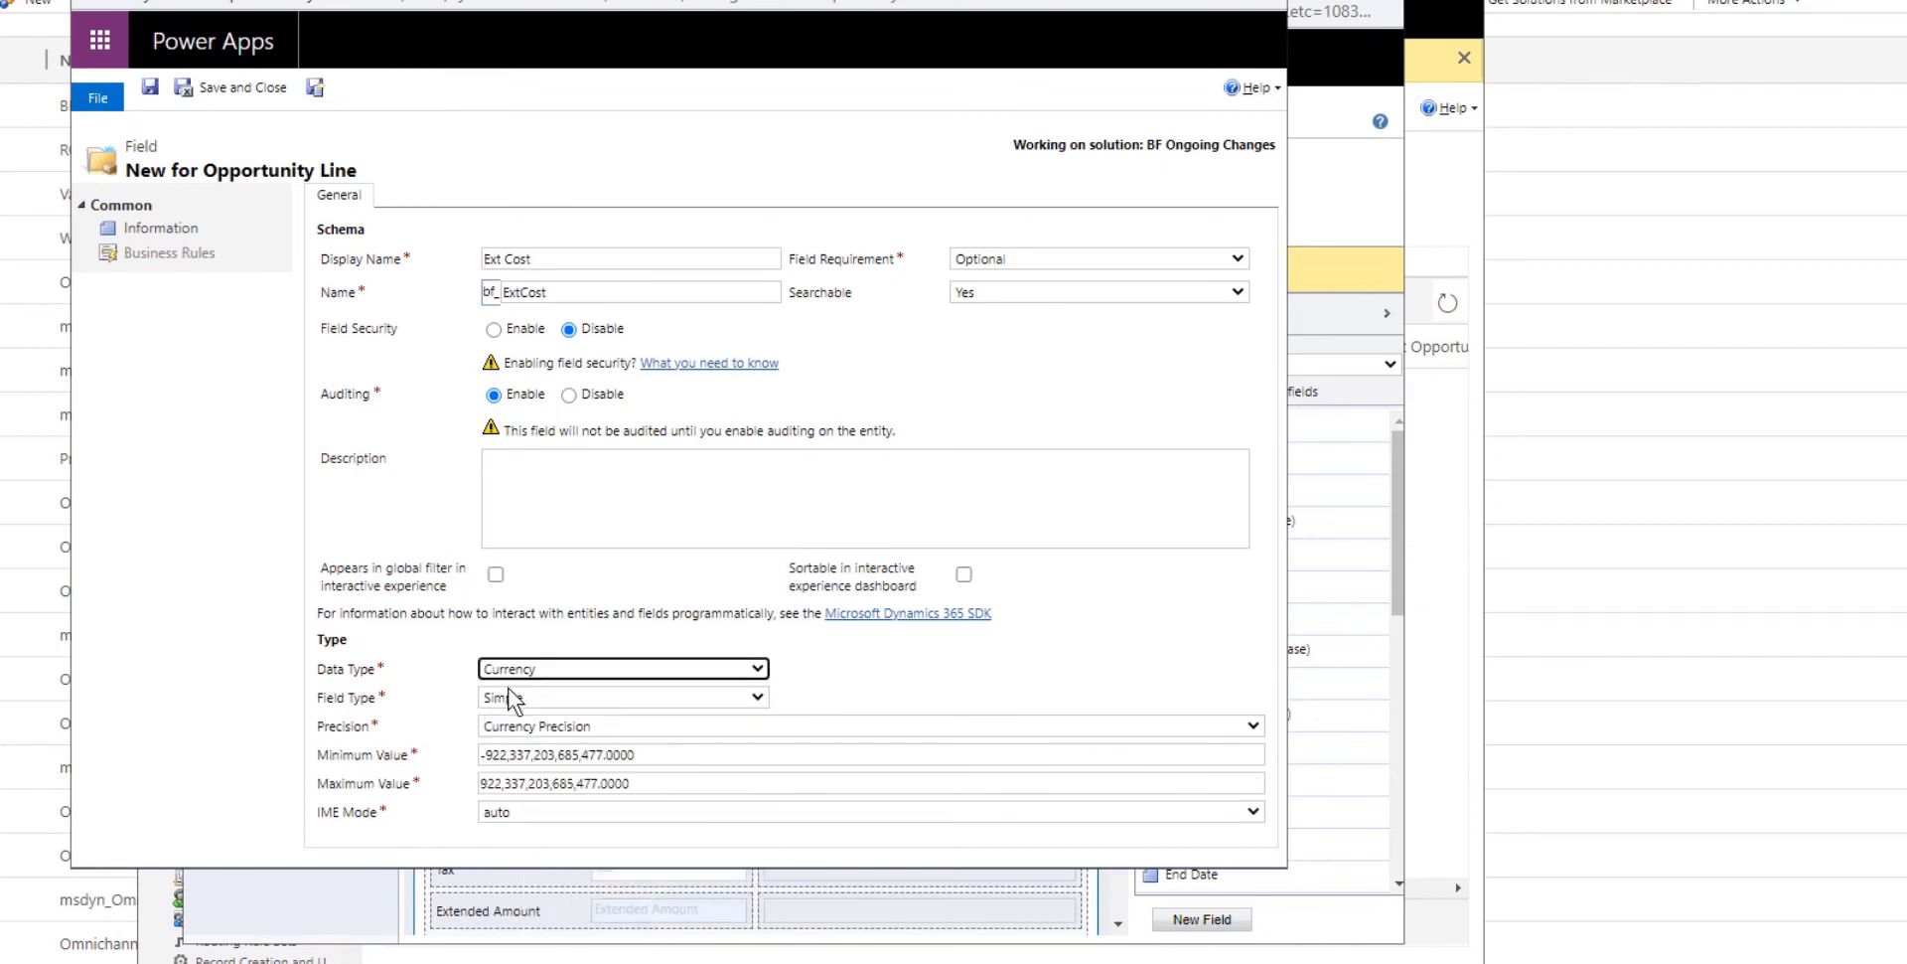
{"action": "left_click", "coordinate": [560, 696]}
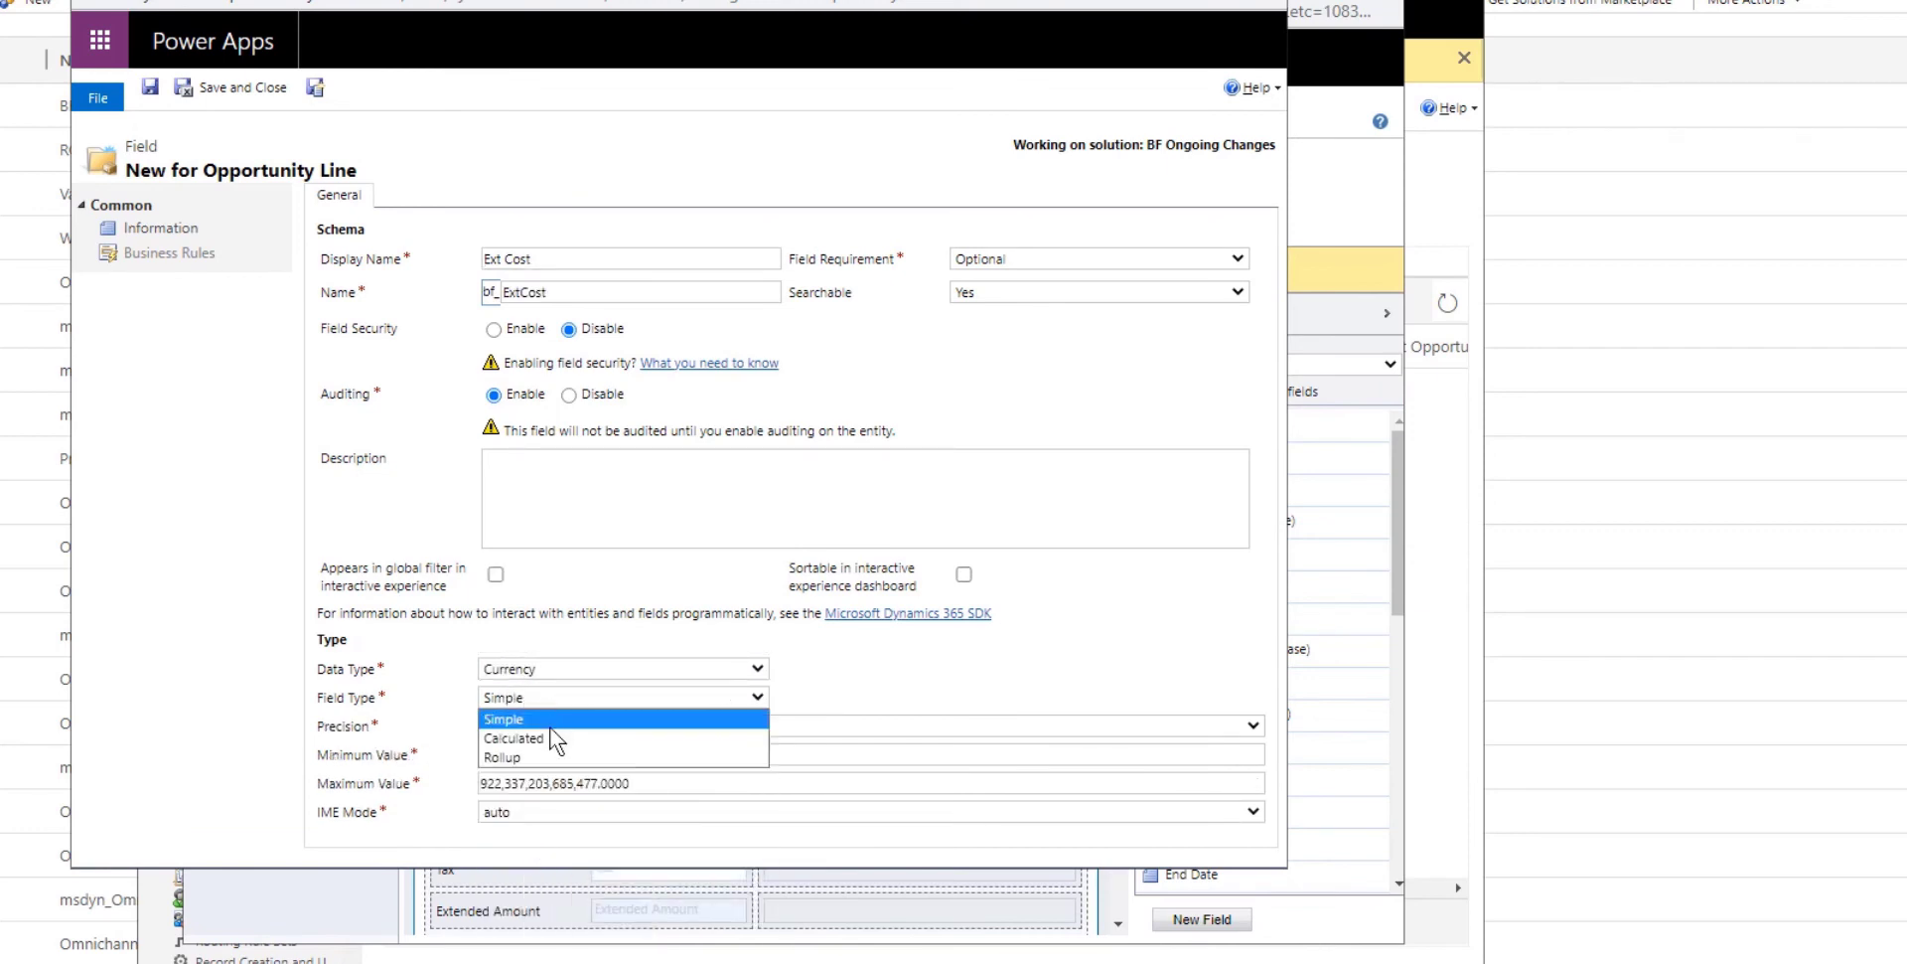
{"action": "left_click", "coordinate": [539, 733]}
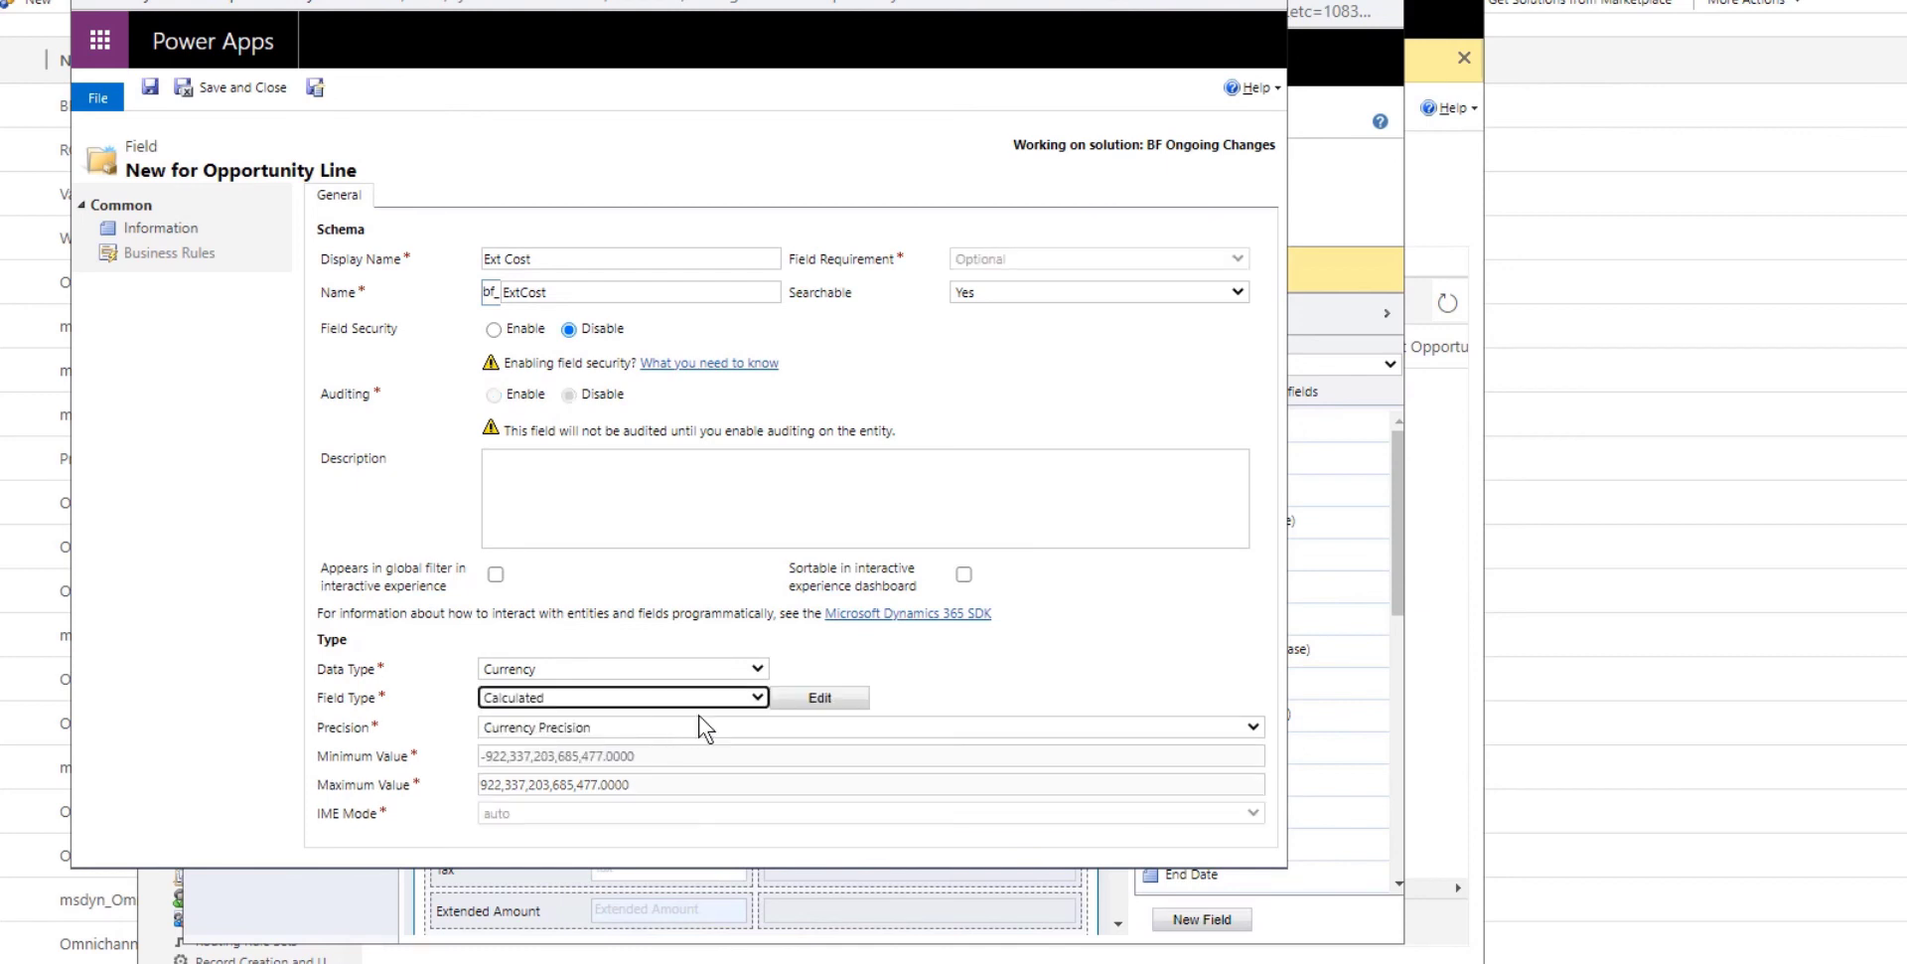
Define Ext Cost's calculation with an action formula of quantity * bf_cost, and save and close the calculation
{"action": "left_click", "coordinate": [817, 700]}
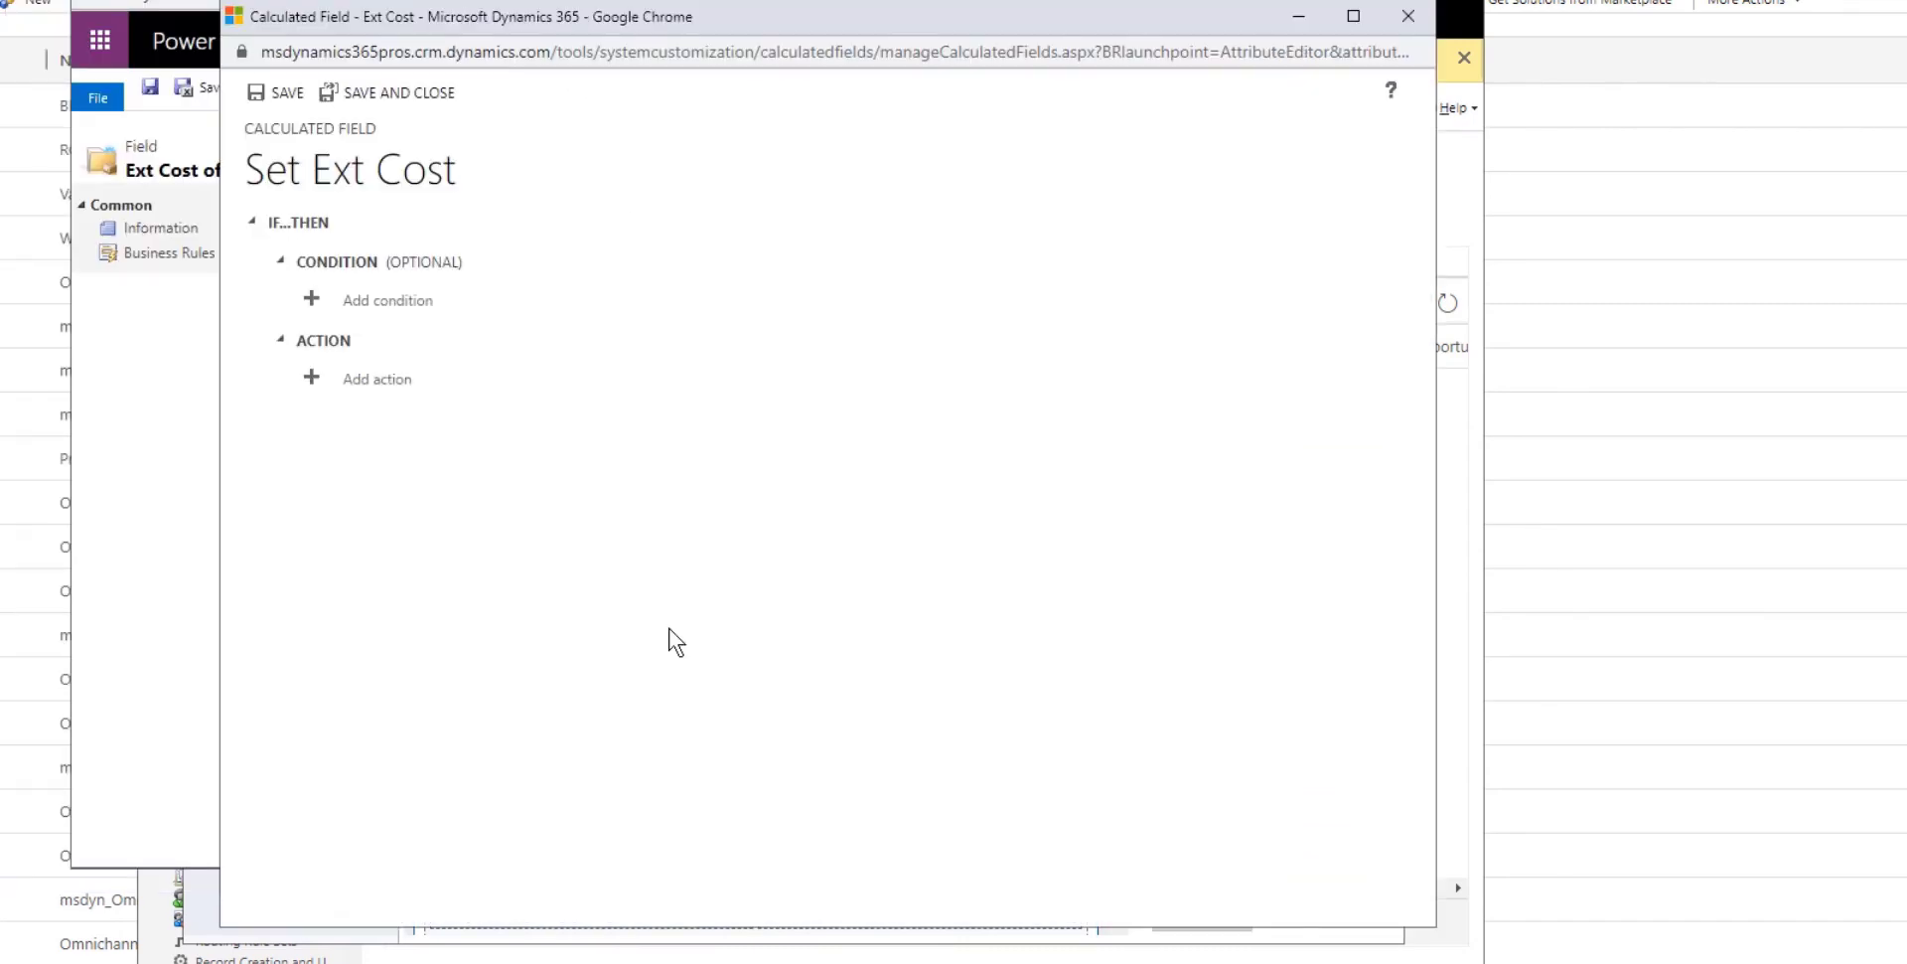
{"action": "left_click", "coordinate": [383, 382]}
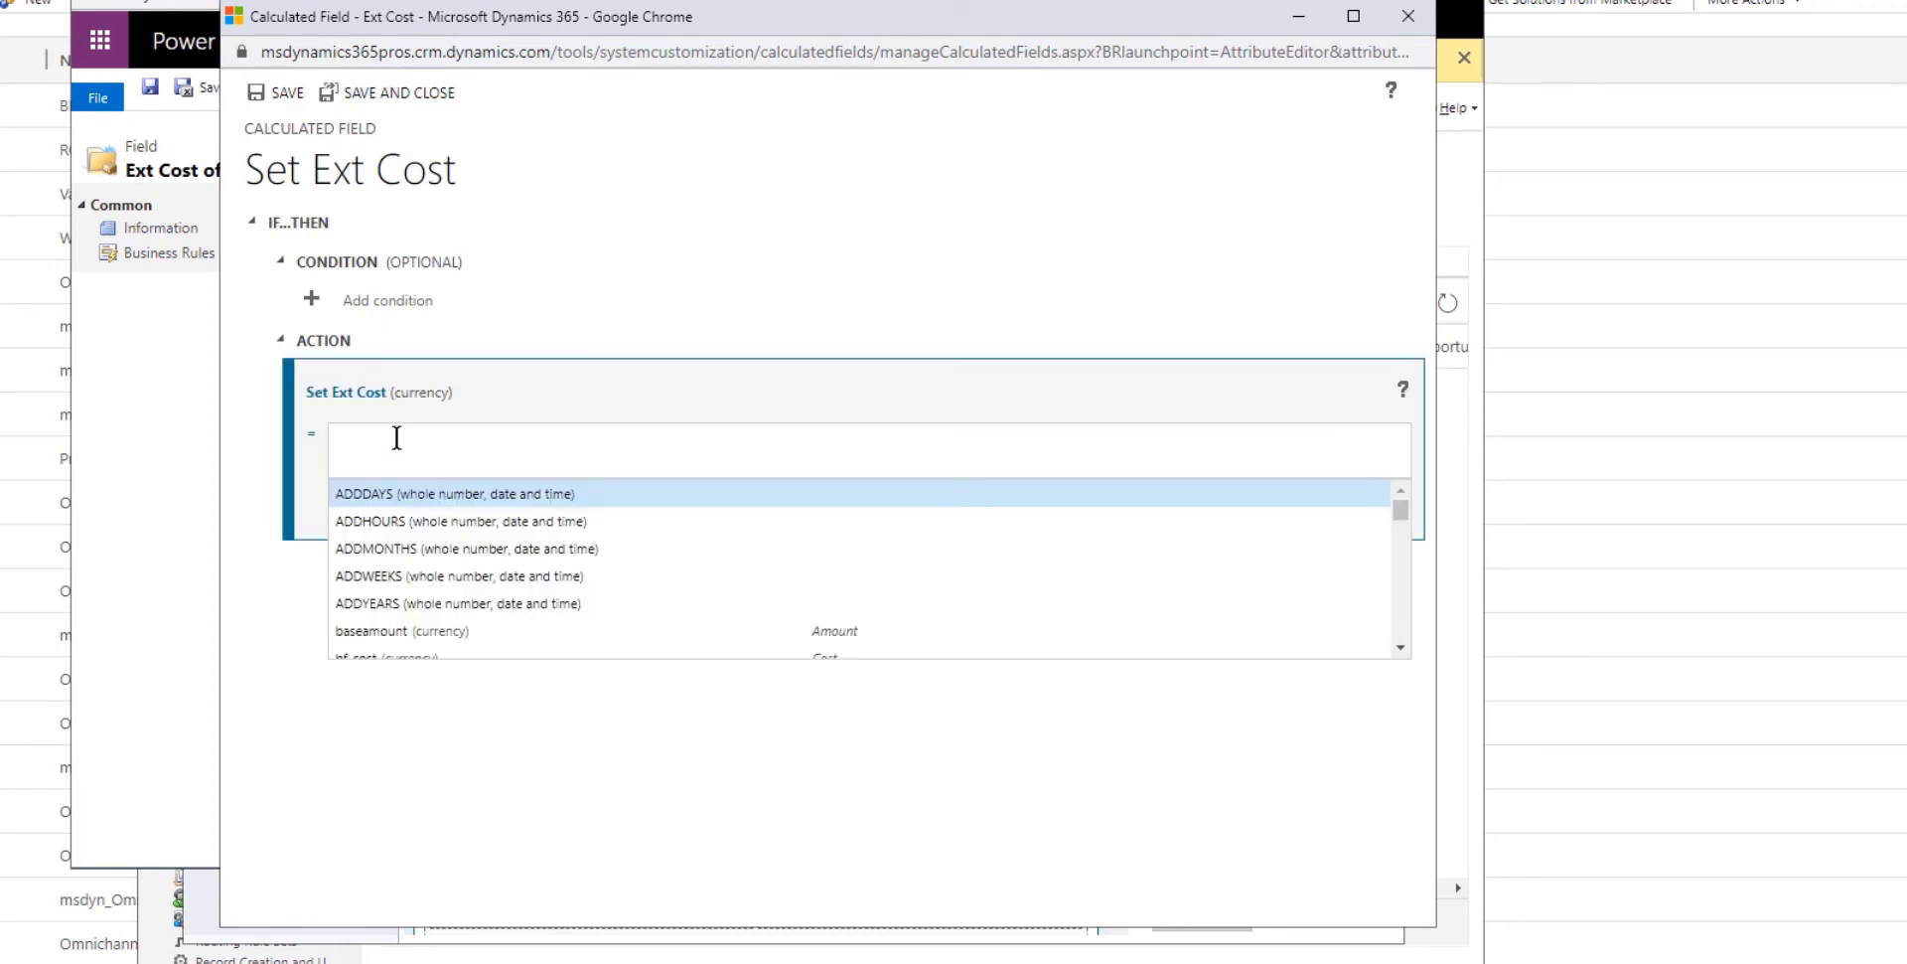
{"action": "type", "text": "qu"}
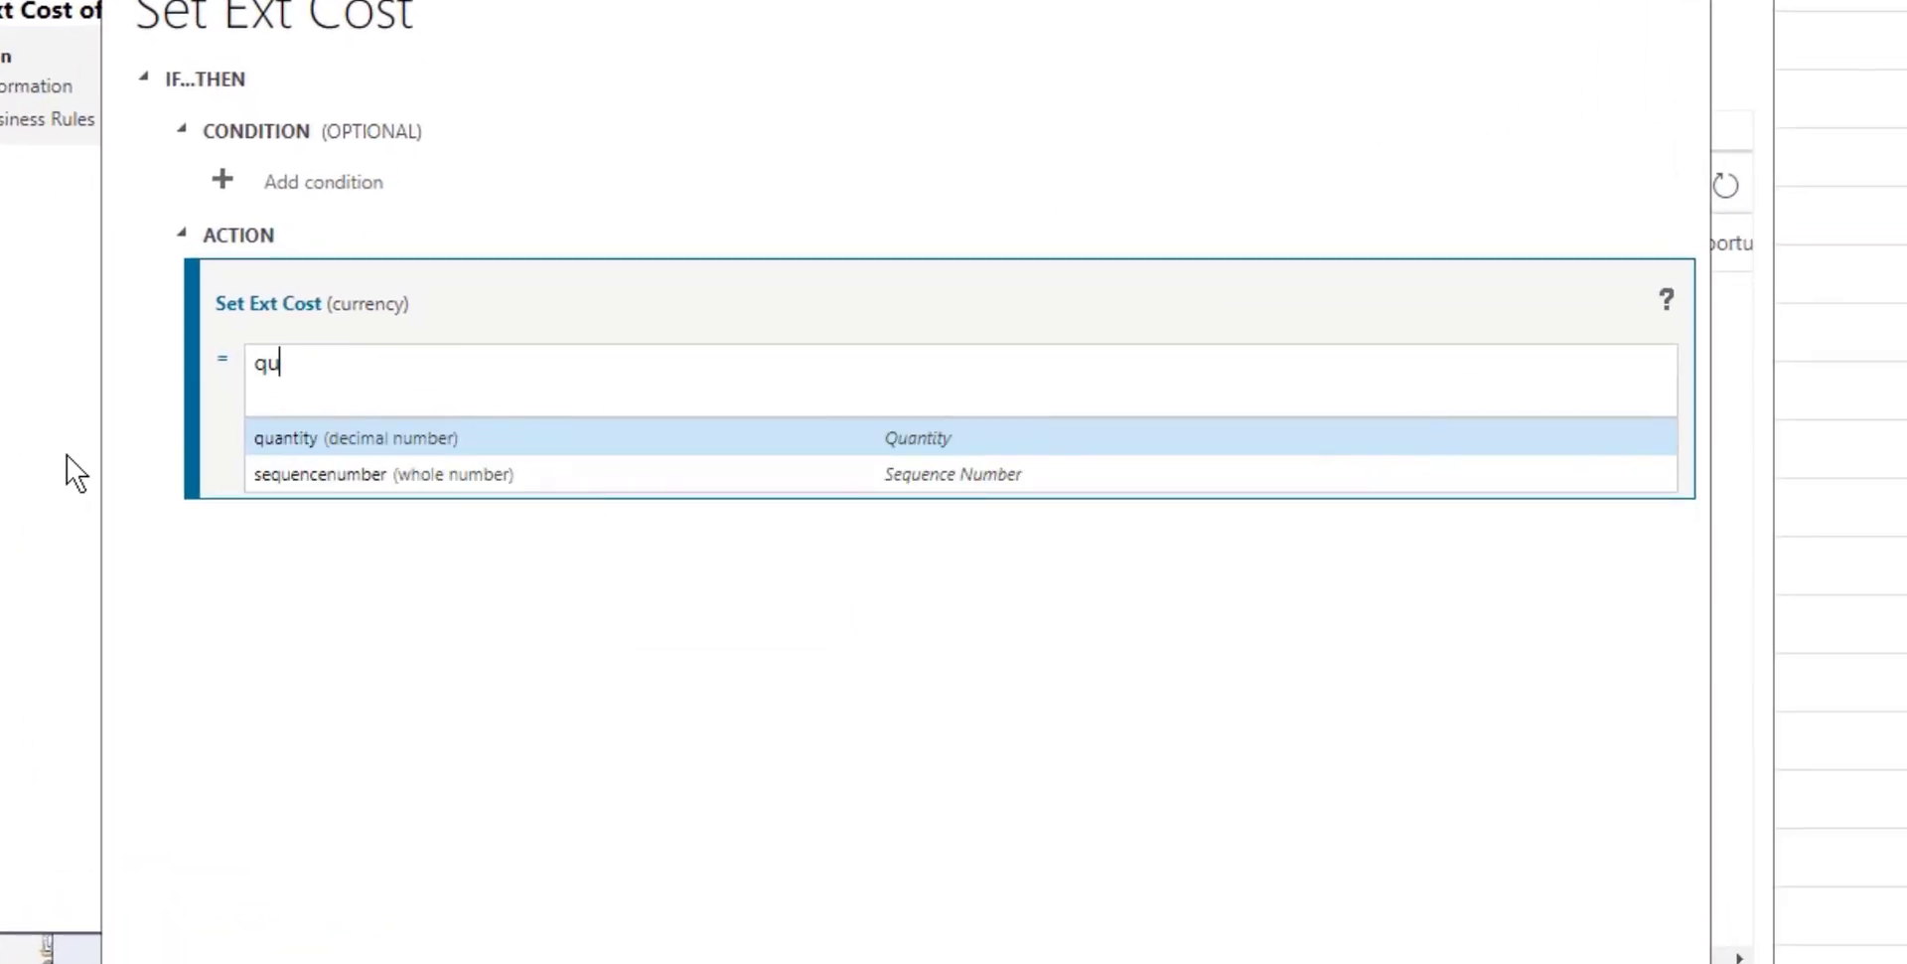
{"action": "left_click", "coordinate": [295, 437]}
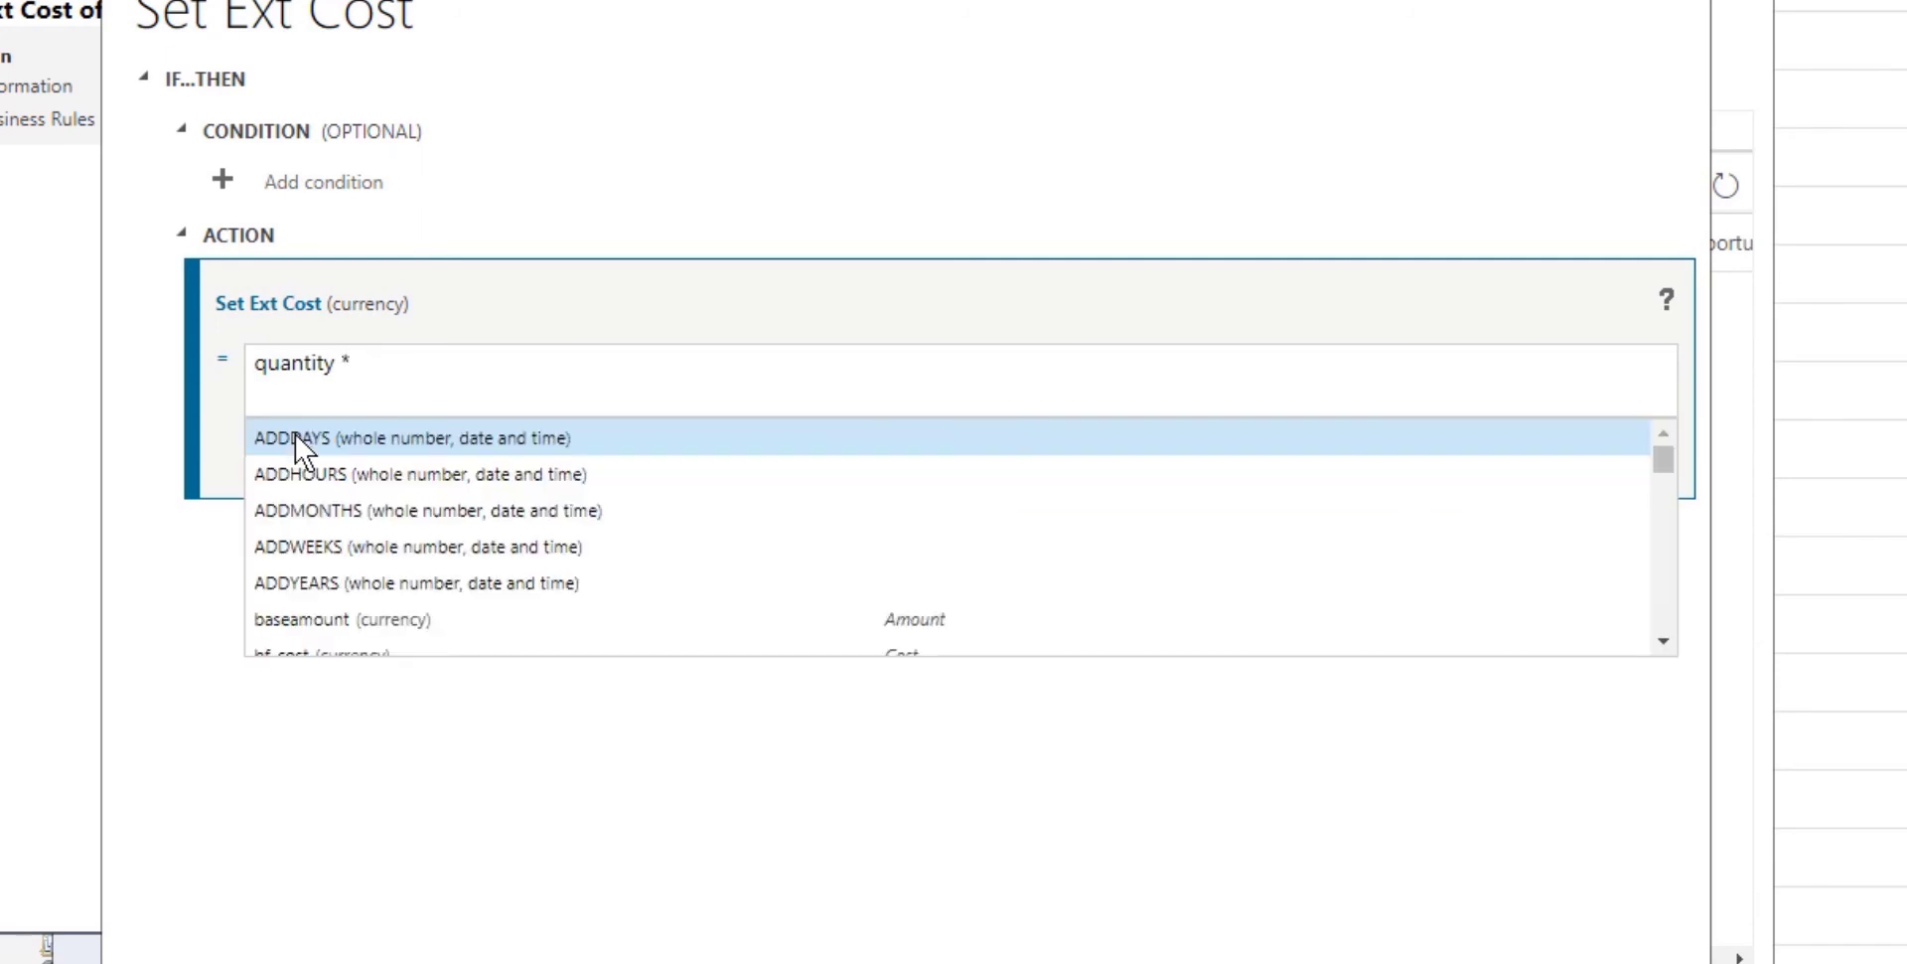
{"action": "type", "text": "* cost"}
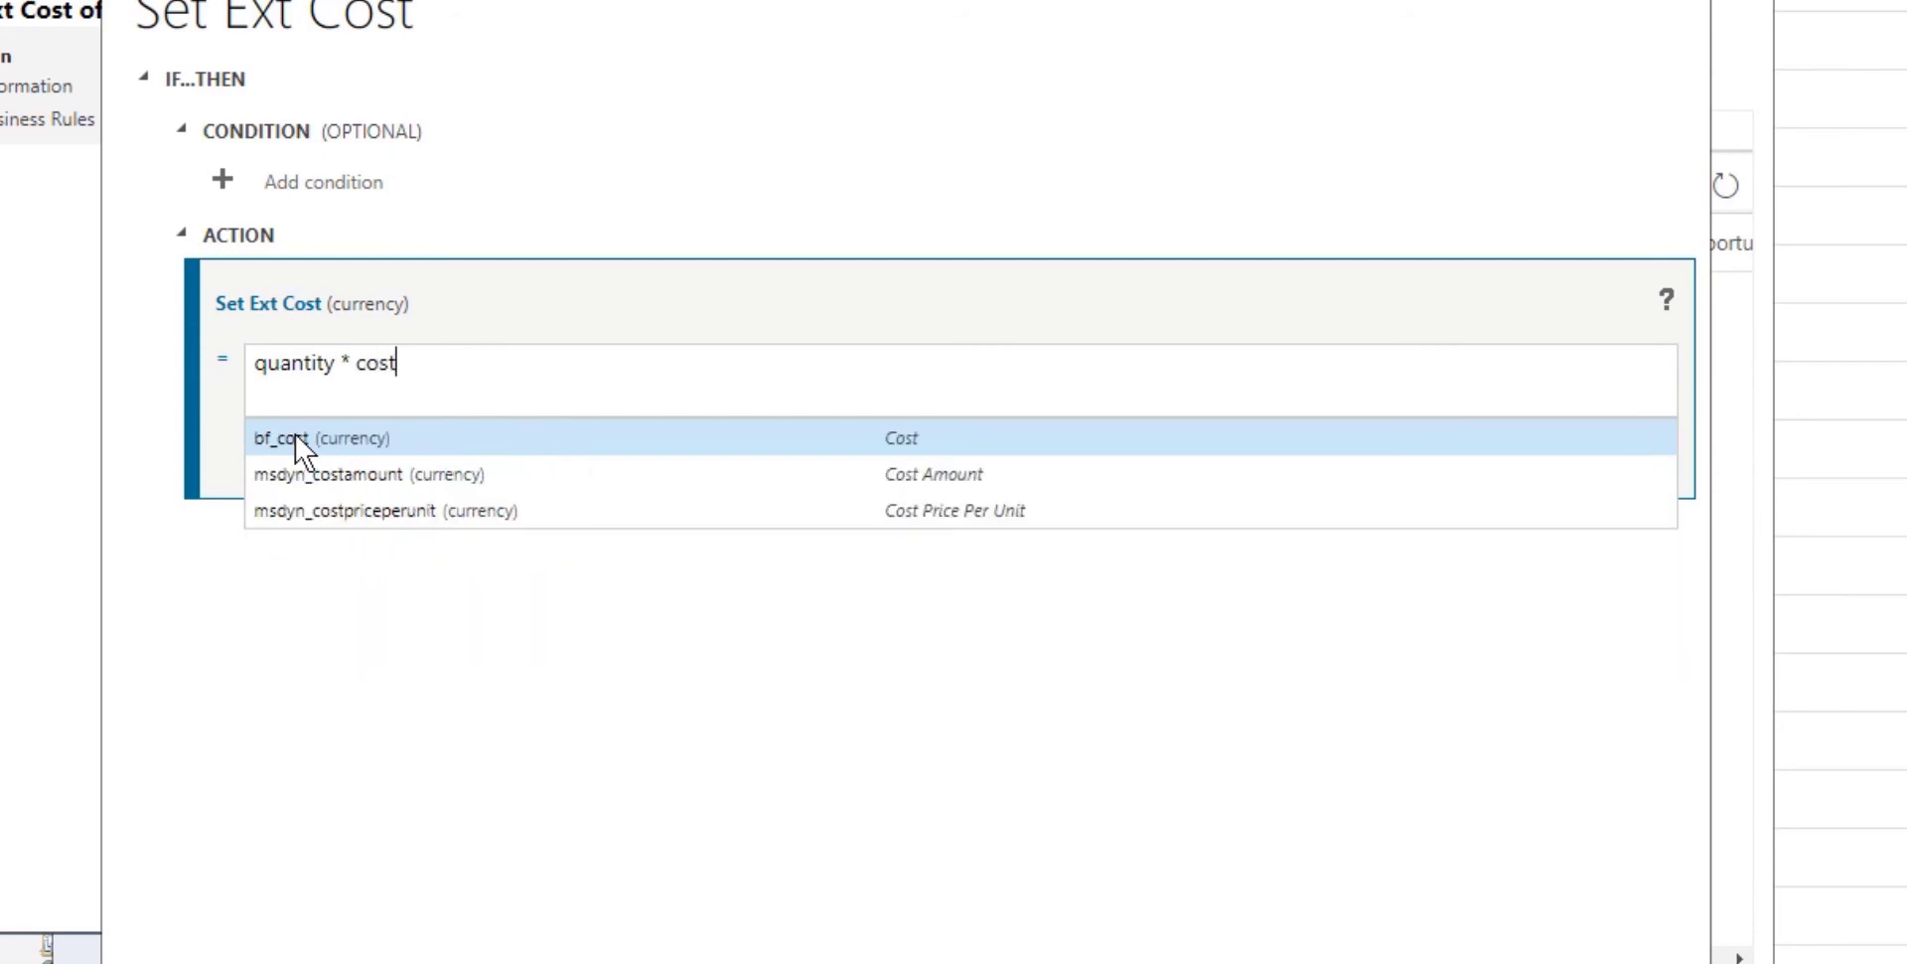
{"action": "left_click", "coordinate": [303, 442]}
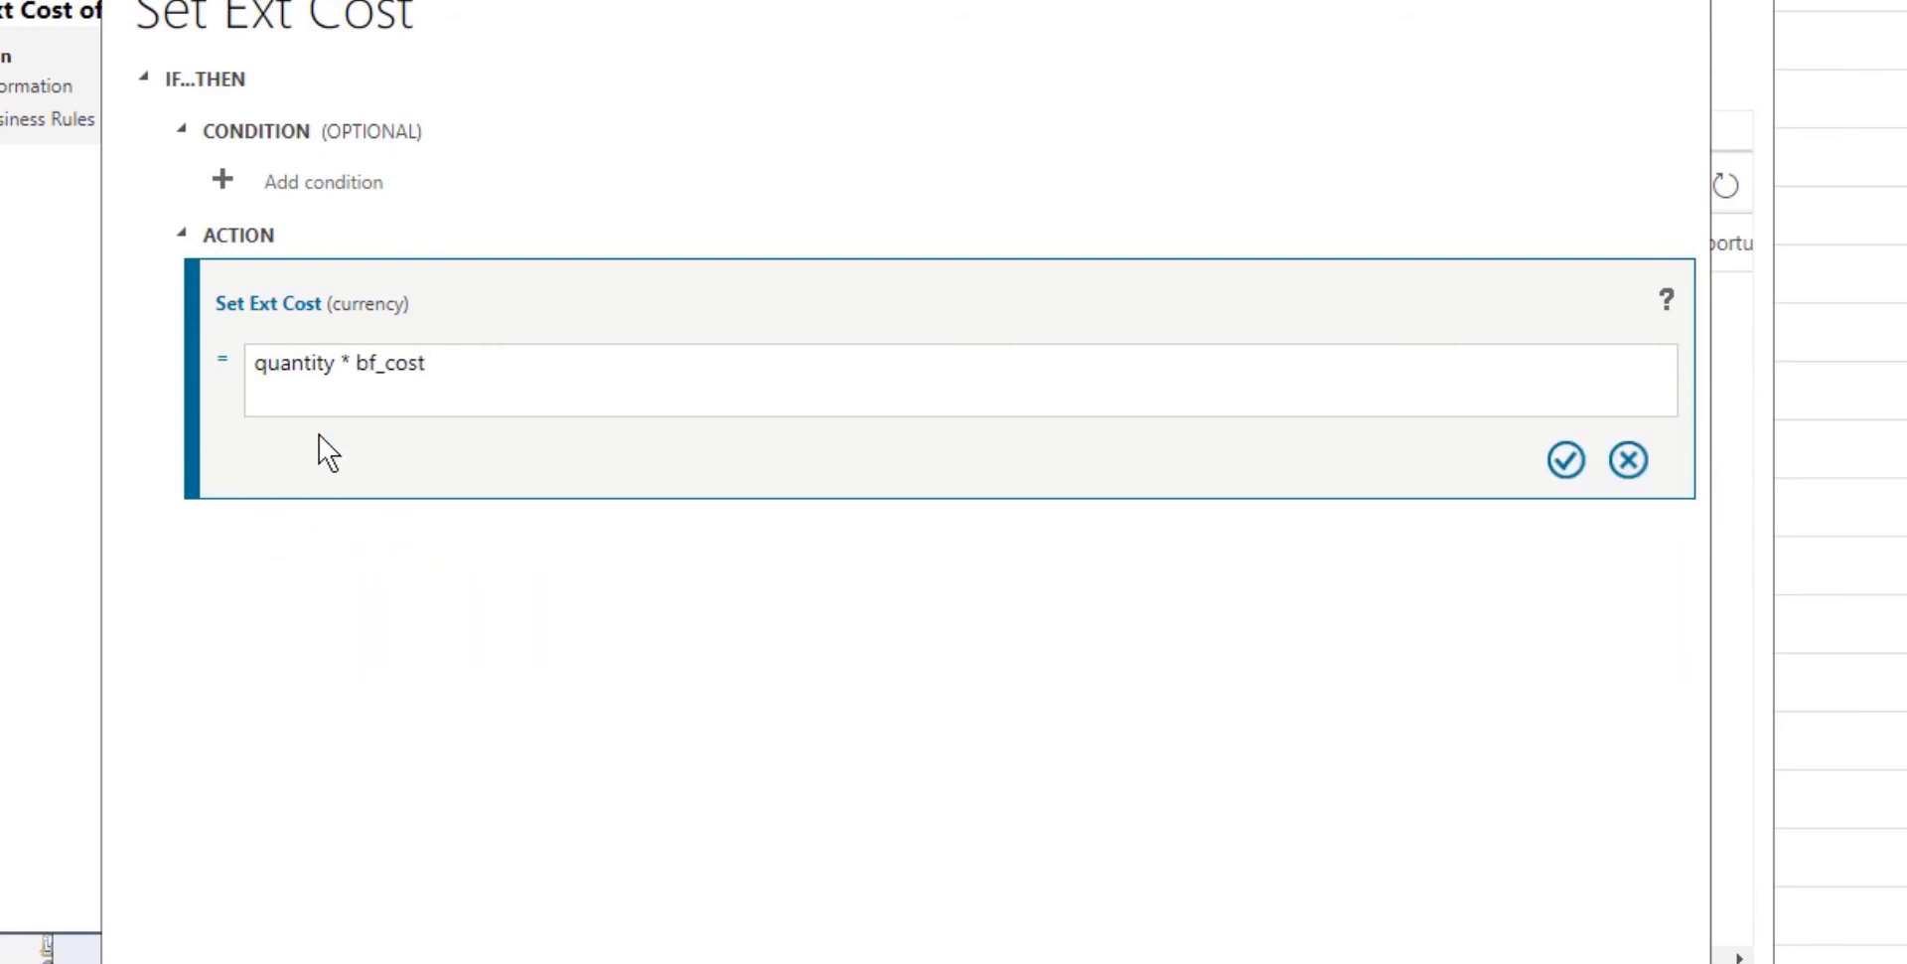
{"action": "left_click", "coordinate": [1566, 460]}
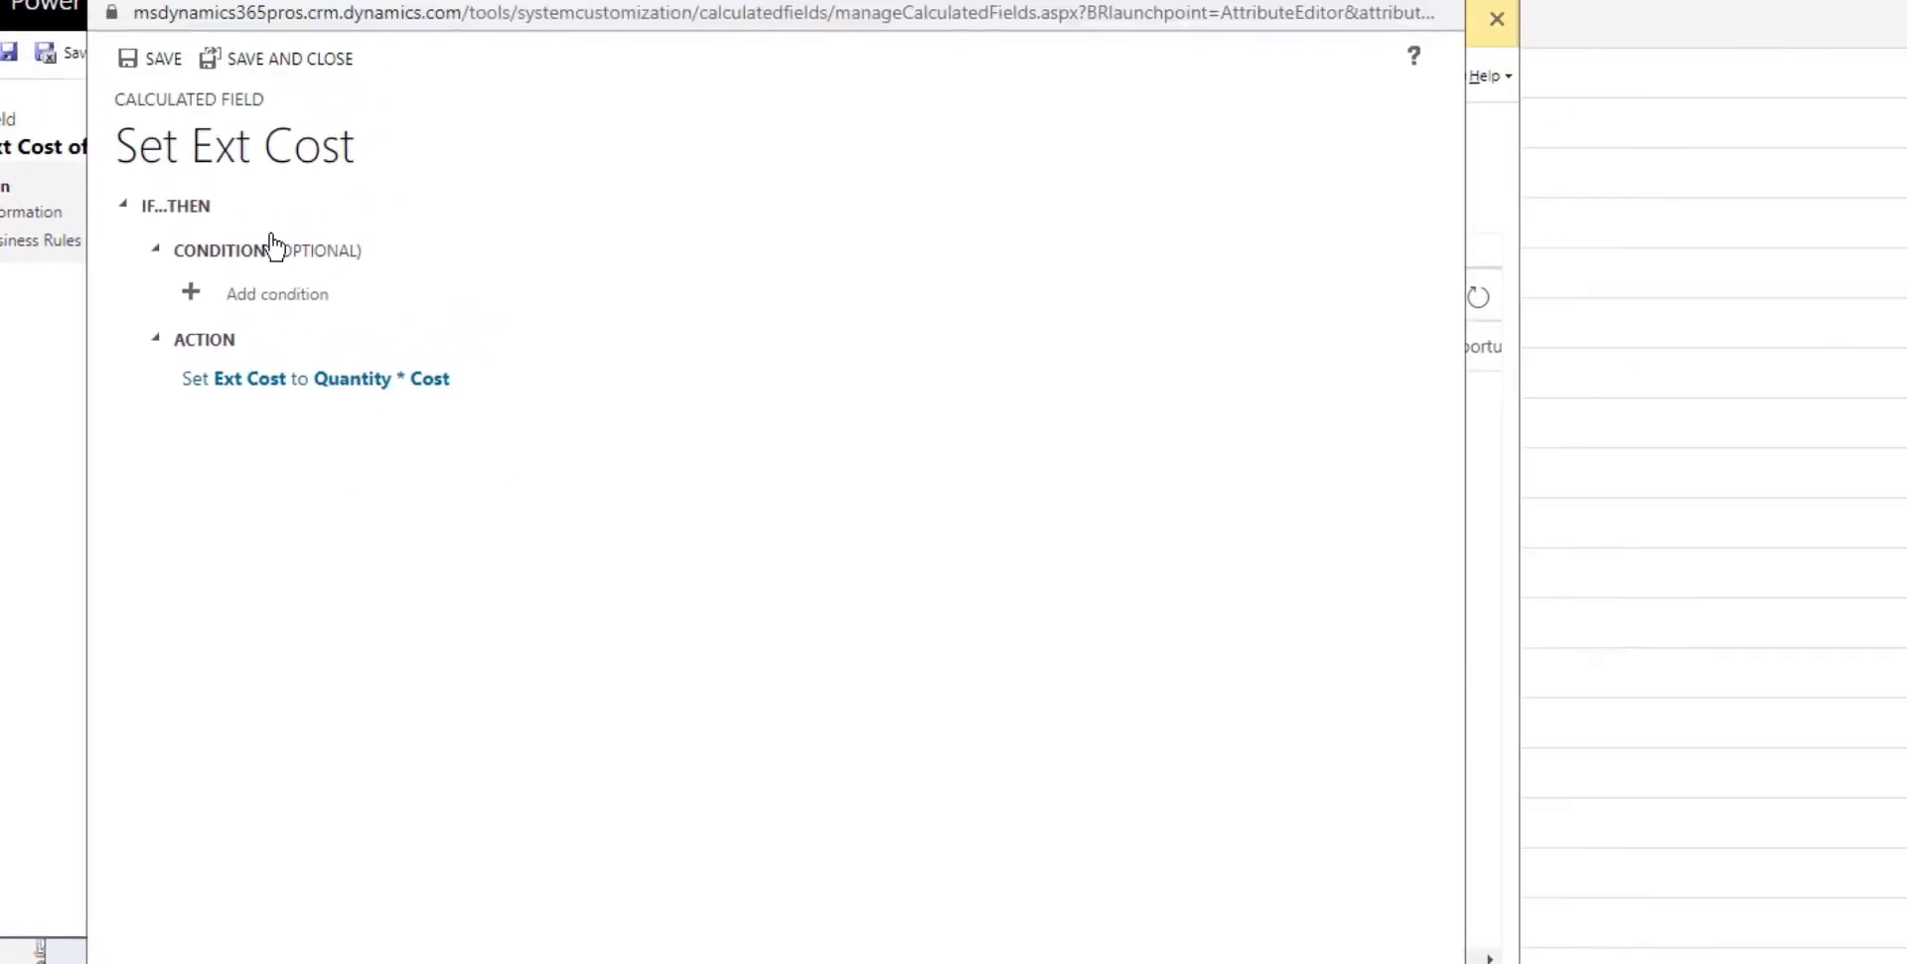
{"action": "left_click", "coordinate": [282, 56]}
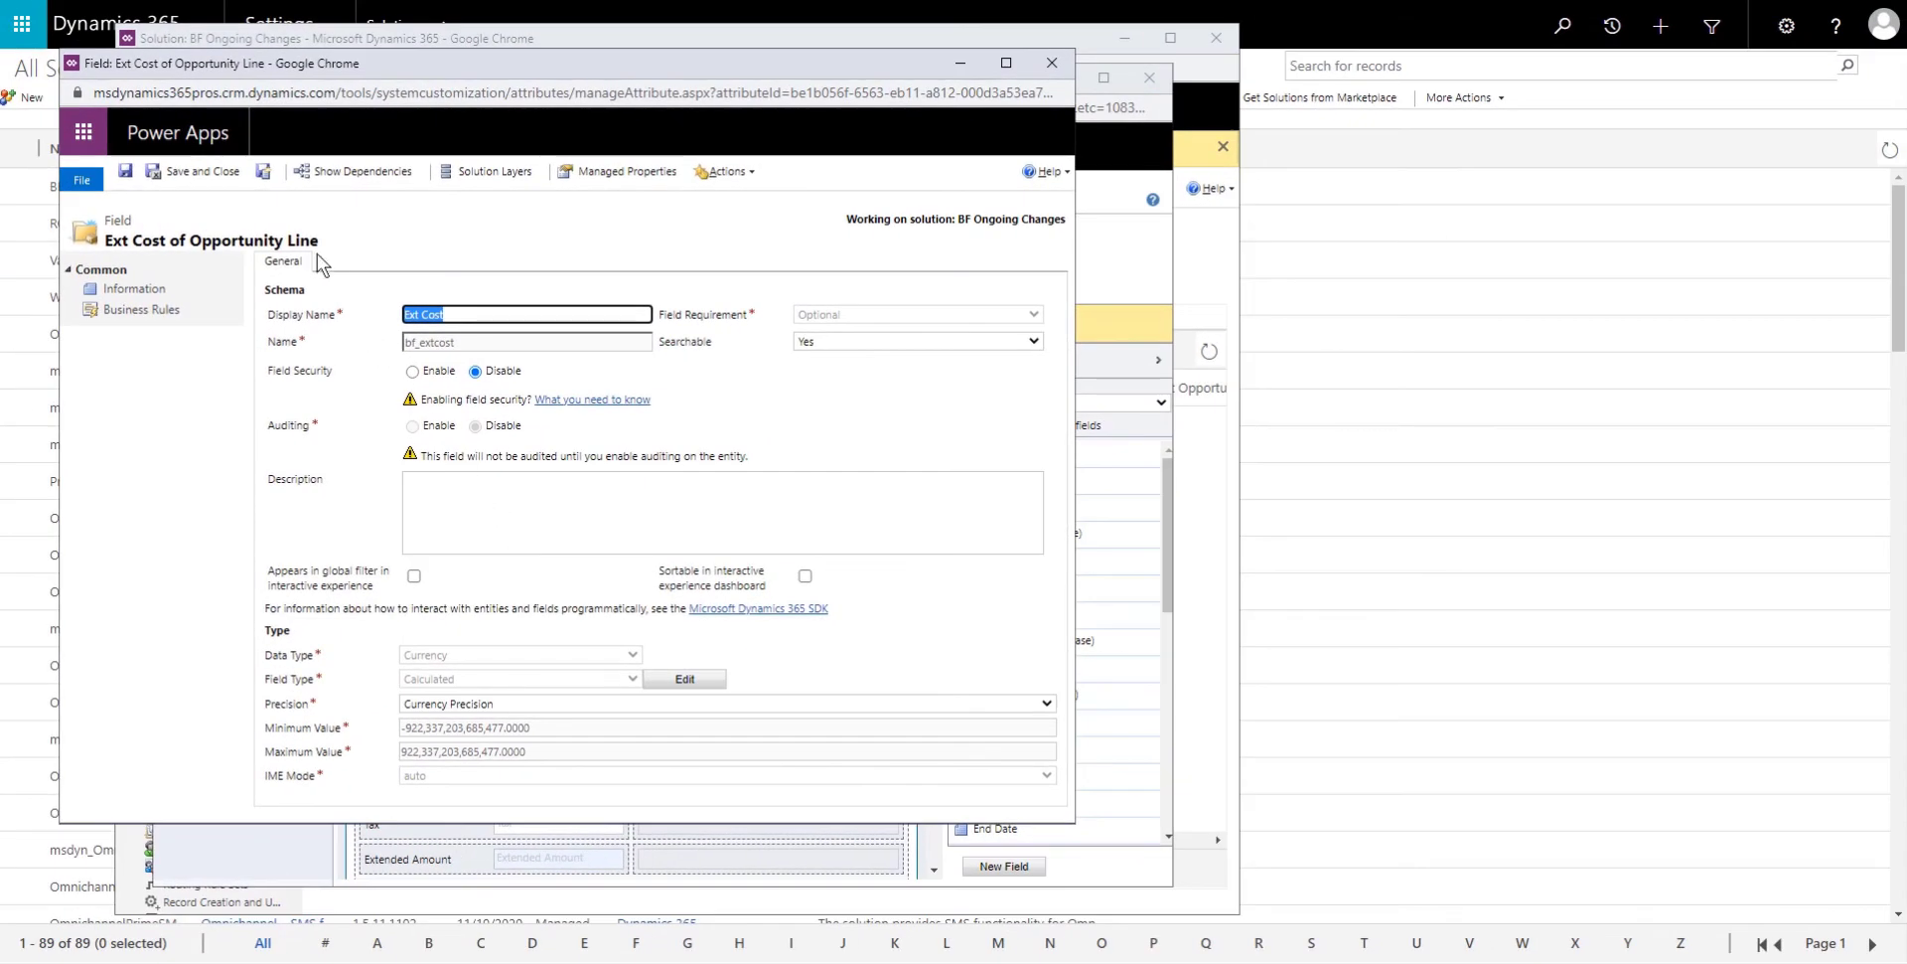
Save the Ext Cost field and start a new field named Profit, with data type Currency and field type Calculated
{"action": "left_click", "coordinate": [265, 175]}
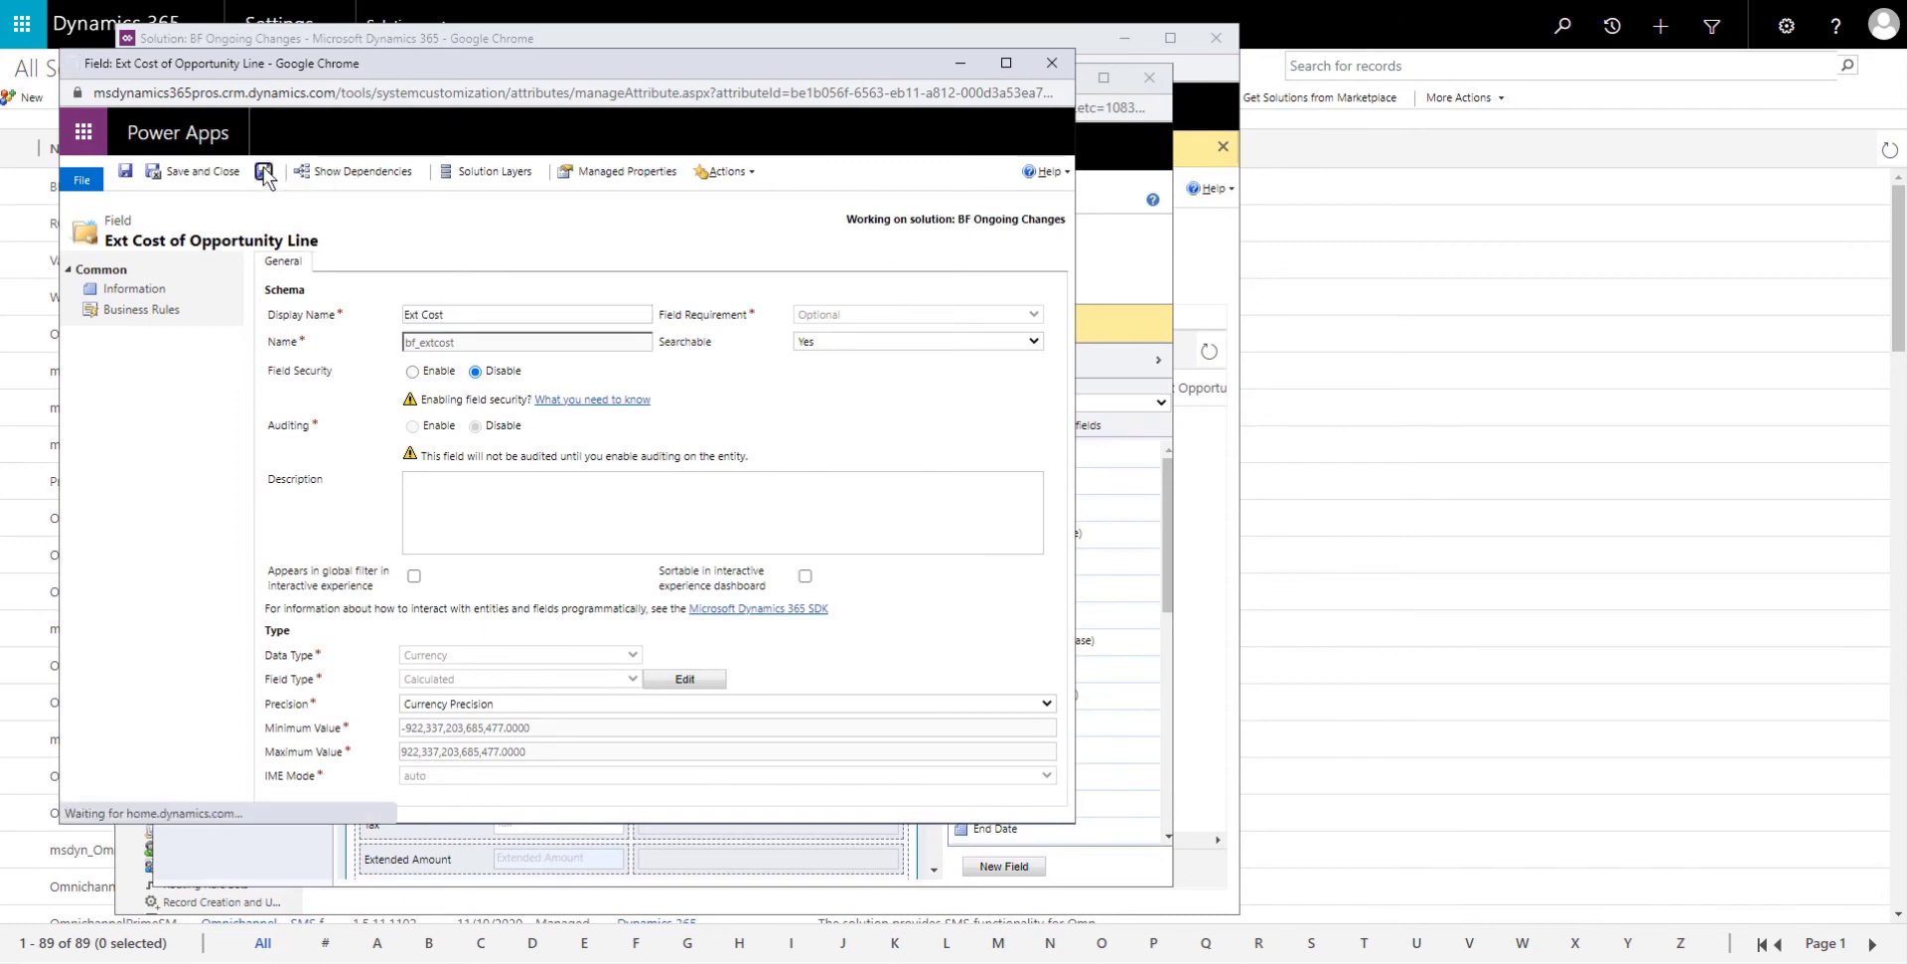
{"action": "type", "text": "Profit"}
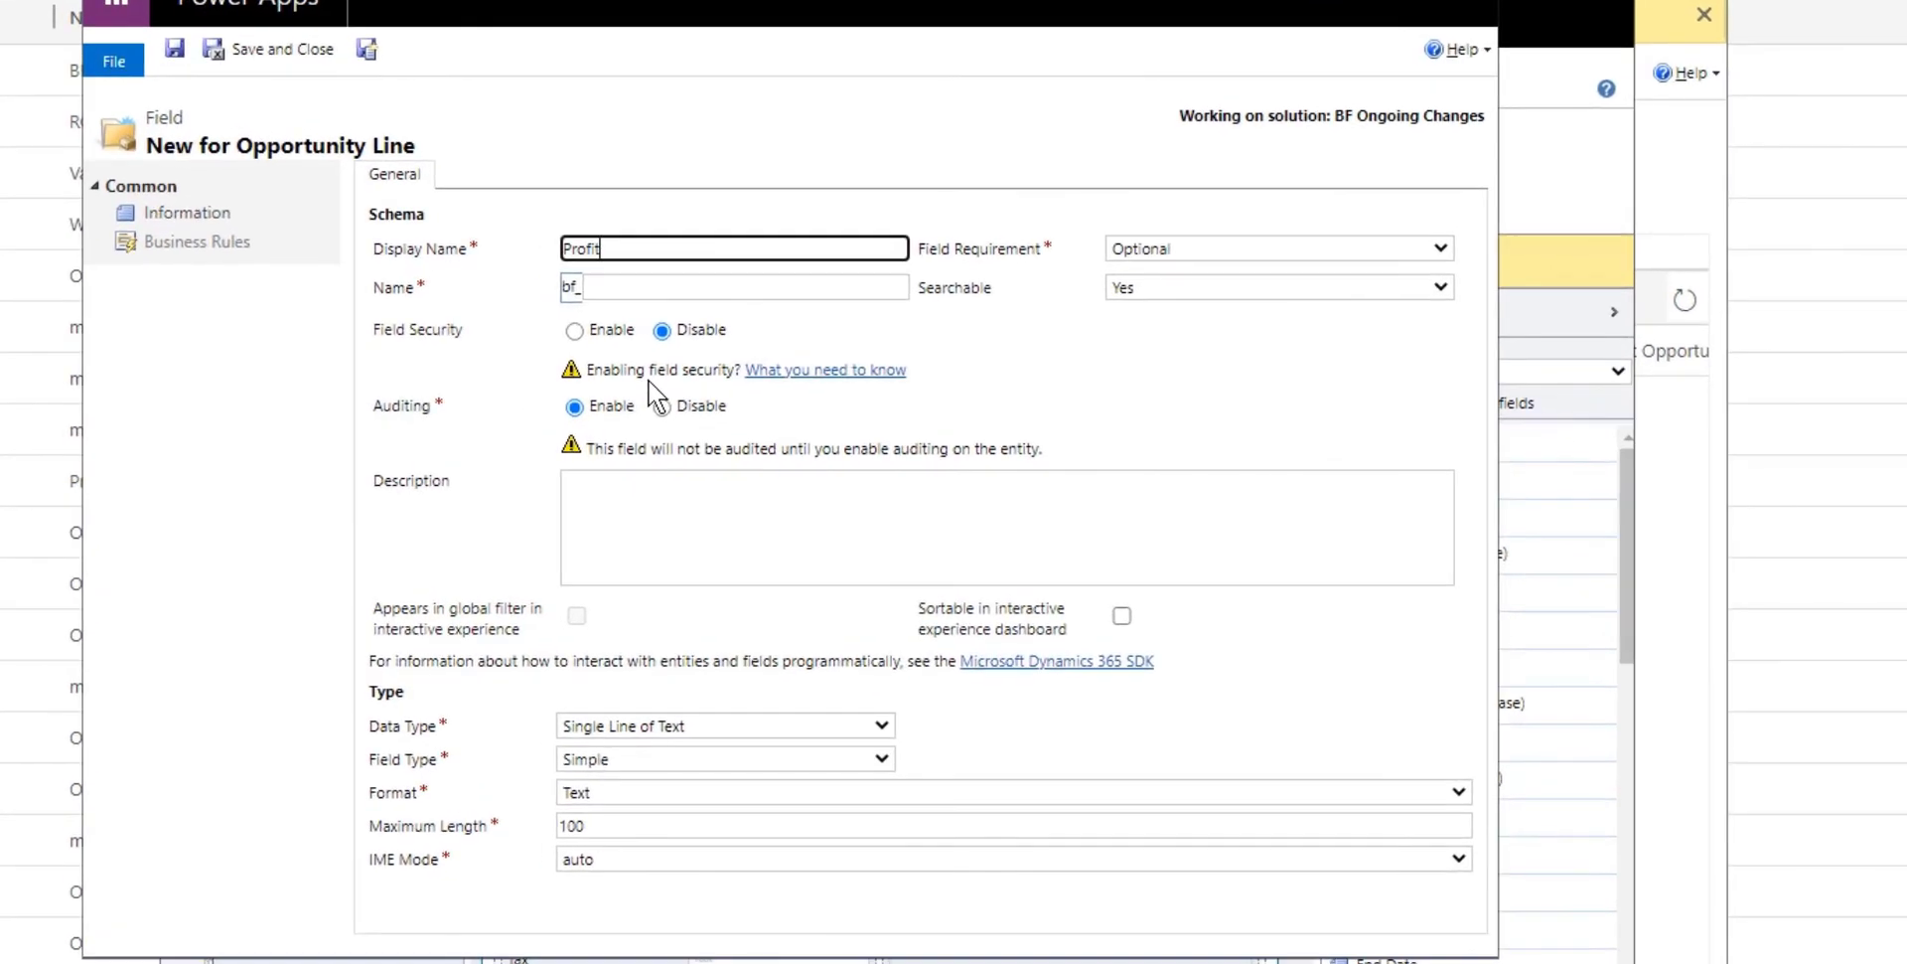
{"action": "left_click", "coordinate": [759, 509]}
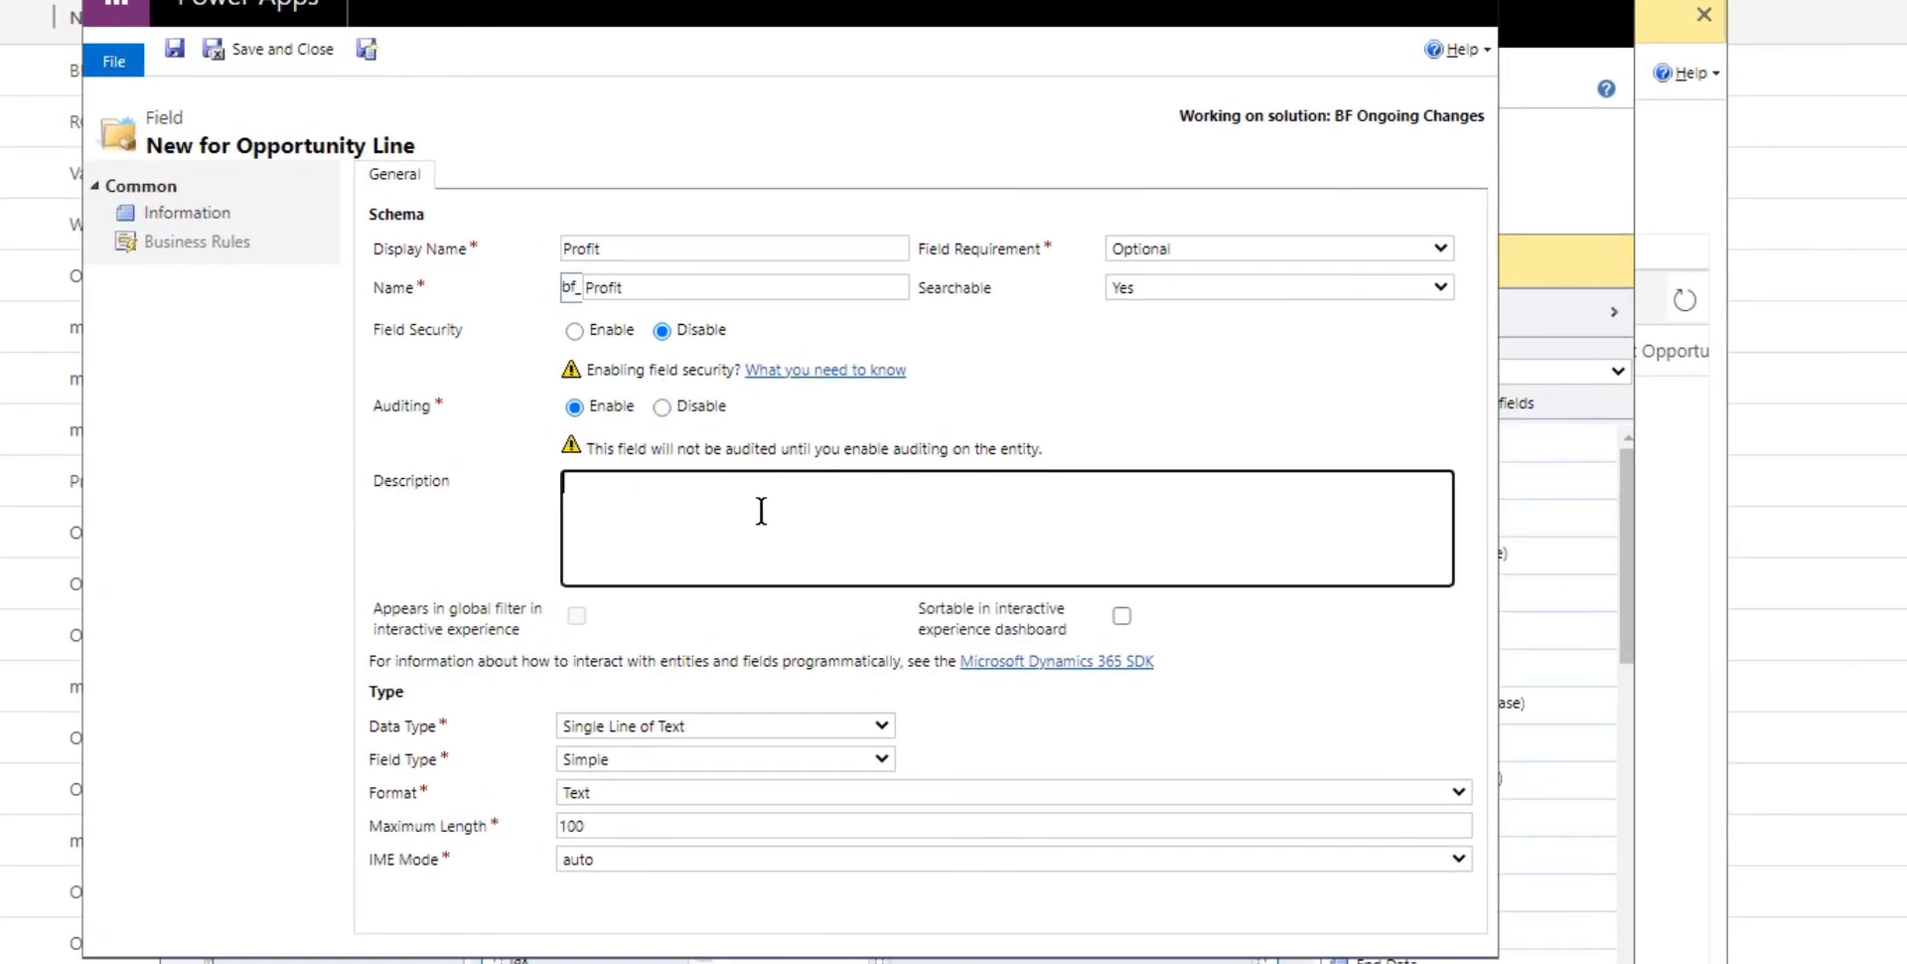
{"action": "left_click", "coordinate": [701, 737]}
{"action": "left_click", "coordinate": [628, 929]}
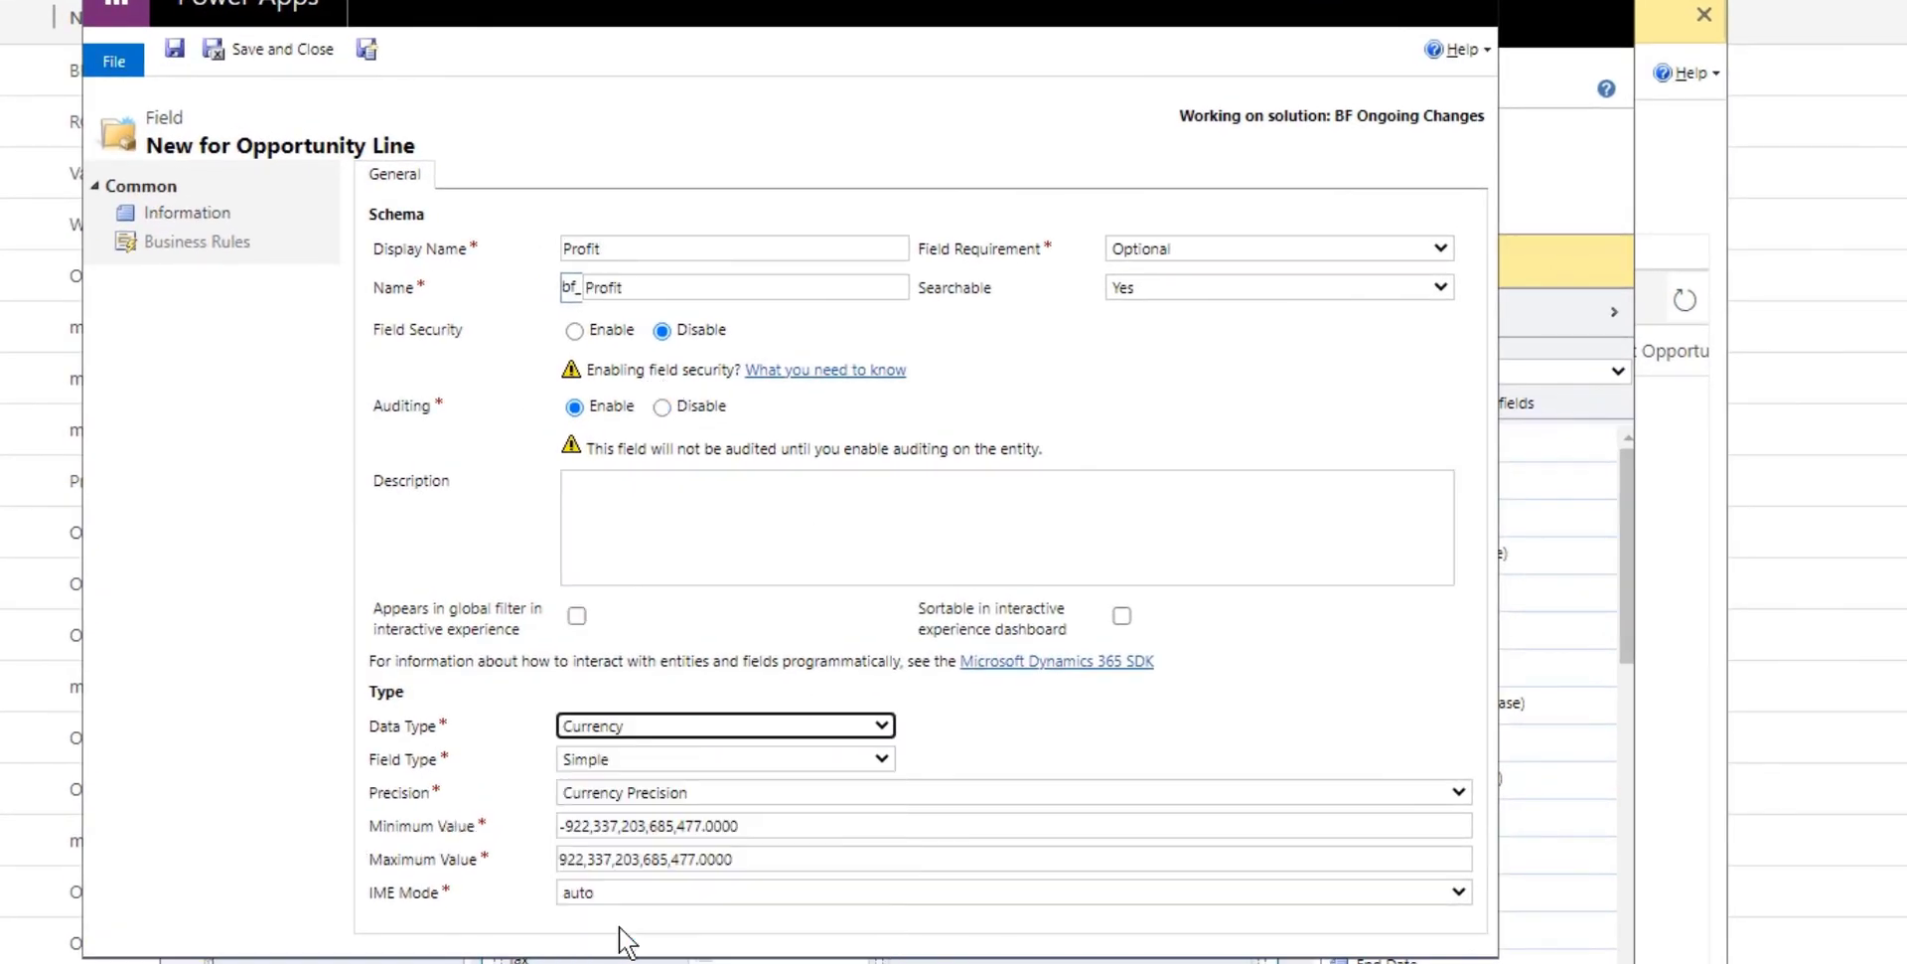
{"action": "left_click", "coordinate": [606, 758]}
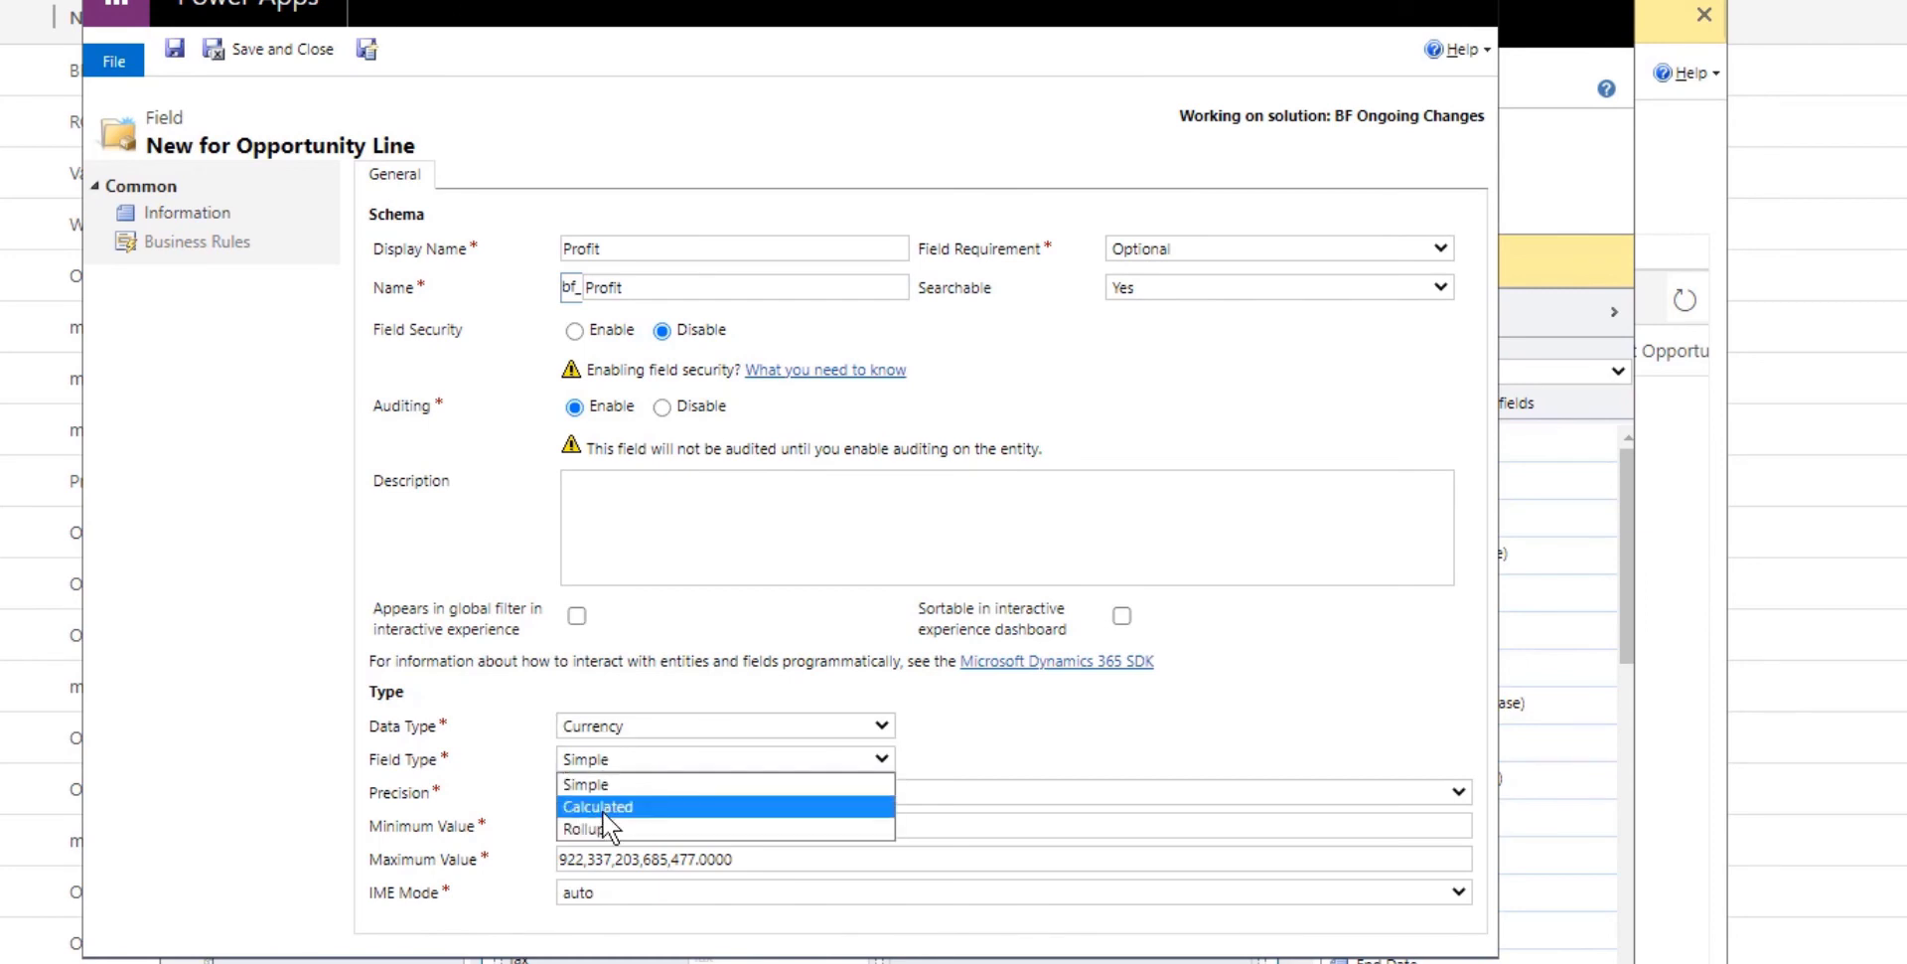
{"action": "left_click", "coordinate": [604, 806]}
Define Profit's calculation with an action formula of extendedamount - bf_extcost, and save and close both the calculation and the field
{"action": "left_click", "coordinate": [954, 761]}
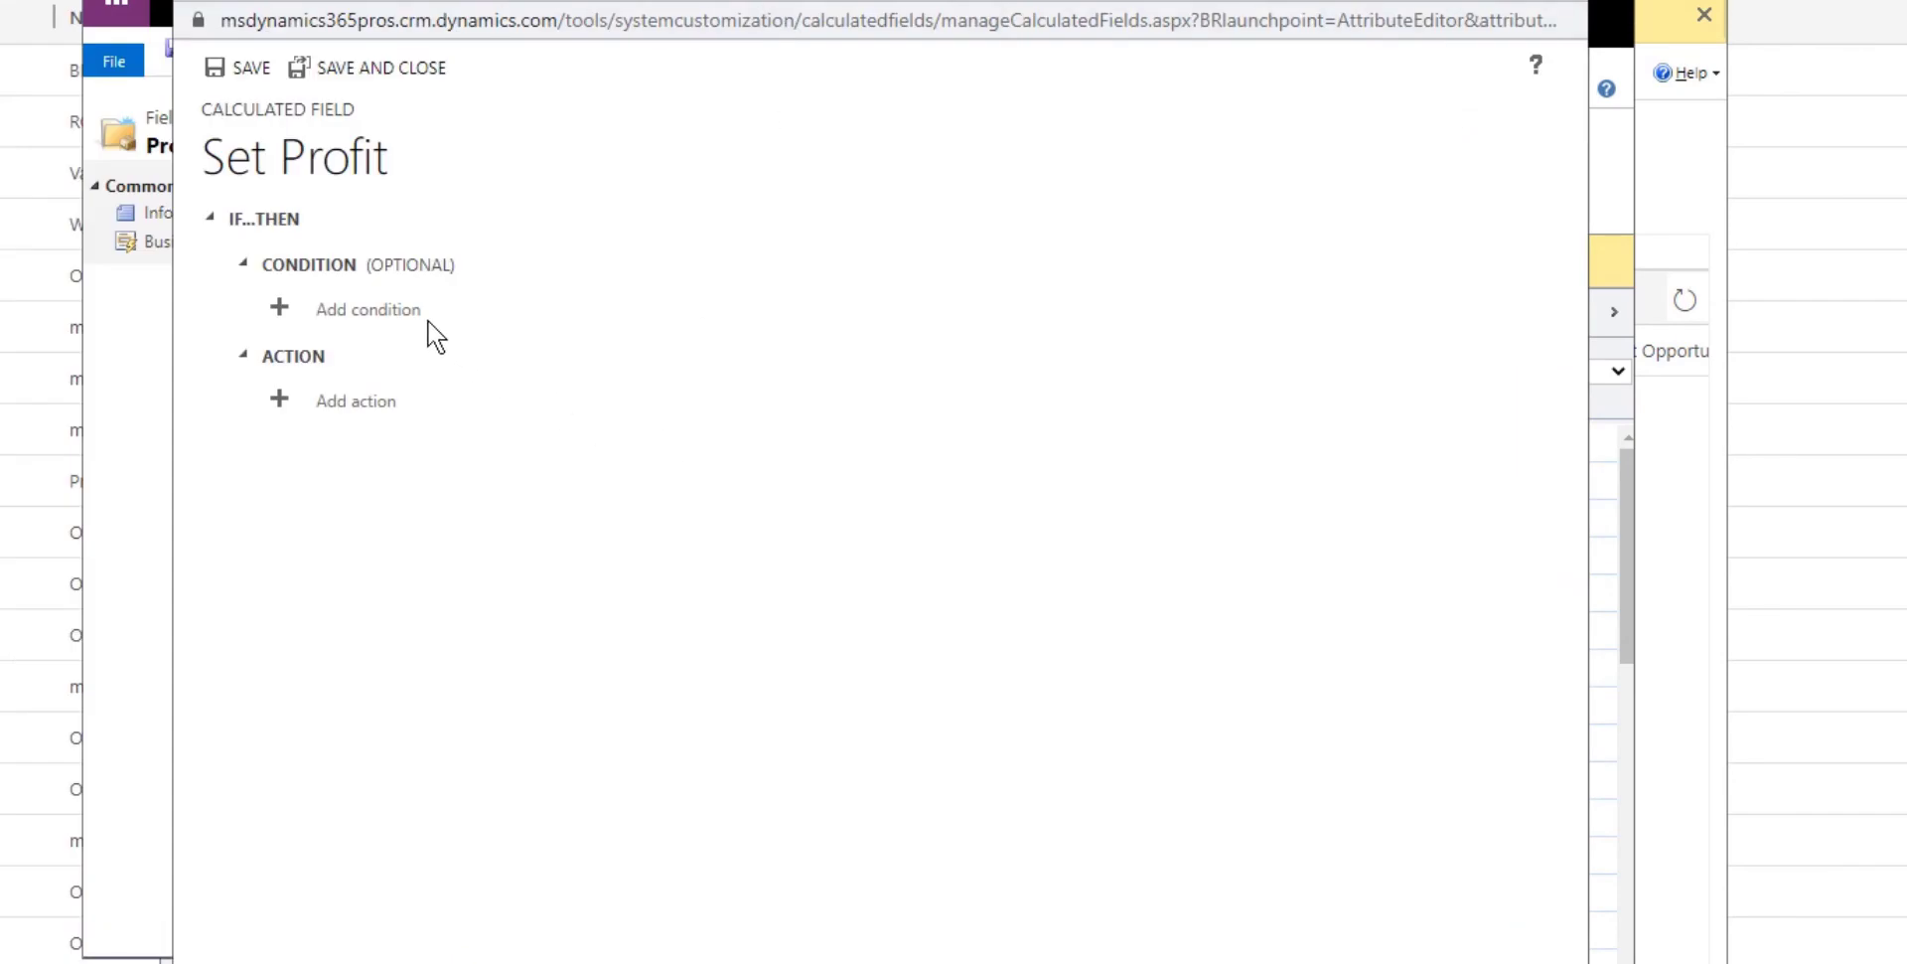
{"action": "left_click", "coordinate": [356, 401]}
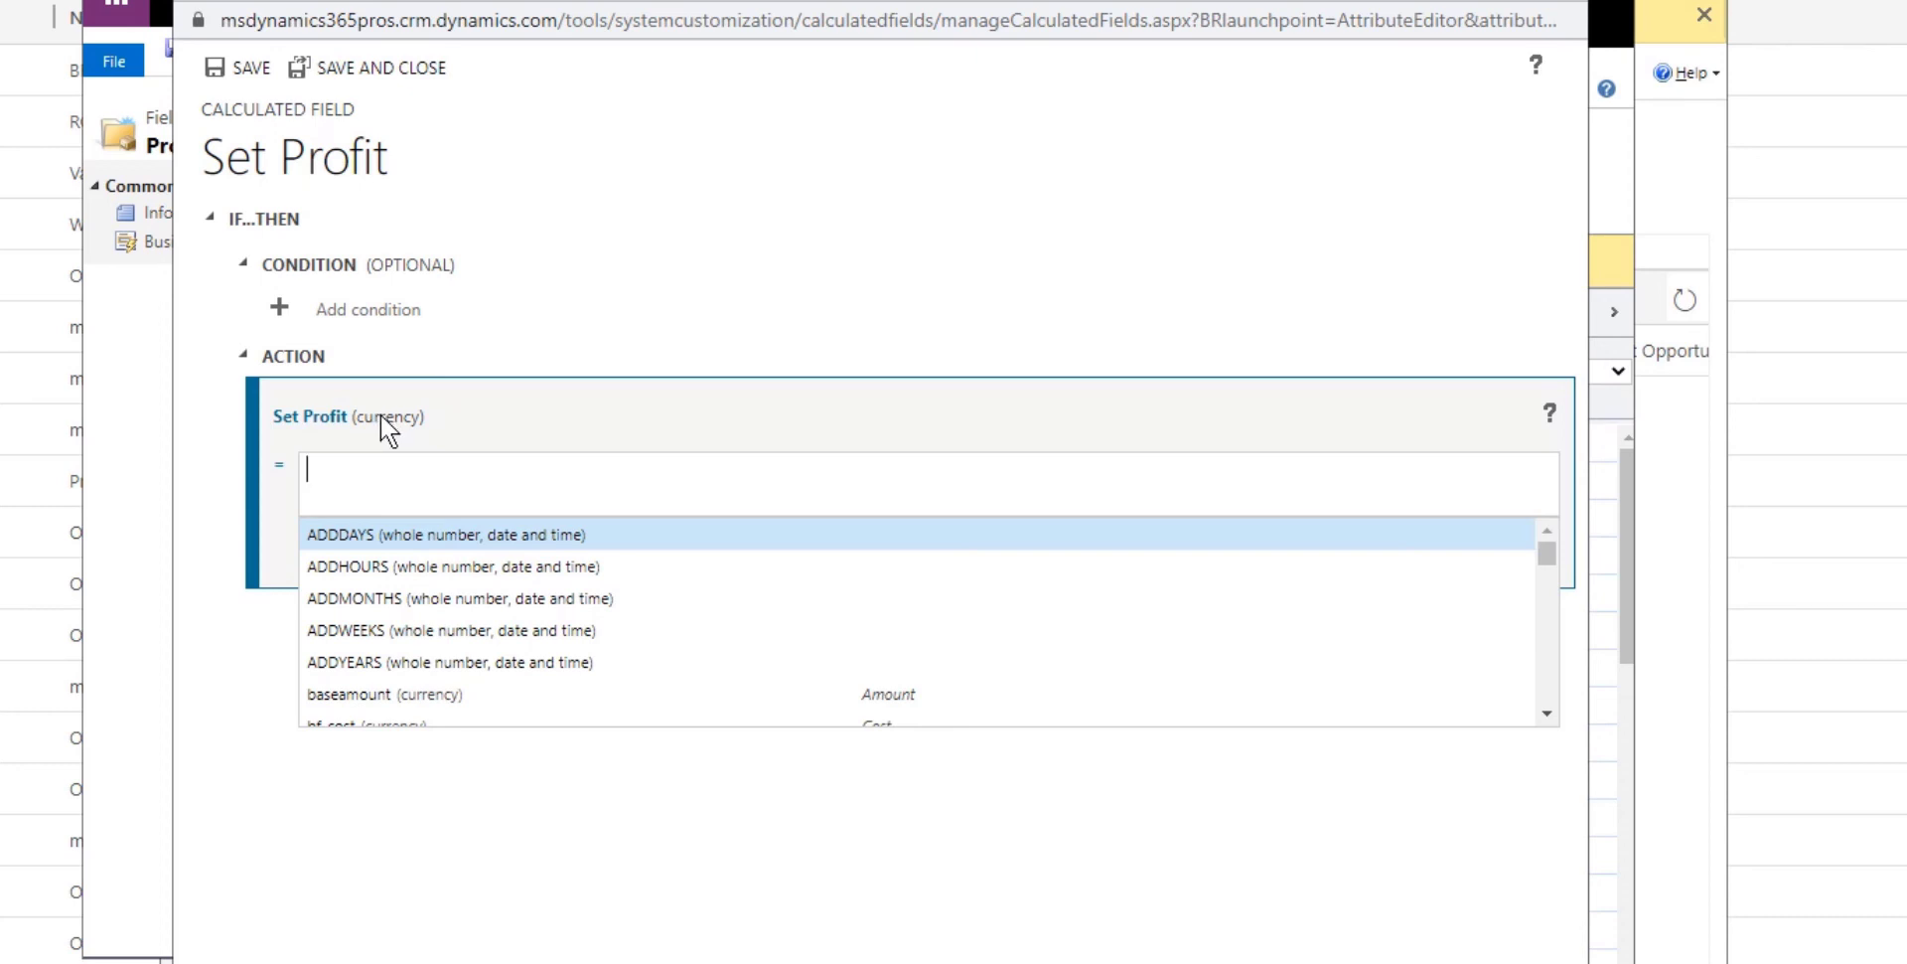
{"action": "type", "text": "ext"}
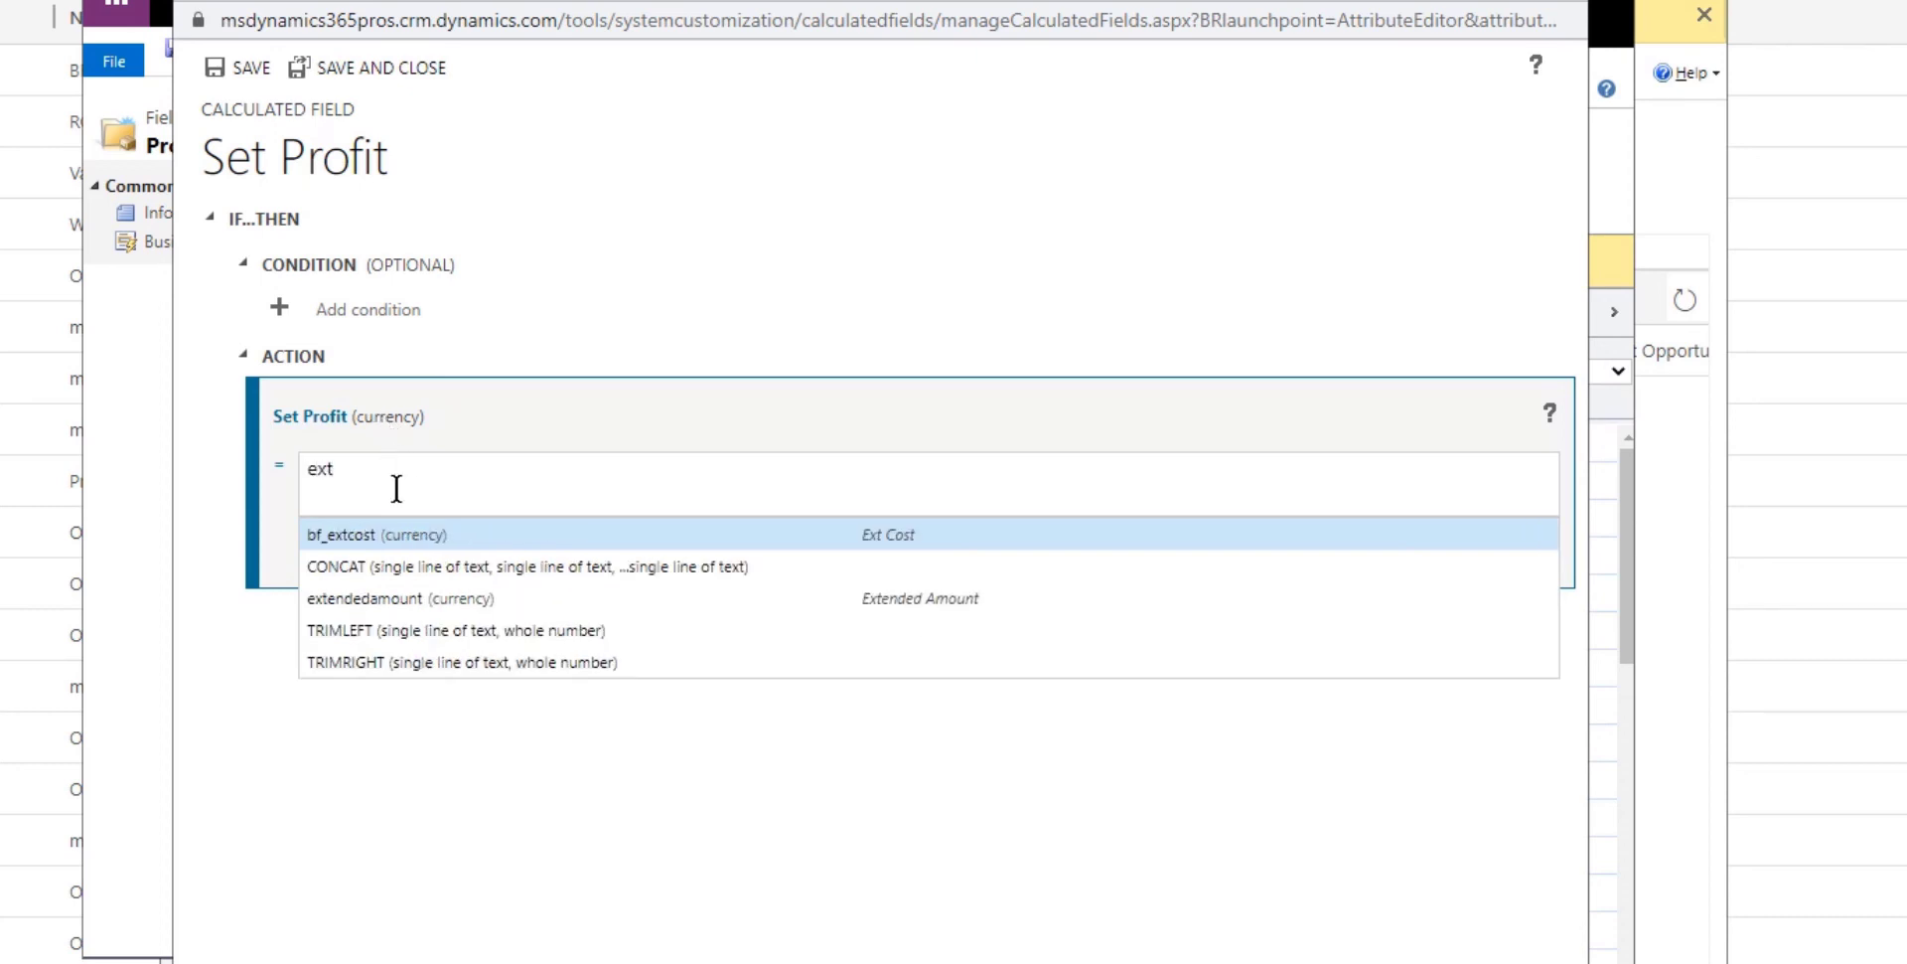
{"action": "left_click", "coordinate": [390, 597]}
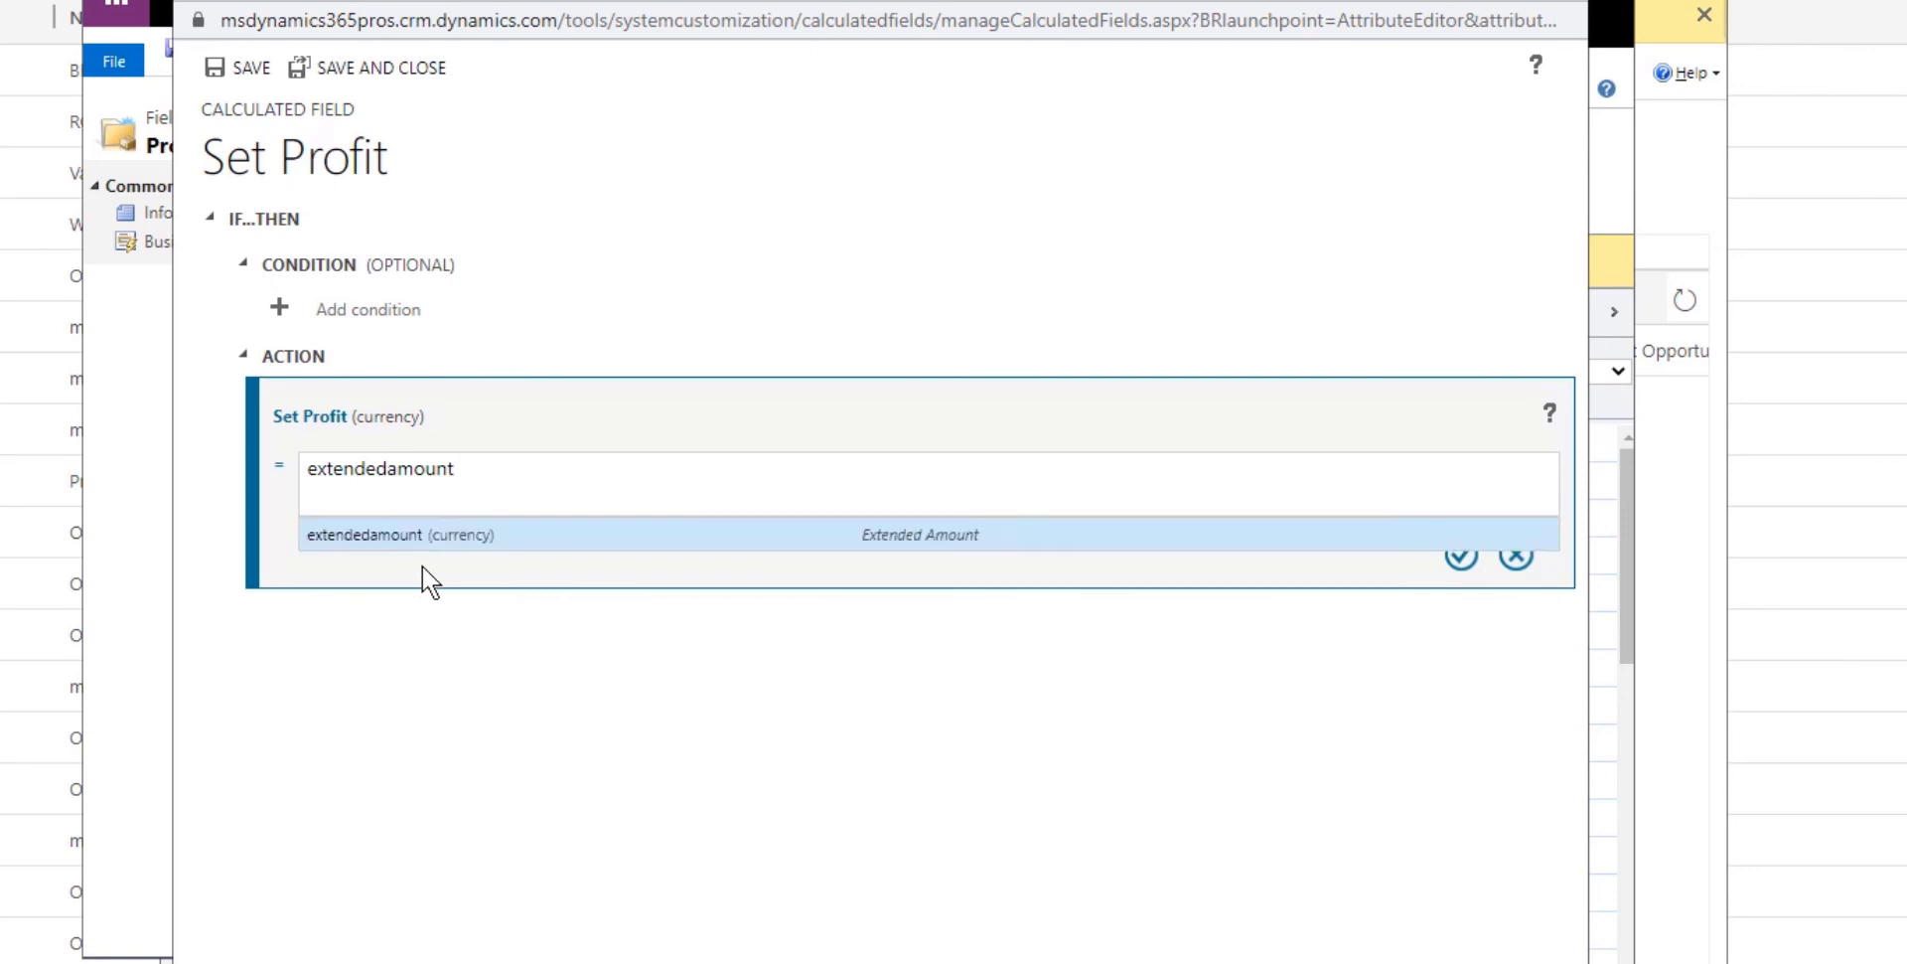
{"action": "type", "text": "- "}
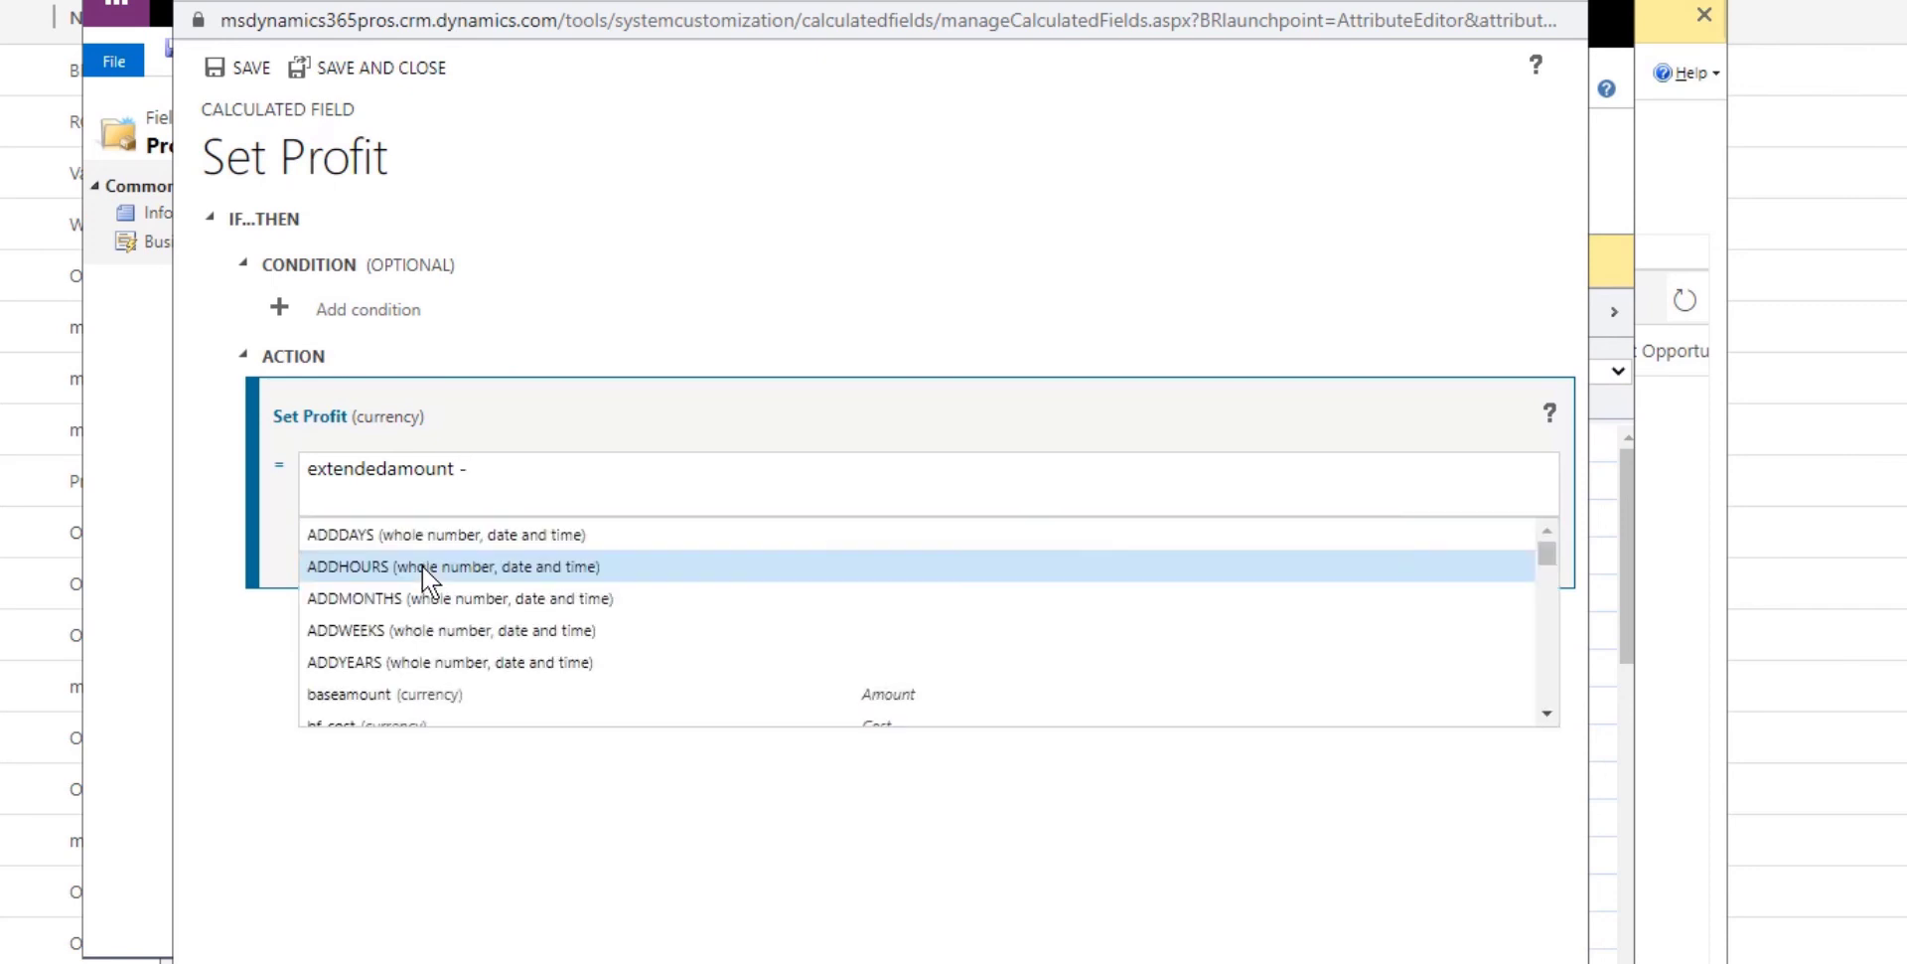
{"action": "type", "text": "ext"}
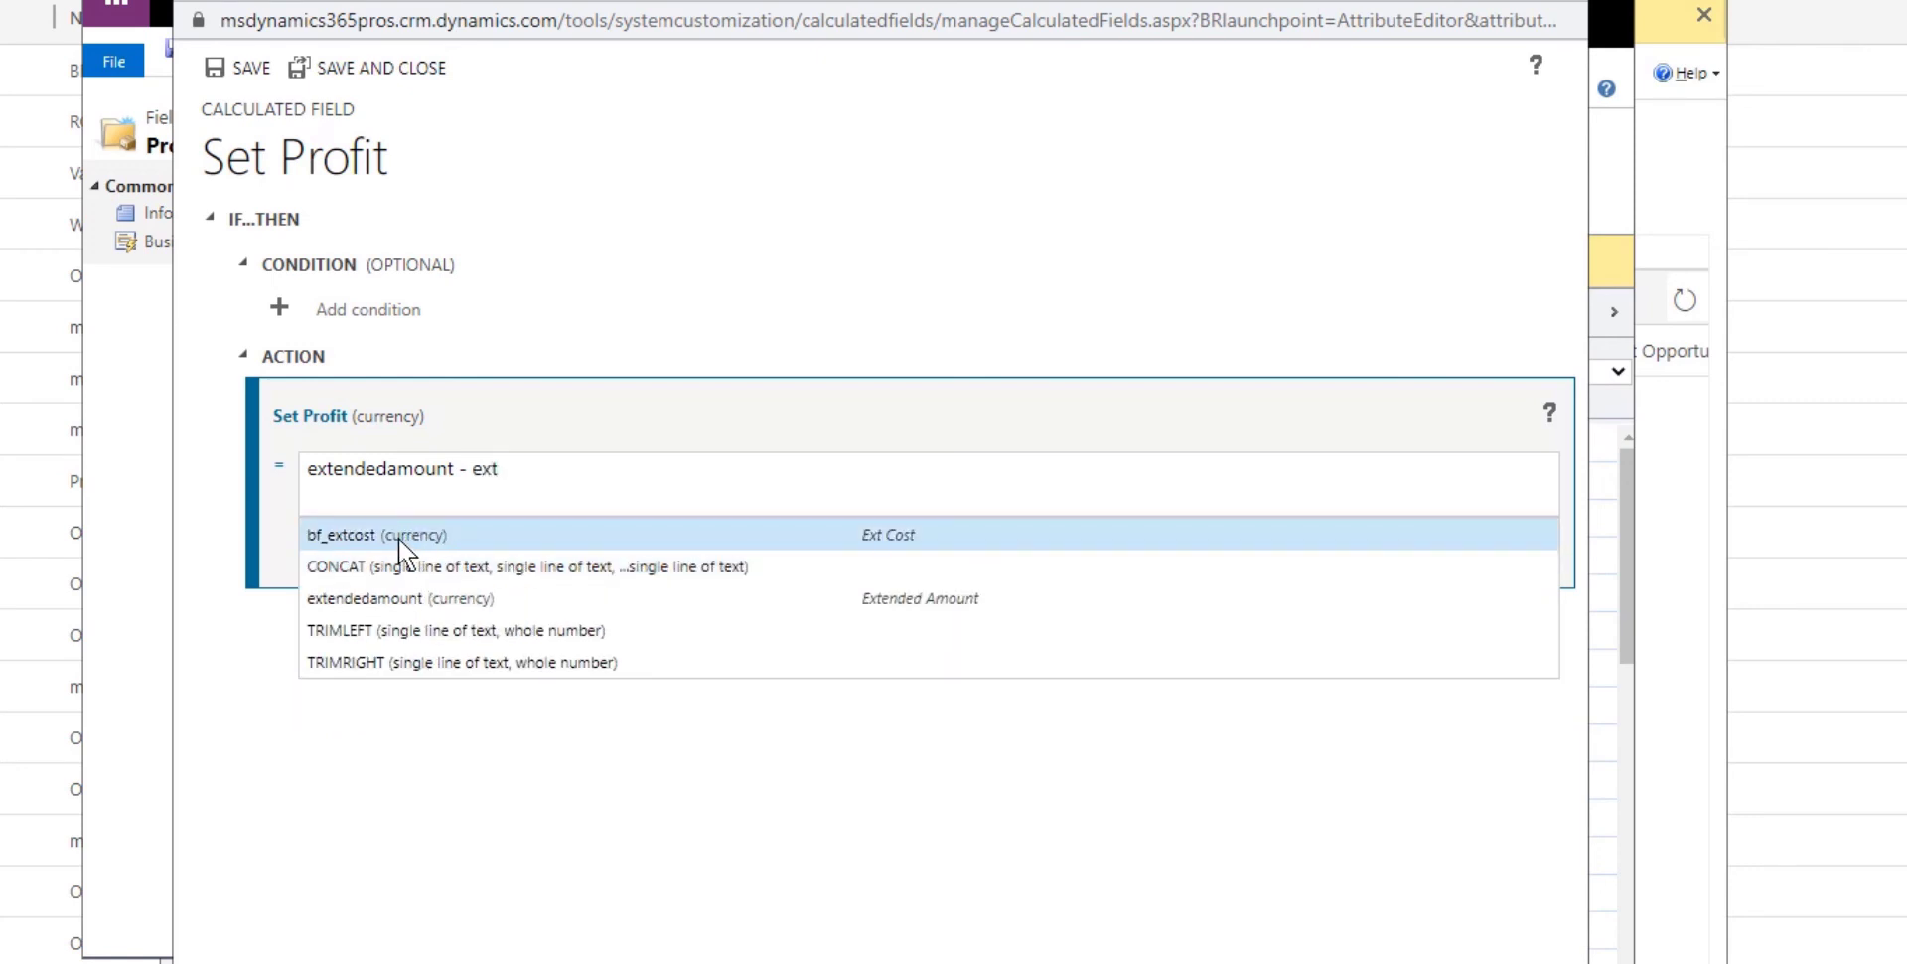
{"action": "left_click", "coordinate": [400, 542]}
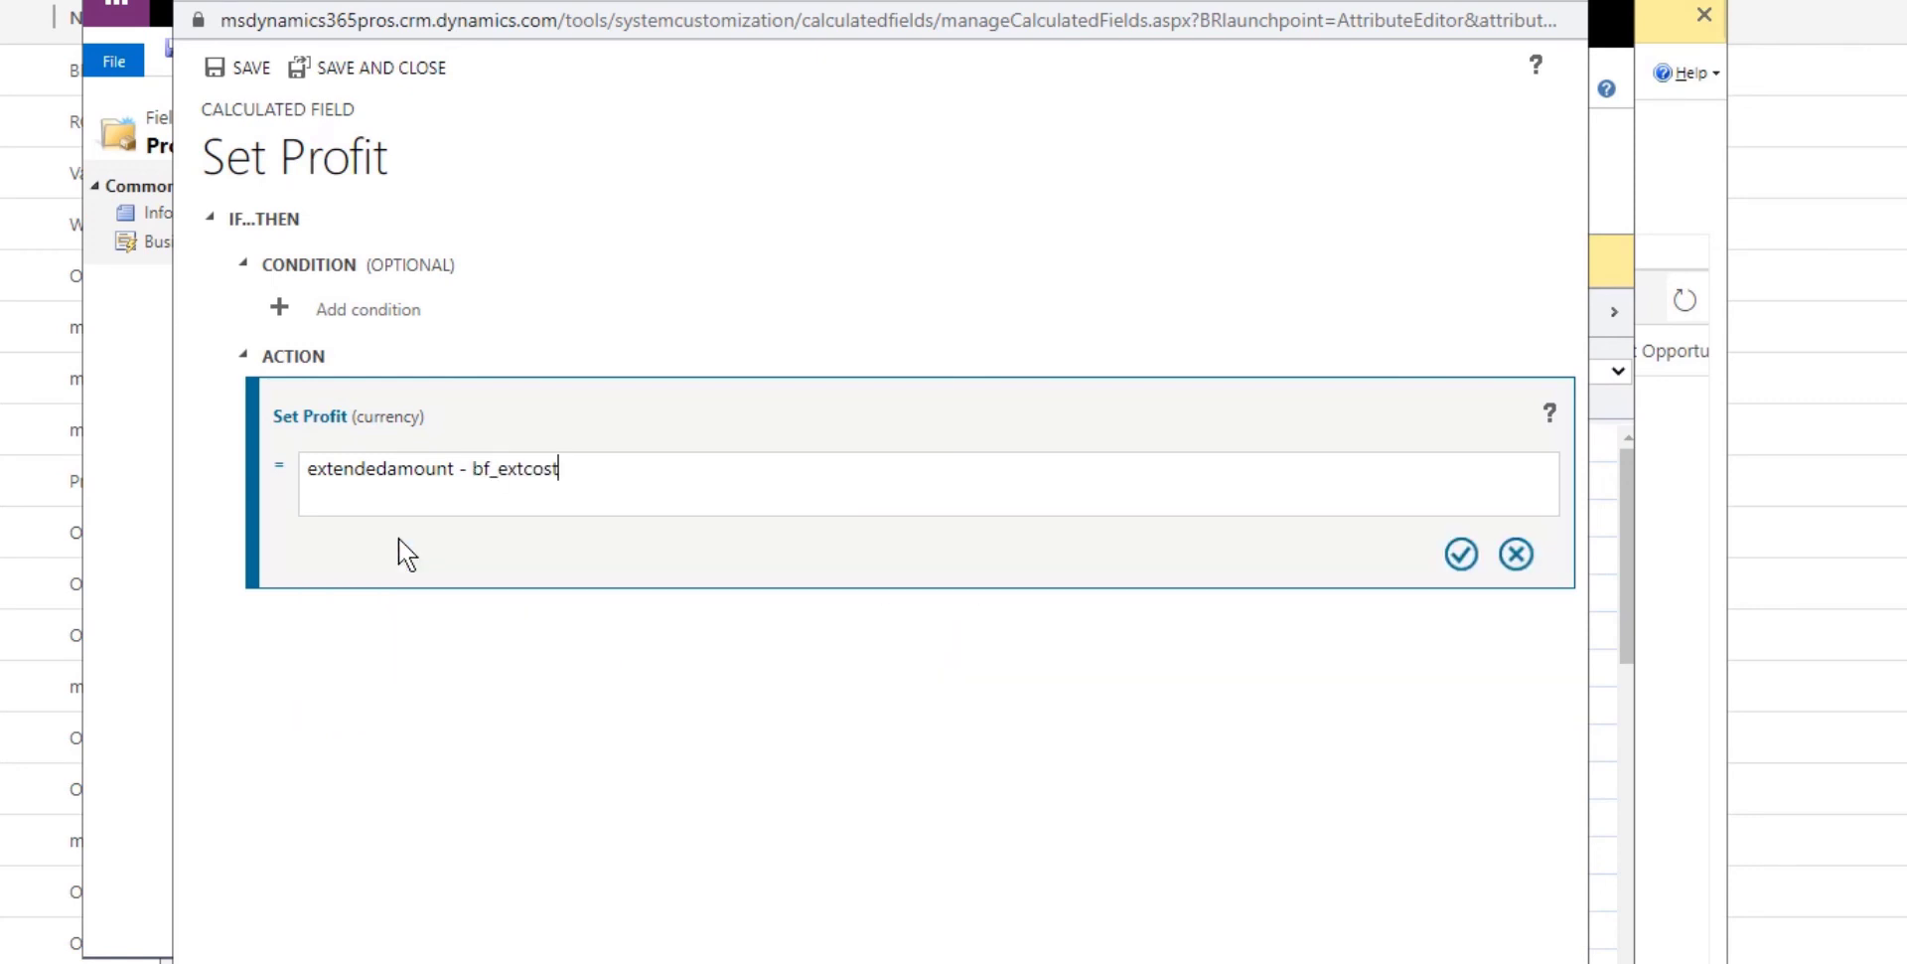
{"action": "left_click", "coordinate": [1461, 553]}
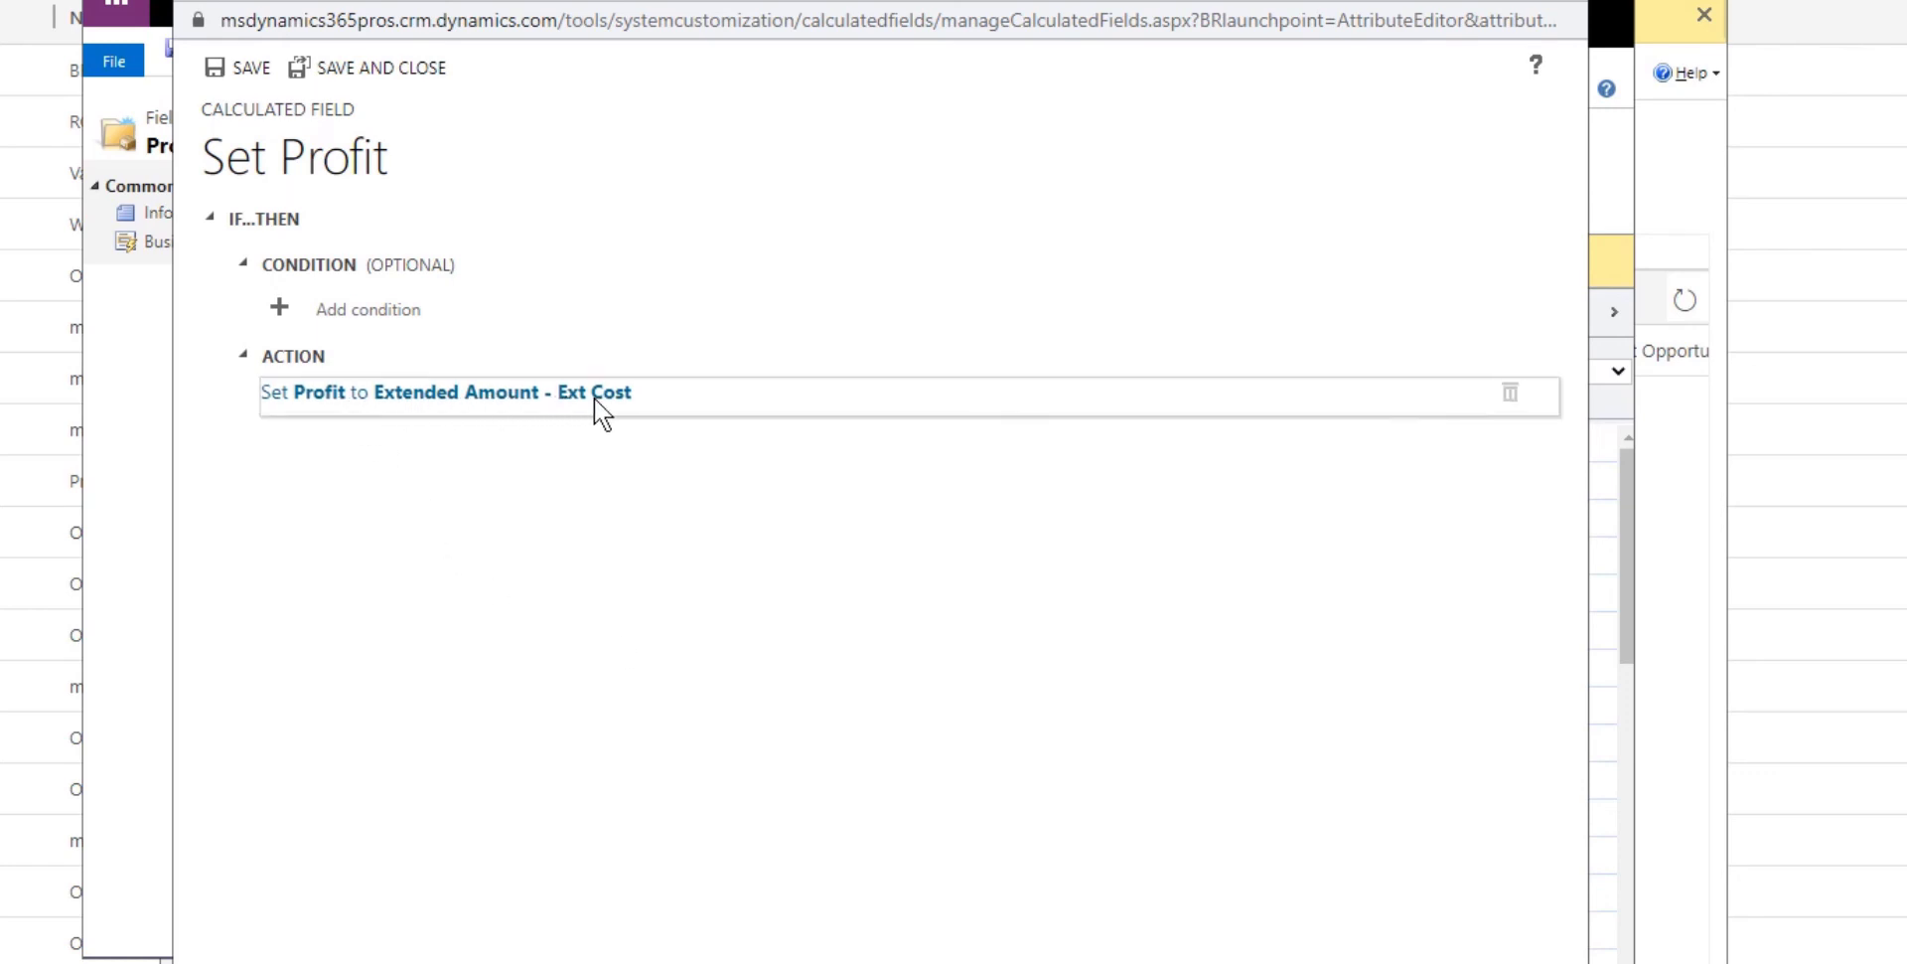
{"action": "left_click", "coordinate": [380, 65]}
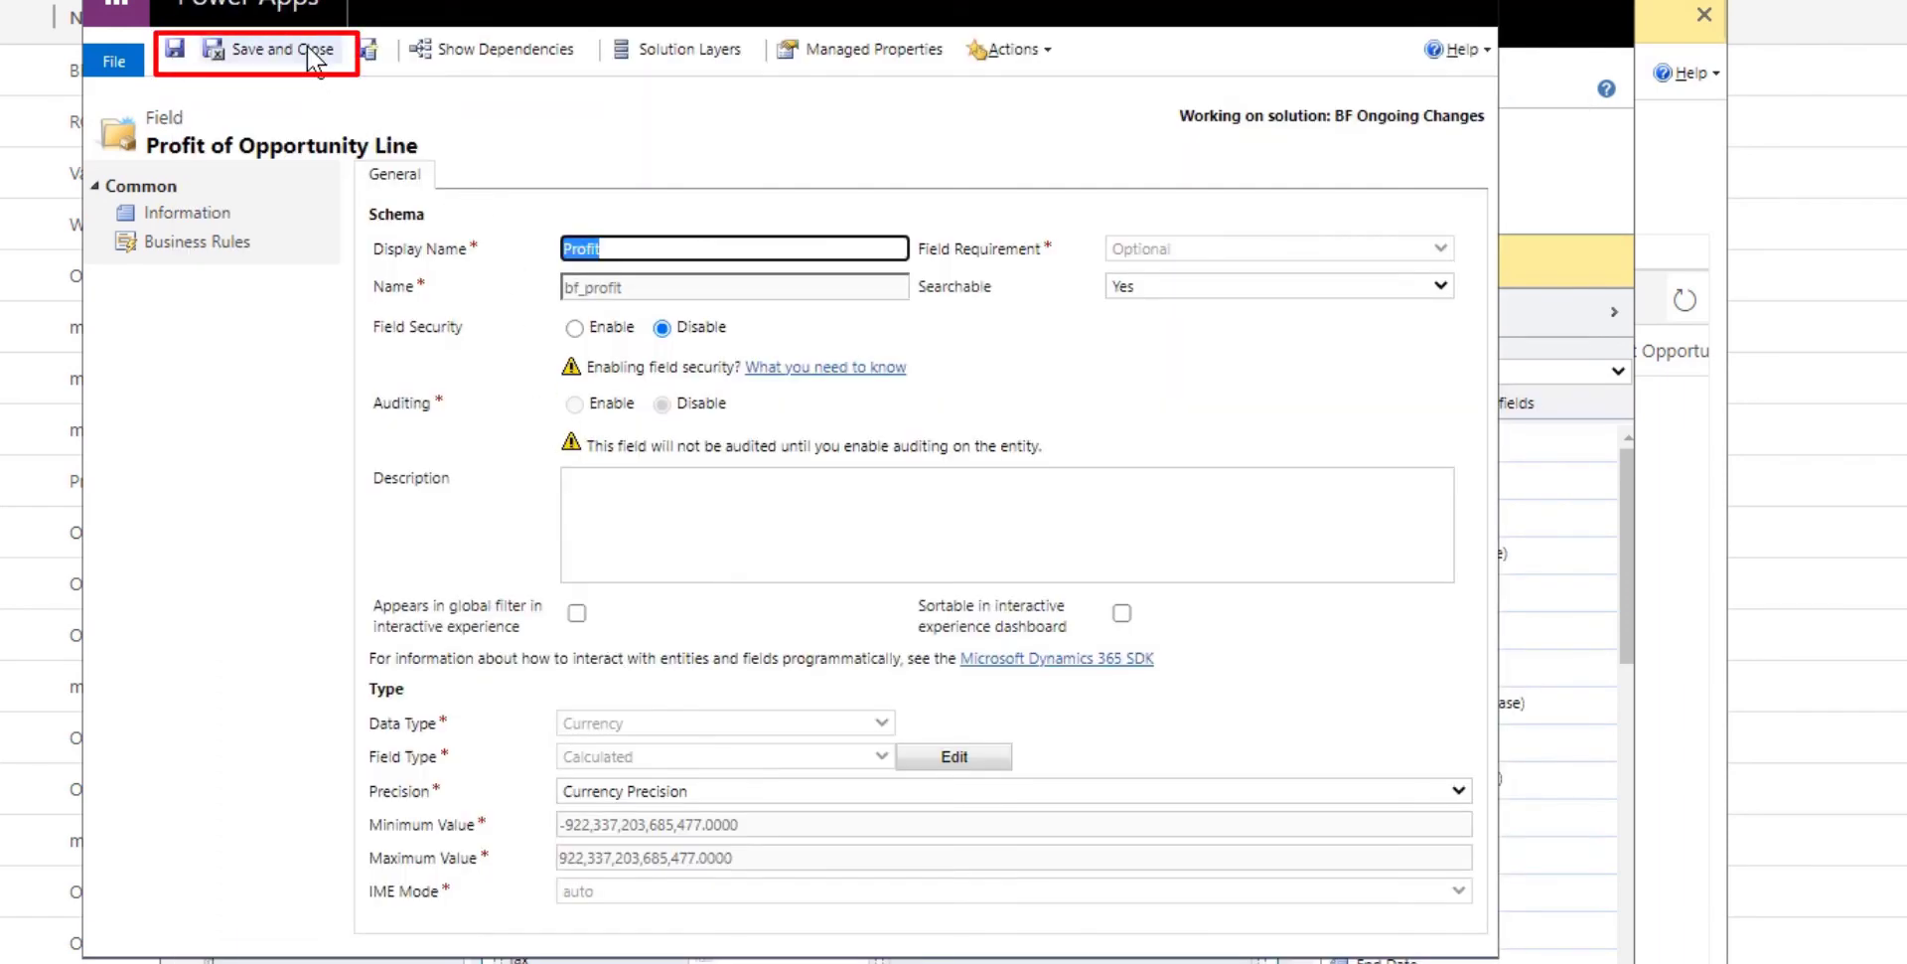
{"action": "left_click", "coordinate": [314, 52]}
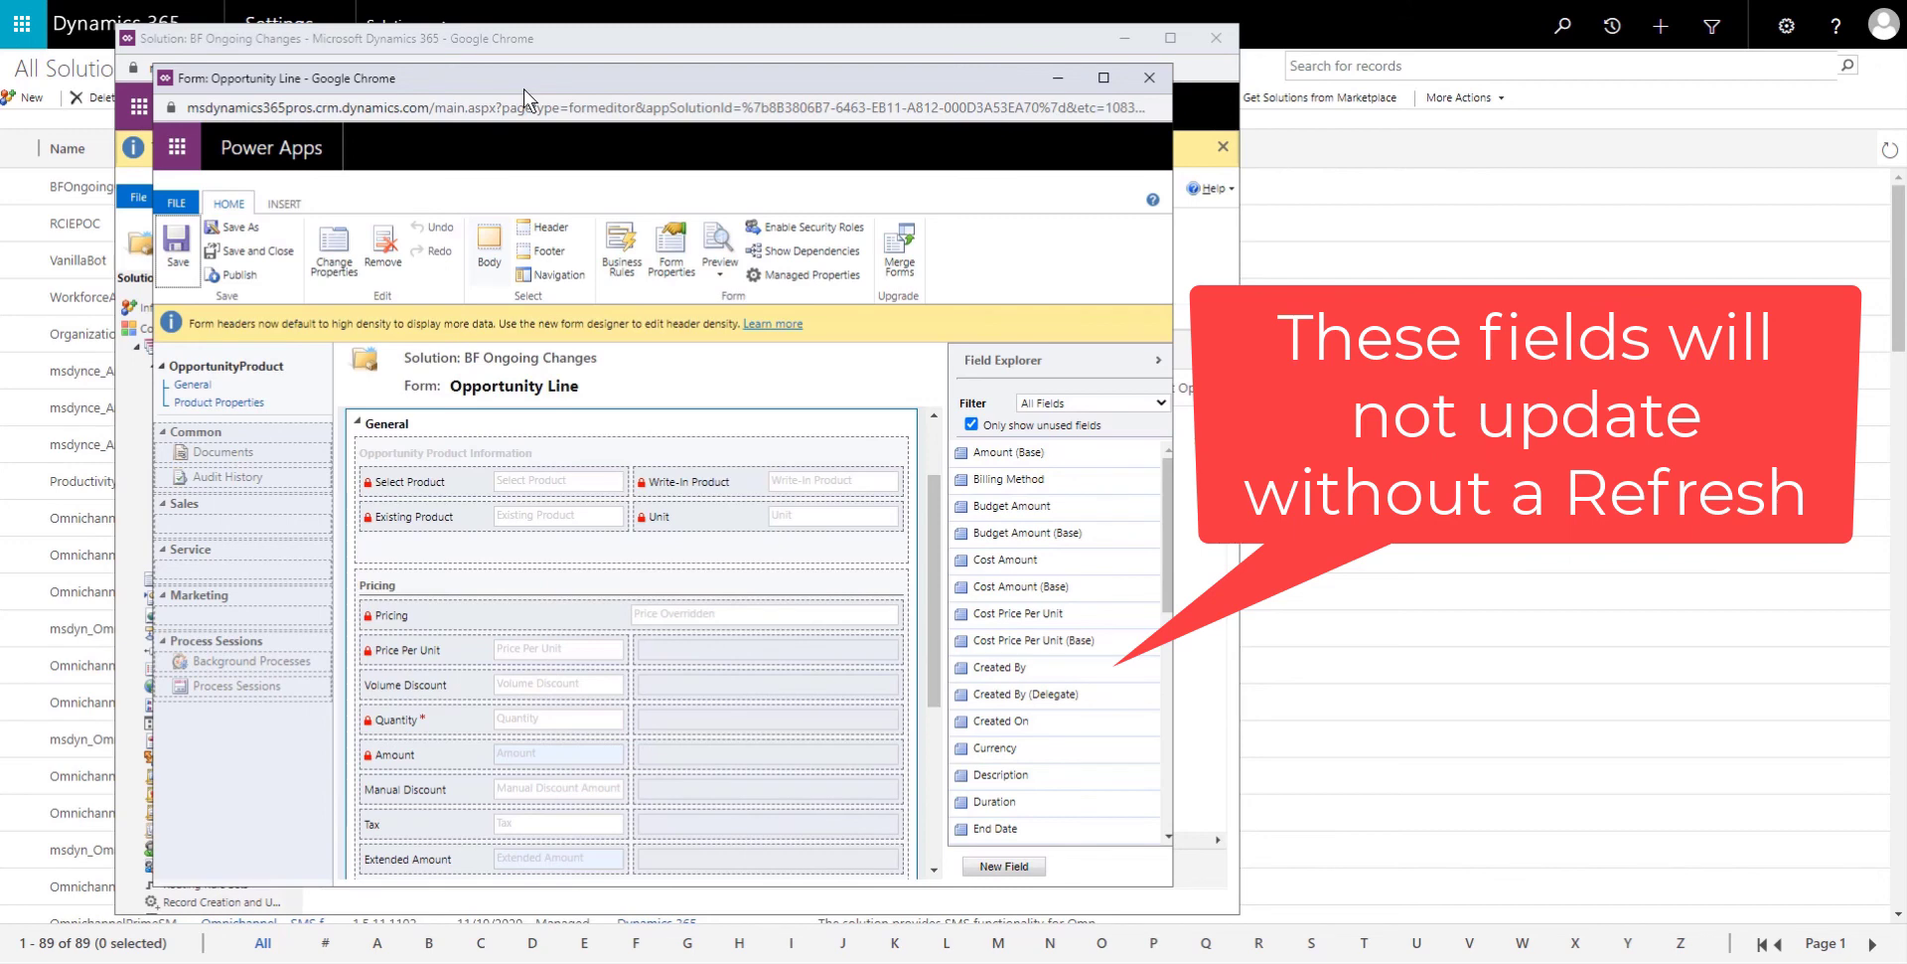
Refresh the Opportunity Line form editor and place the Cost field directly below Amount in the Pricing section
{"action": "key", "text": "F5"}
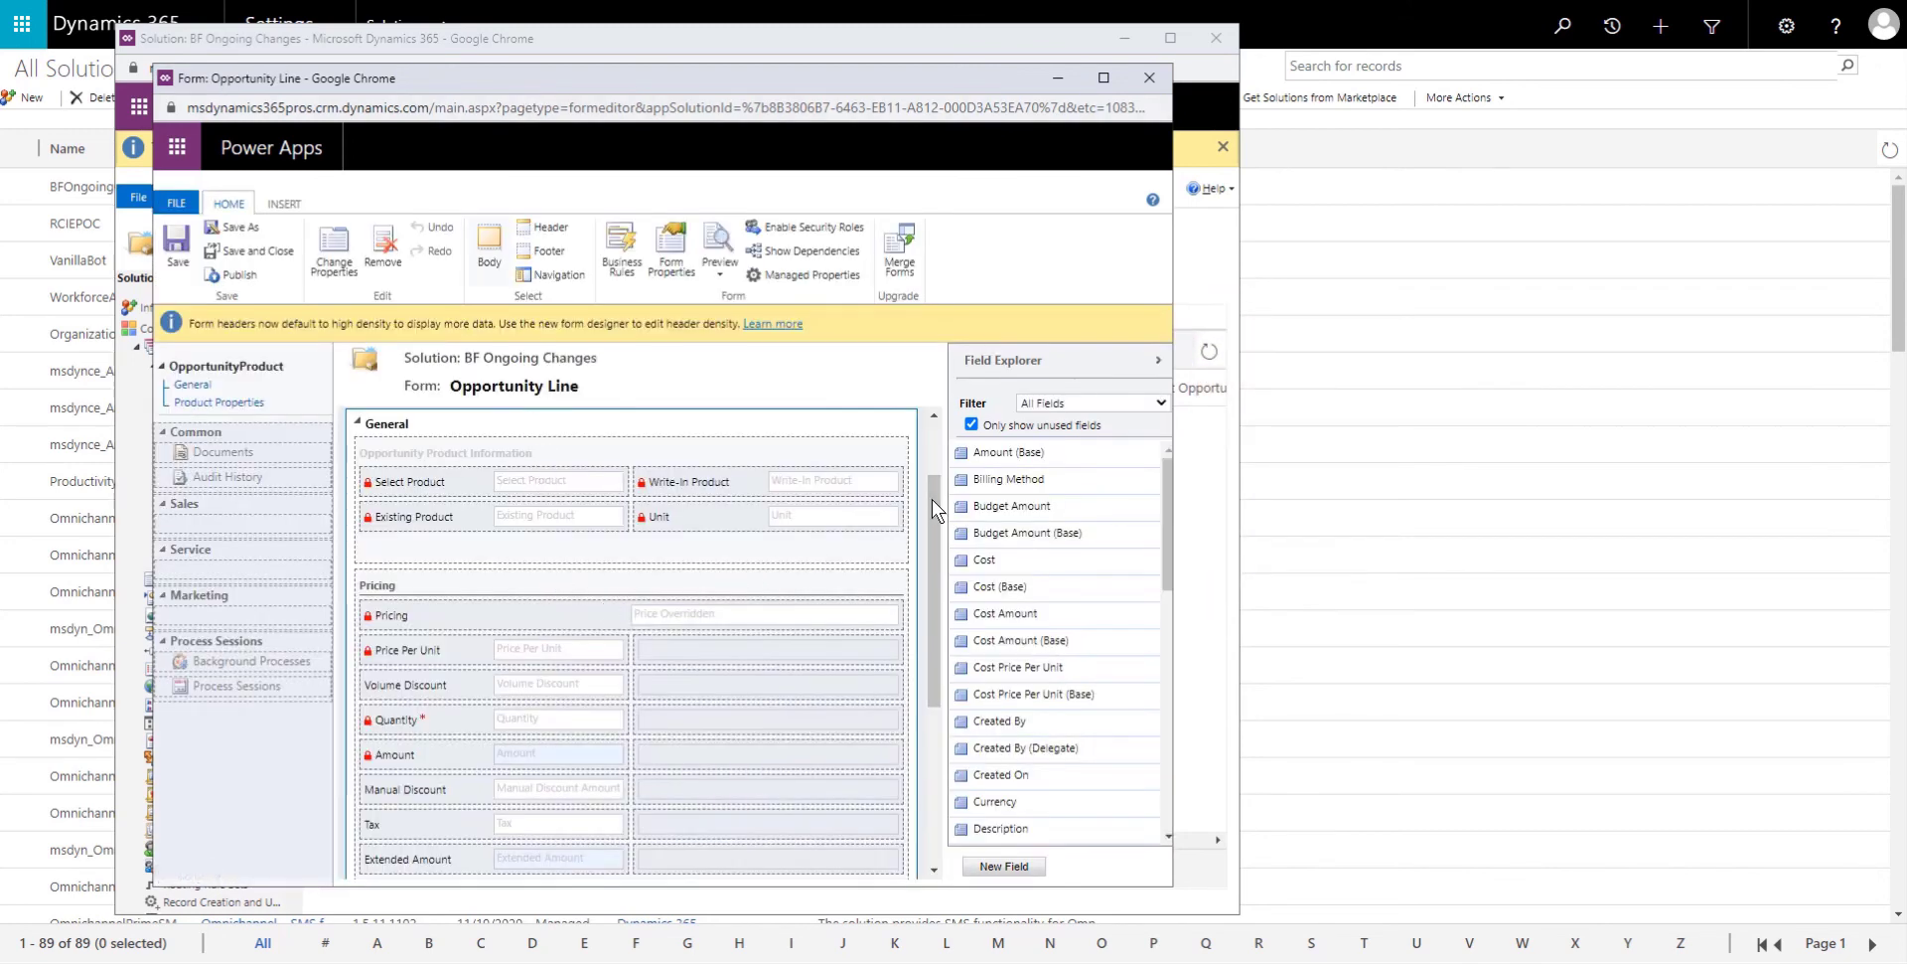
{"action": "left_click_drag", "start_coordinate": [931, 499], "coordinate": [940, 592]}
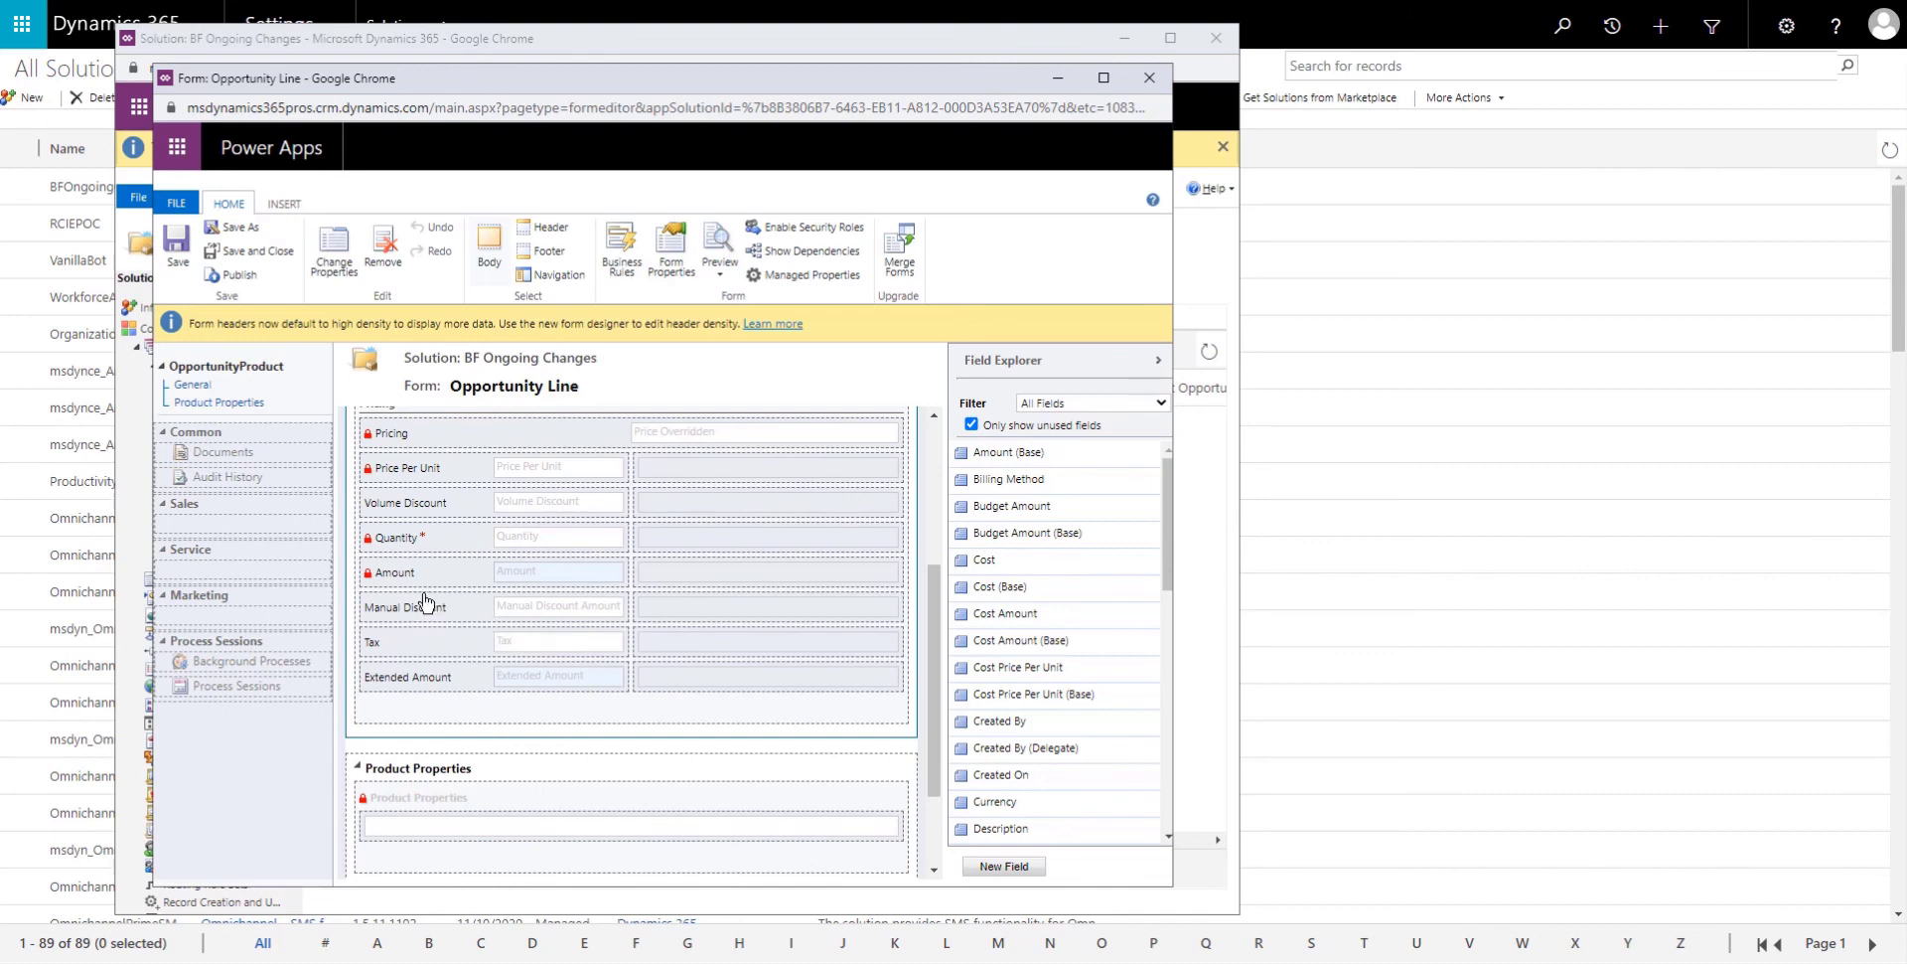
{"action": "left_click", "coordinate": [984, 559]}
{"action": "left_click_drag", "start_coordinate": [933, 574], "coordinate": [453, 600]}
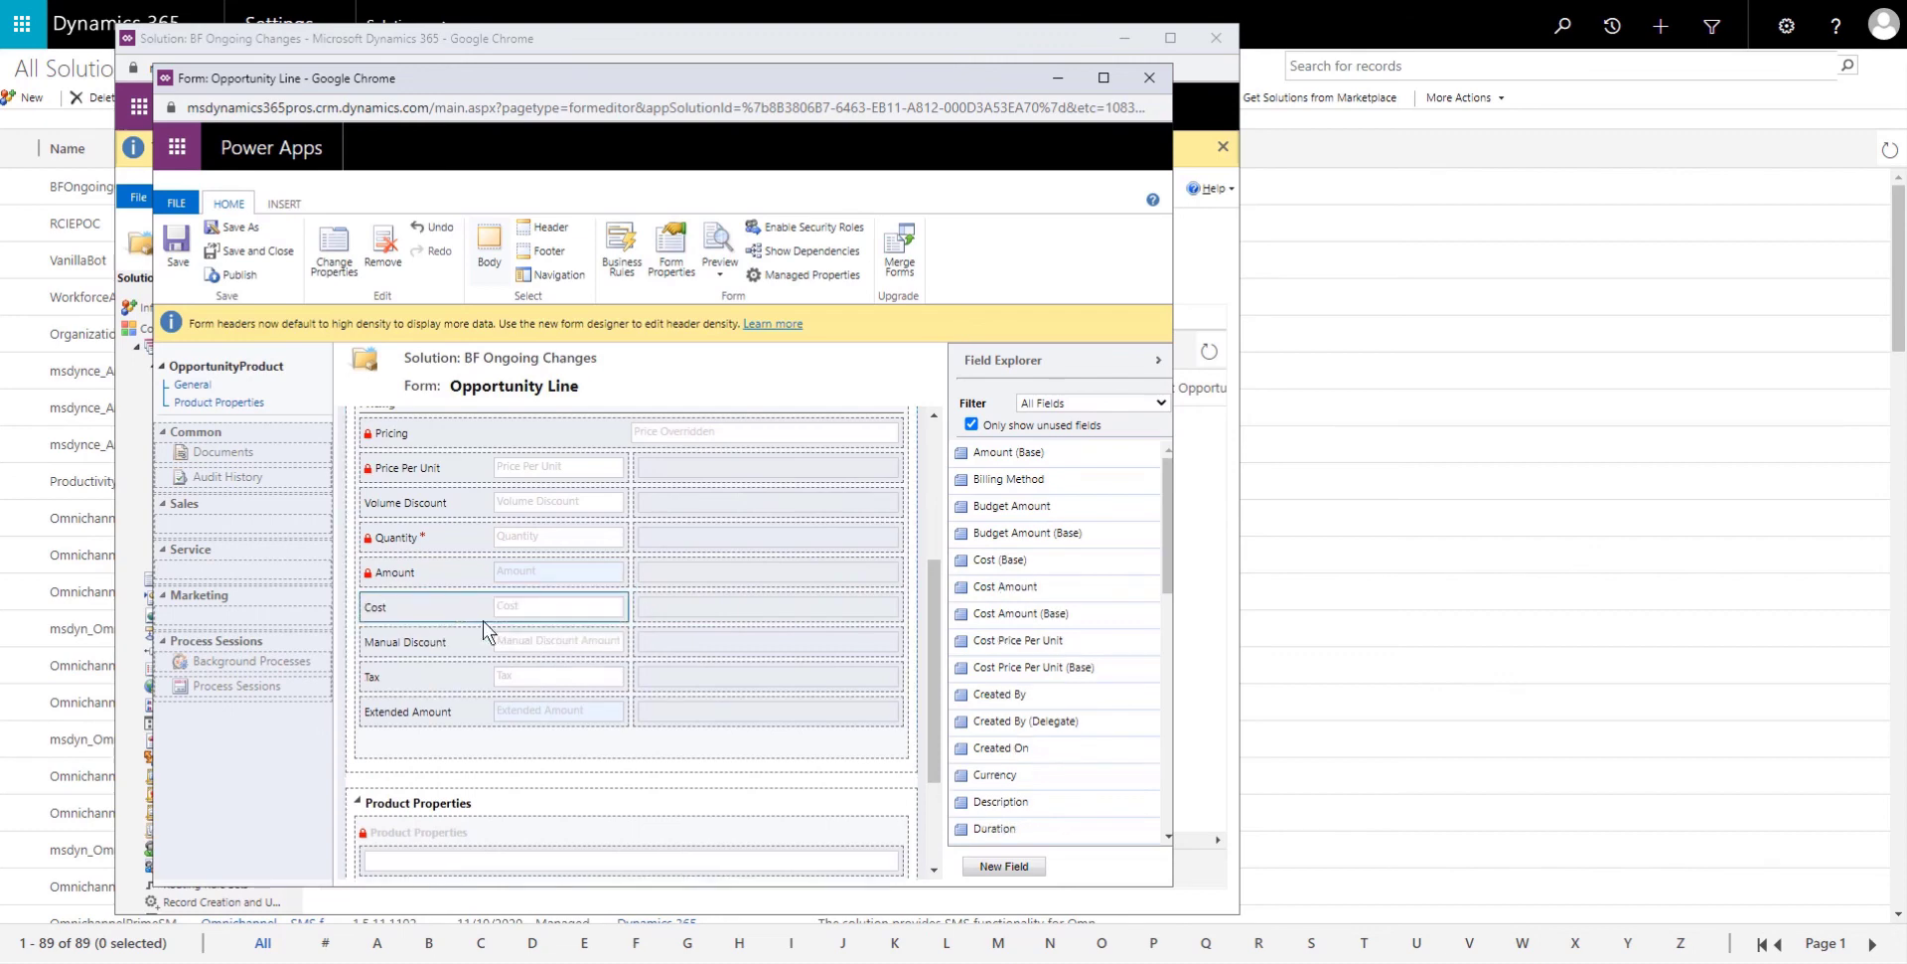
Place the Ext Cost and Profit fields below Extended Amount in the Pricing section, and save and close the form
{"action": "scroll", "coordinate": [483, 620], "scroll_direction": "down", "scroll_amount": 2}
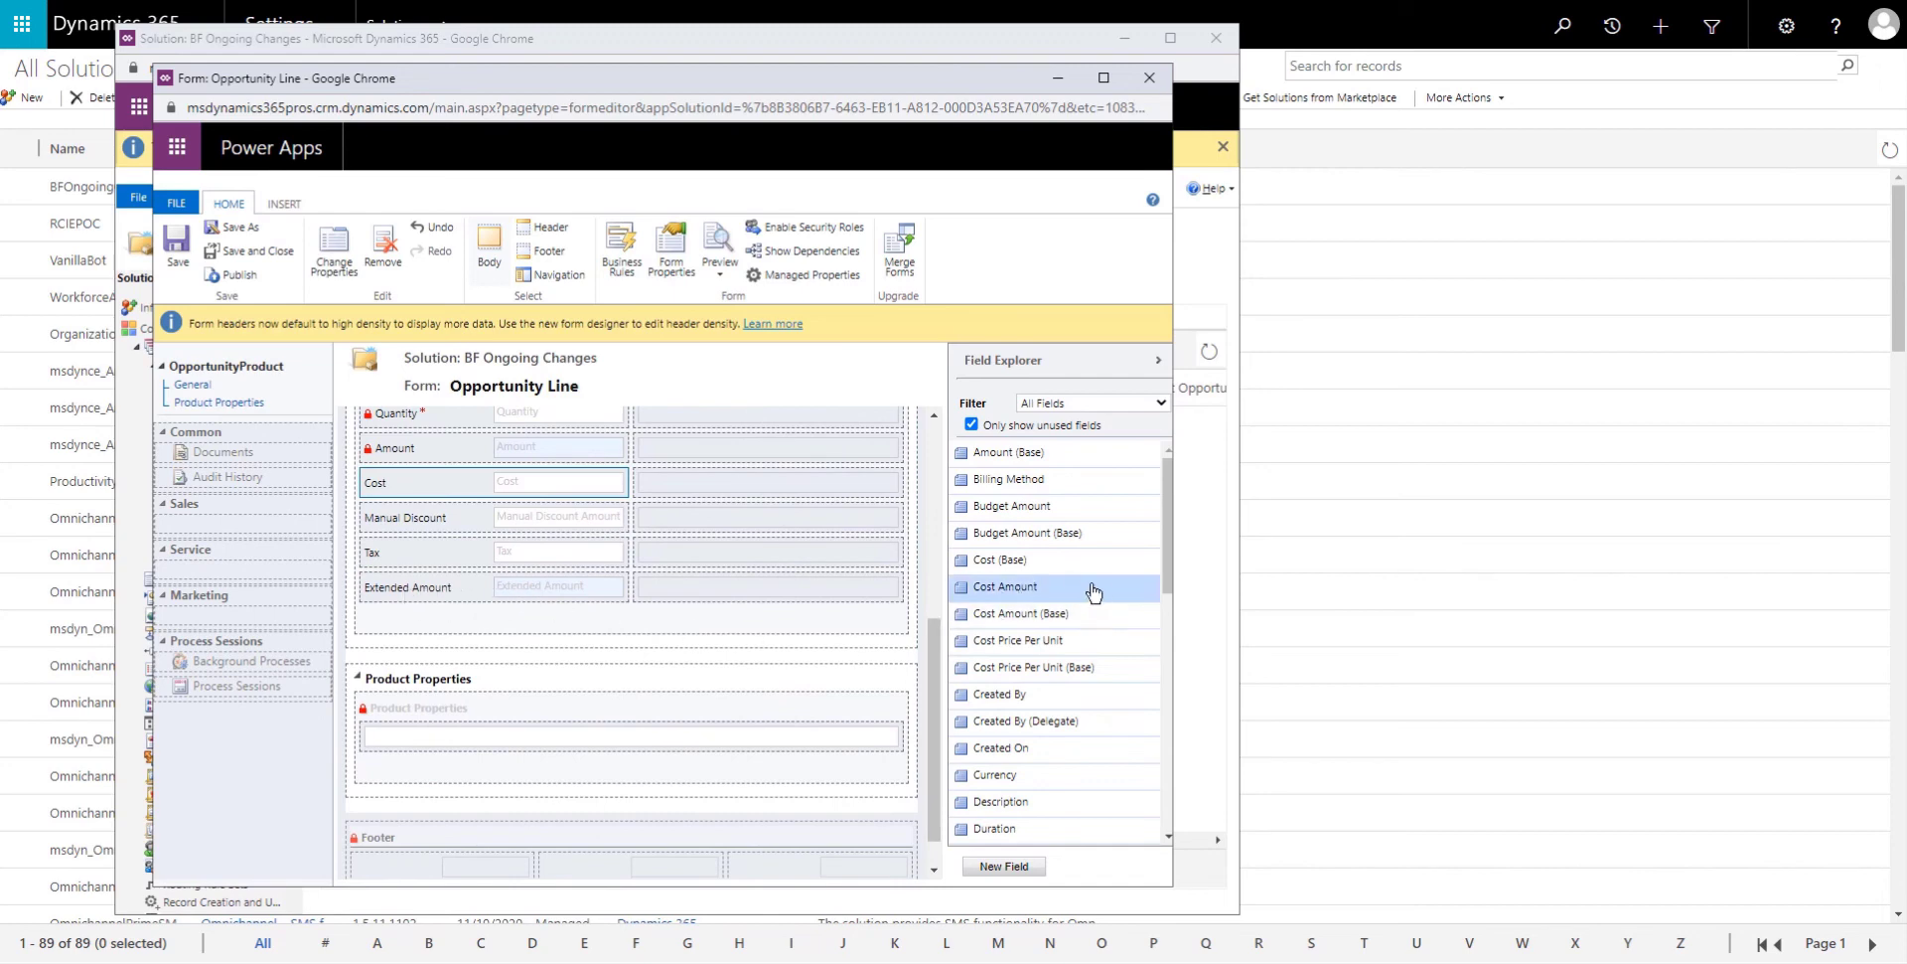
{"action": "left_click_drag", "start_coordinate": [1170, 536], "coordinate": [1173, 644]}
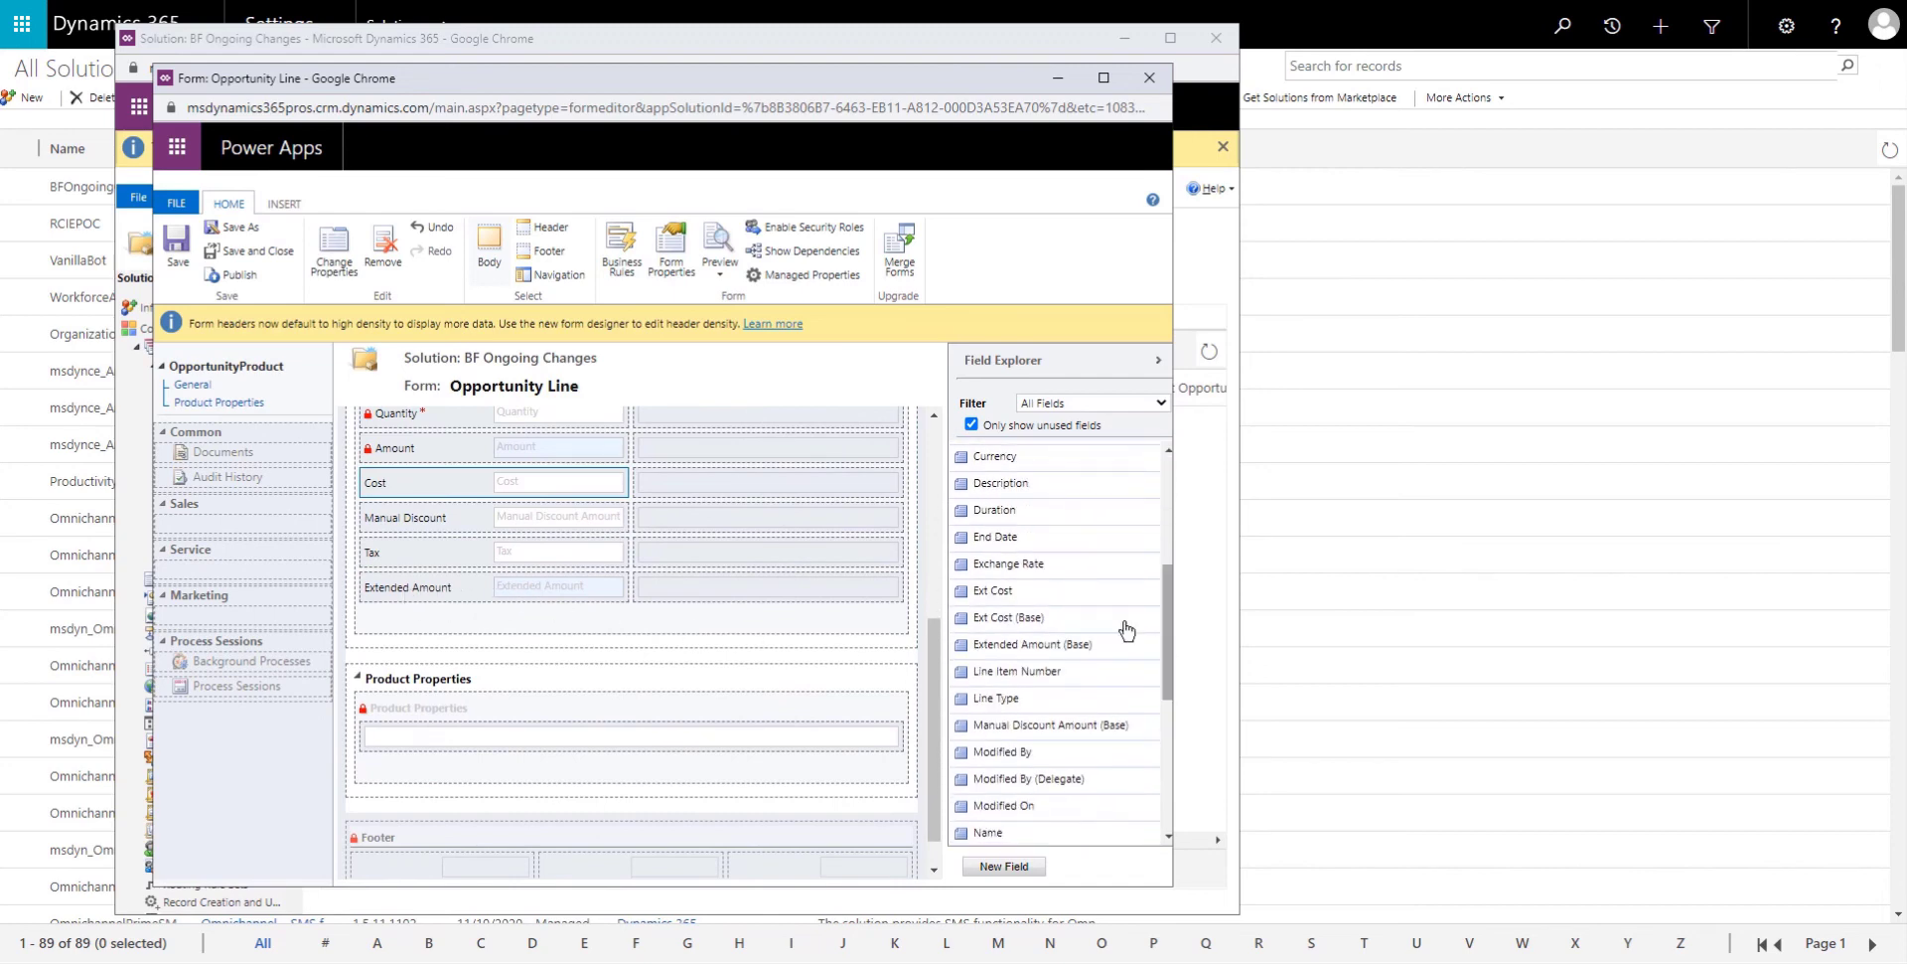
{"action": "left_click_drag", "start_coordinate": [1030, 593], "coordinate": [479, 600]}
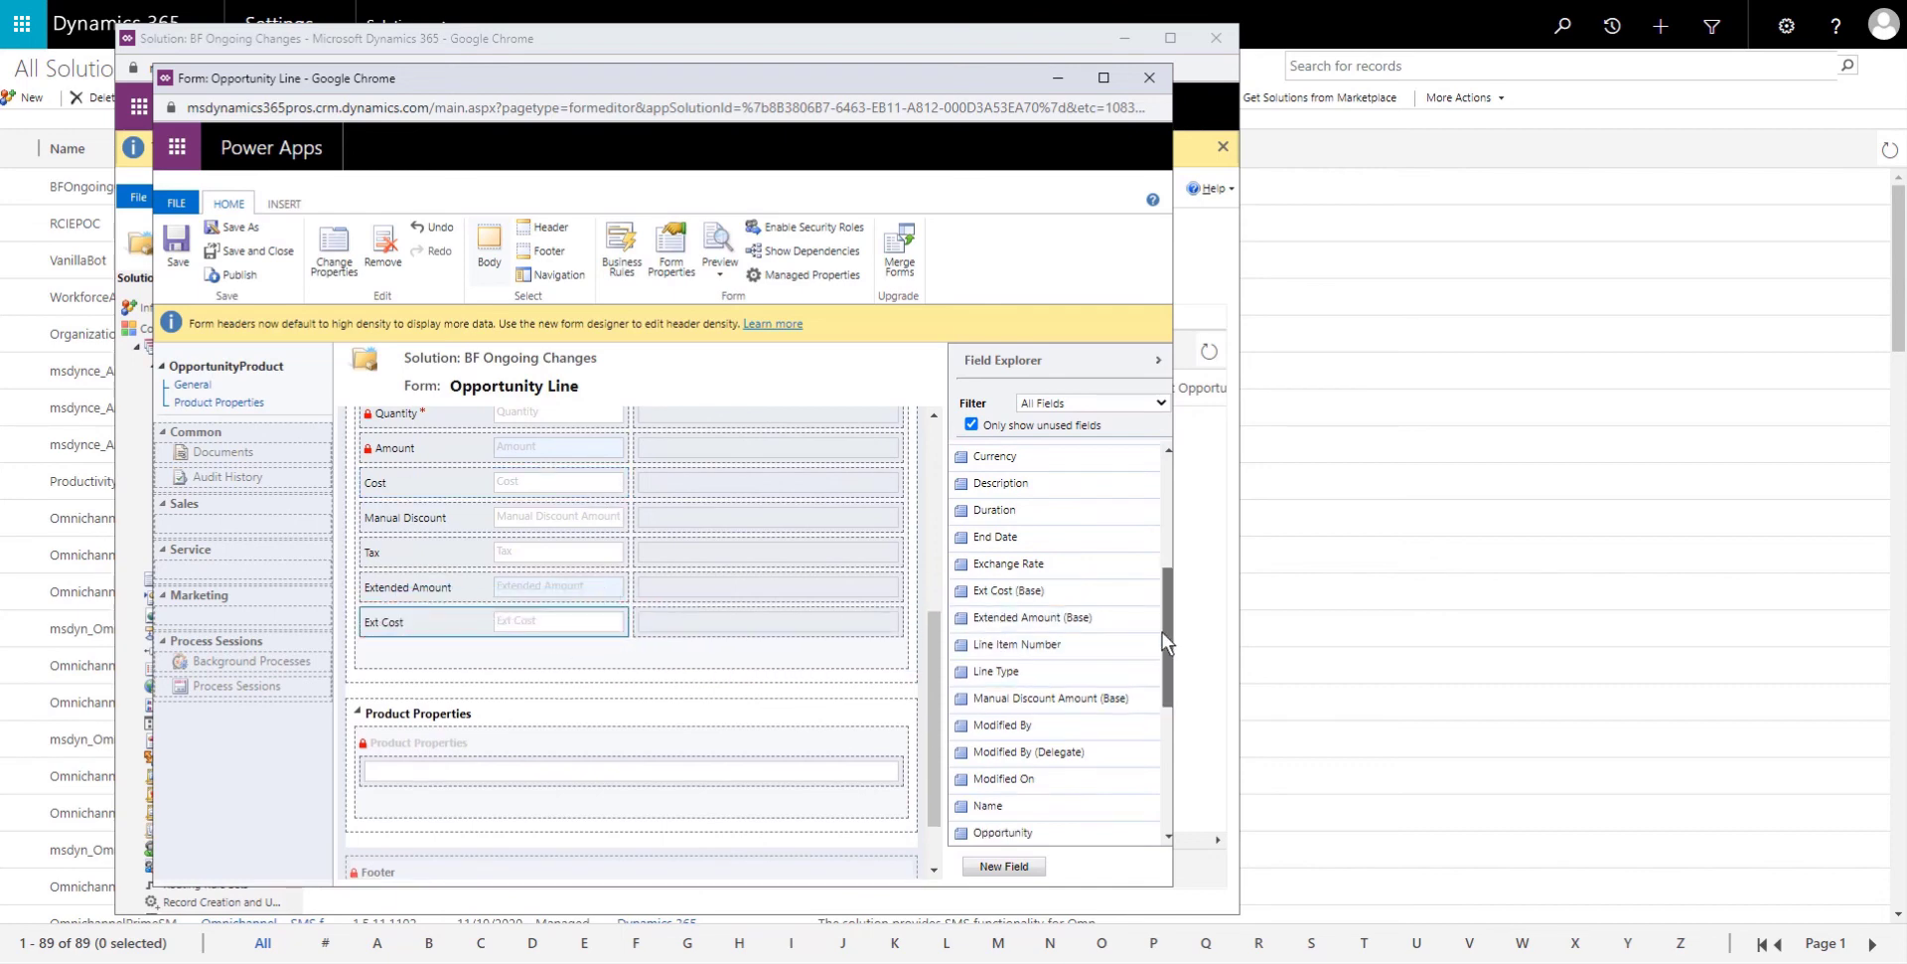
{"action": "left_click_drag", "start_coordinate": [1162, 632], "coordinate": [1163, 693]}
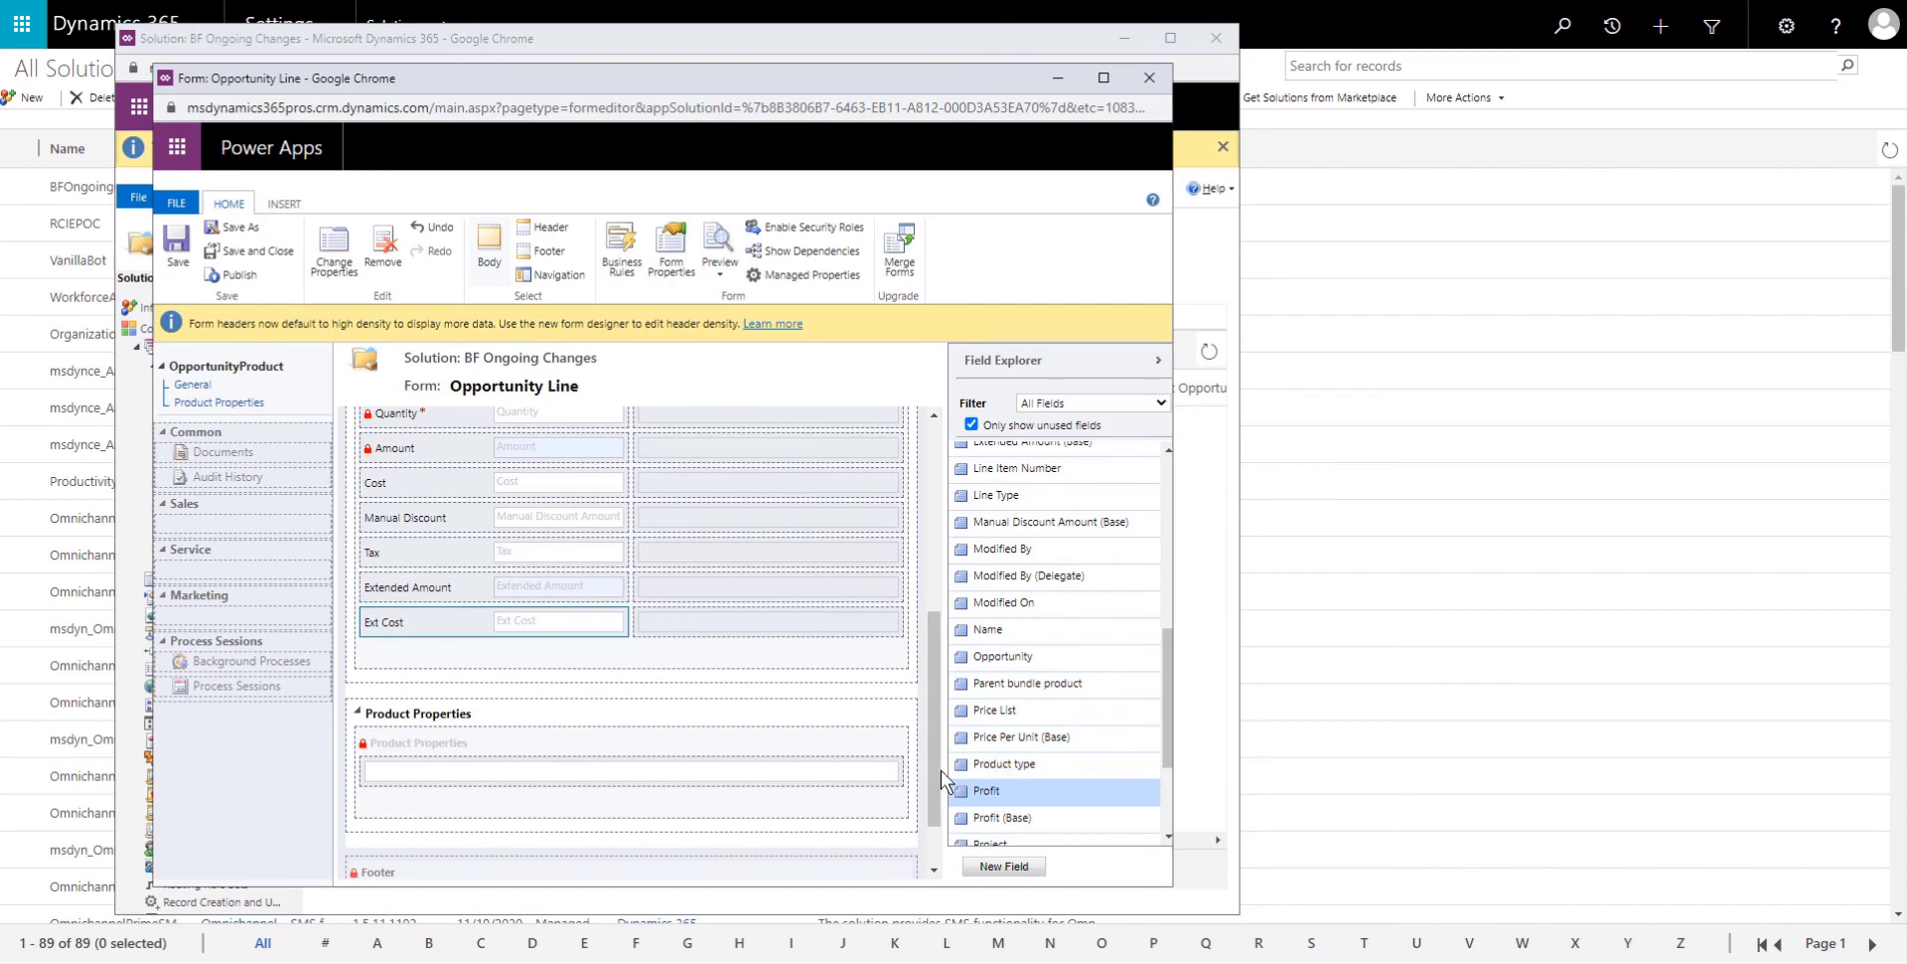
{"action": "left_click_drag", "start_coordinate": [989, 790], "coordinate": [457, 628]}
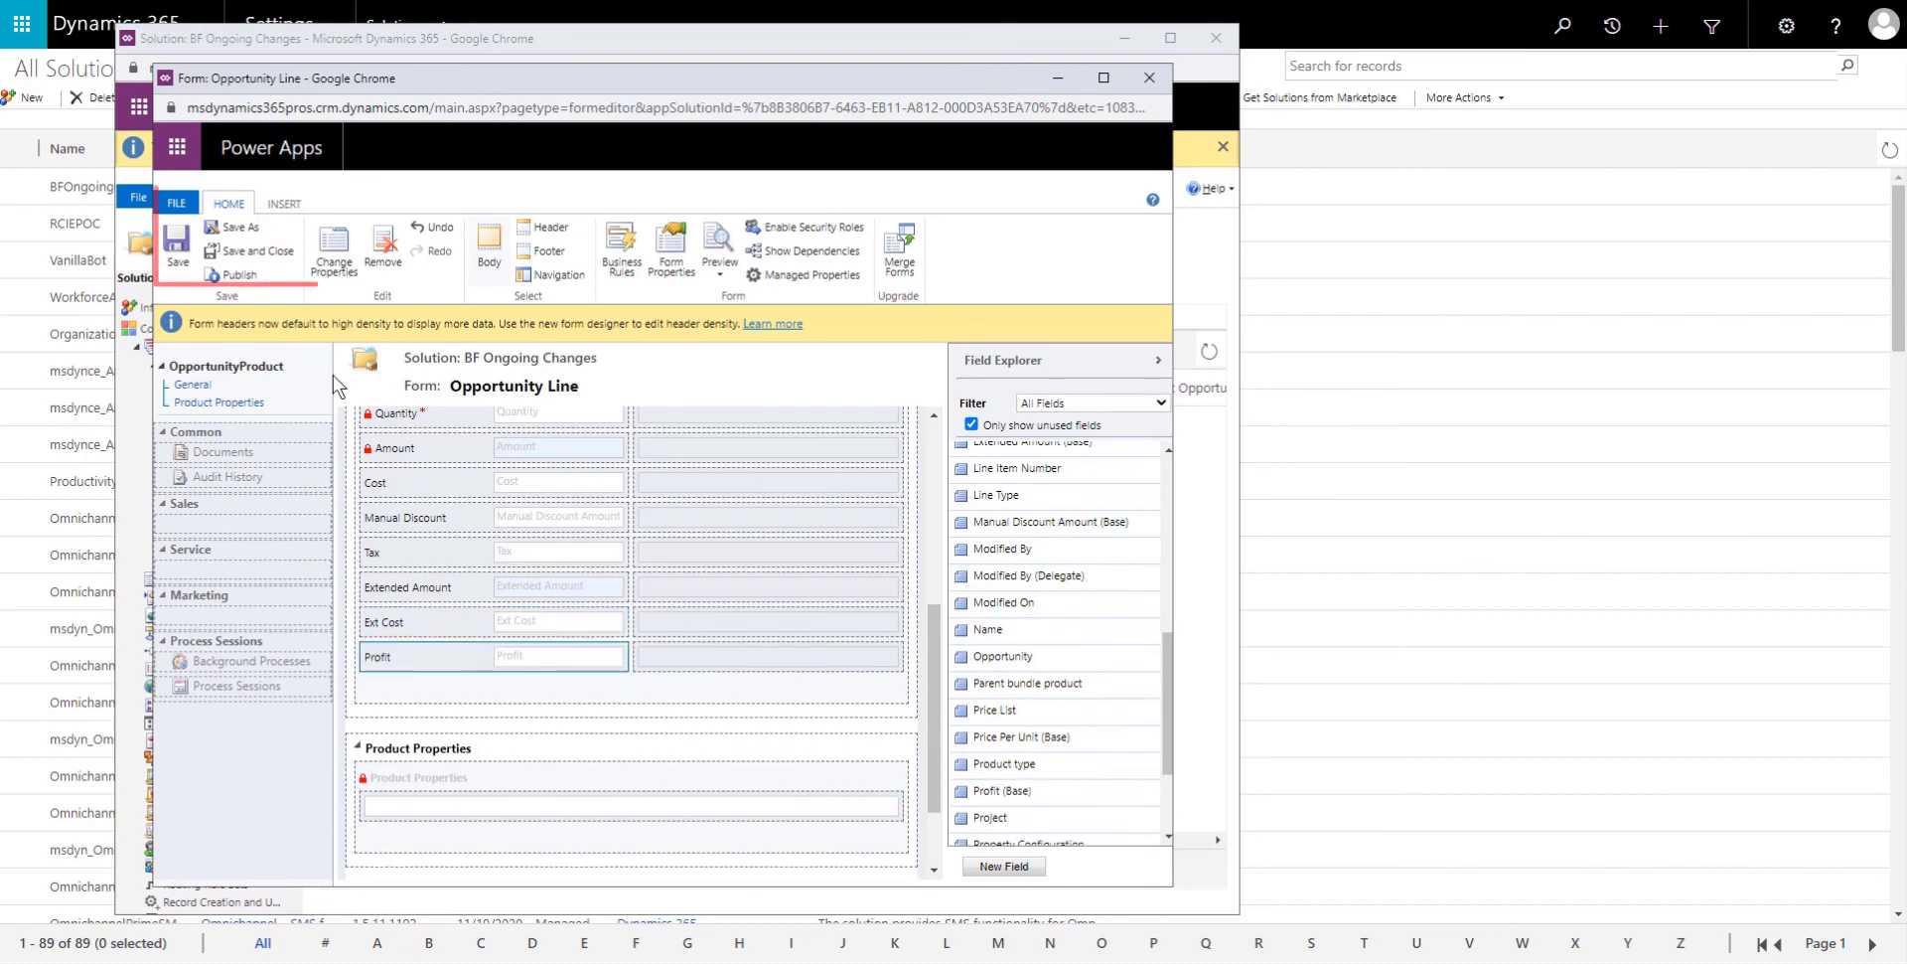
{"action": "left_click", "coordinate": [266, 251]}
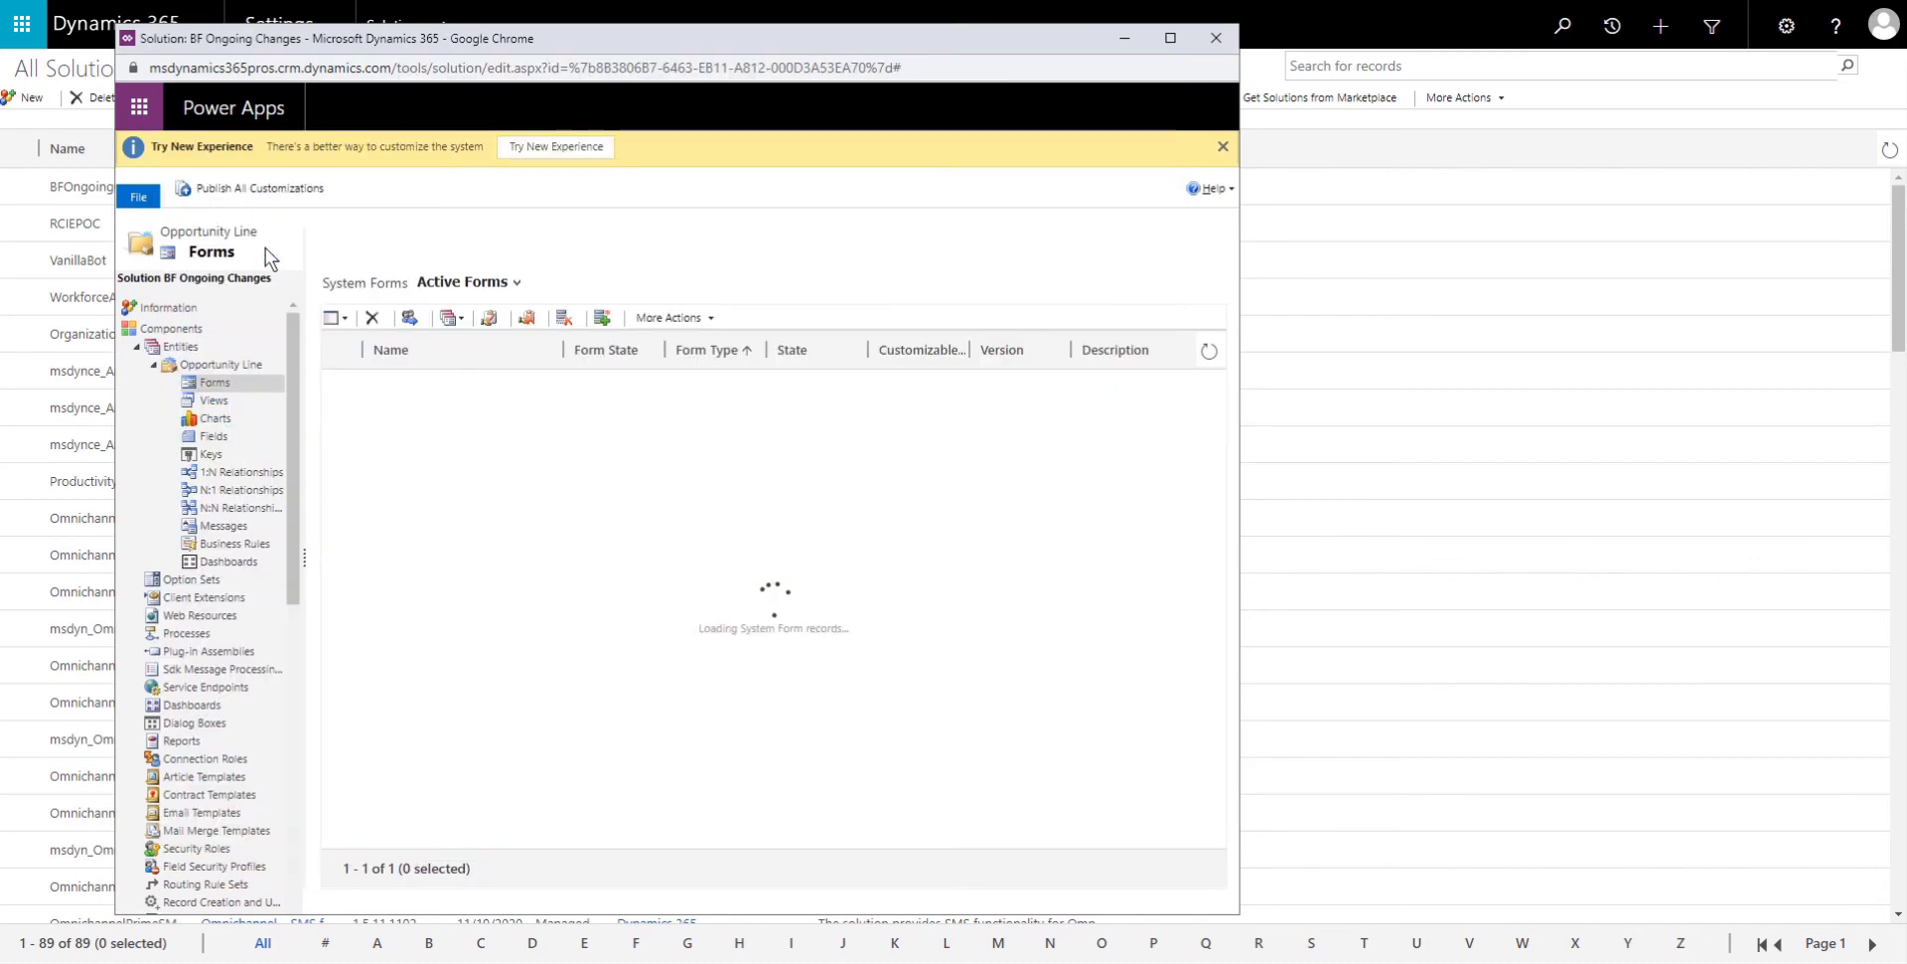
Add the Cost, Ext Cost and Profit columns to Opportunity Line's All Opportunity Products view
{"action": "left_click", "coordinate": [217, 401]}
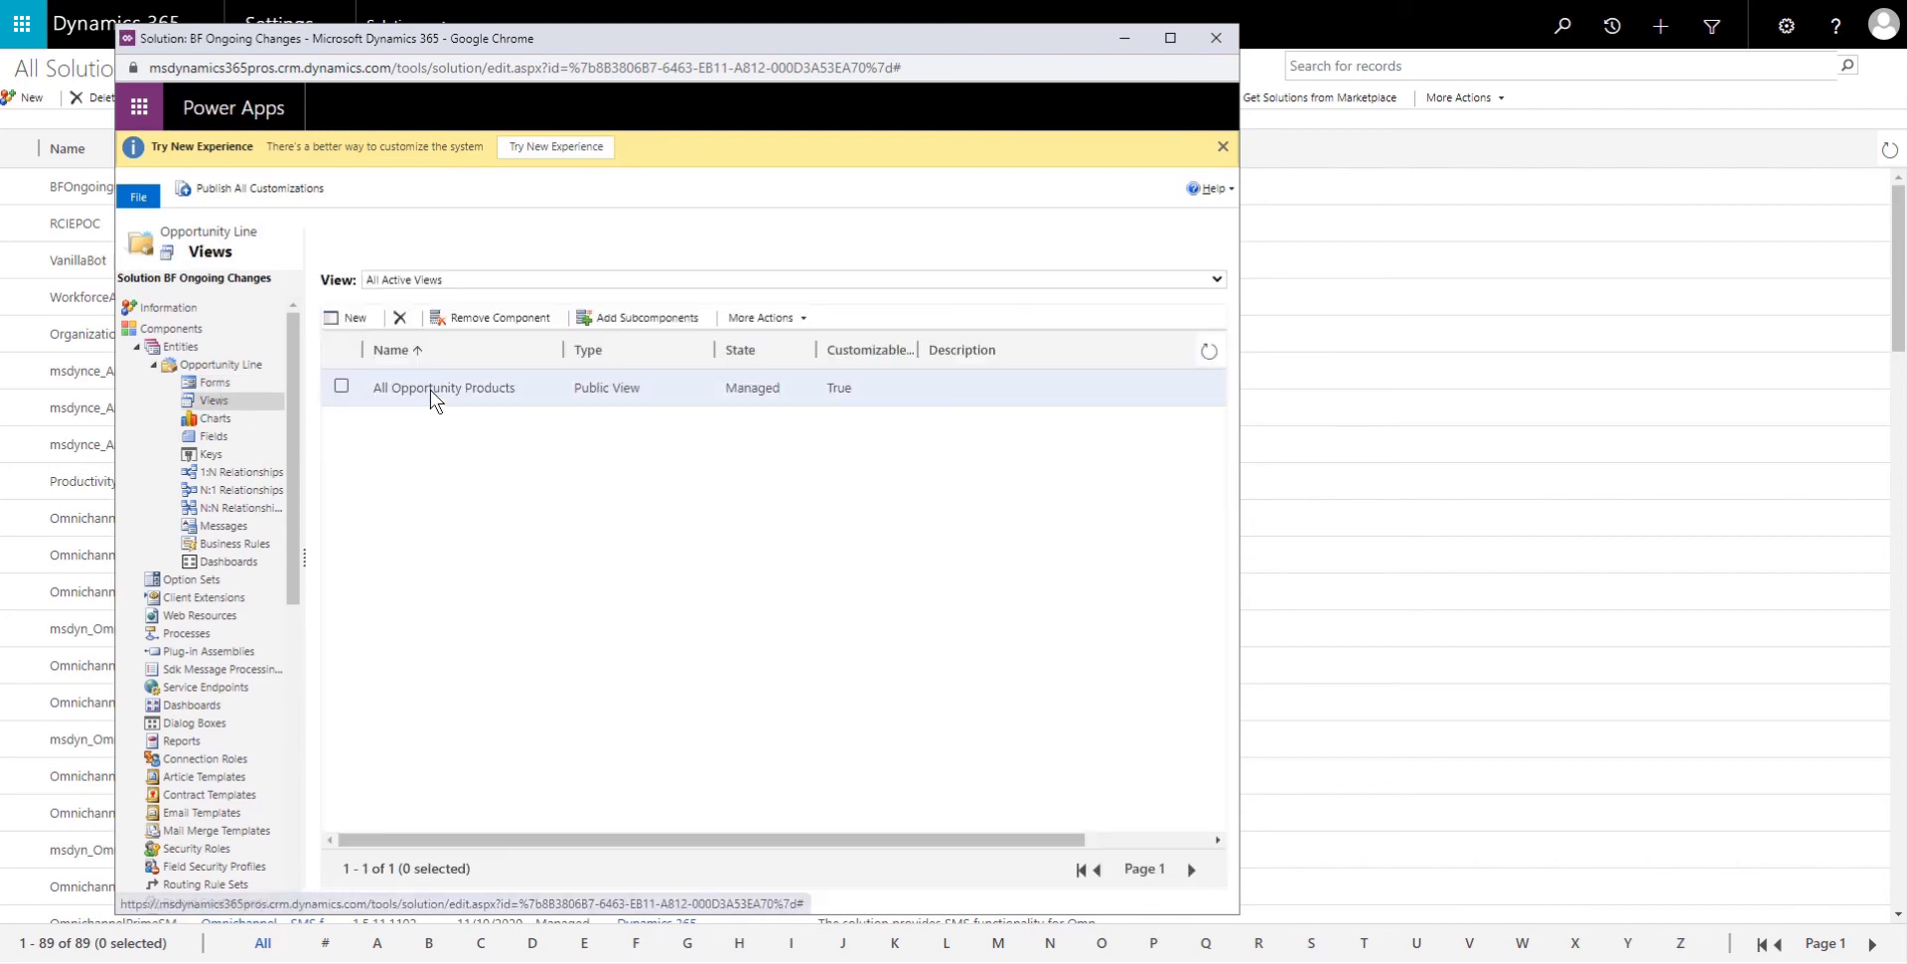
{"action": "double_click", "coordinate": [431, 390]}
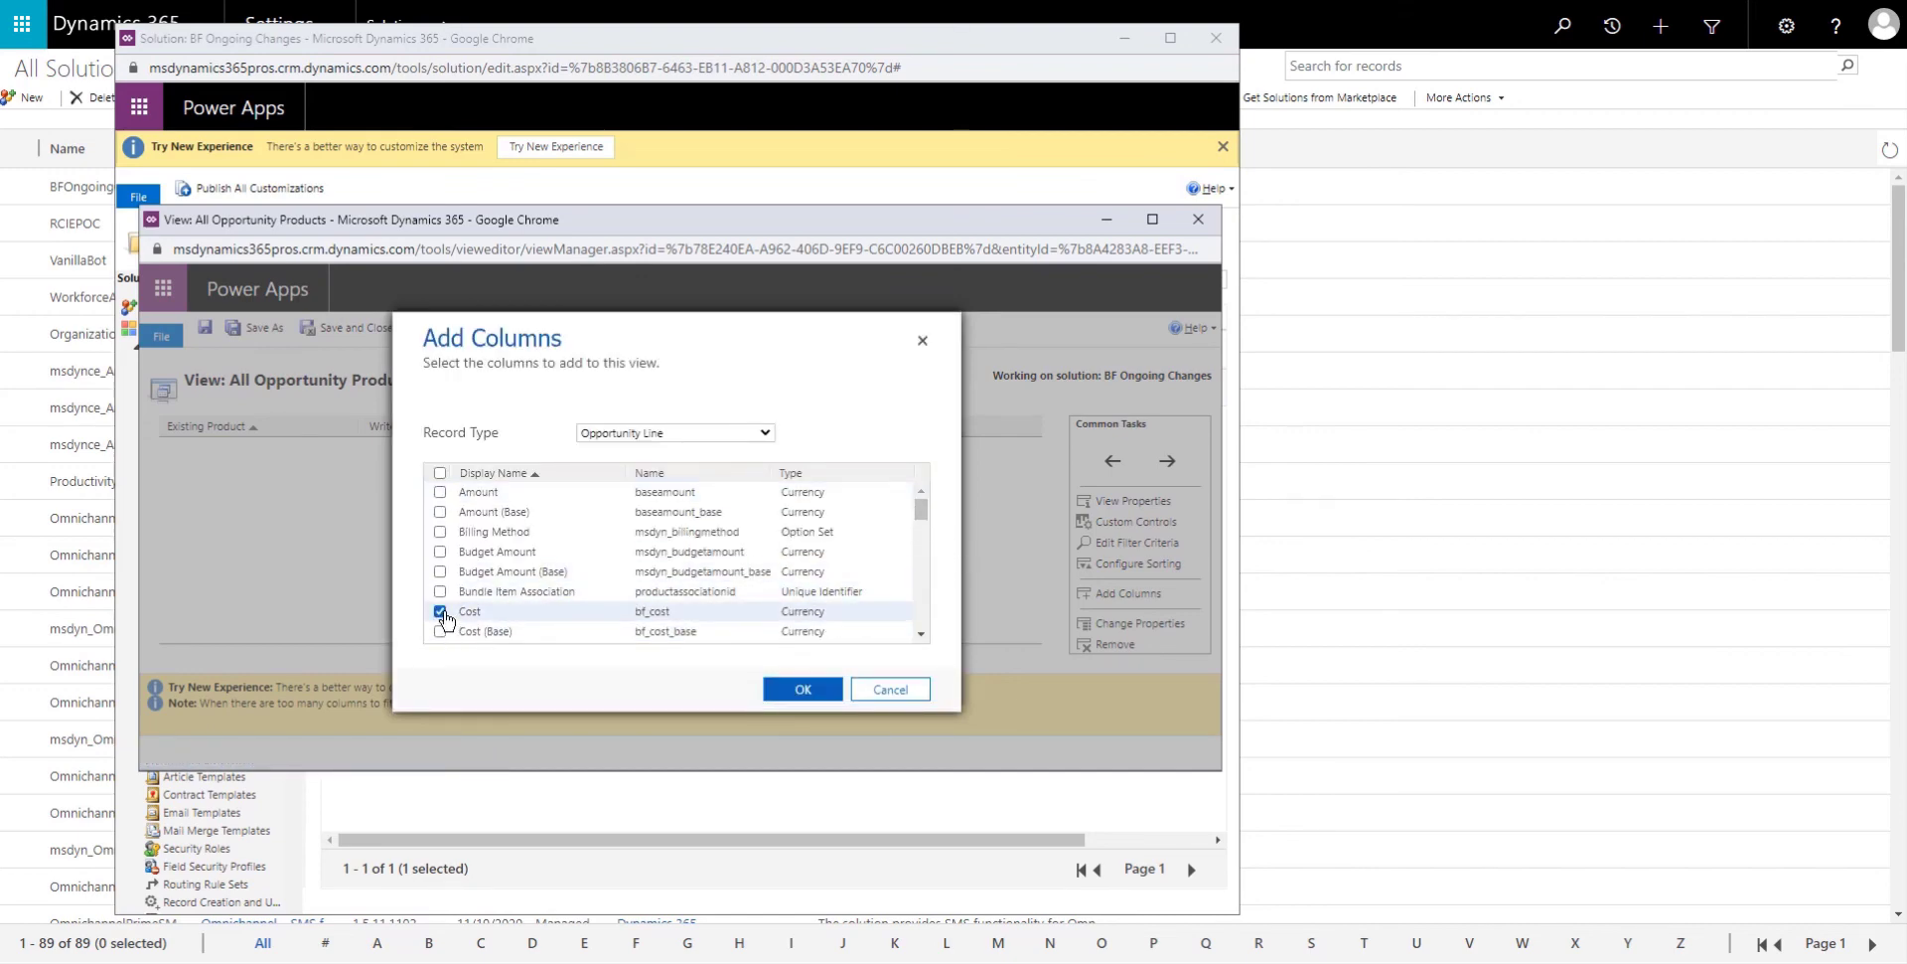
{"action": "left_click_drag", "start_coordinate": [922, 507], "coordinate": [931, 591]}
{"action": "left_click", "coordinate": [656, 583]}
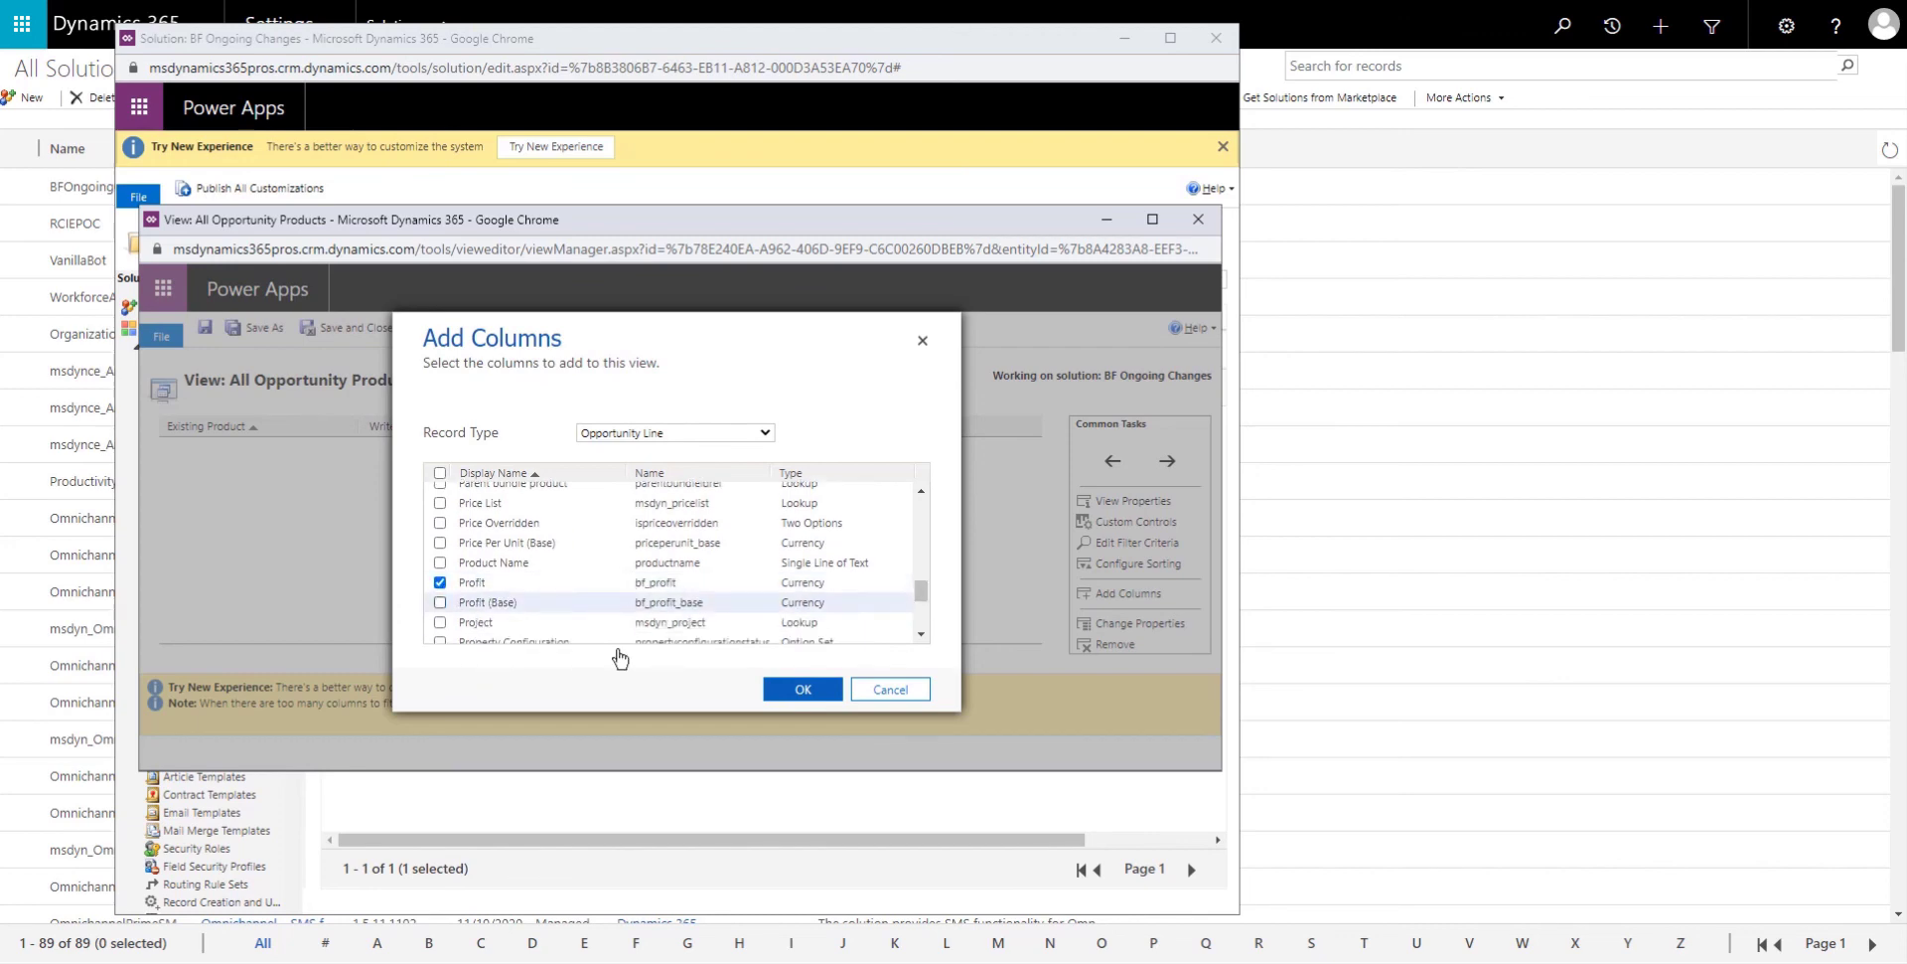
{"action": "left_click", "coordinate": [803, 689]}
Move the Cost column between Price Per Unit and Quantity, and save and close the view
{"action": "left_click_drag", "start_coordinate": [769, 635], "coordinate": [887, 655]}
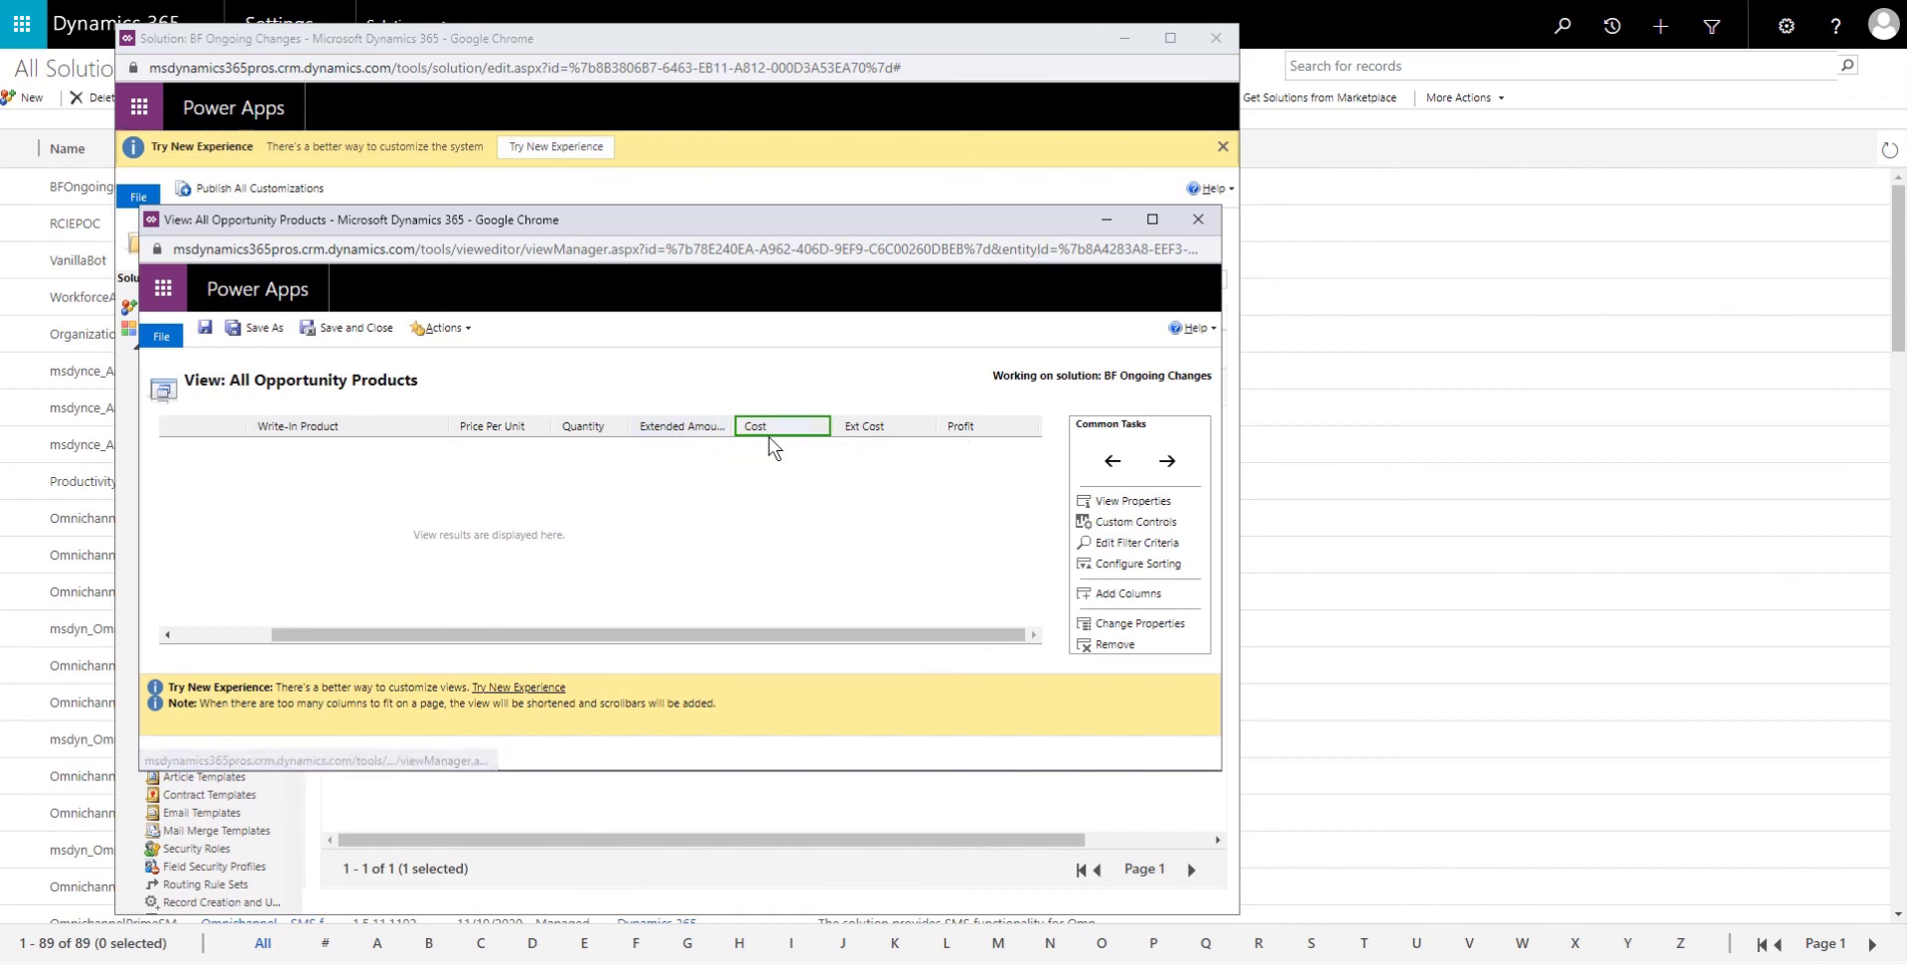
{"action": "left_click", "coordinate": [1110, 463]}
{"action": "left_click", "coordinate": [1111, 463]}
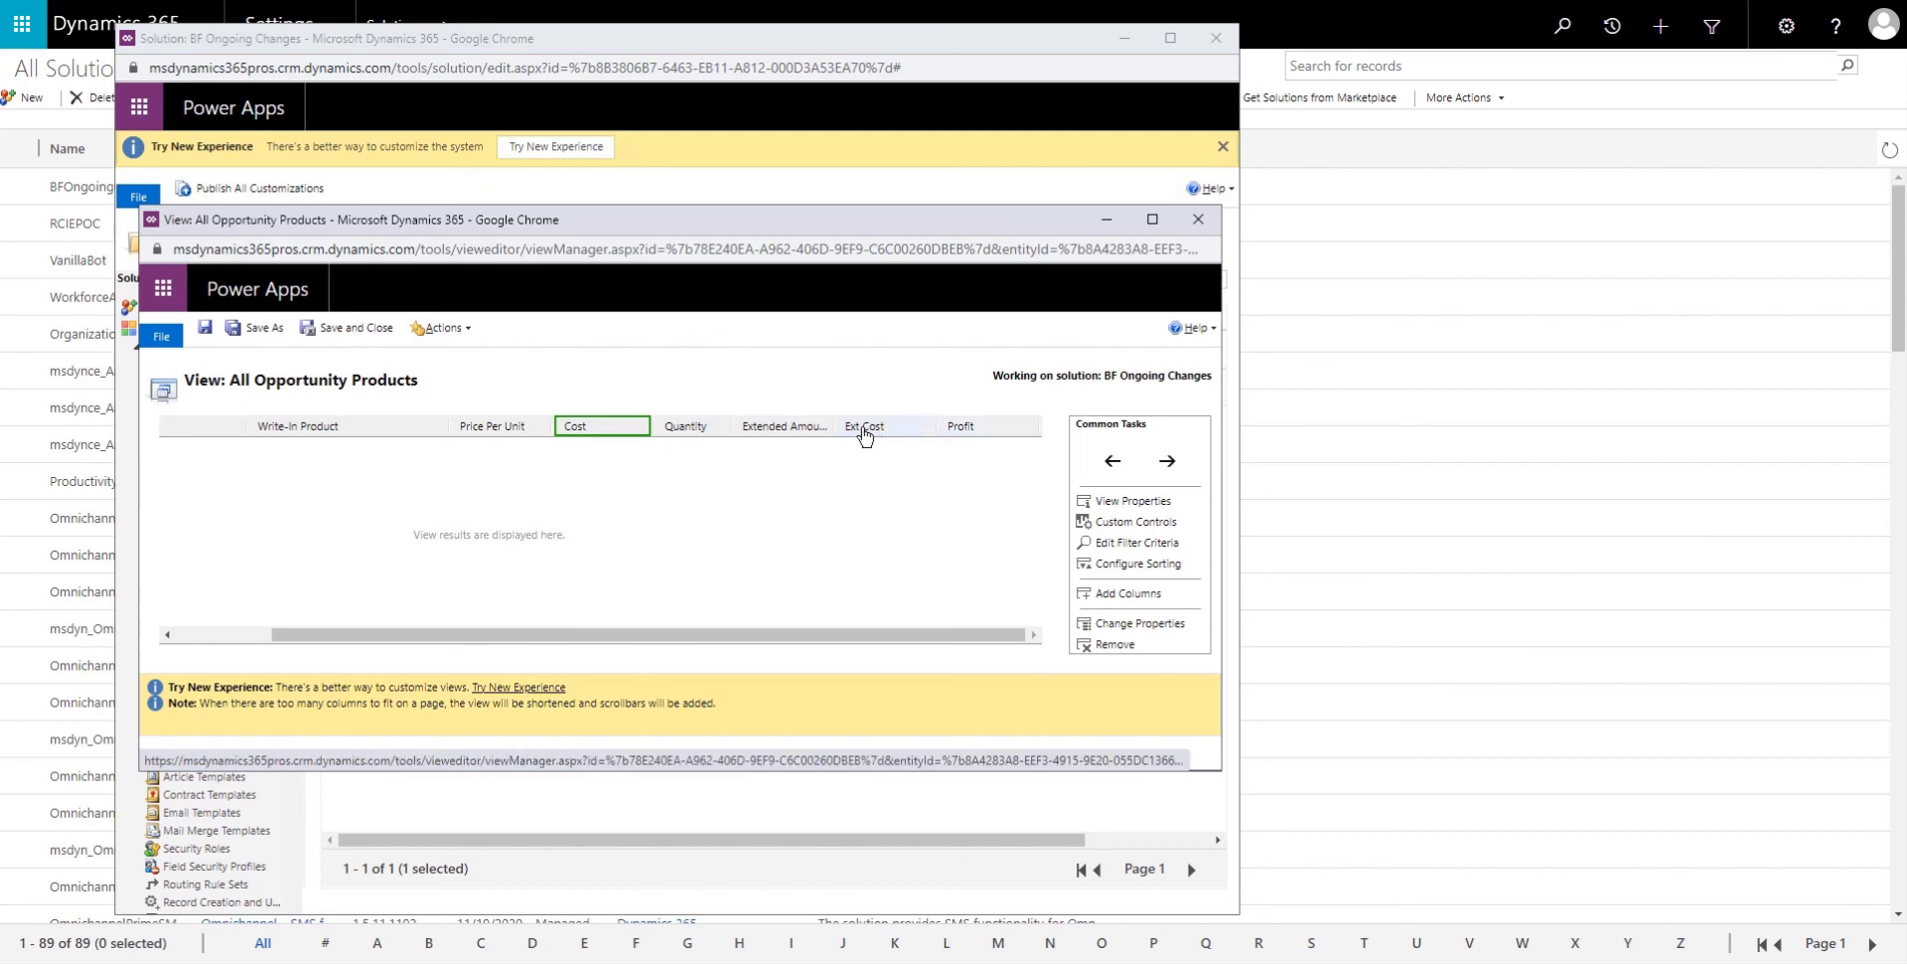
{"action": "left_click", "coordinate": [349, 330]}
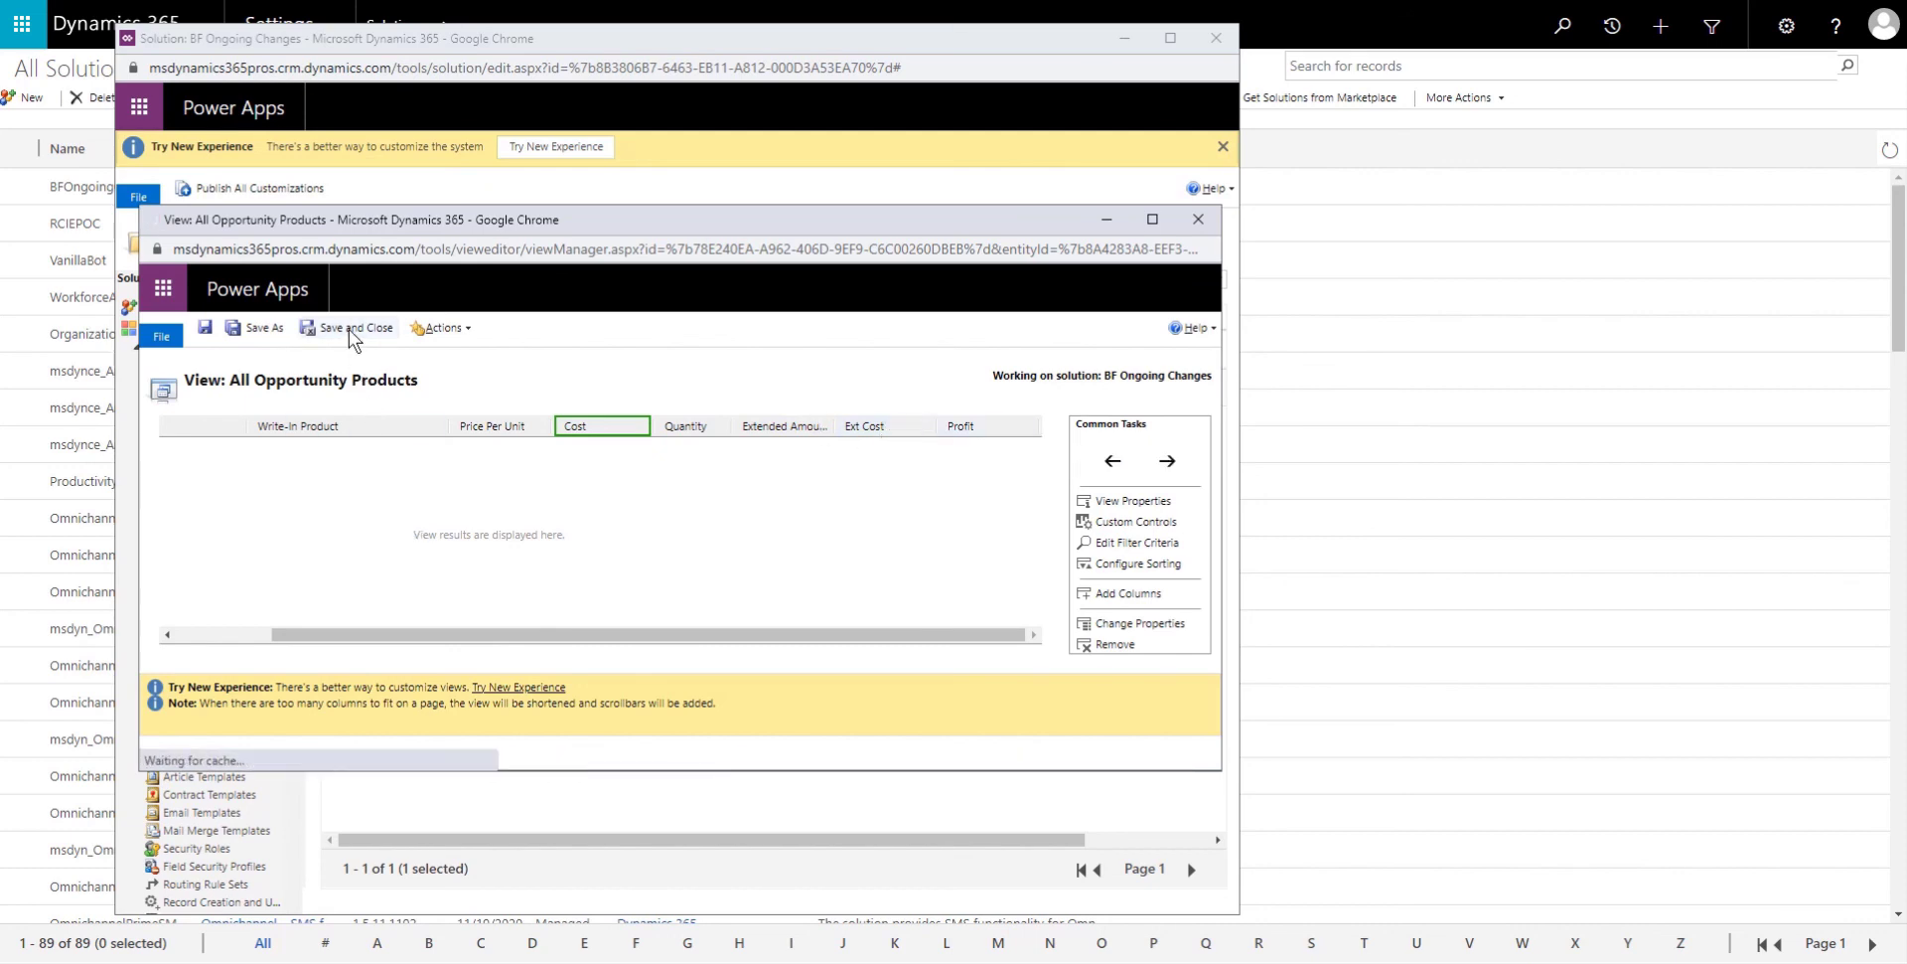
Publish all customizations, waiting for the publishing to finish, and close the BF Ongoing Changes solution
{"action": "left_click", "coordinate": [278, 189]}
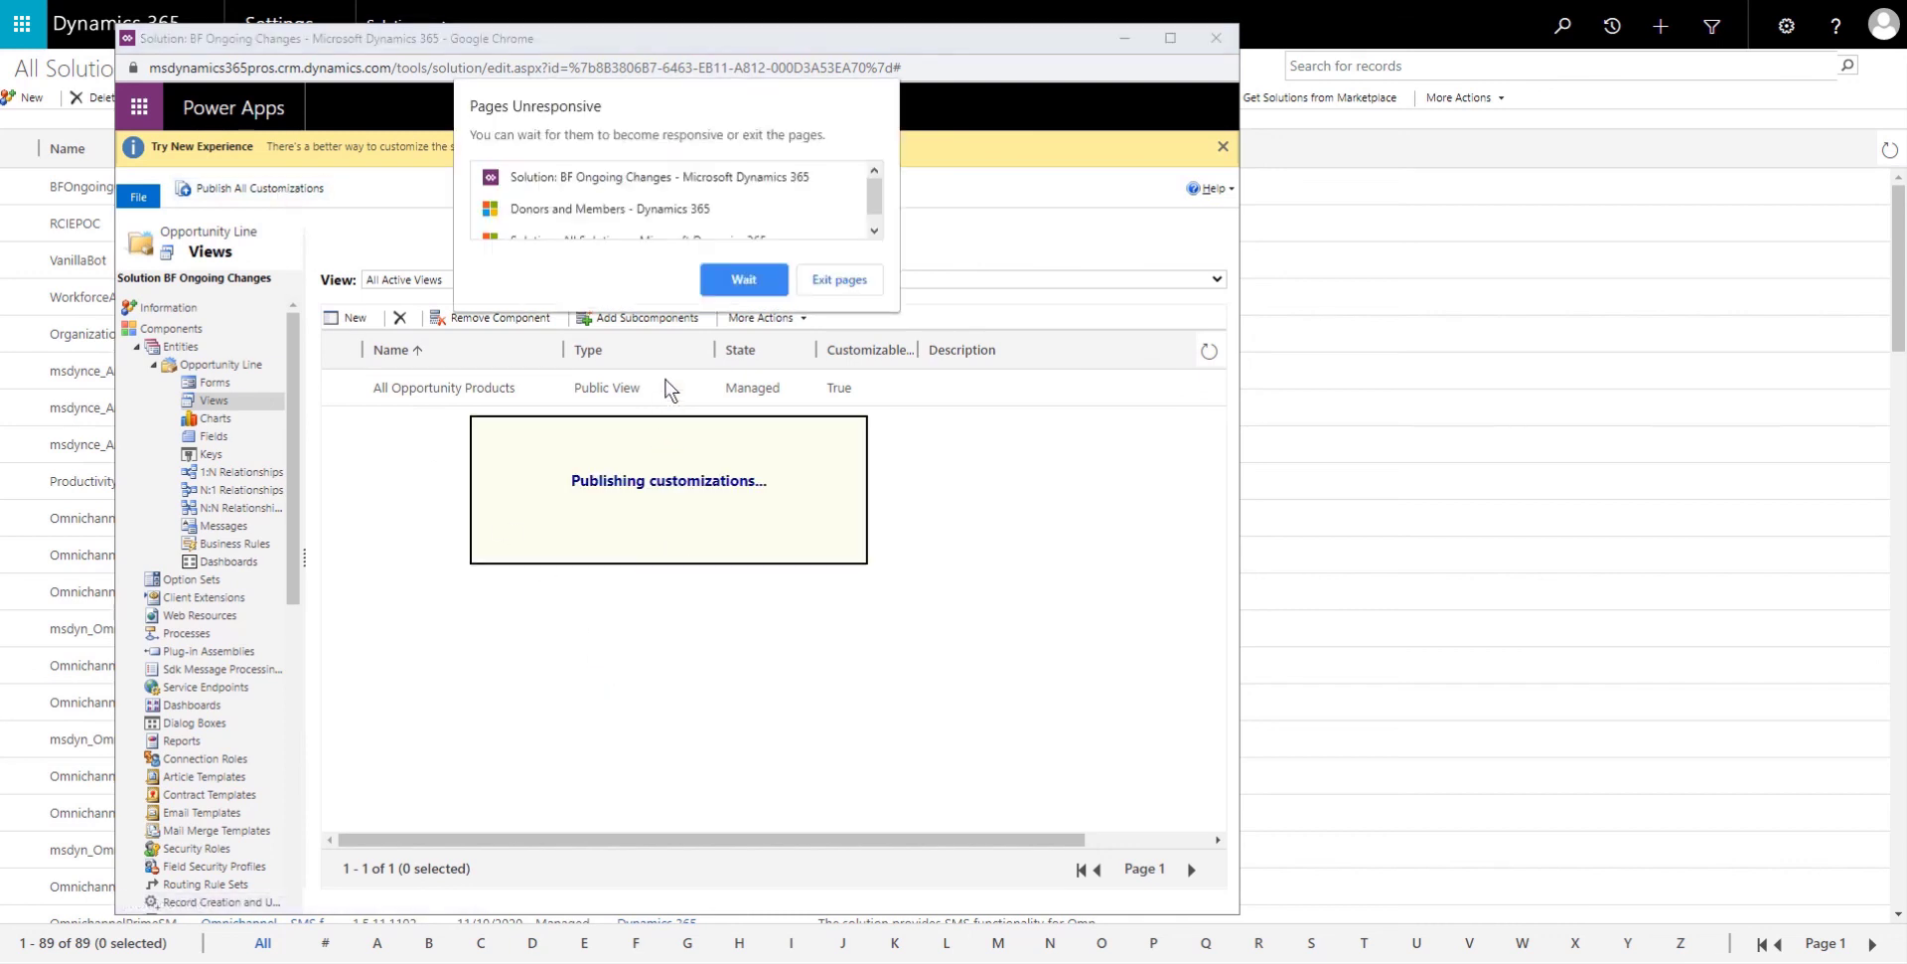
{"action": "left_click", "coordinate": [743, 280]}
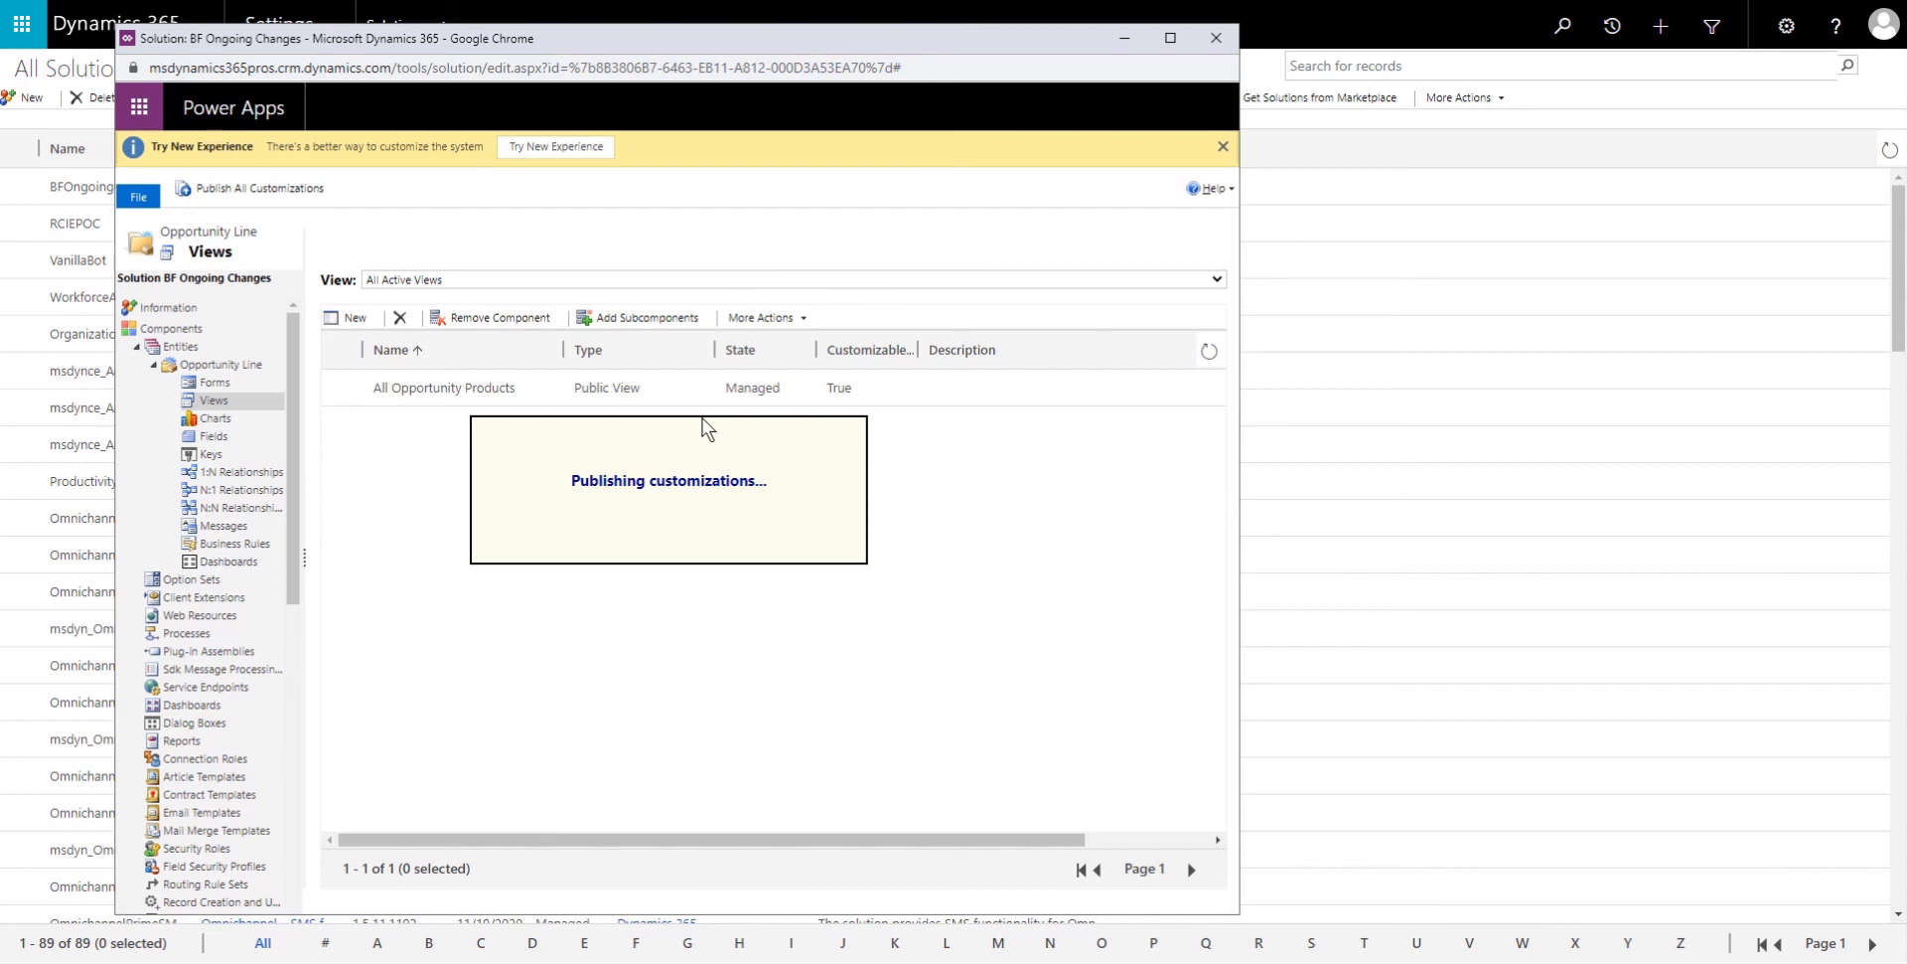
{"action": "left_click", "coordinate": [735, 279]}
{"action": "left_click", "coordinate": [629, 523]}
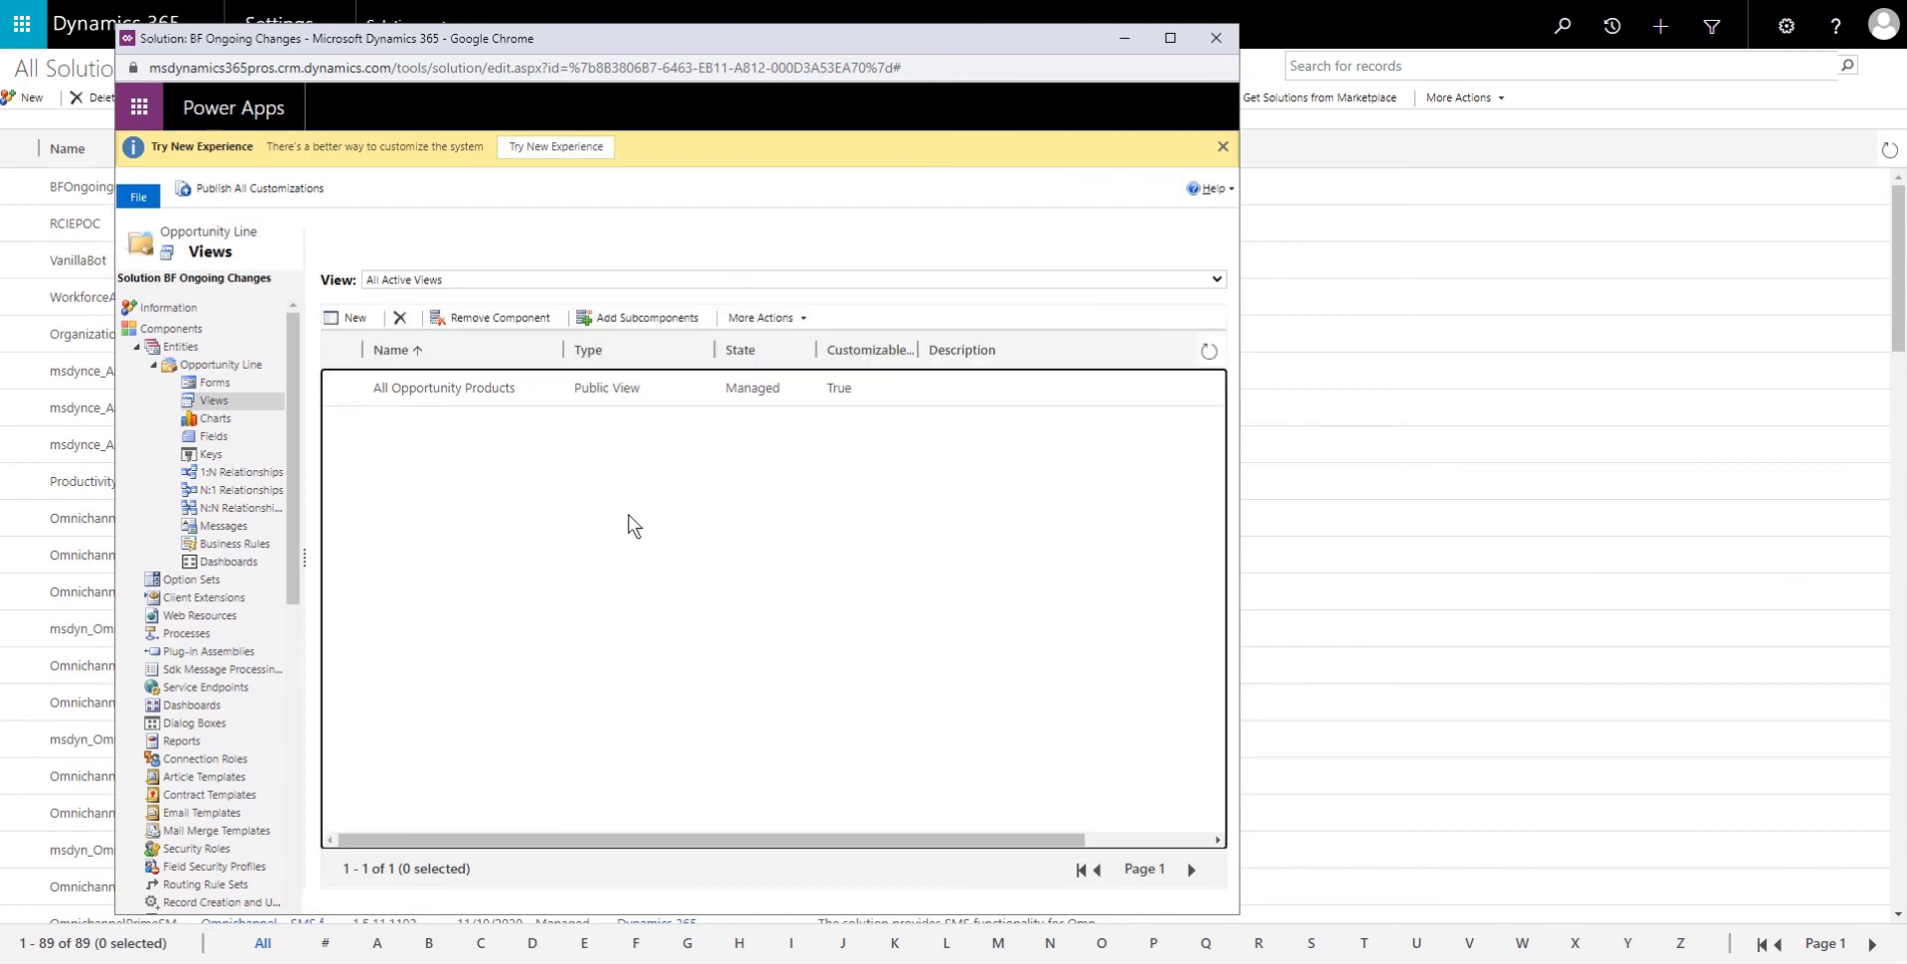
{"action": "left_click", "coordinate": [1228, 45]}
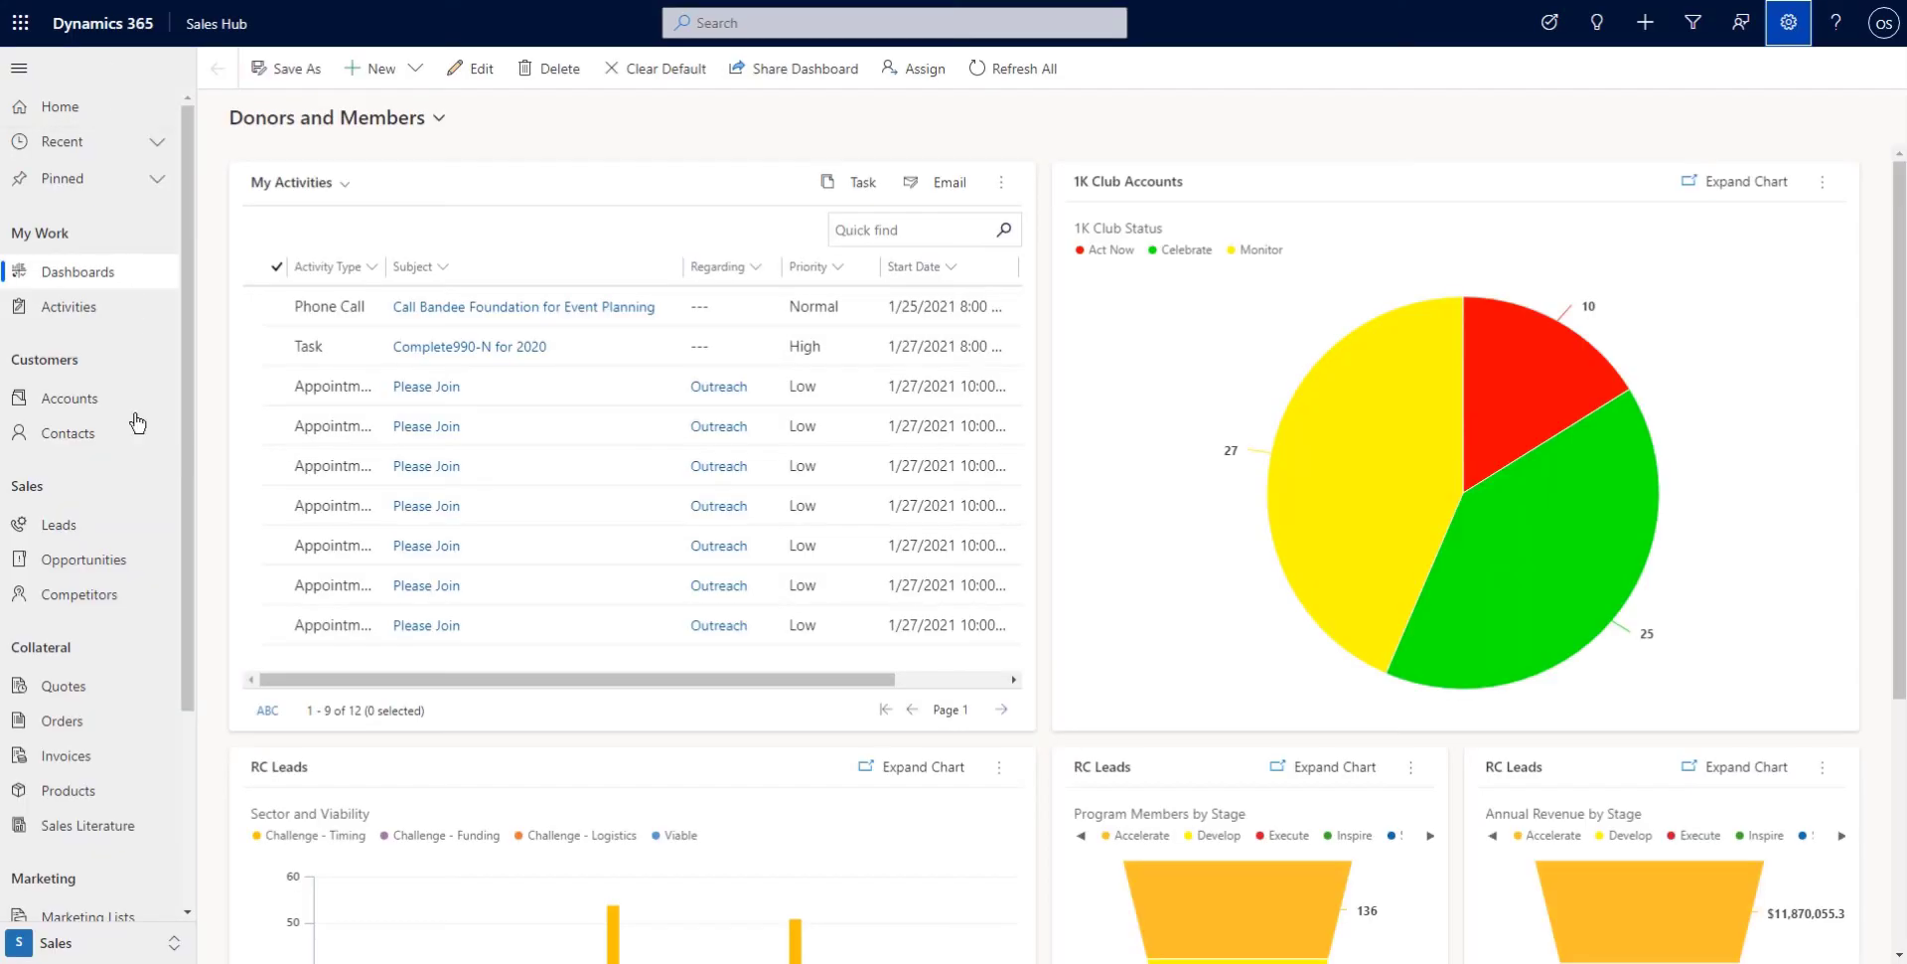
Switch to Sales Hub, open the Audio Visual opportunity from the All Opportunities view, and go to its products
{"action": "left_click", "coordinate": [76, 569]}
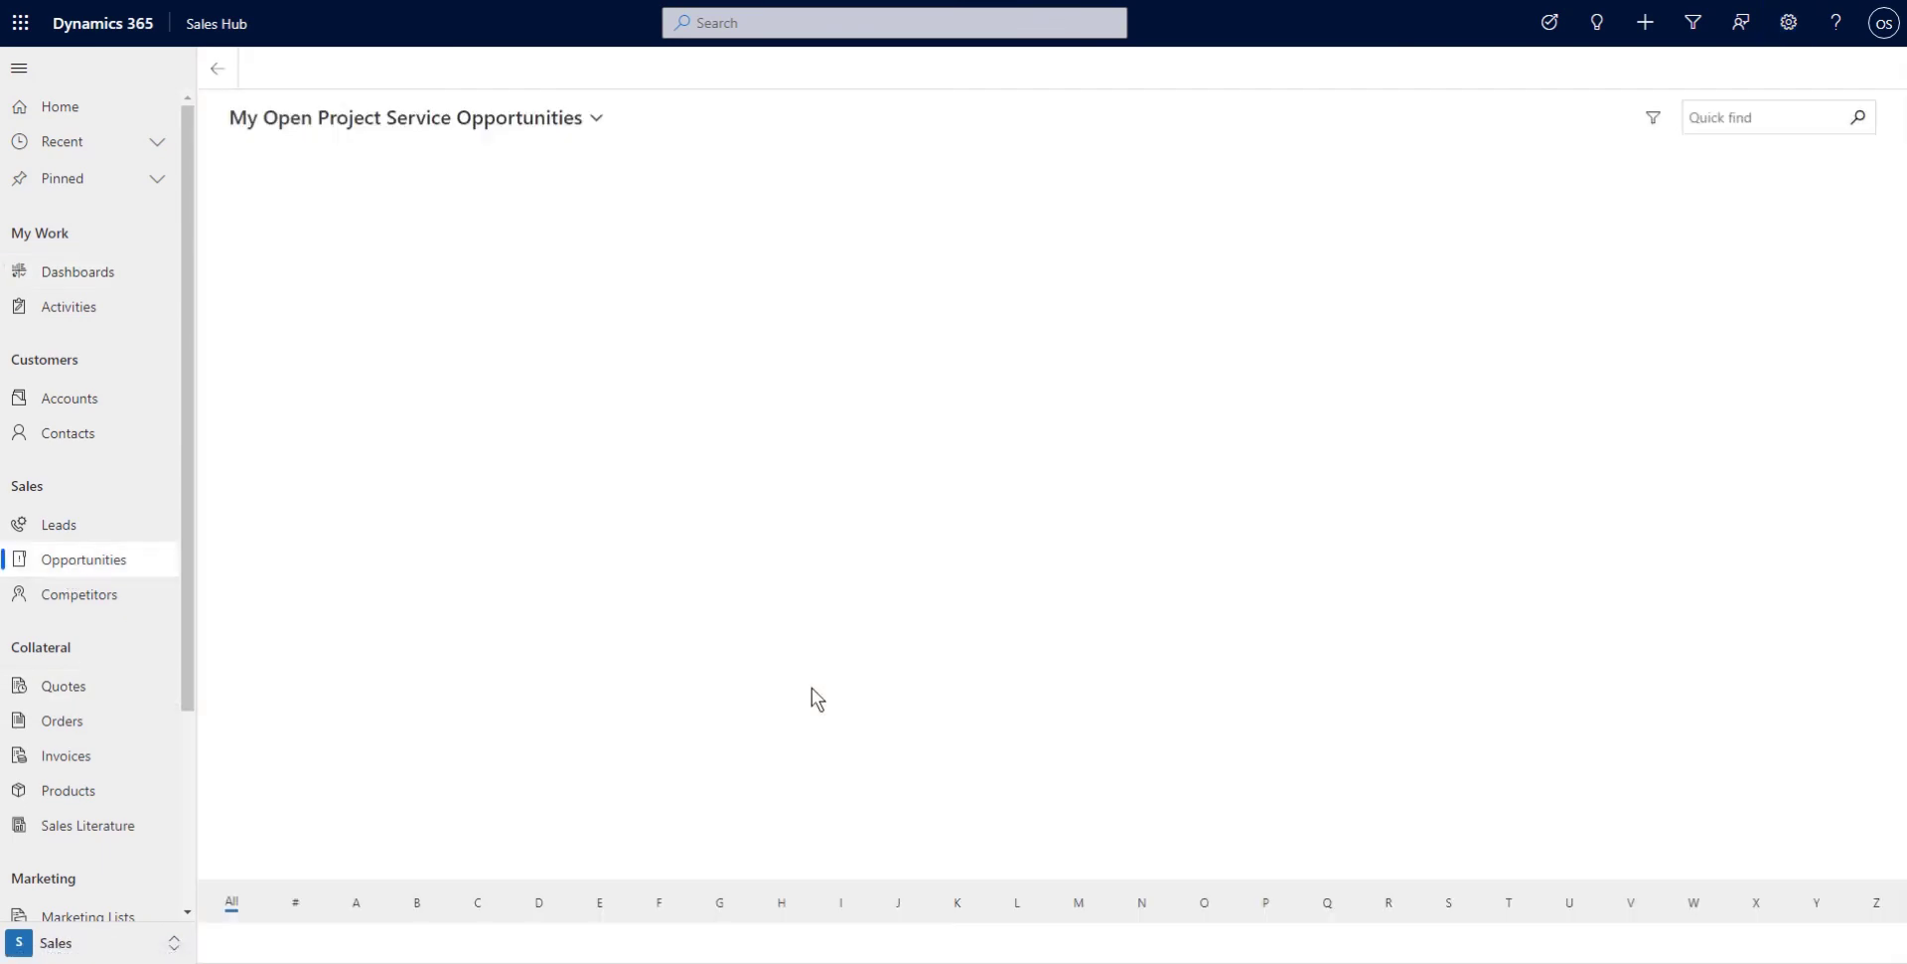
{"action": "left_click", "coordinate": [596, 117]}
{"action": "left_click", "coordinate": [316, 248]}
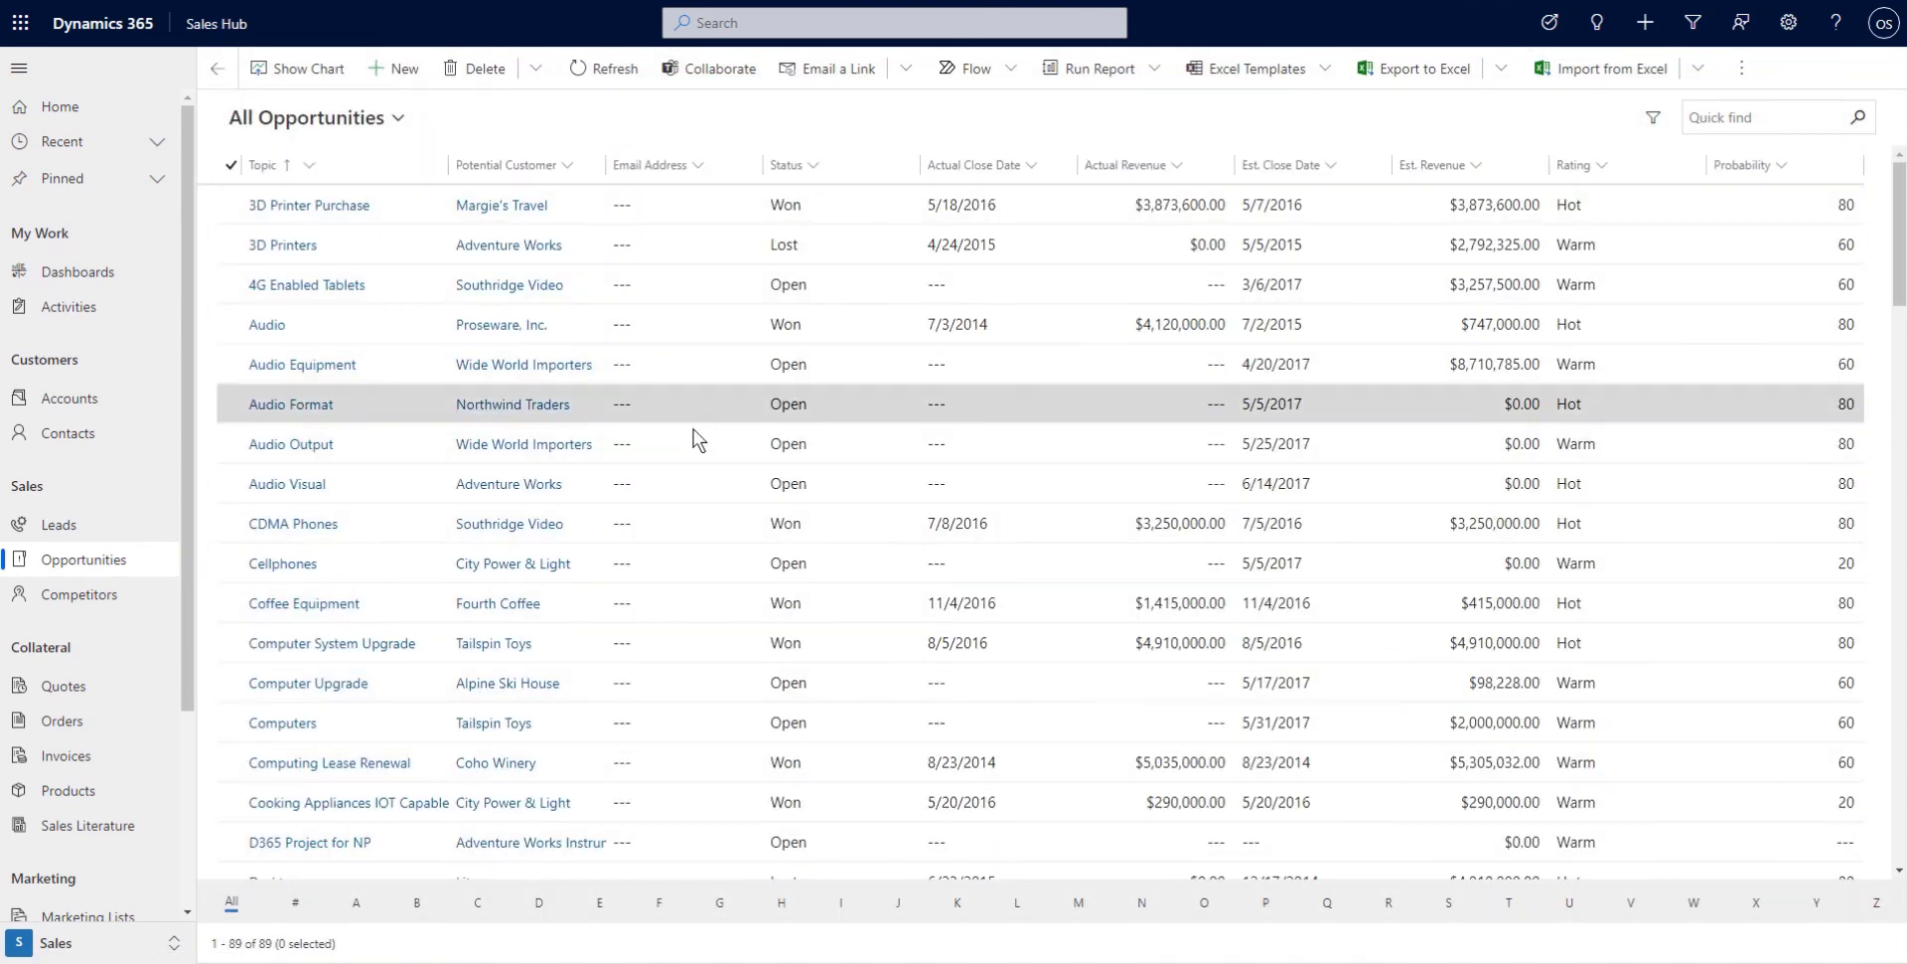
{"action": "double_click", "coordinate": [686, 487]}
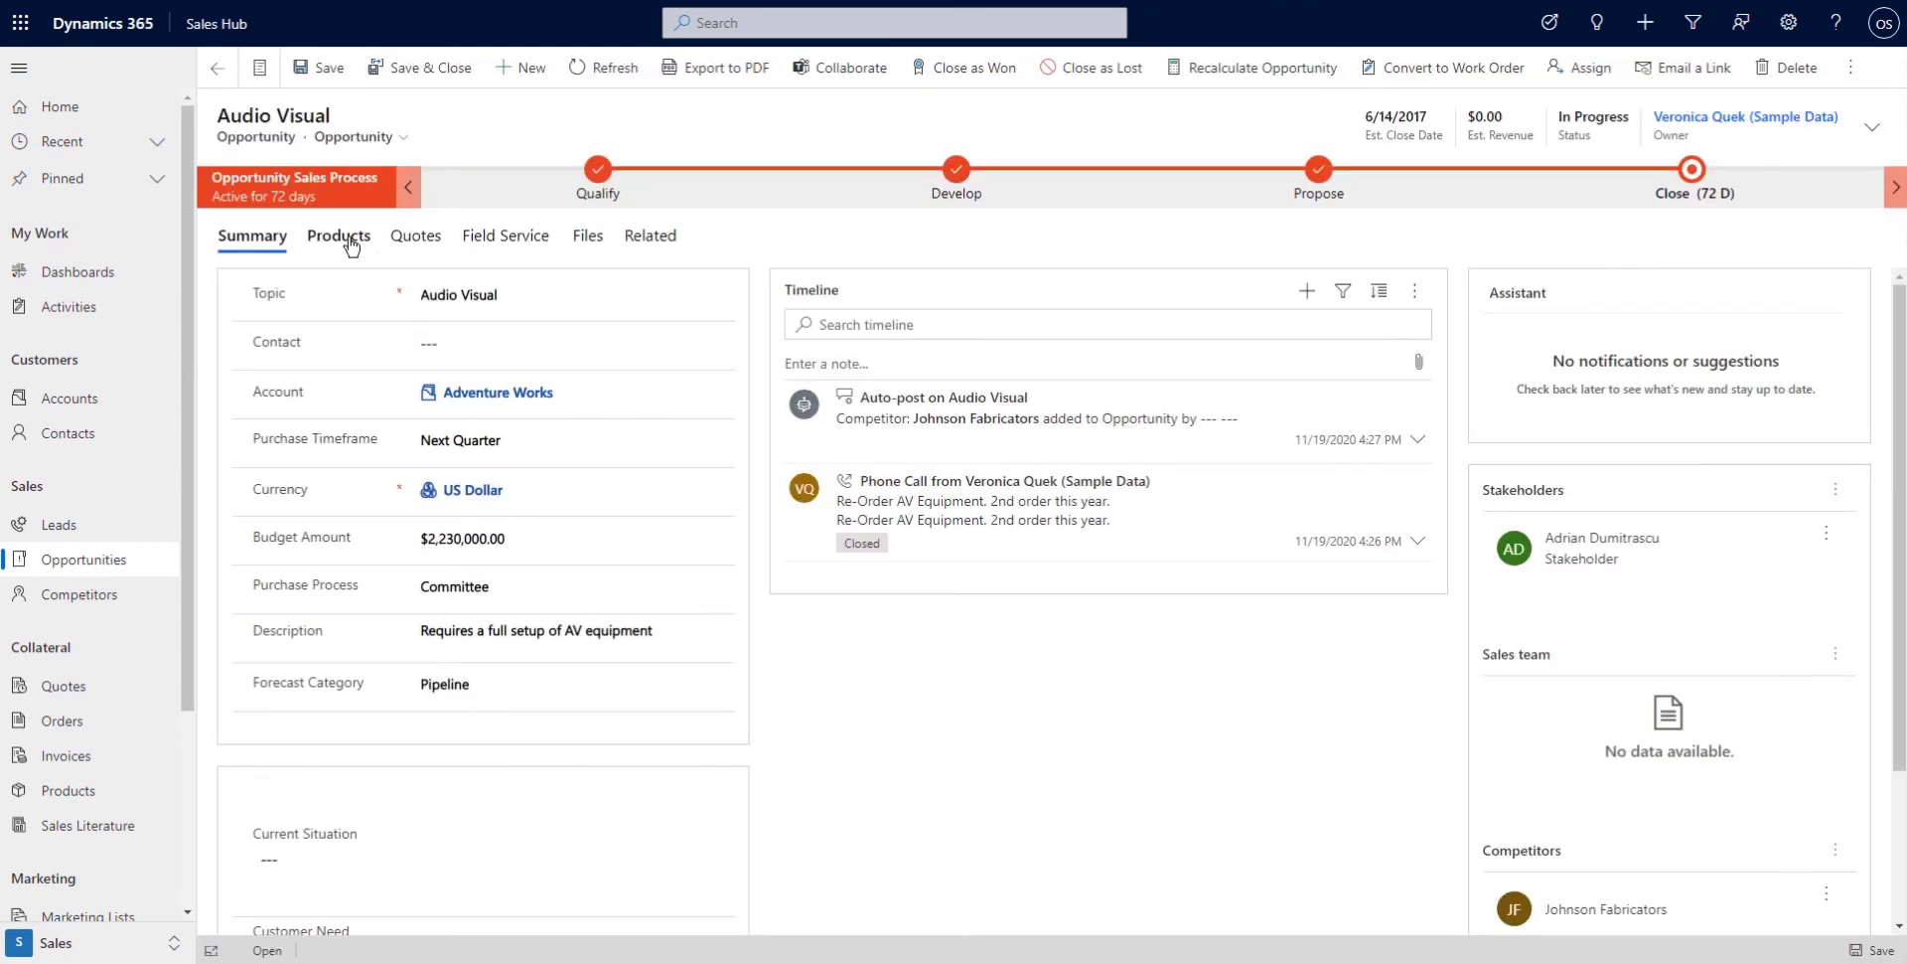
{"action": "left_click", "coordinate": [347, 238]}
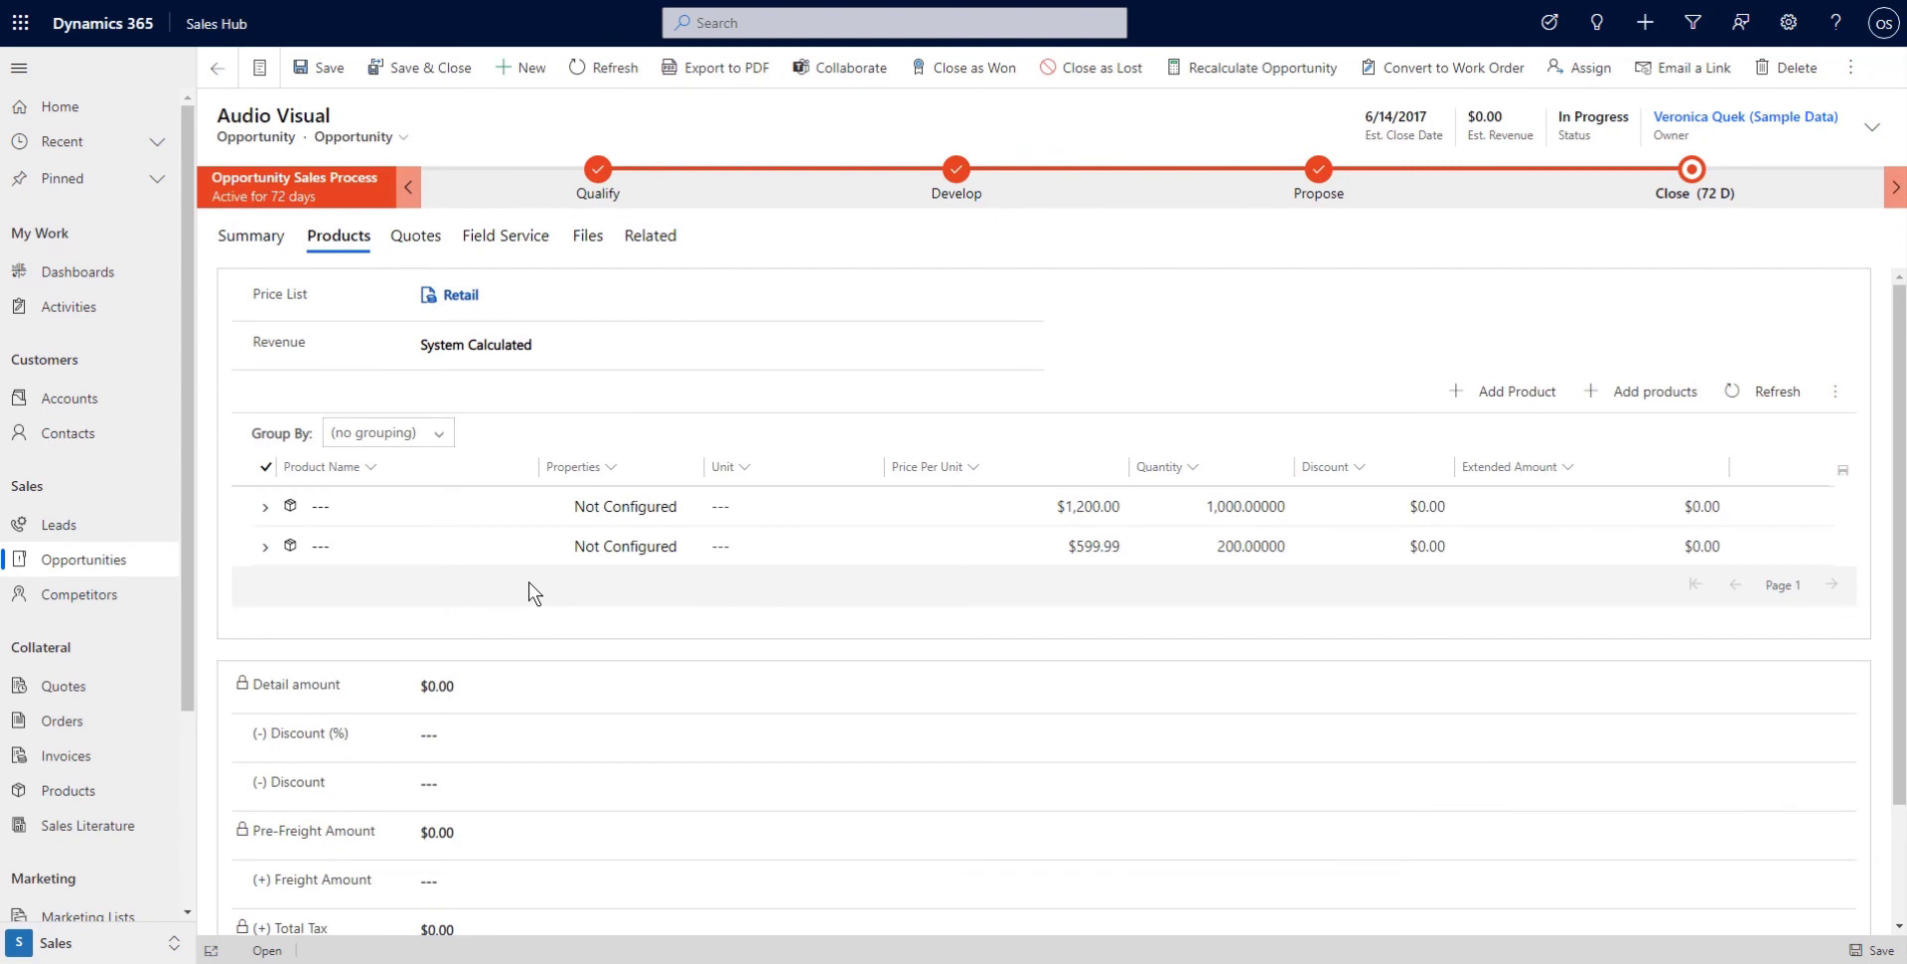
Start a new product line on the opportunity and choose Carbon Fiber 3D Printer 15" as the existing product
{"action": "left_click", "coordinate": [1527, 399]}
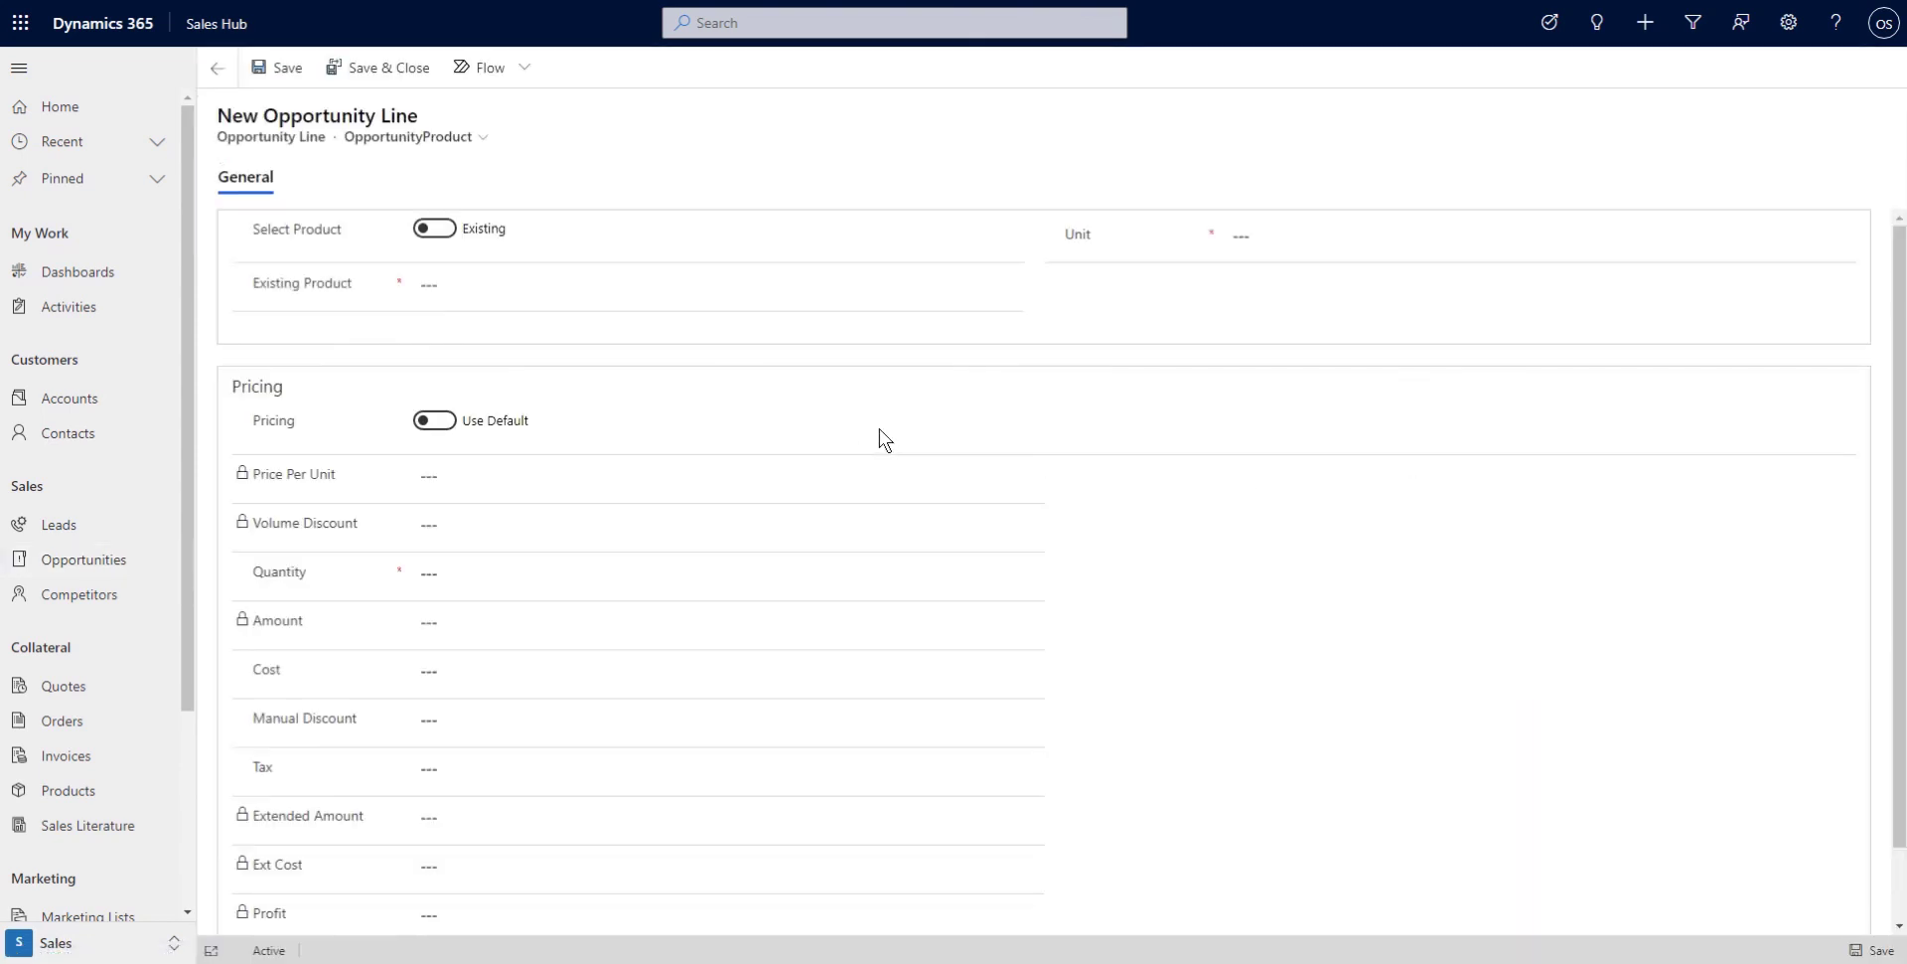
{"action": "left_click", "coordinate": [473, 284]}
{"action": "type", "text": "car"}
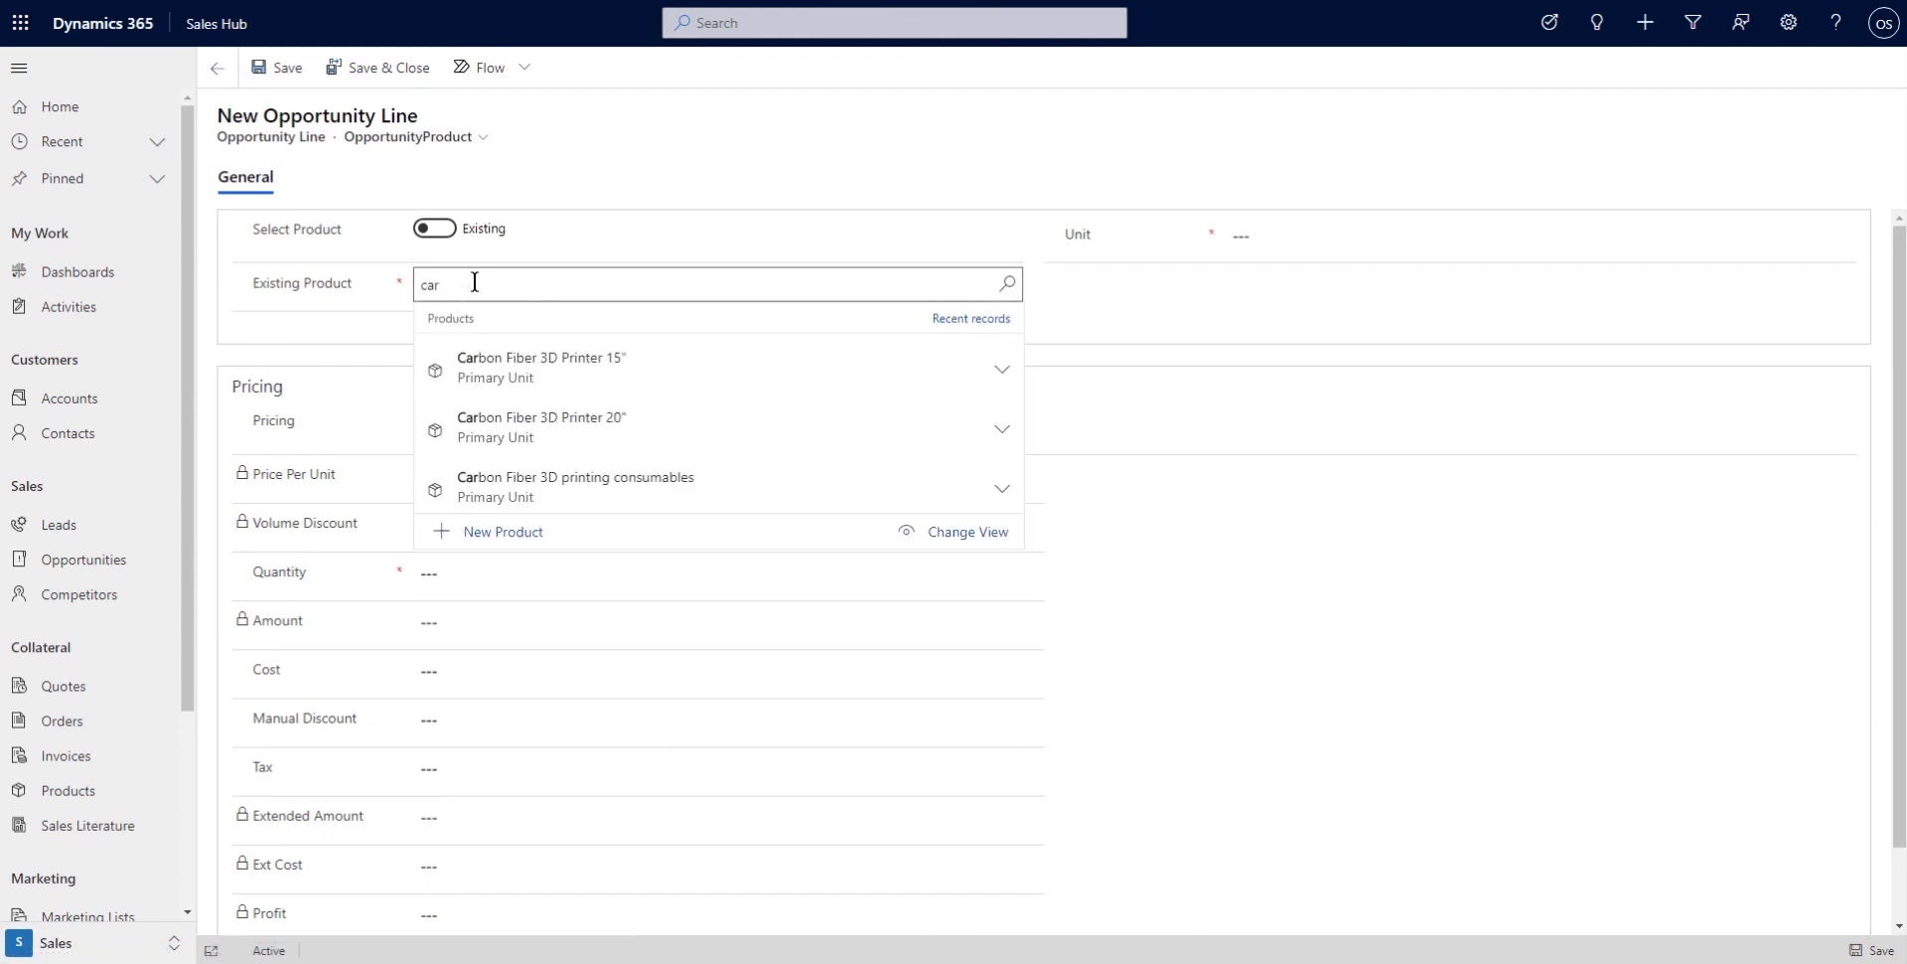
{"action": "left_click", "coordinate": [545, 373]}
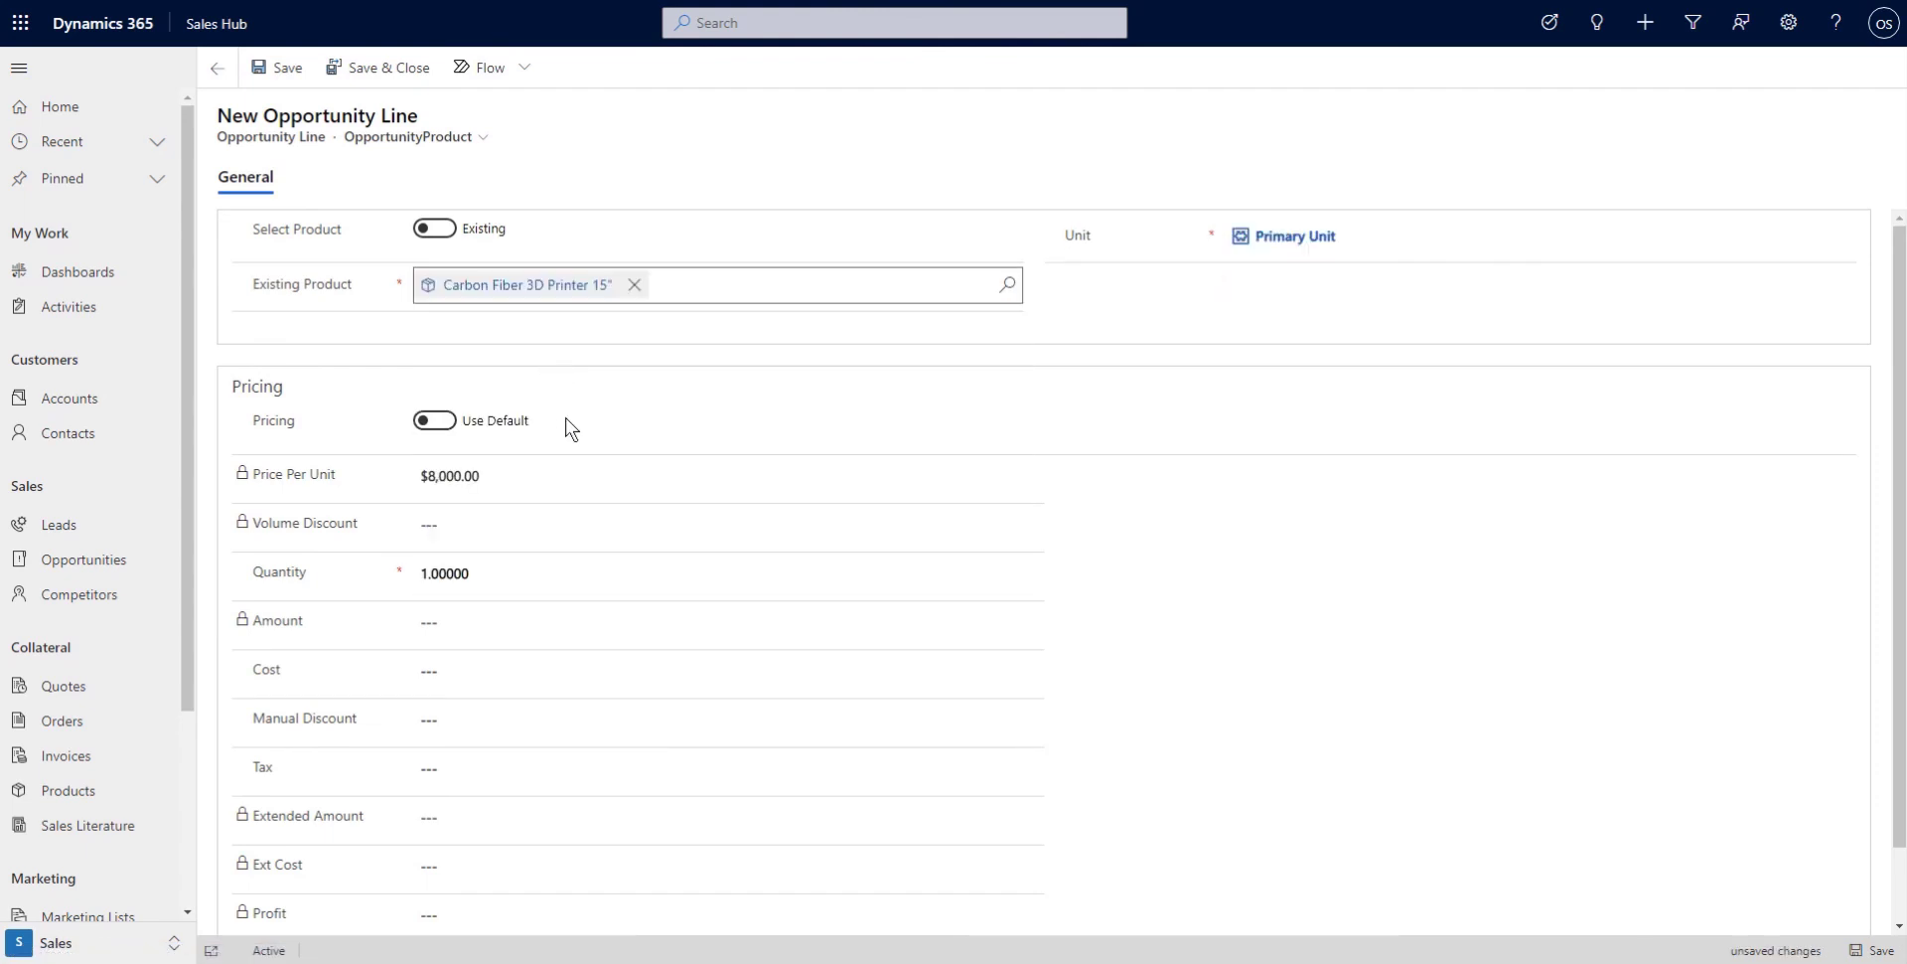
Set the opportunity line's quantity to 2 and its cost to 4000
{"action": "left_click", "coordinate": [480, 668]}
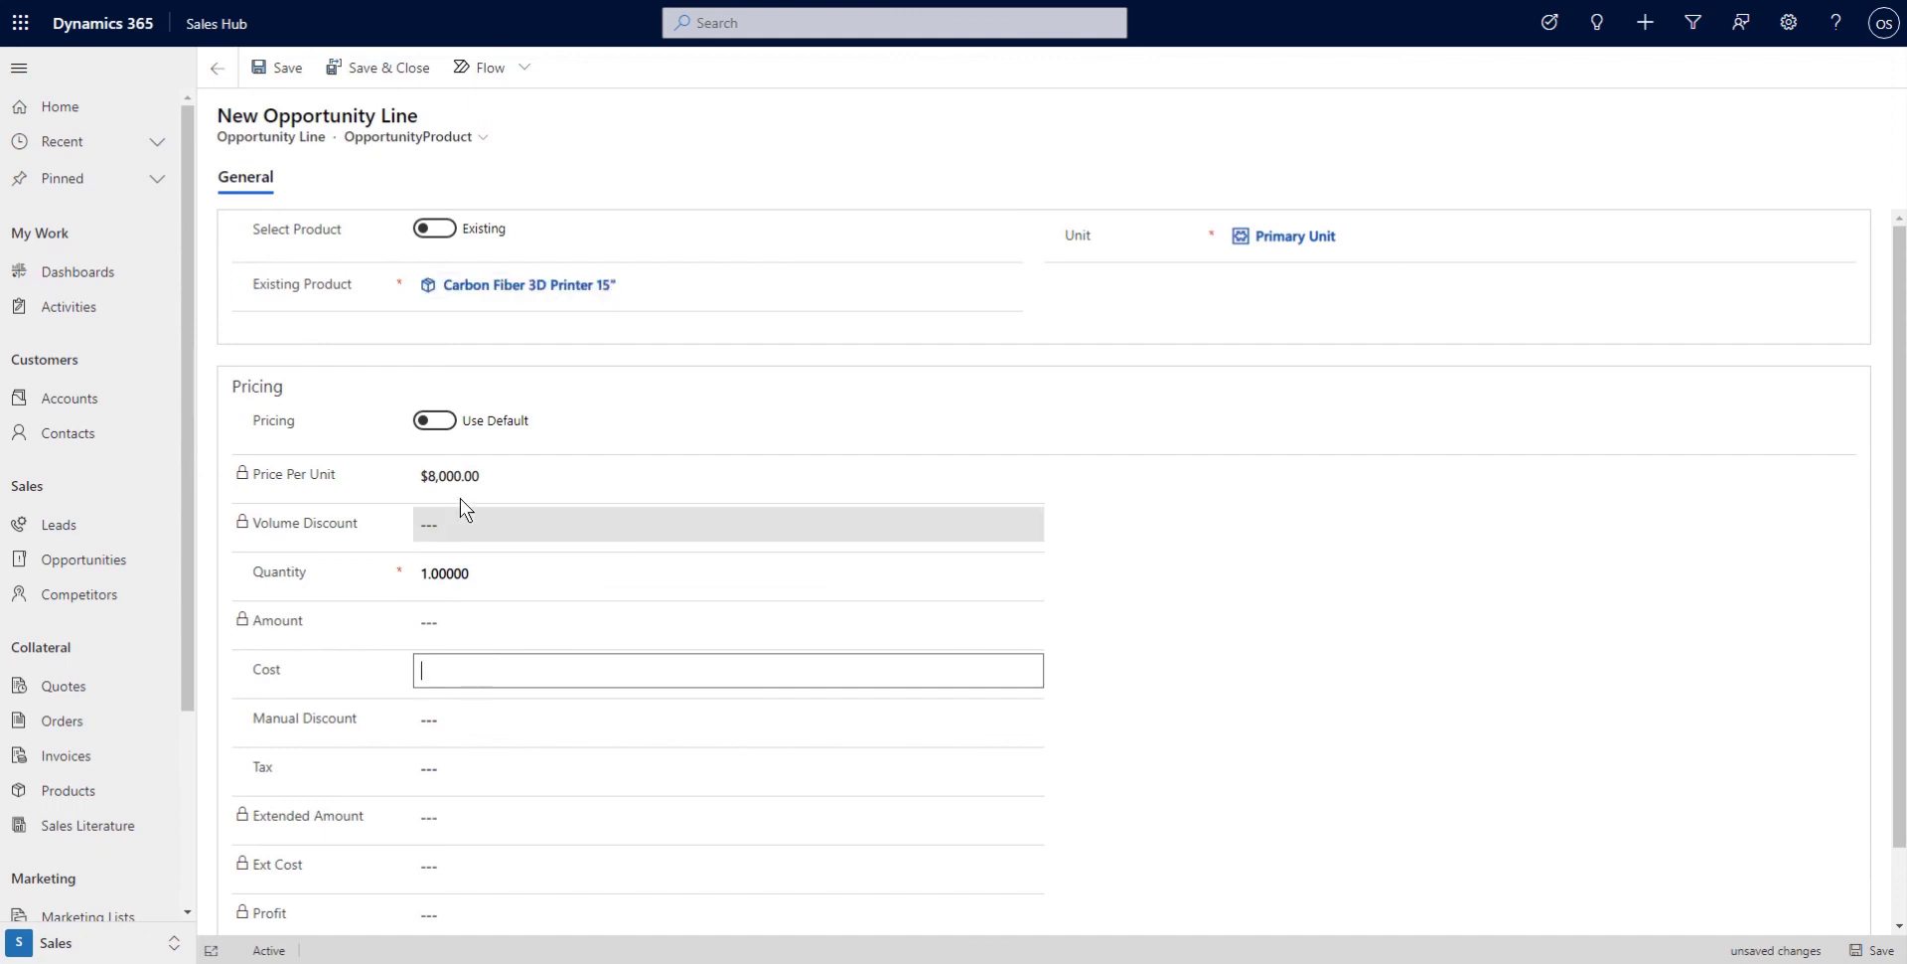
{"action": "left_click", "coordinate": [480, 574]}
{"action": "left_click_drag", "start_coordinate": [481, 577], "coordinate": [413, 564]}
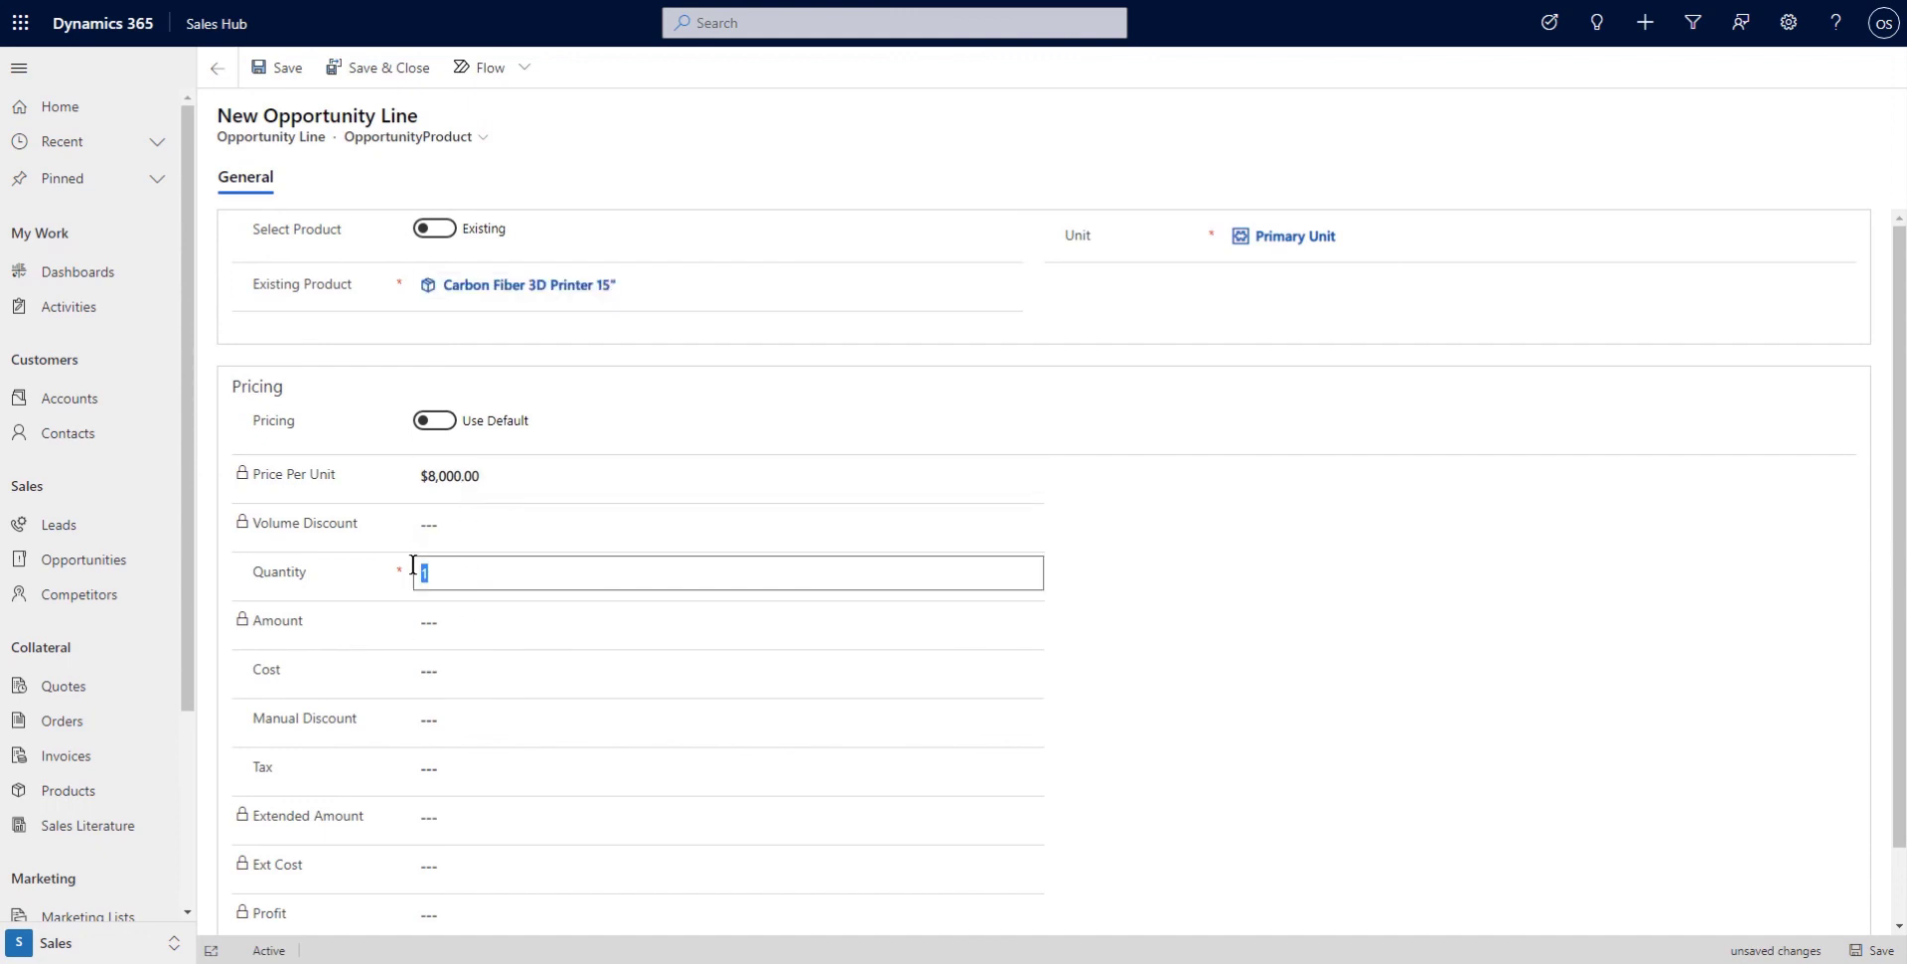
{"action": "type", "text": "2"}
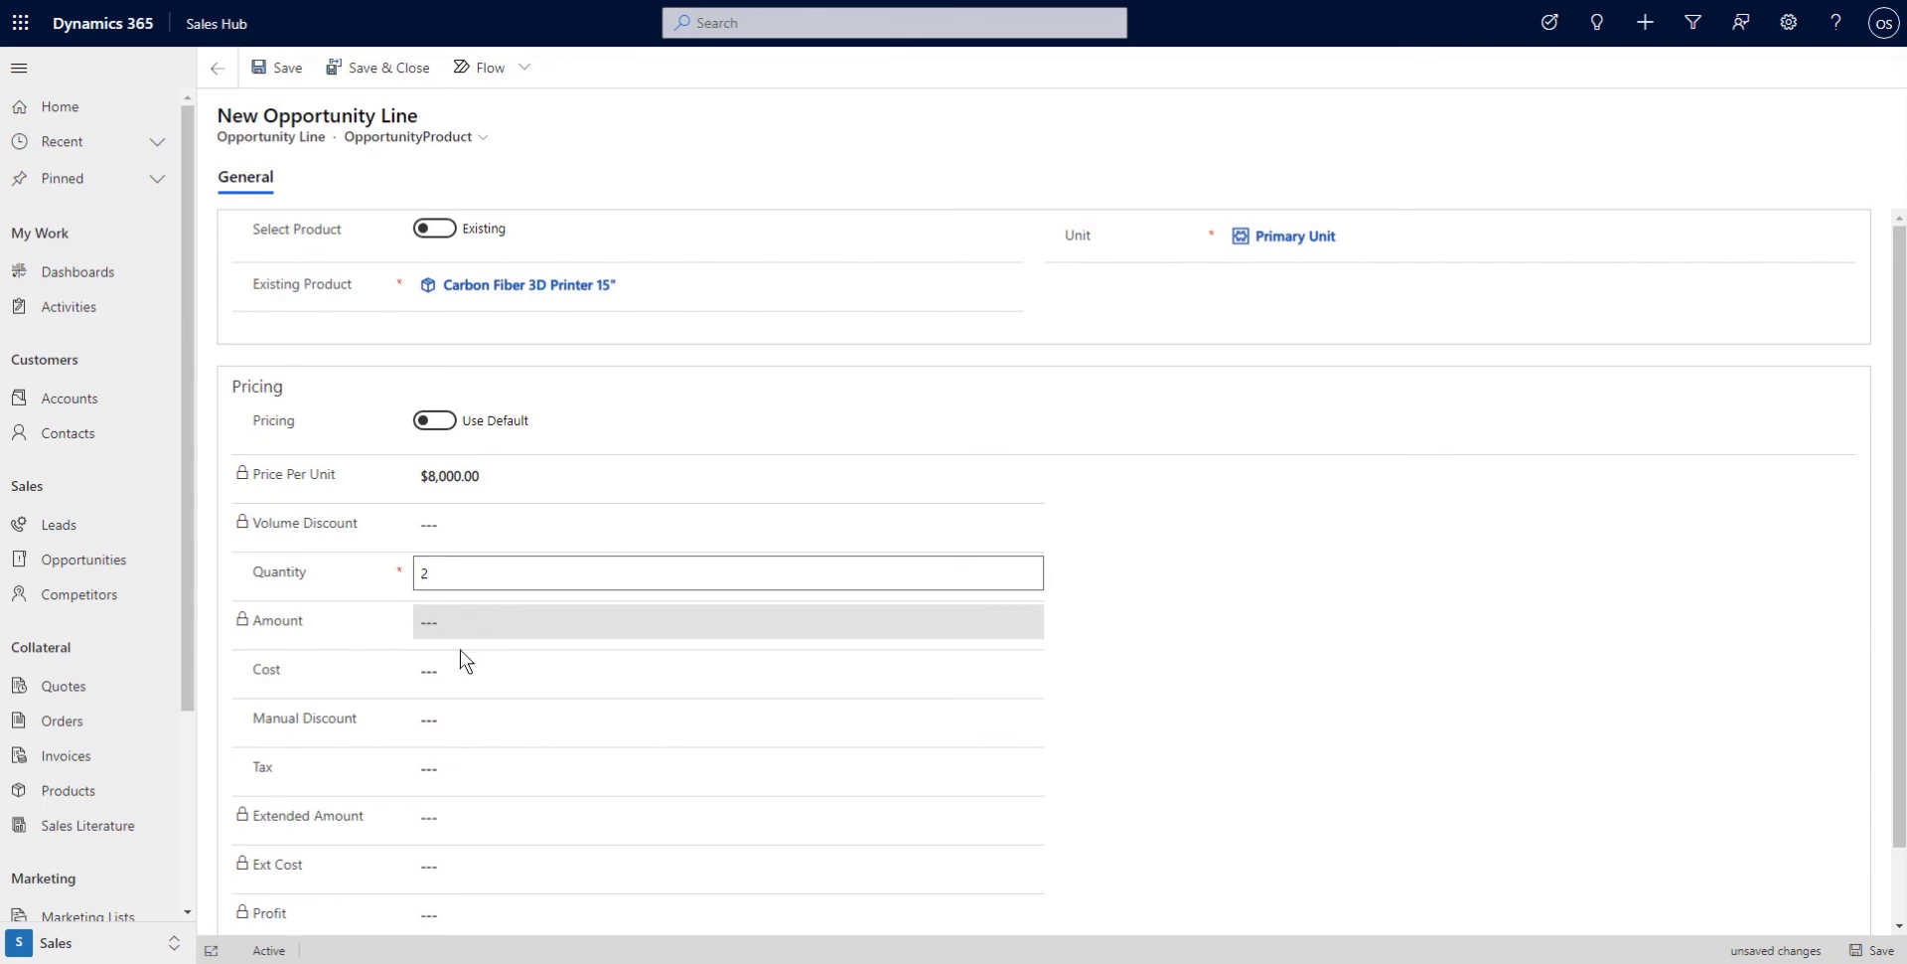
{"action": "left_click", "coordinate": [457, 670]}
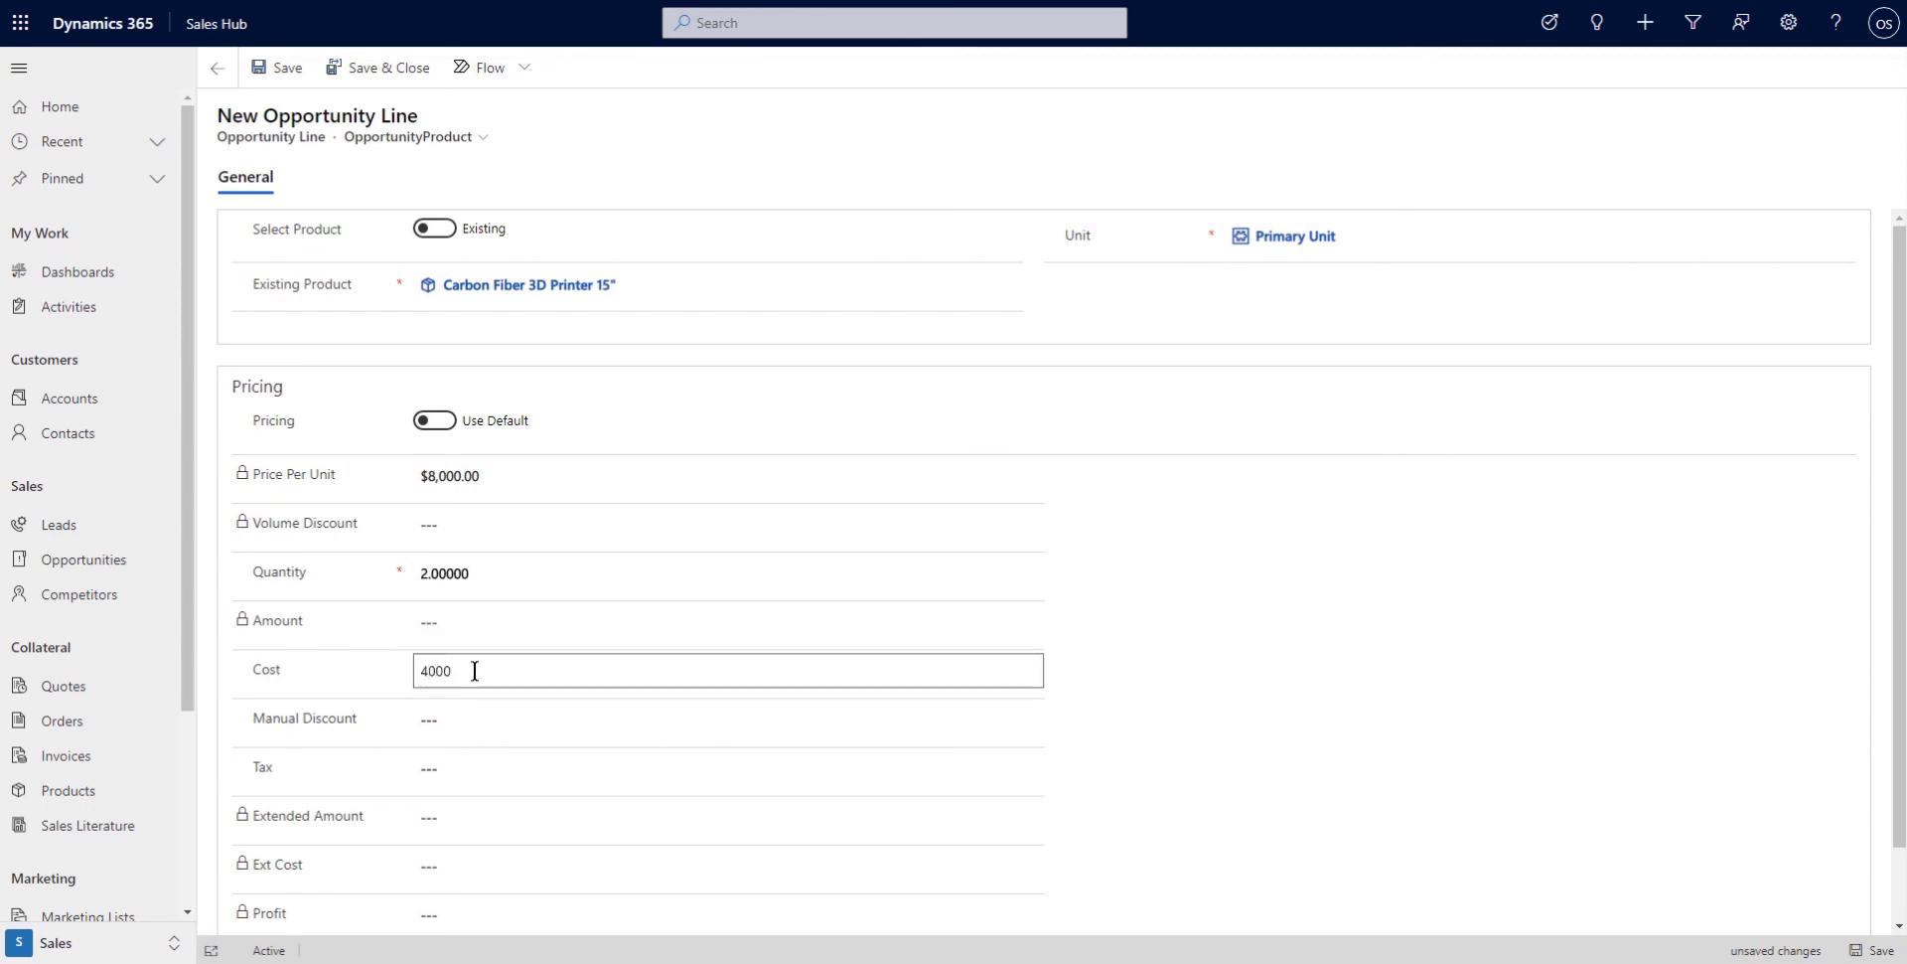
{"action": "left_click", "coordinate": [1097, 610]}
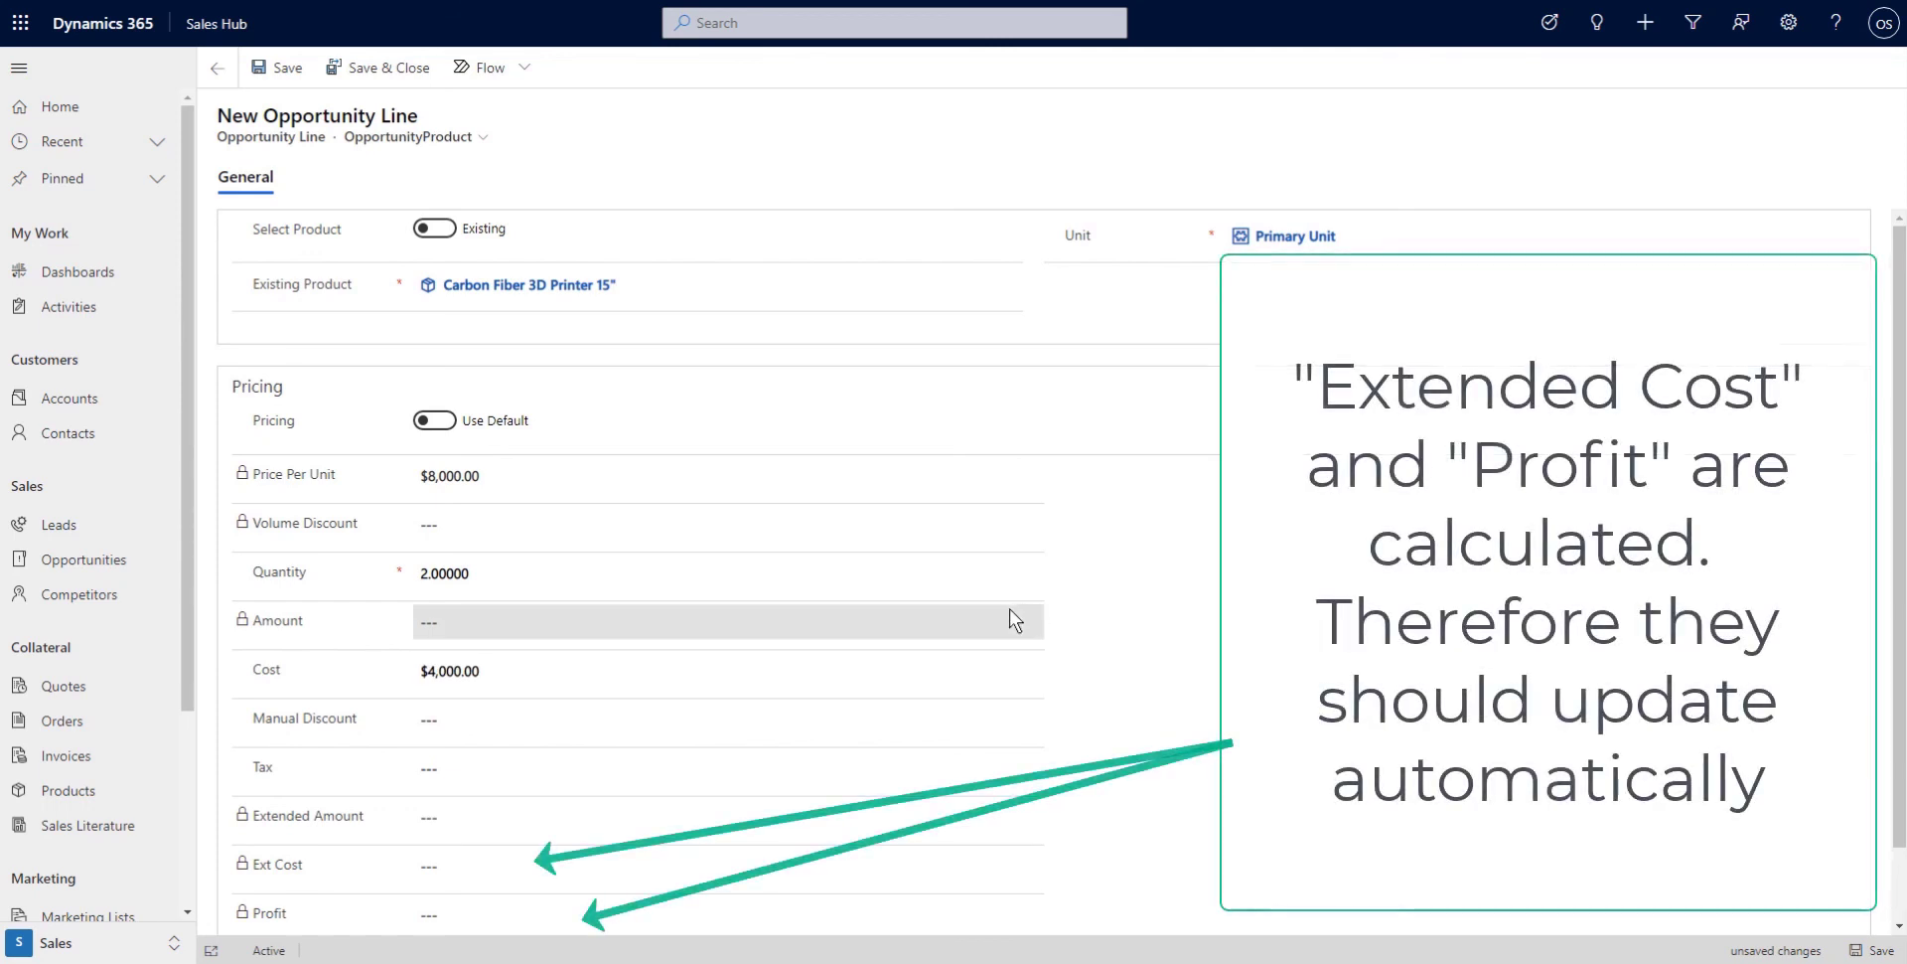
Save the opportunity line, check its calculated Ext Cost and Profit, and save and close it
{"action": "left_click", "coordinate": [1880, 952]}
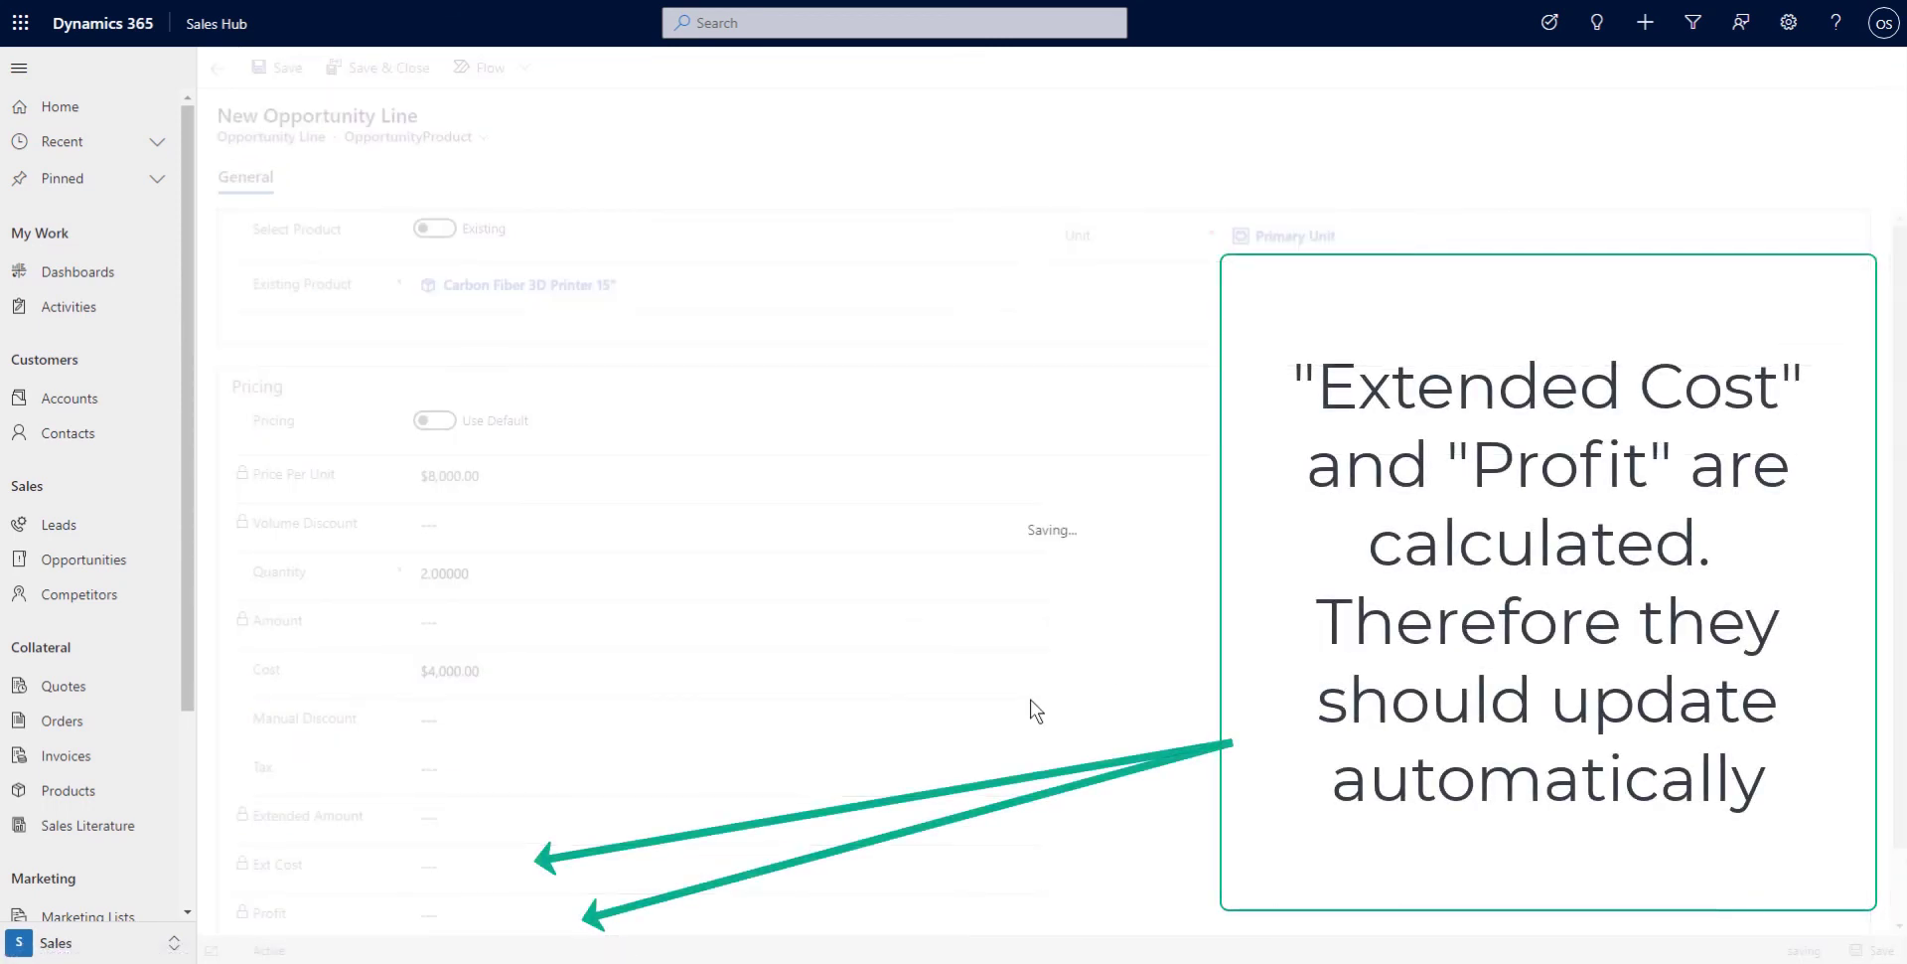
{"action": "scroll", "coordinate": [979, 712], "scroll_direction": "down", "scroll_amount": 1}
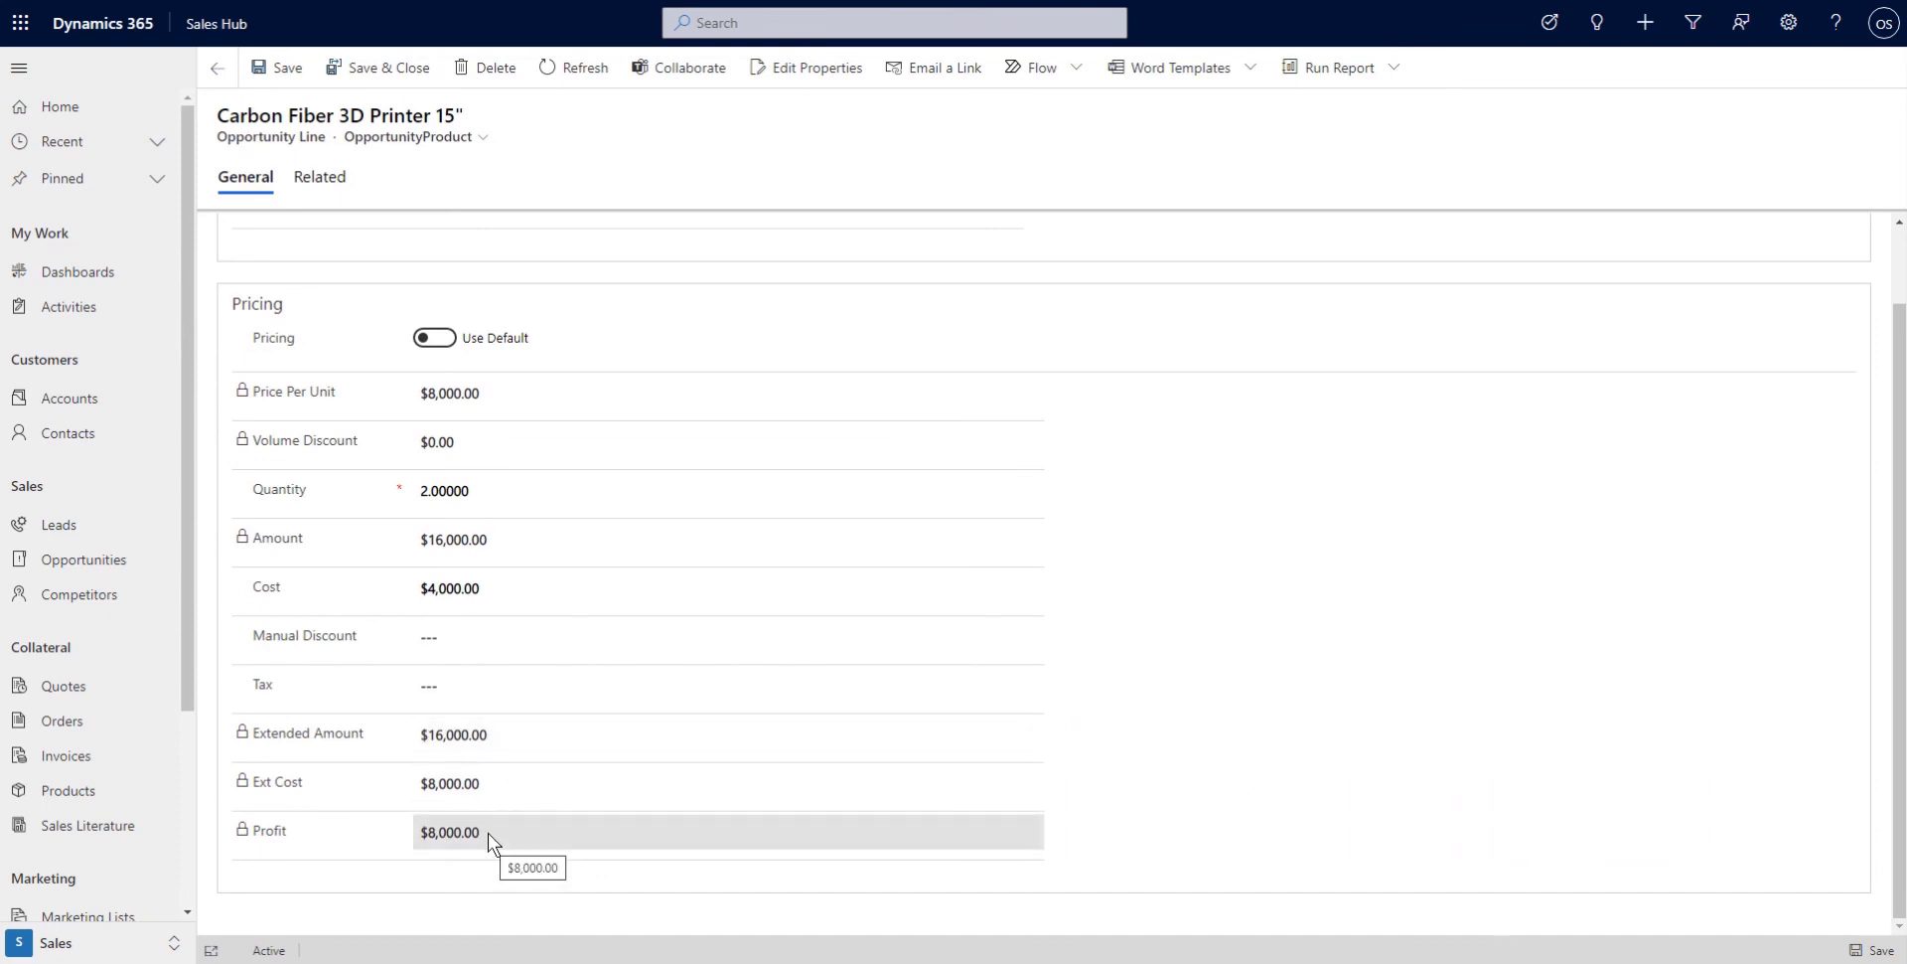
{"action": "left_click", "coordinate": [390, 68]}
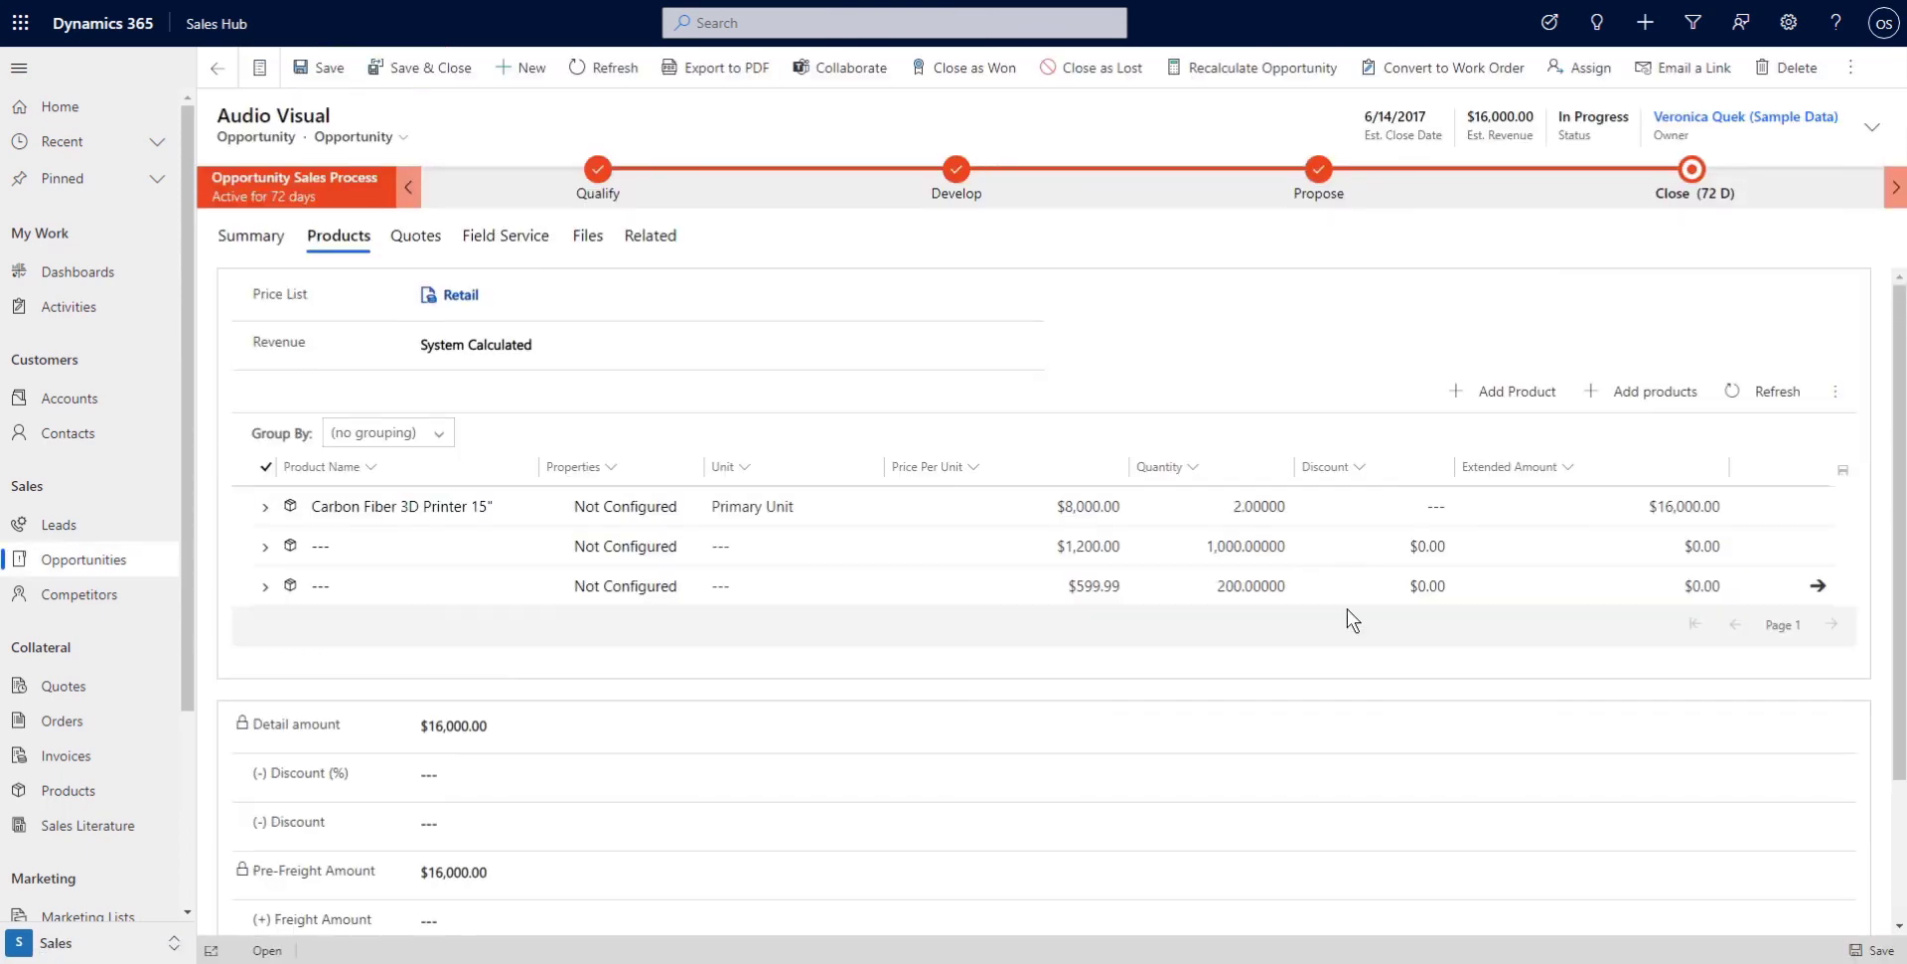
Open Advanced Find and widen its window on both sides
{"action": "left_click", "coordinate": [1689, 55]}
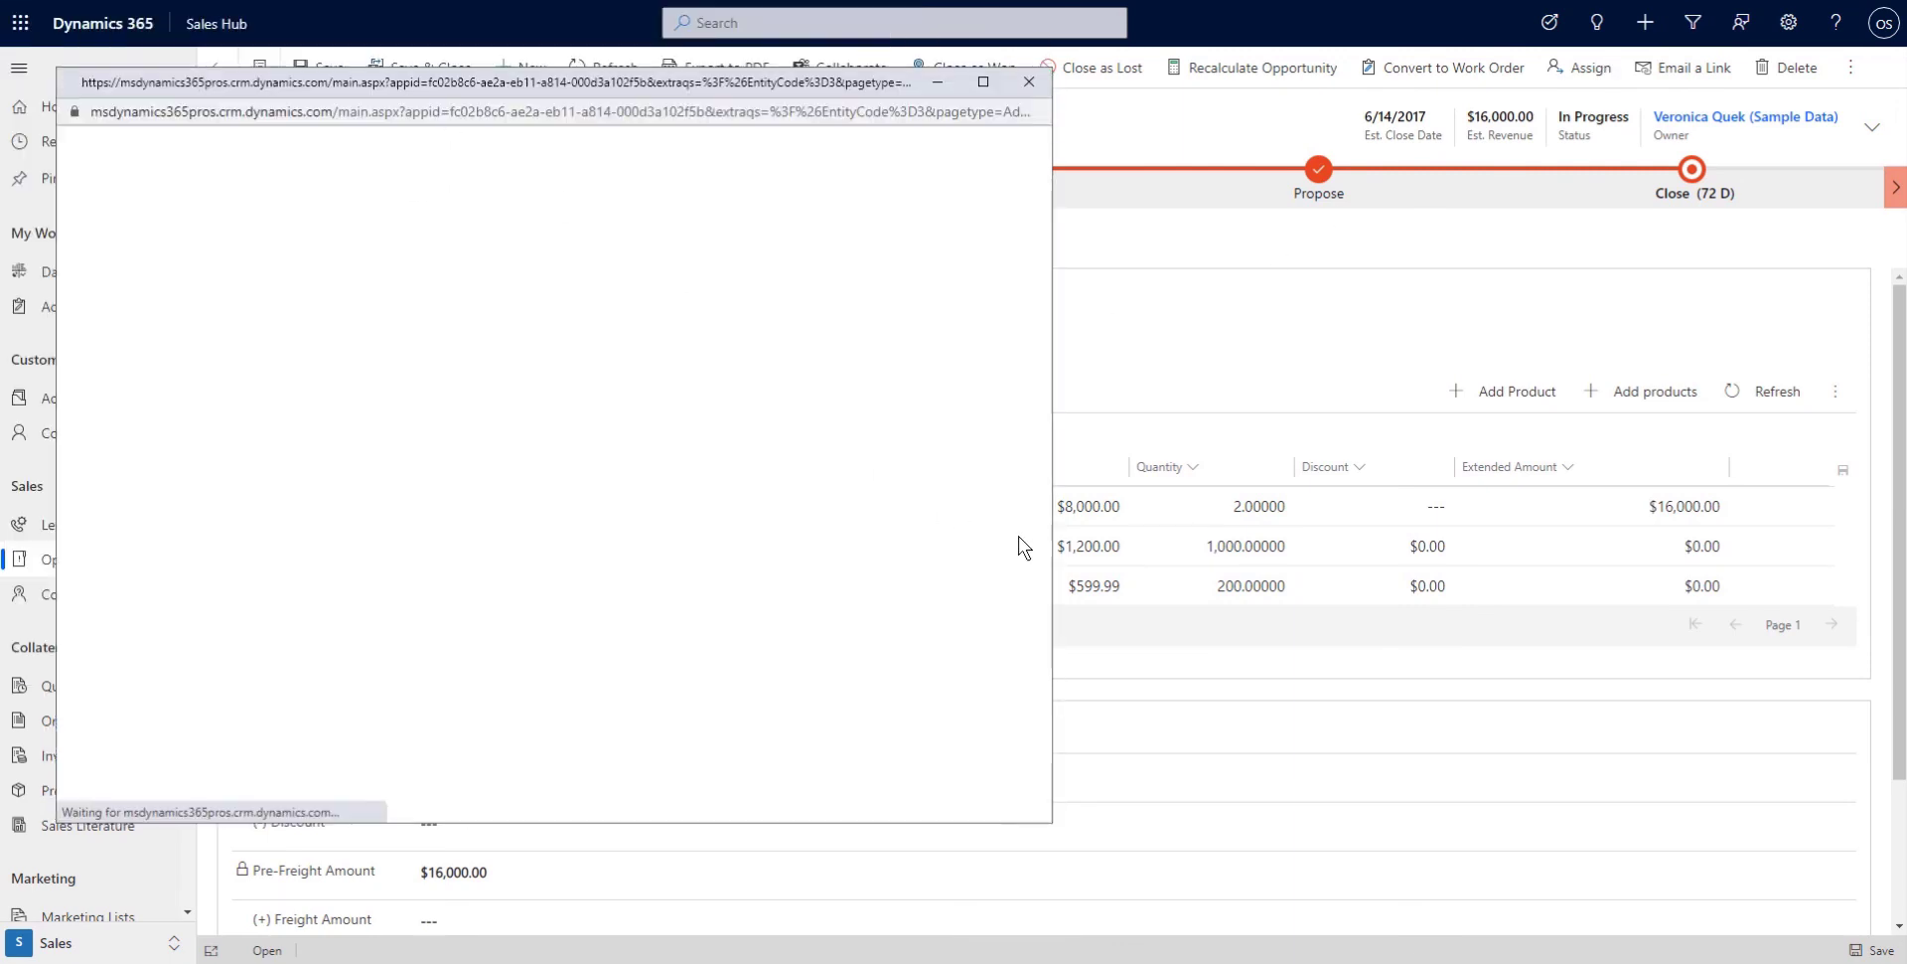
{"action": "left_click_drag", "start_coordinate": [1054, 511], "coordinate": [1838, 512]}
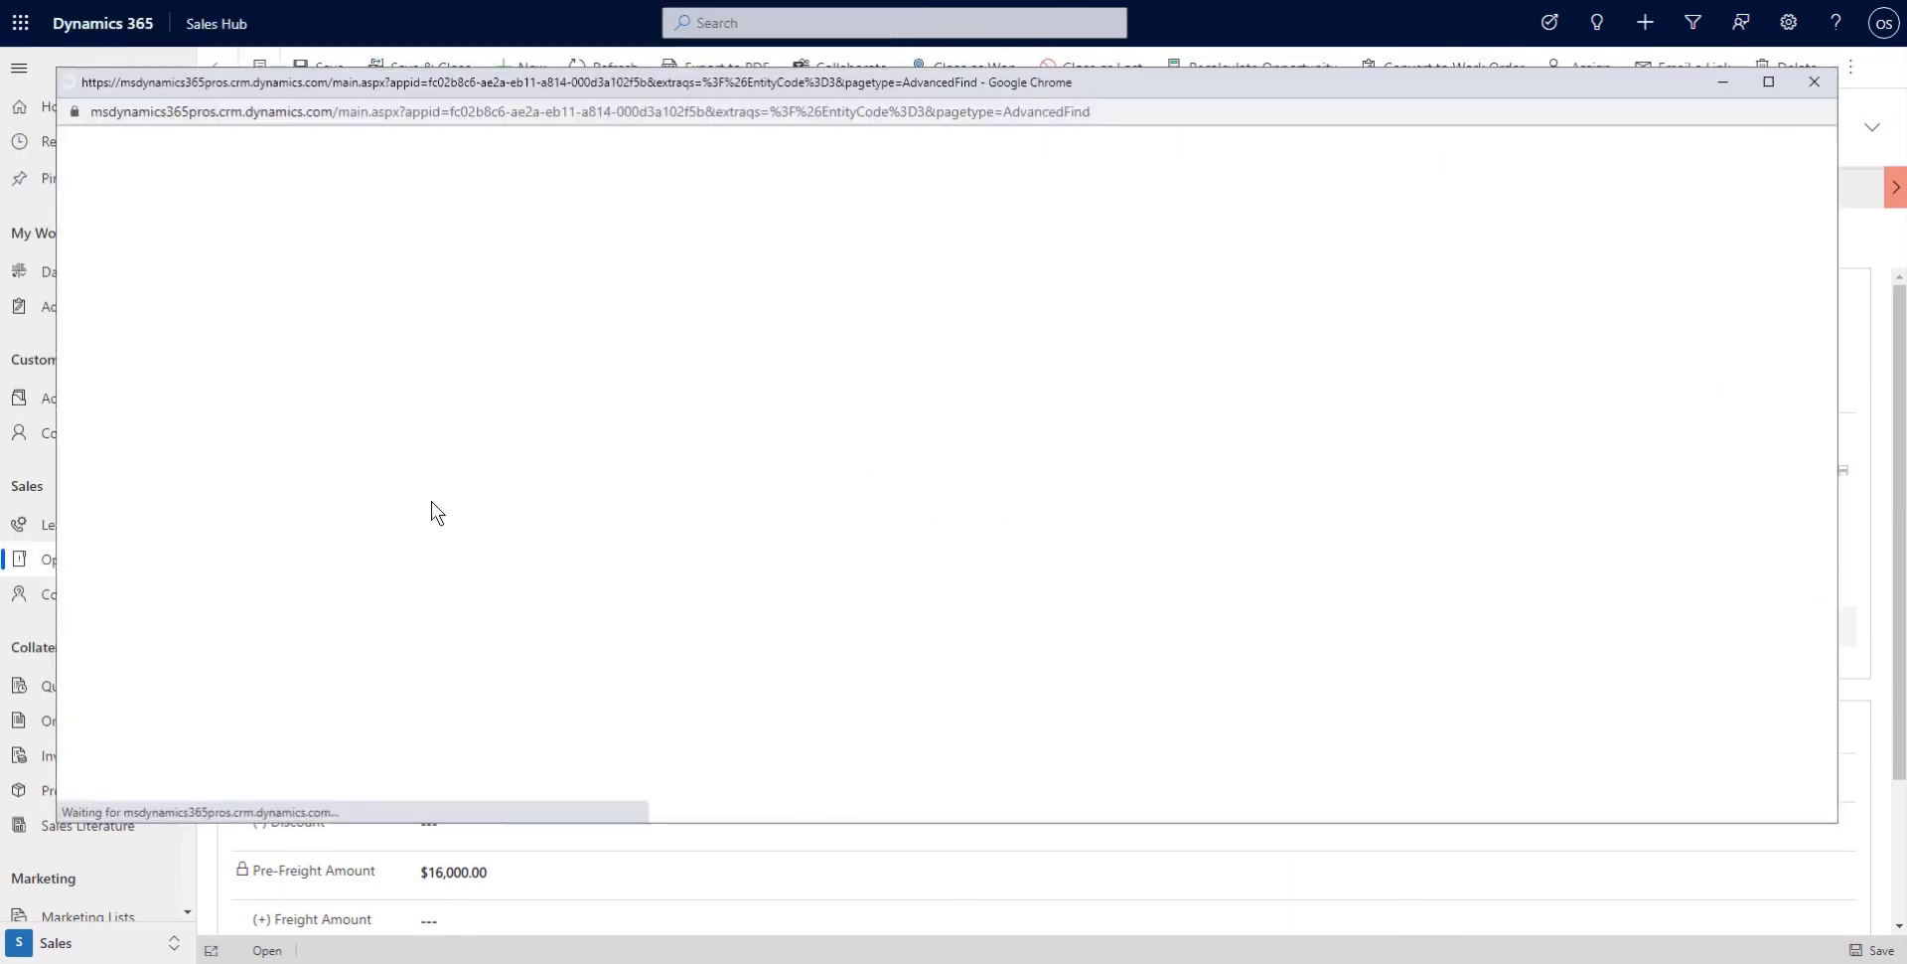
{"action": "left_click_drag", "start_coordinate": [53, 418], "coordinate": [28, 418]}
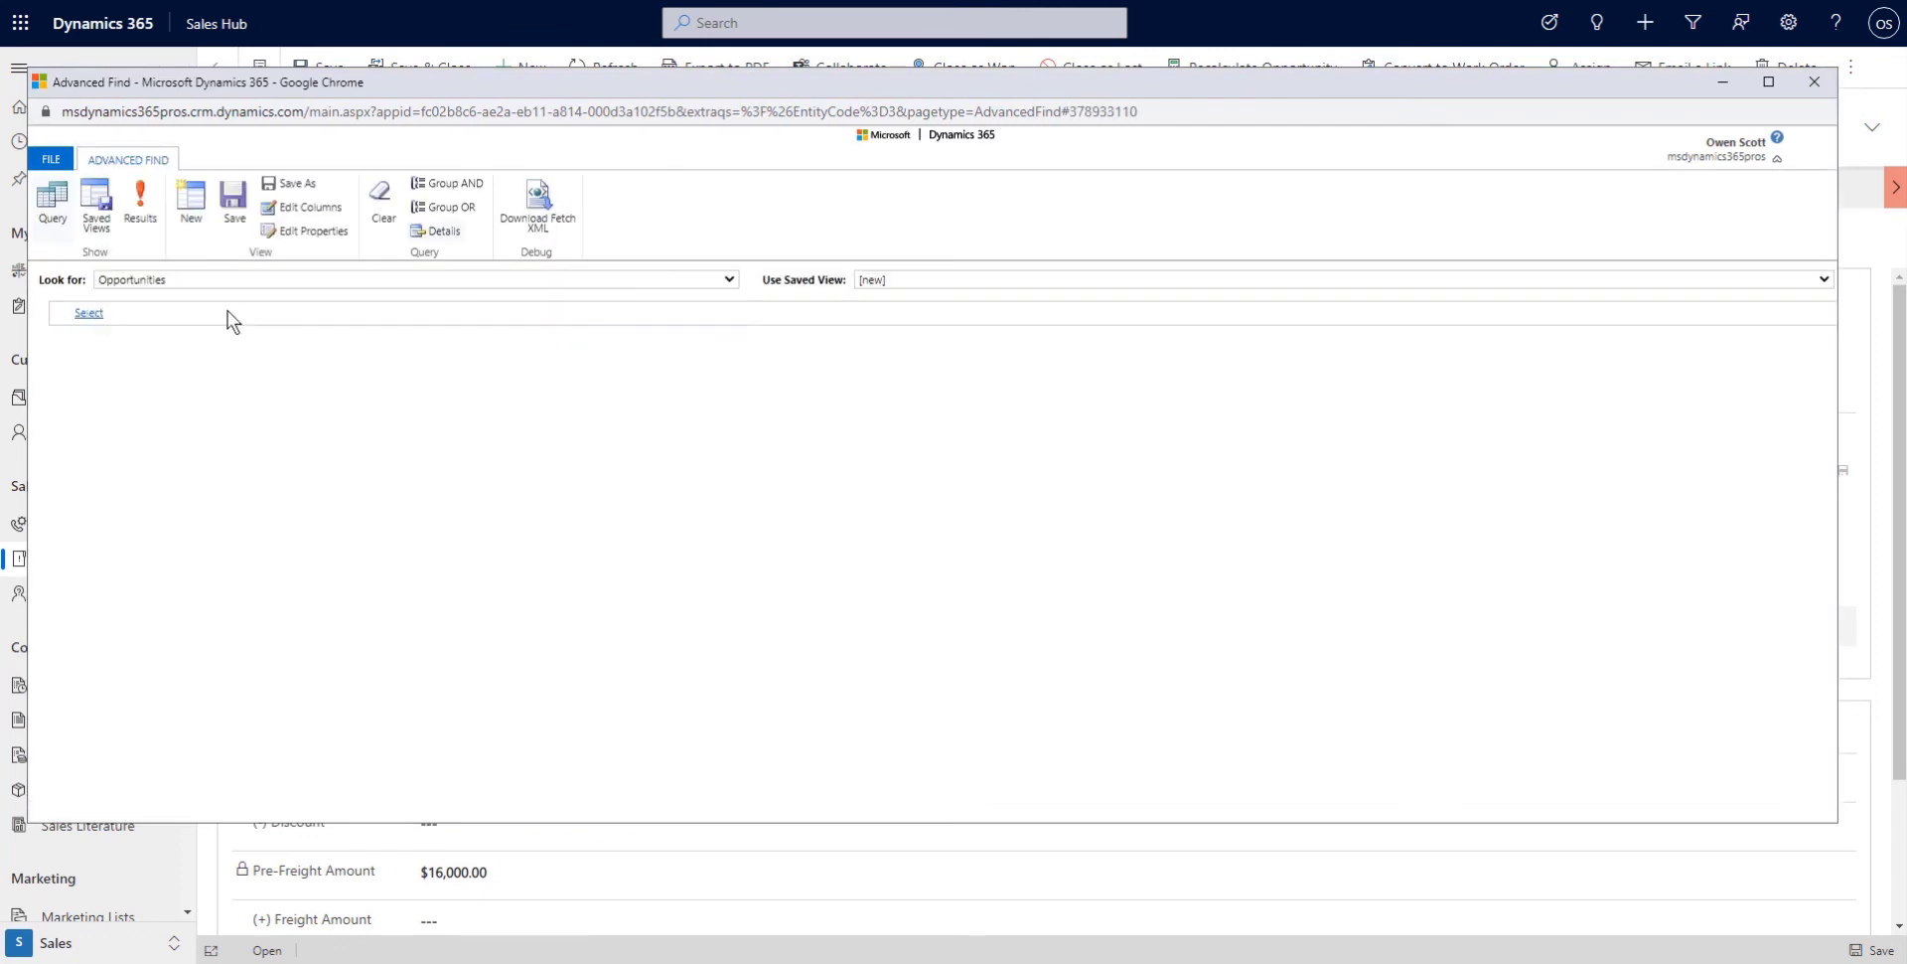
Look for Opportunity Lines with the saved view All Opportunity Products, without any filter condition, and show the results
{"action": "left_click", "coordinate": [904, 276]}
{"action": "left_click", "coordinate": [915, 330]}
{"action": "left_click", "coordinate": [117, 314]}
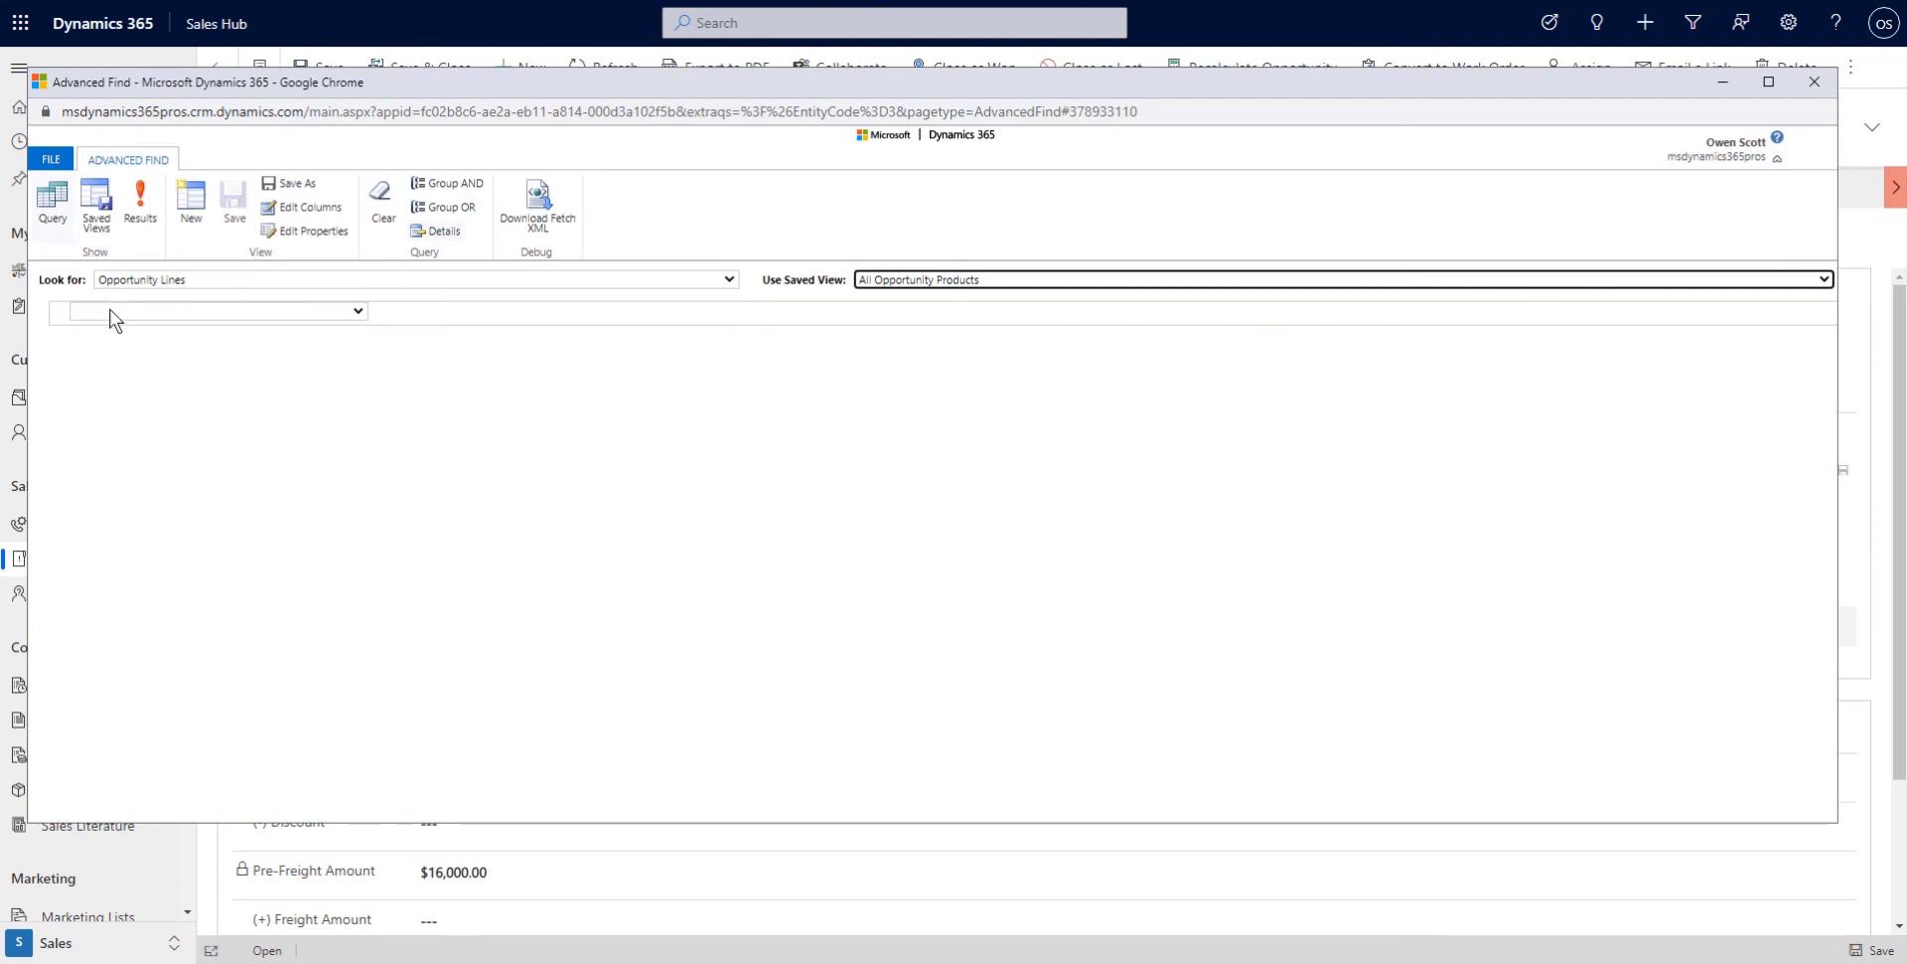
{"action": "left_click", "coordinate": [111, 316]}
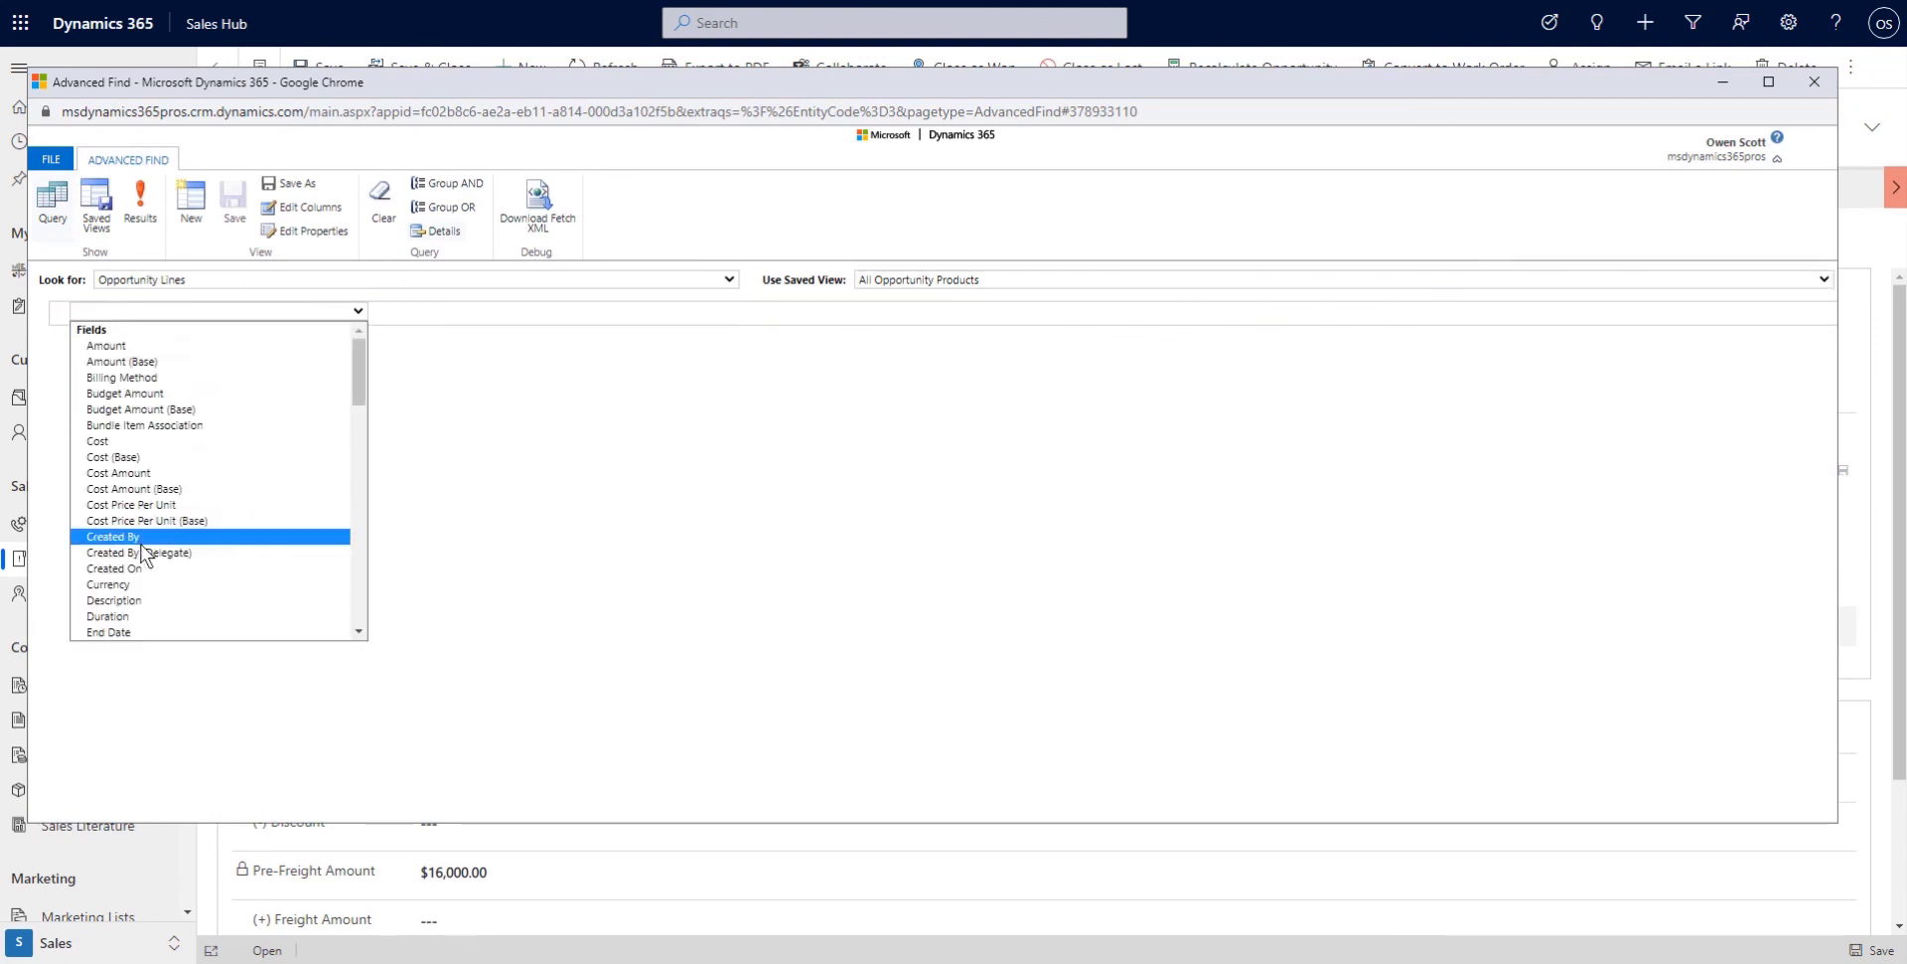
{"action": "left_click", "coordinate": [140, 199]}
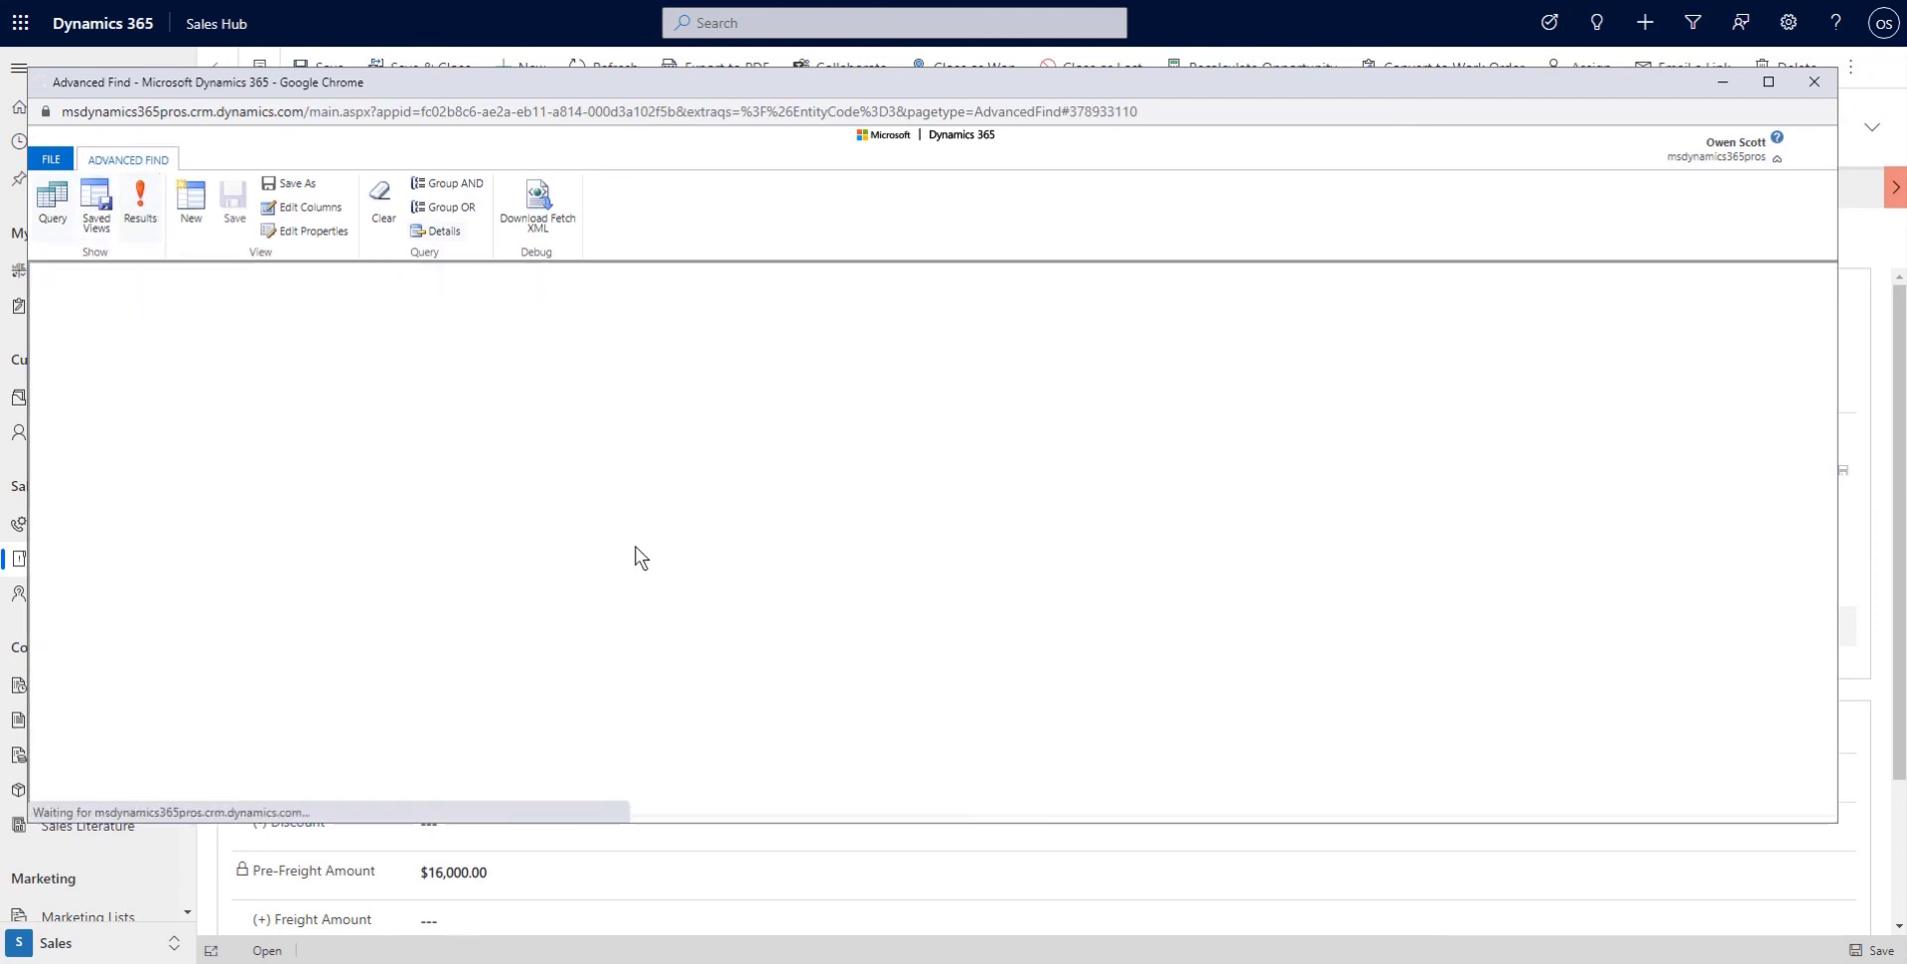